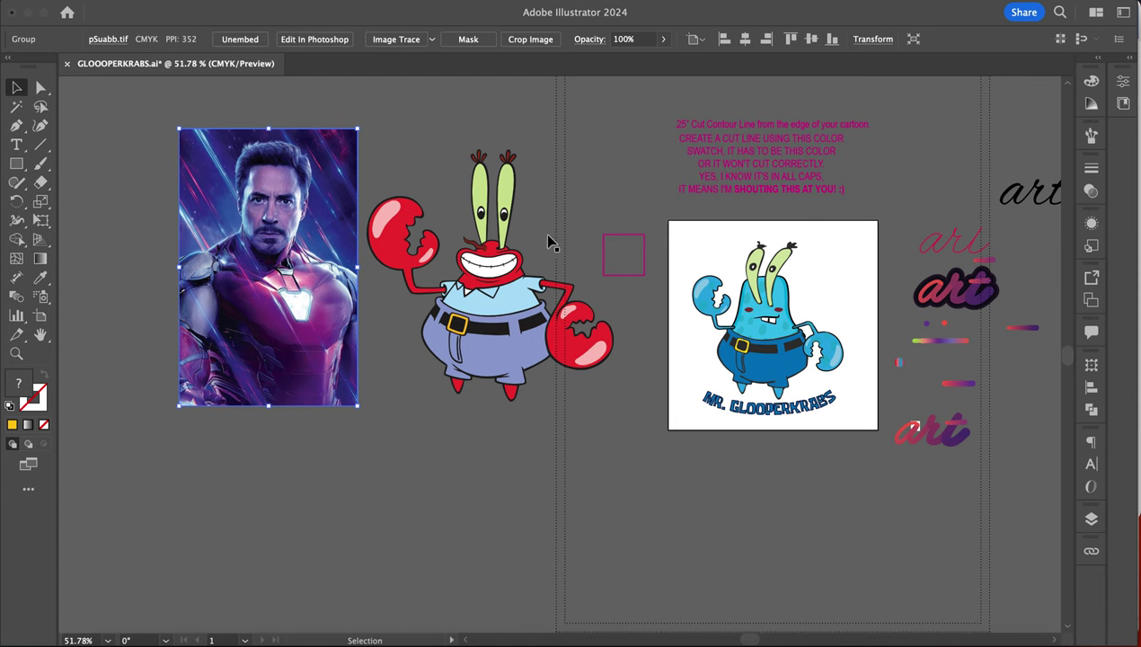
- Examine the crab cartoon's outlines and flat colours up close, and compare them with the Iron Man photo beside it
{"action": "scroll", "coordinate": [476, 269], "scroll_direction": "up", "scroll_amount": 6}
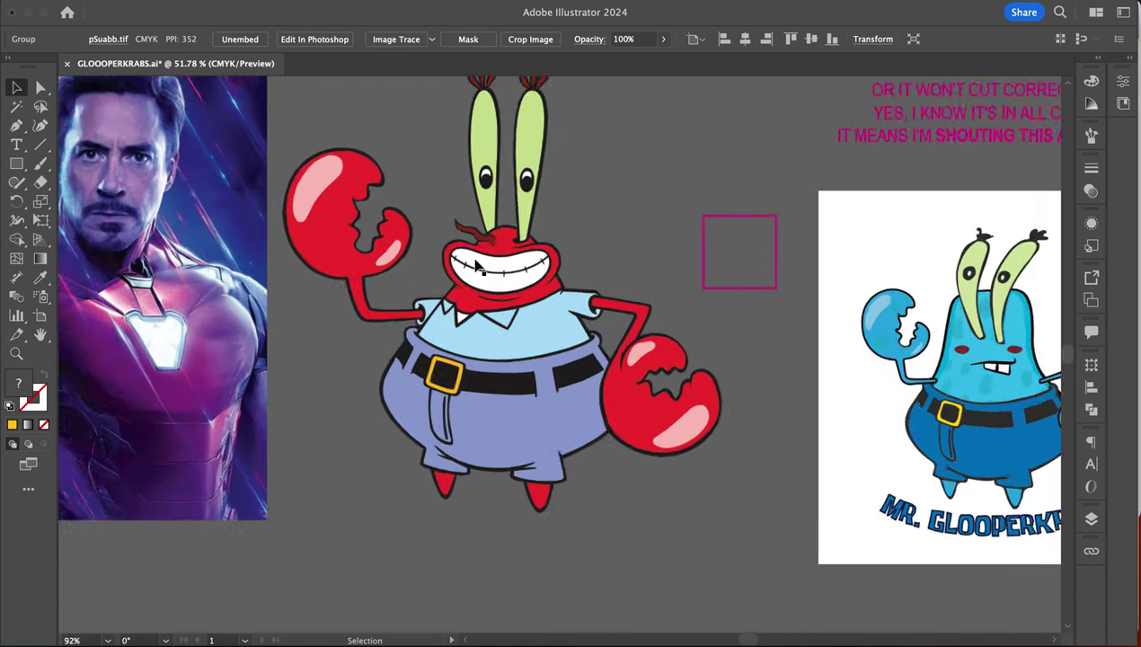
{"action": "scroll", "coordinate": [476, 270], "scroll_direction": "down", "scroll_amount": 3}
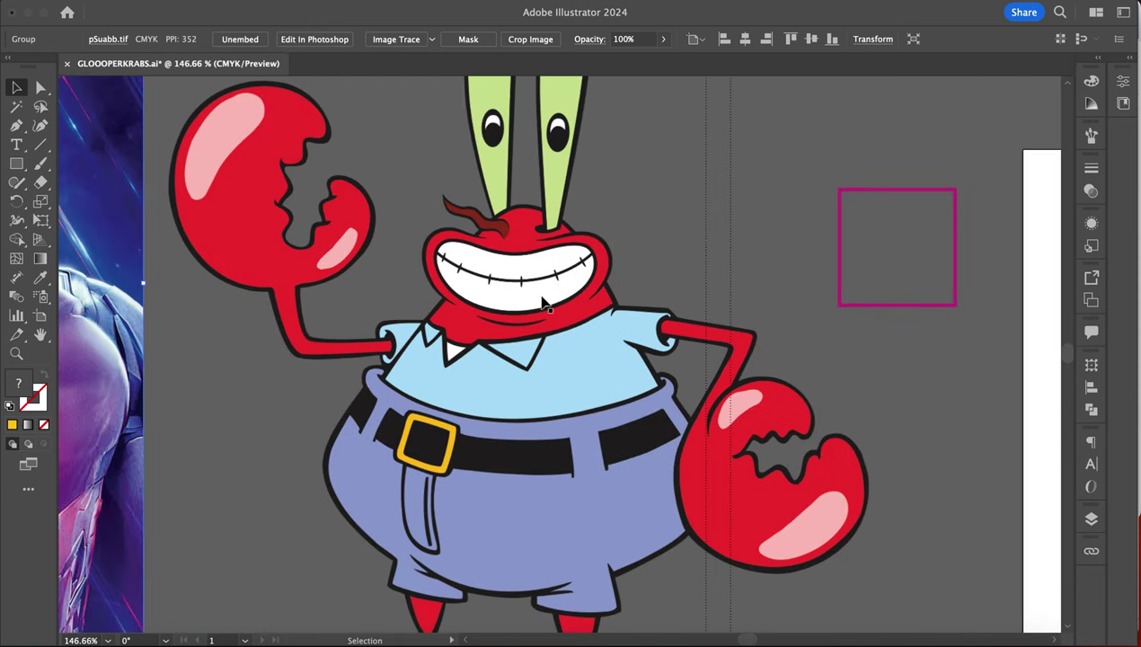
{"action": "scroll", "coordinate": [503, 466], "scroll_direction": "up", "scroll_amount": 3}
{"action": "scroll", "coordinate": [503, 466], "scroll_direction": "up", "scroll_amount": 5}
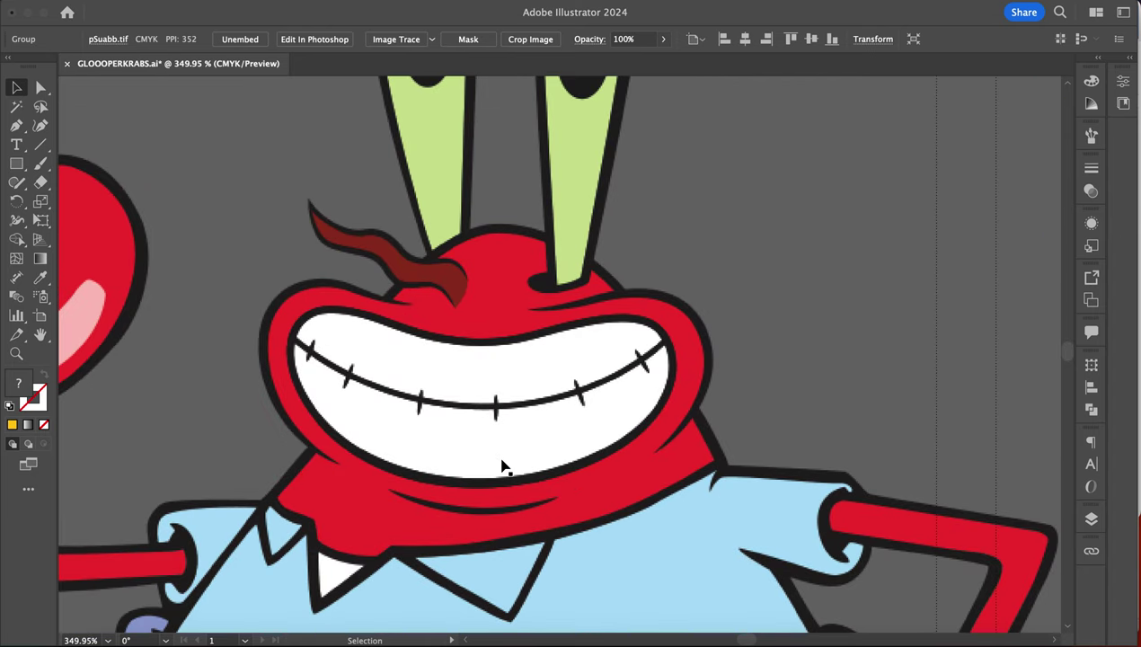
{"action": "scroll", "coordinate": [503, 466], "scroll_direction": "down", "scroll_amount": 3}
{"action": "scroll", "coordinate": [502, 467], "scroll_direction": "left", "scroll_amount": 3}
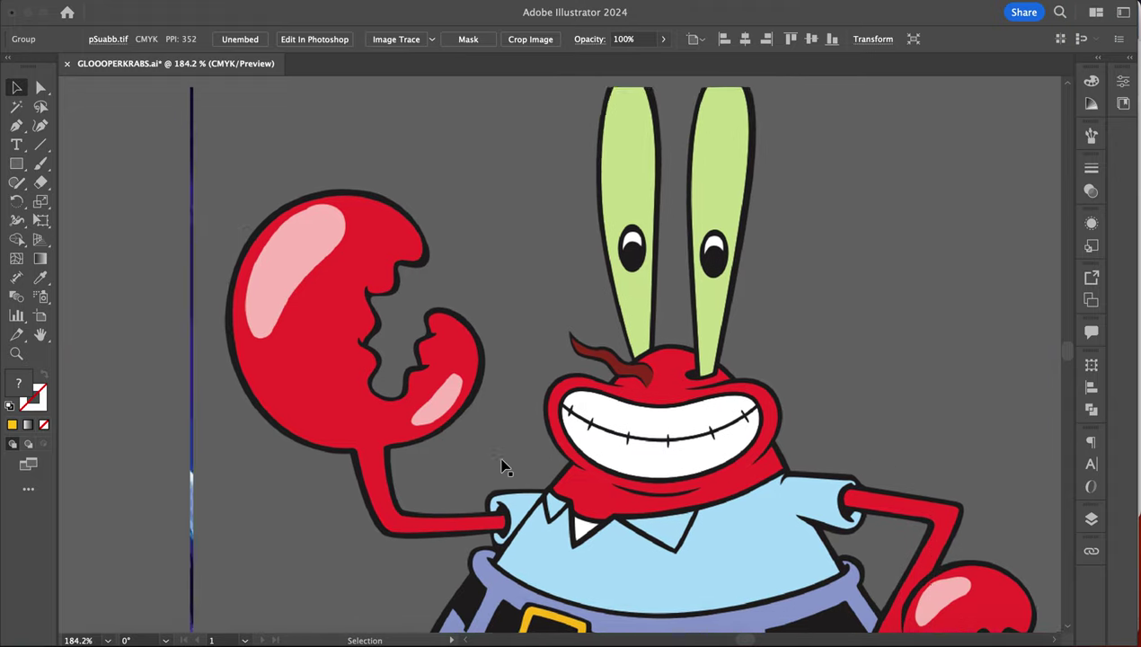
{"action": "scroll", "coordinate": [449, 483], "scroll_direction": "down", "scroll_amount": 2}
{"action": "scroll", "coordinate": [450, 482], "scroll_direction": "down", "scroll_amount": 1}
{"action": "left_click", "coordinate": [344, 478]}
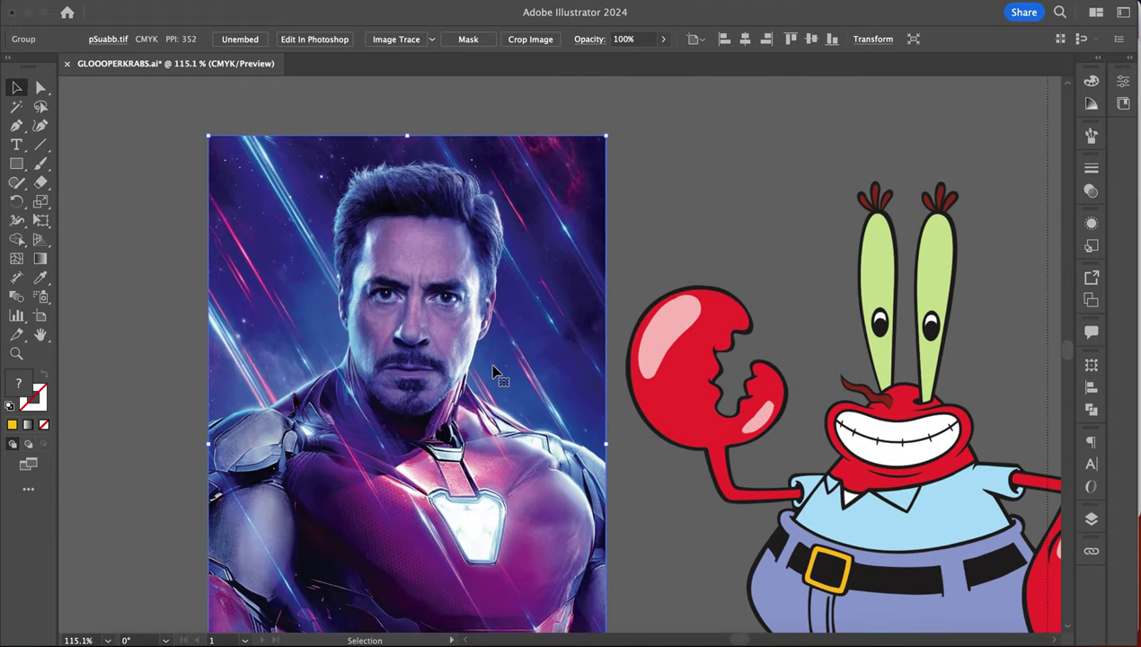
{"action": "scroll", "coordinate": [494, 372], "scroll_direction": "down", "scroll_amount": 3}
- Switch to Chrome, look through the Iron Man image results and open the Komar.de "Iron Man Flight" preview
{"action": "left_click", "coordinate": [167, 640]}
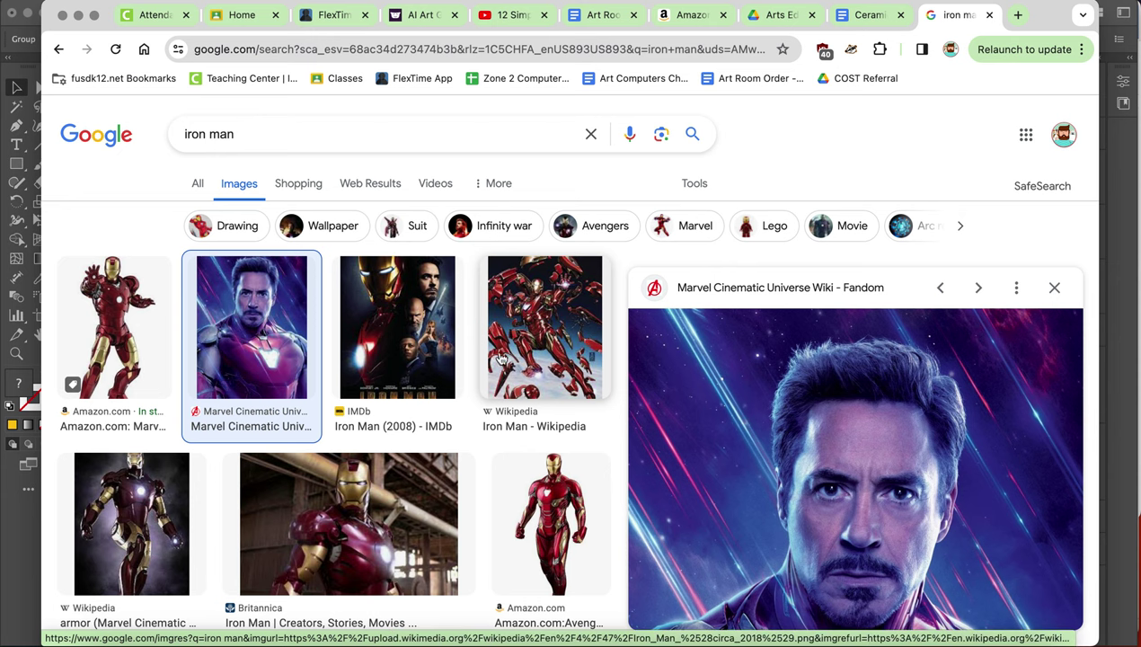
{"action": "scroll", "coordinate": [439, 371], "scroll_direction": "down", "scroll_amount": 5}
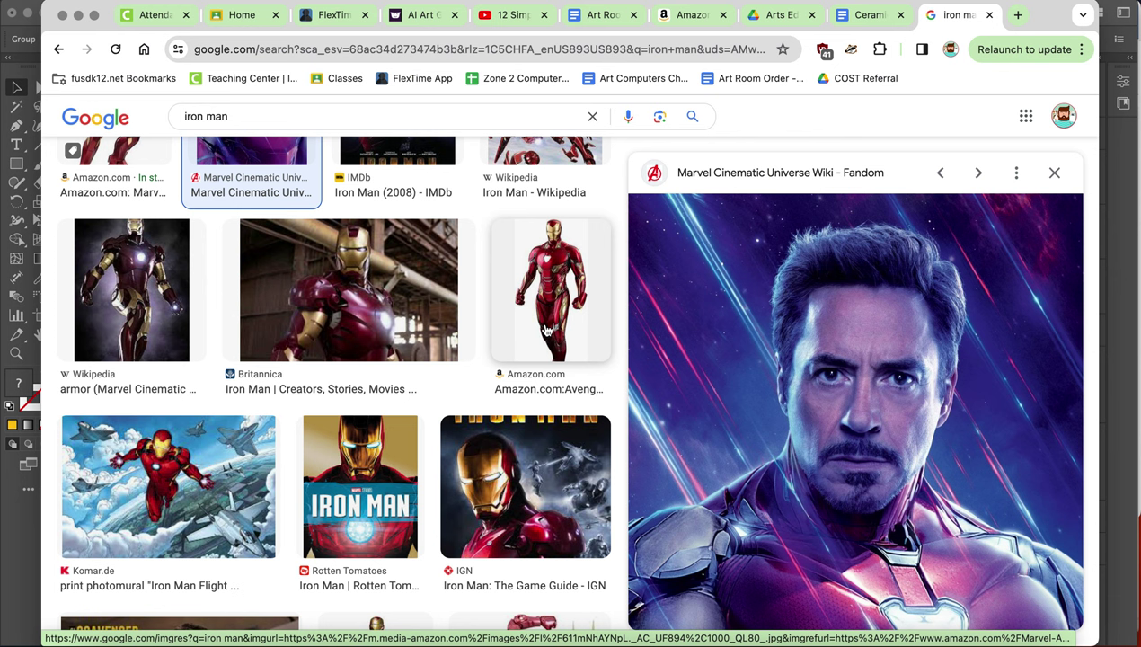
{"action": "scroll", "coordinate": [551, 332], "scroll_direction": "down", "scroll_amount": 4}
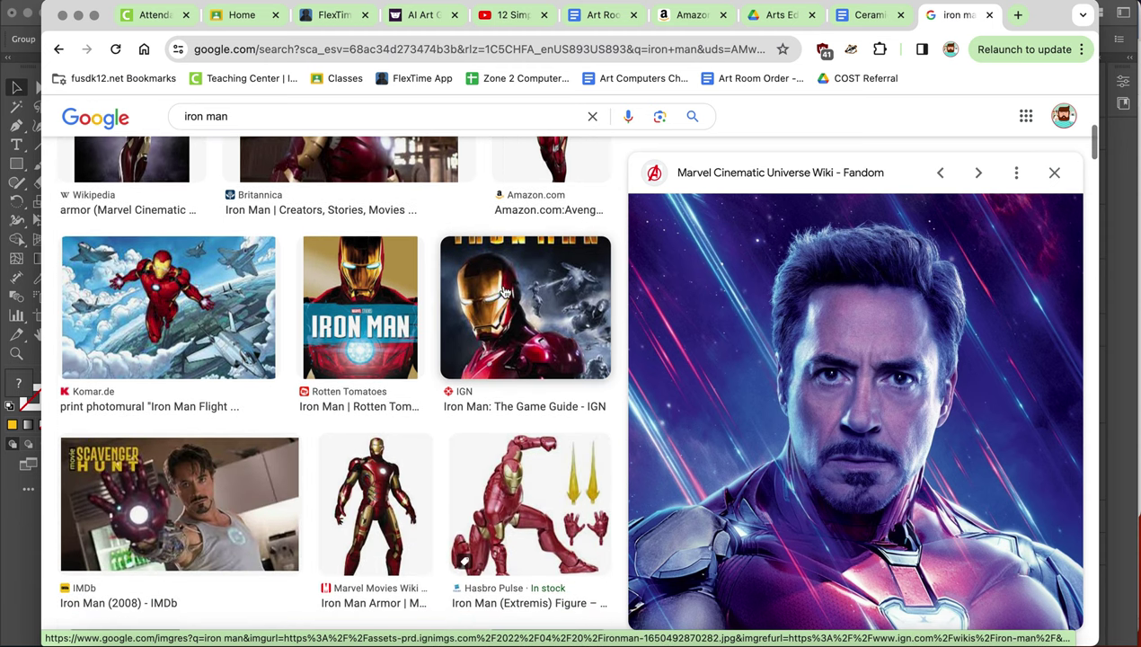
{"action": "scroll", "coordinate": [454, 295], "scroll_direction": "down", "scroll_amount": 1}
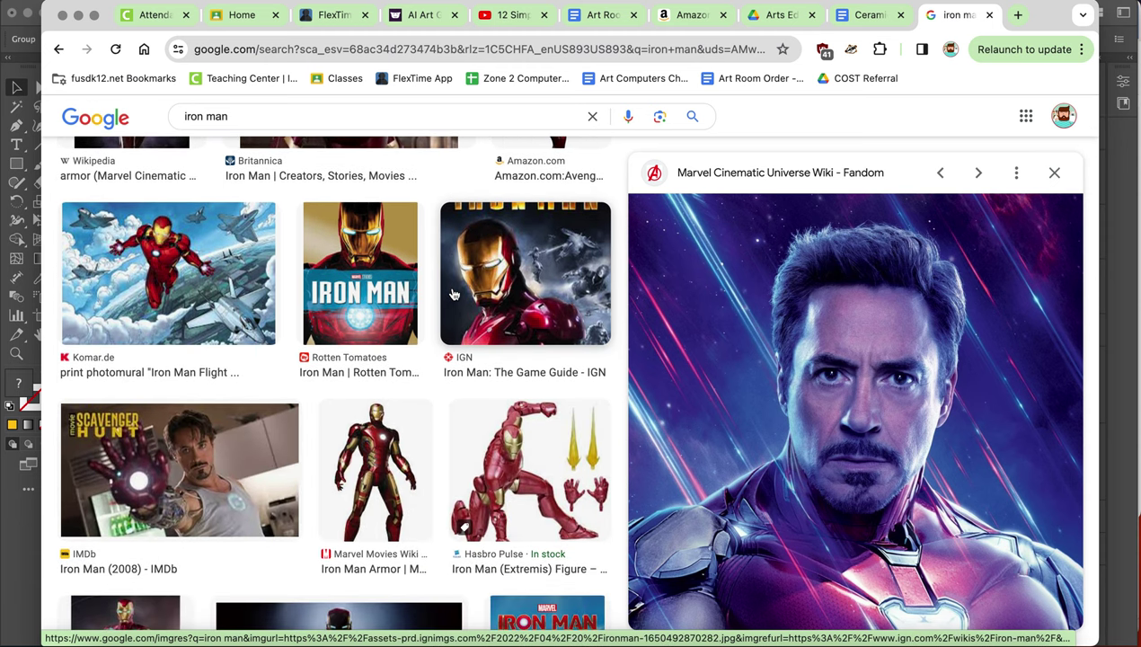
{"action": "scroll", "coordinate": [454, 295], "scroll_direction": "down", "scroll_amount": 6}
{"action": "scroll", "coordinate": [454, 295], "scroll_direction": "up", "scroll_amount": 5}
{"action": "scroll", "coordinate": [454, 295], "scroll_direction": "up", "scroll_amount": 4}
{"action": "scroll", "coordinate": [151, 407], "scroll_direction": "down", "scroll_amount": 2}
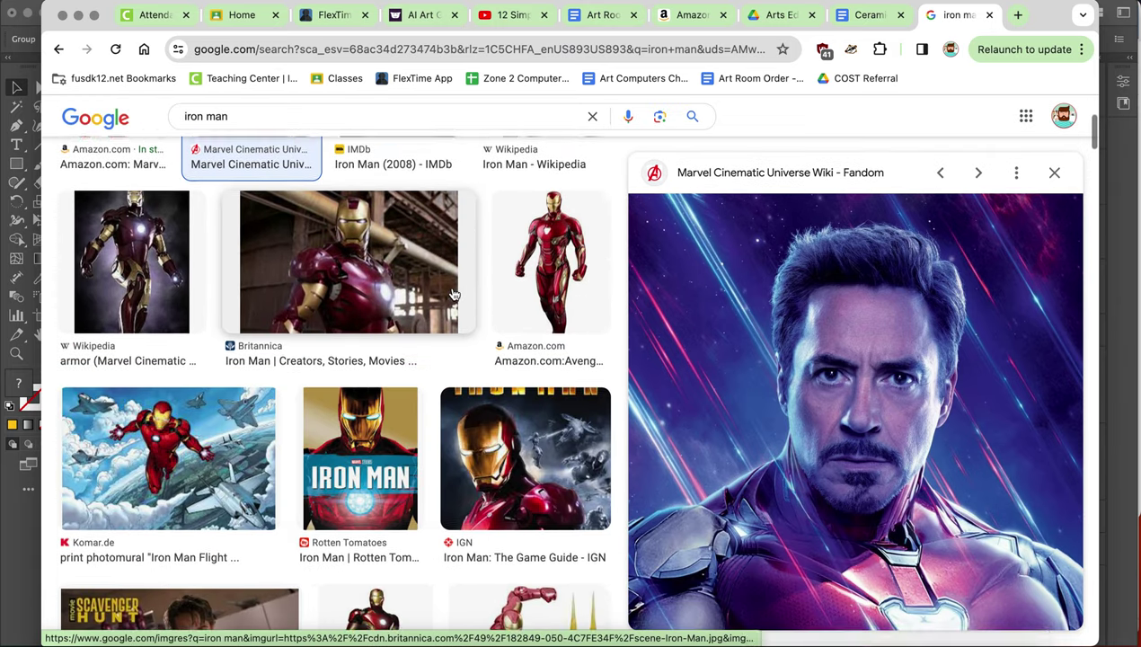
{"action": "scroll", "coordinate": [150, 408], "scroll_direction": "up", "scroll_amount": 1}
{"action": "left_click", "coordinate": [150, 407]}
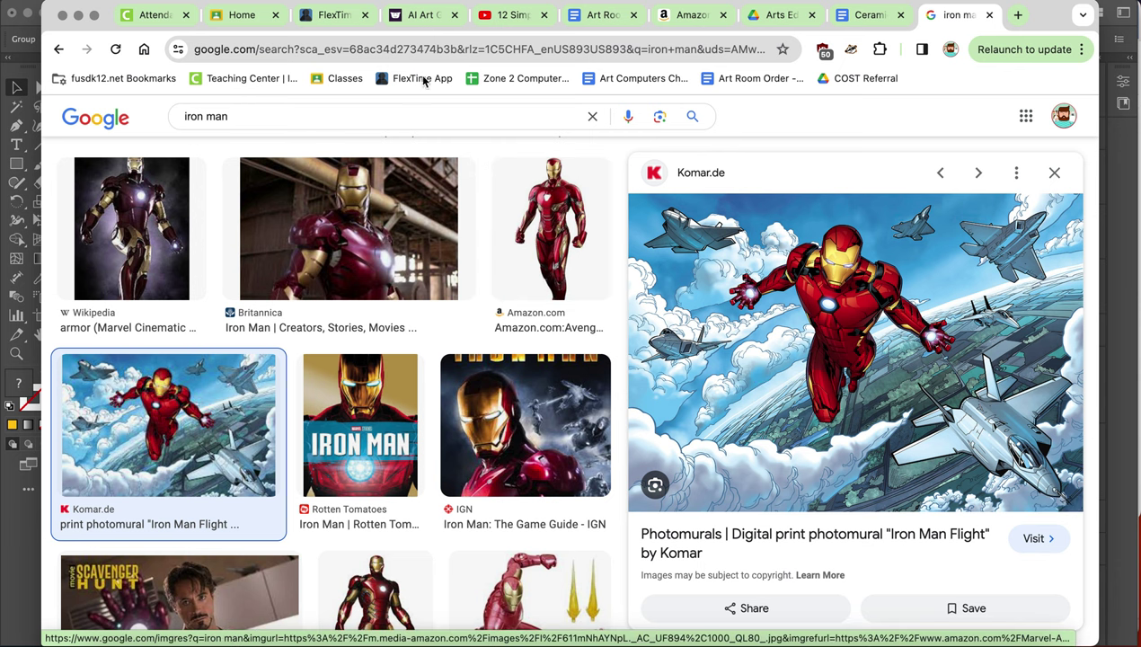
- Search Google Images for "iron man vector", glance through the results and return to the previous search
{"action": "left_click", "coordinate": [317, 121]}
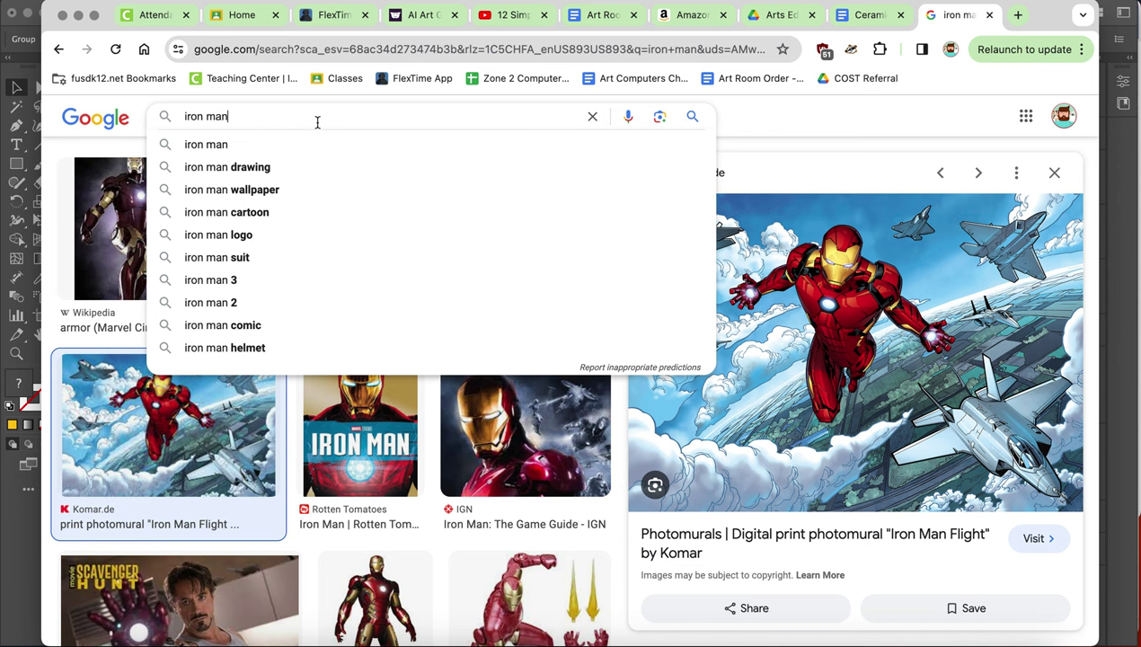
{"action": "type", "text": "vector"}
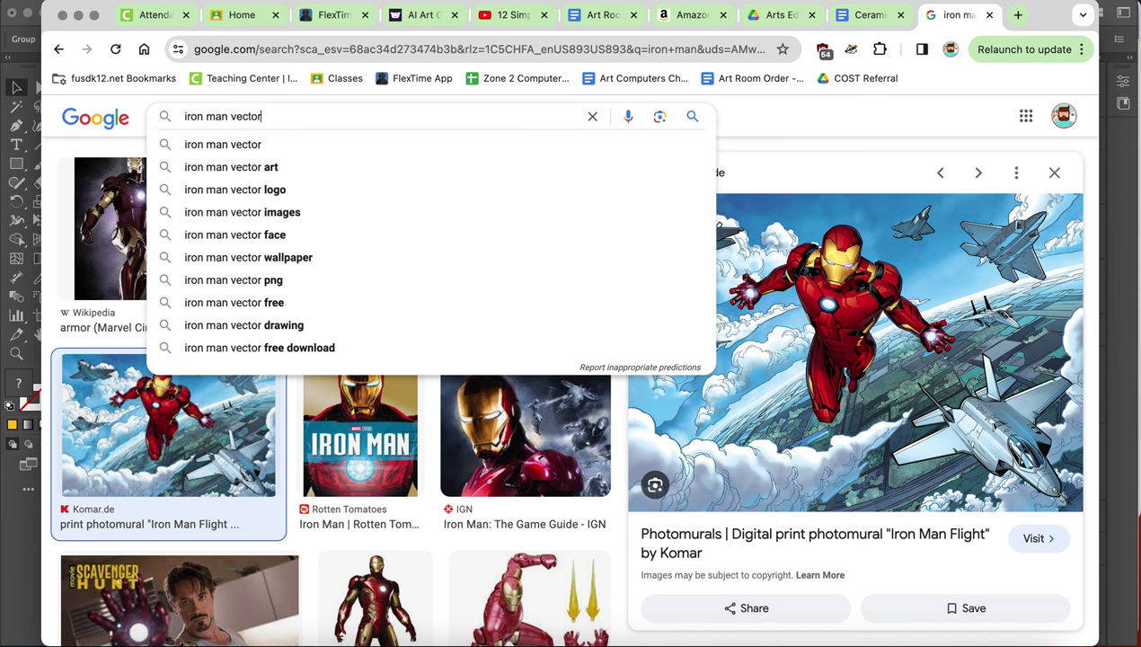
{"action": "key", "text": "Return"}
{"action": "scroll", "coordinate": [250, 257], "scroll_direction": "down", "scroll_amount": 4}
{"action": "scroll", "coordinate": [251, 257], "scroll_direction": "up", "scroll_amount": 2}
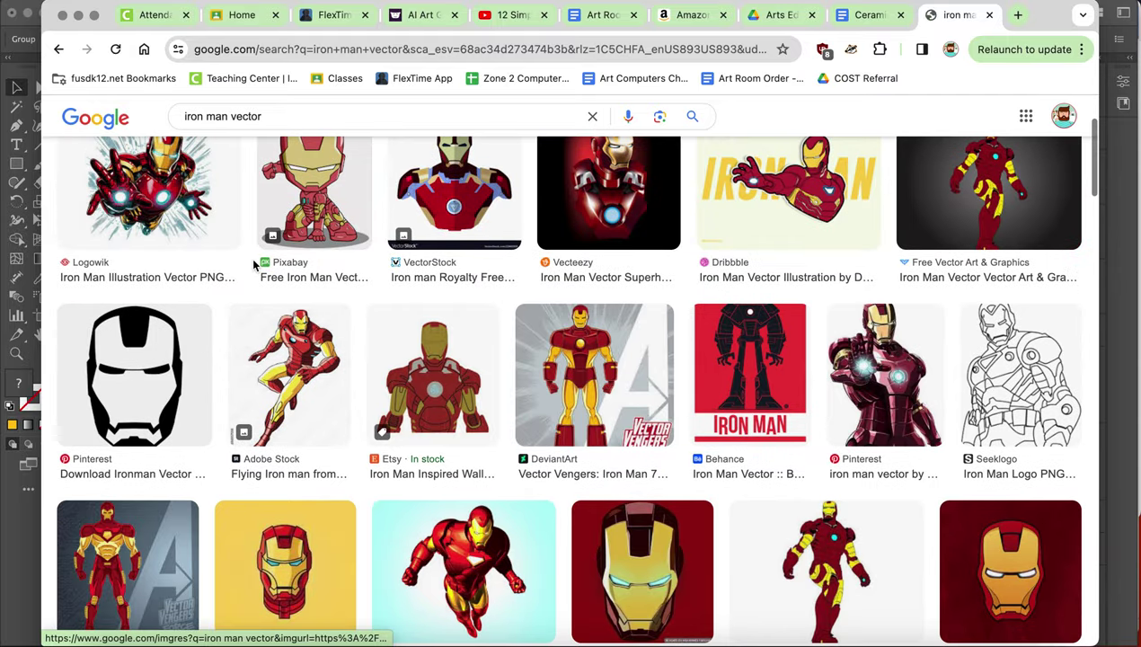
{"action": "scroll", "coordinate": [251, 257], "scroll_direction": "left", "scroll_amount": 5}
- Search Google Images for "iron man graphic", browse the results and return to the "iron man" search
{"action": "left_click", "coordinate": [267, 126]}
{"action": "type", "text": "grap"}
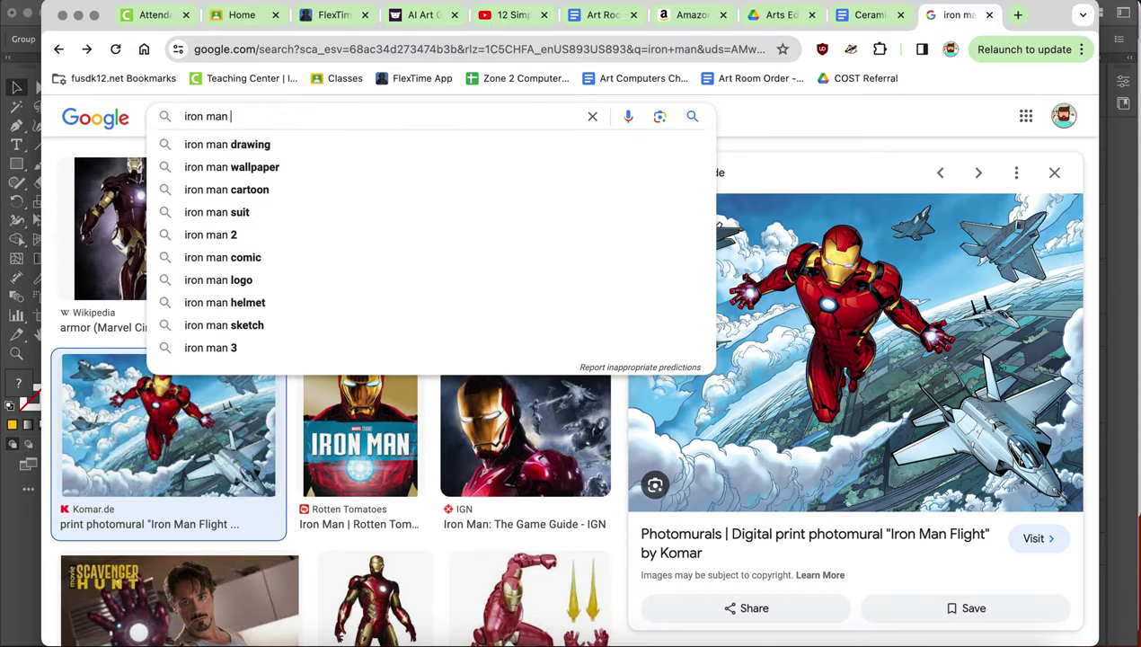
{"action": "type", "text": "hic"}
{"action": "key", "text": "Return"}
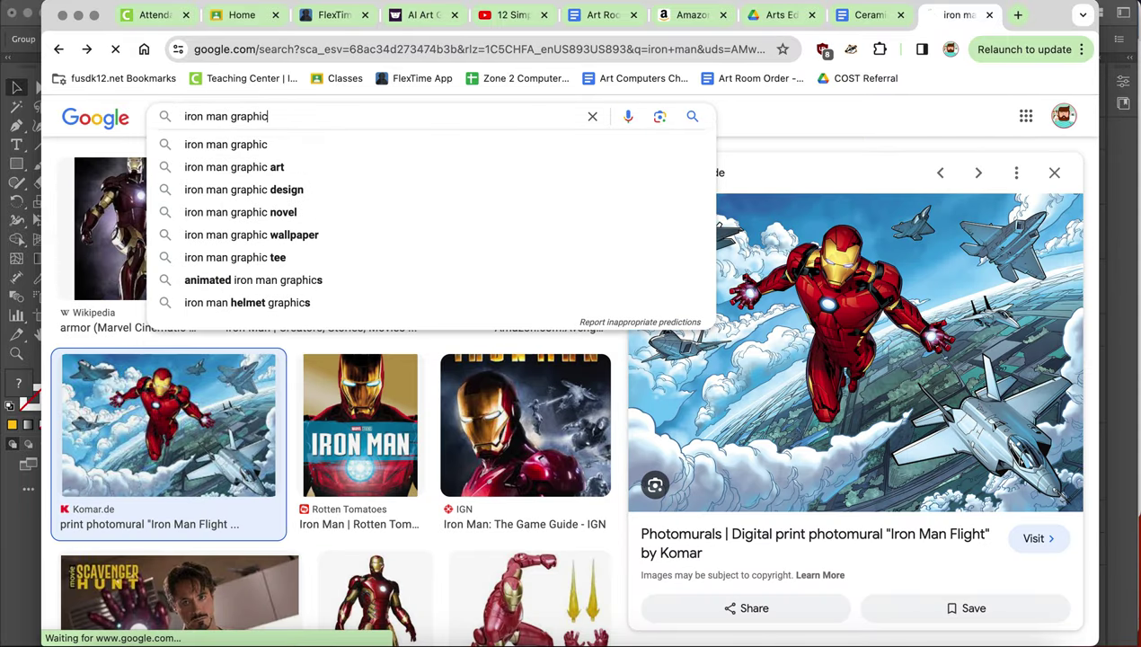
{"action": "scroll", "coordinate": [568, 292], "scroll_direction": "down", "scroll_amount": 2}
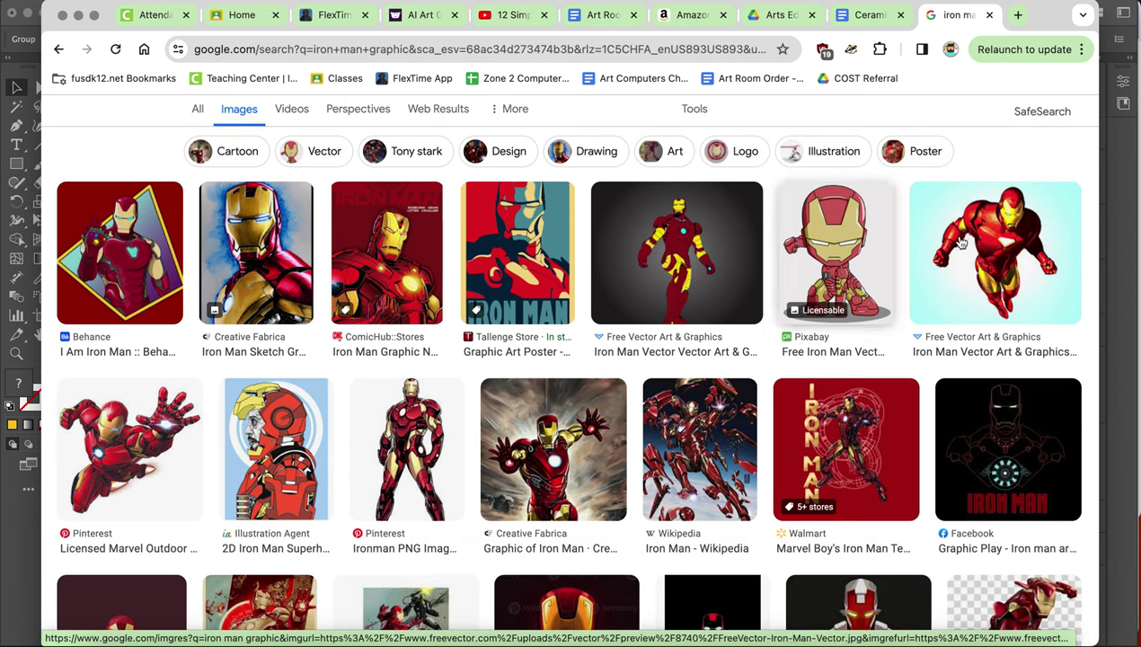
{"action": "scroll", "coordinate": [795, 397], "scroll_direction": "down", "scroll_amount": 2}
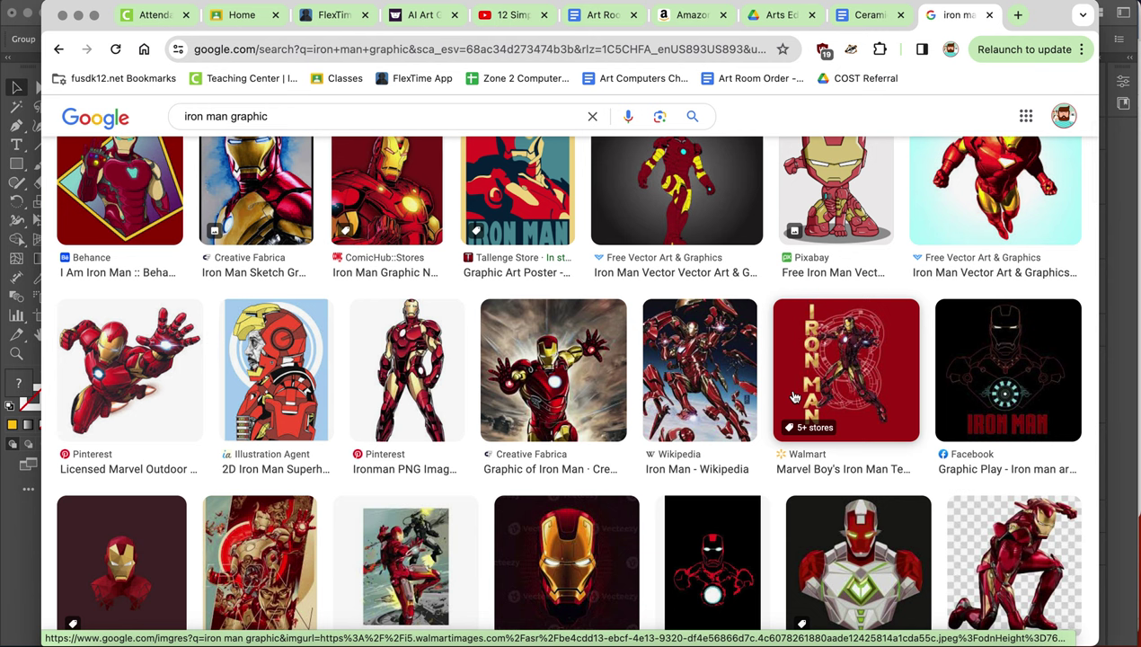
{"action": "scroll", "coordinate": [794, 397], "scroll_direction": "down", "scroll_amount": 5}
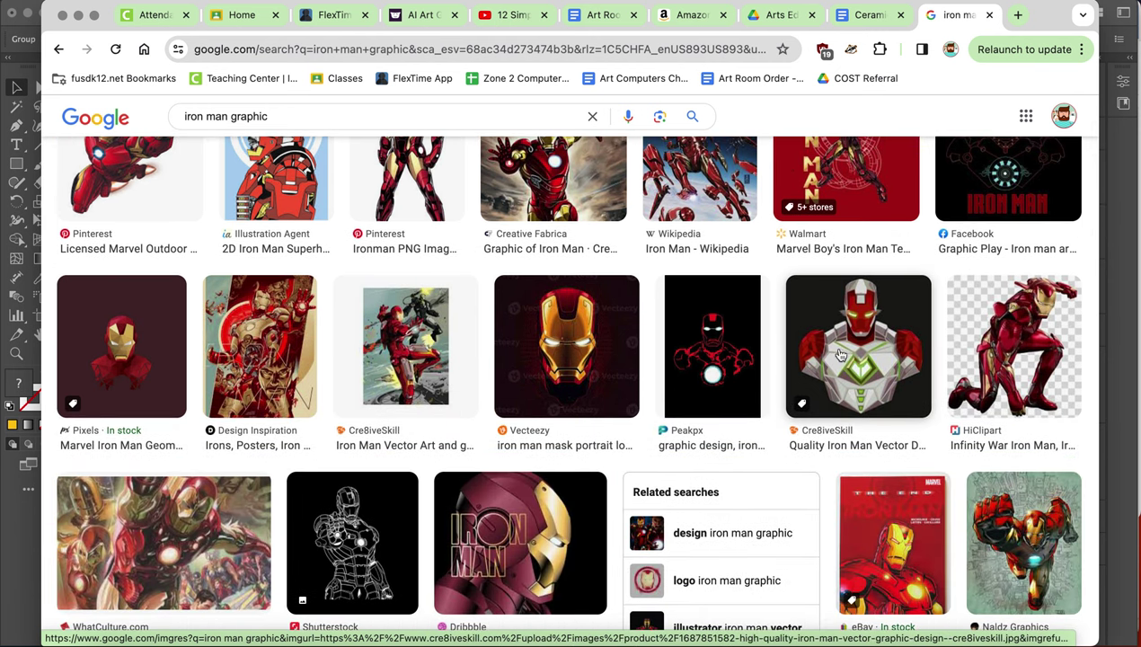
{"action": "scroll", "coordinate": [515, 192], "scroll_direction": "up", "scroll_amount": 5}
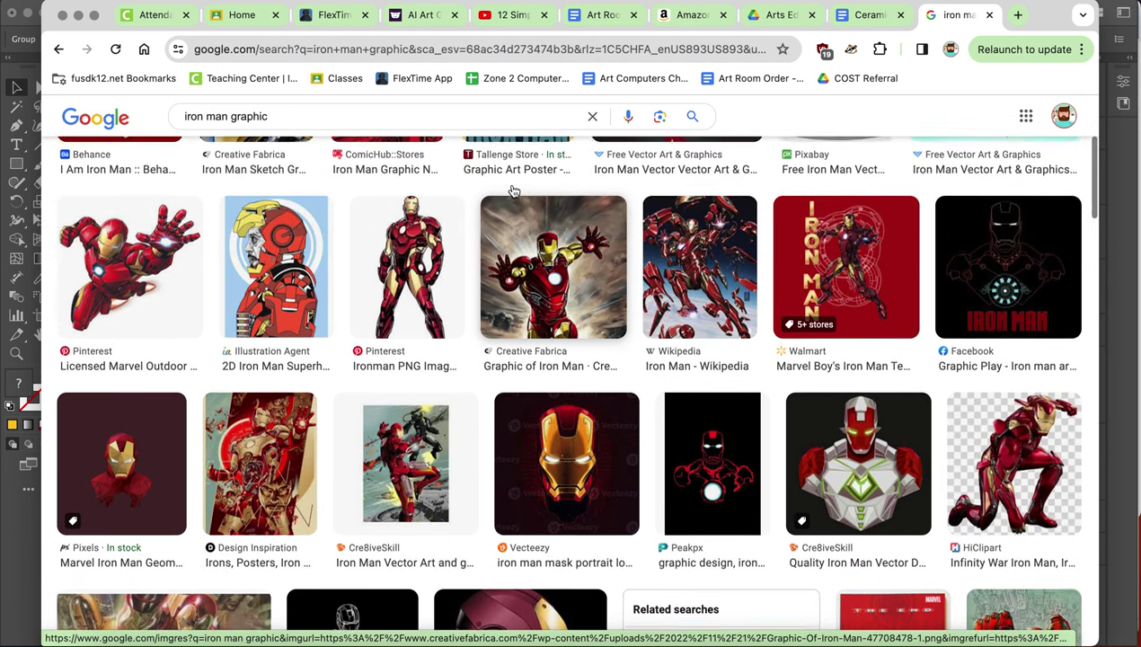
{"action": "scroll", "coordinate": [917, 330], "scroll_direction": "up", "scroll_amount": 3}
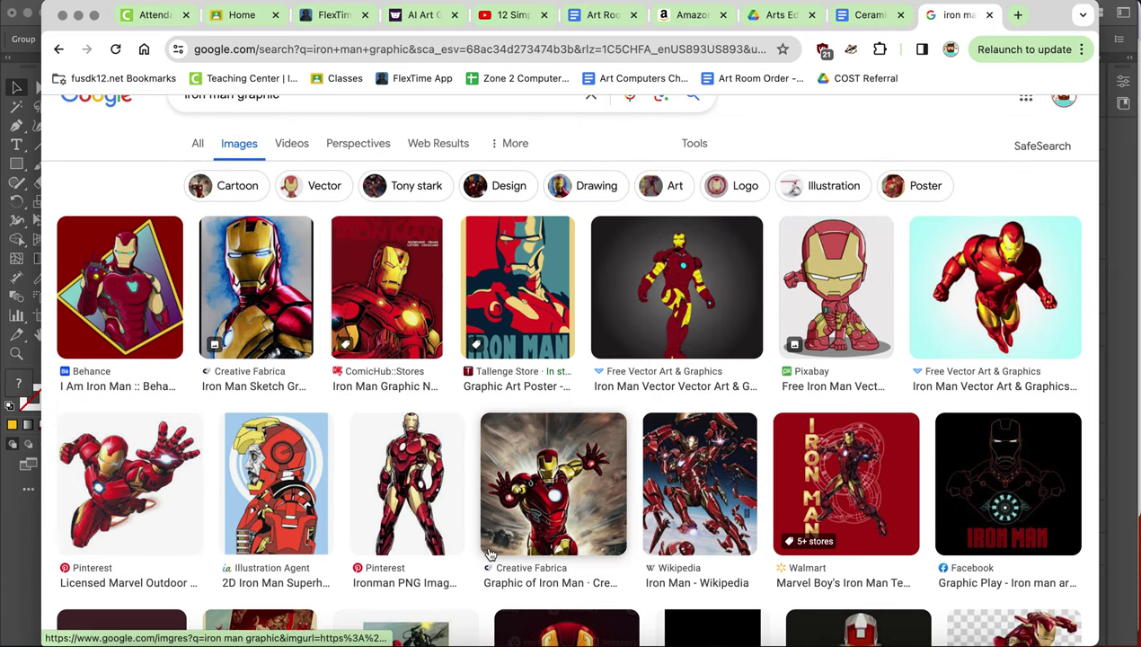
{"action": "key", "text": "super+bracketleft"}
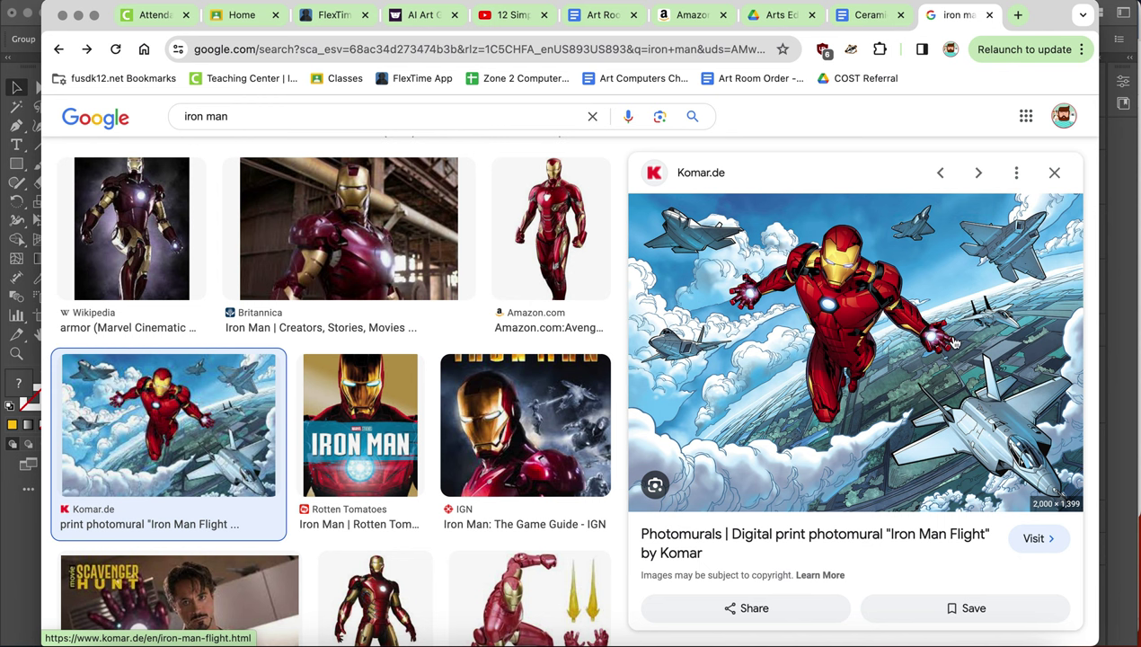
- Show the search filter tools for the "iron man" image results and reload the page
{"action": "scroll", "coordinate": [953, 341], "scroll_direction": "up", "scroll_amount": 5}
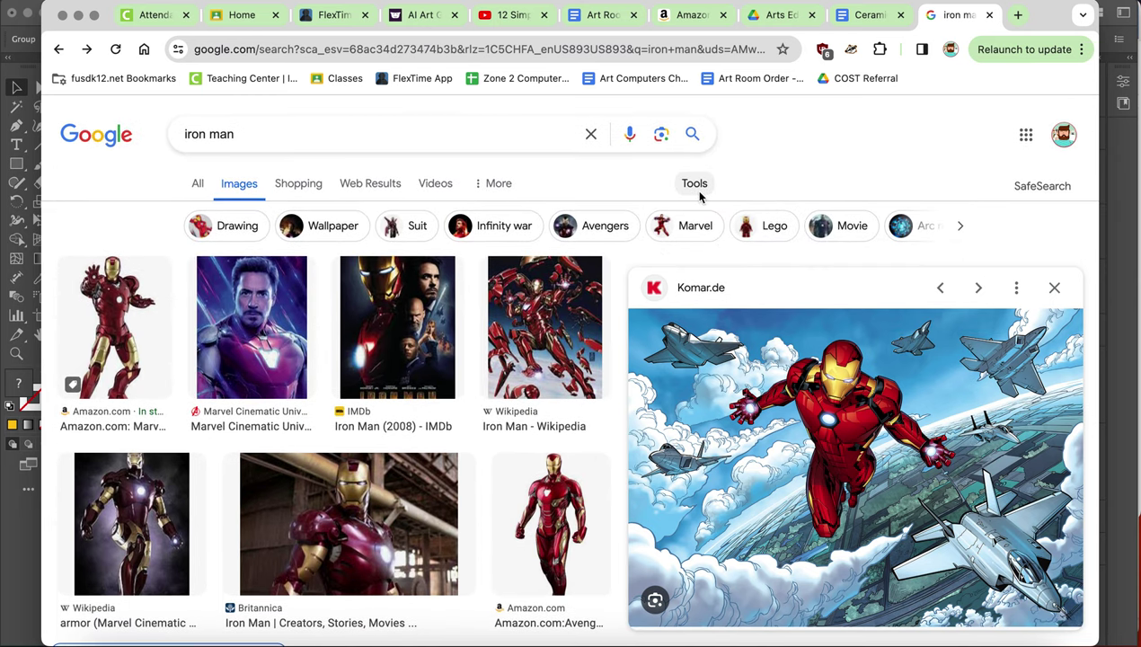
{"action": "left_click", "coordinate": [695, 184]}
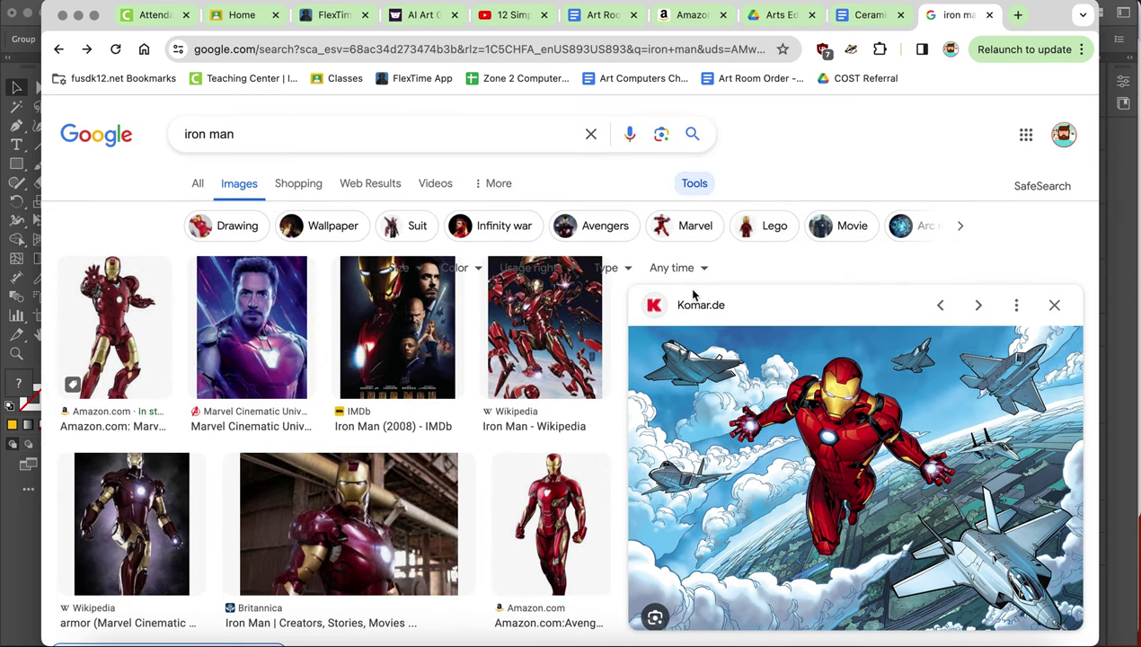
{"action": "scroll", "coordinate": [449, 388], "scroll_direction": "up", "scroll_amount": 1}
{"action": "scroll", "coordinate": [449, 388], "scroll_direction": "down", "scroll_amount": 3}
{"action": "scroll", "coordinate": [447, 396], "scroll_direction": "up", "scroll_amount": 3}
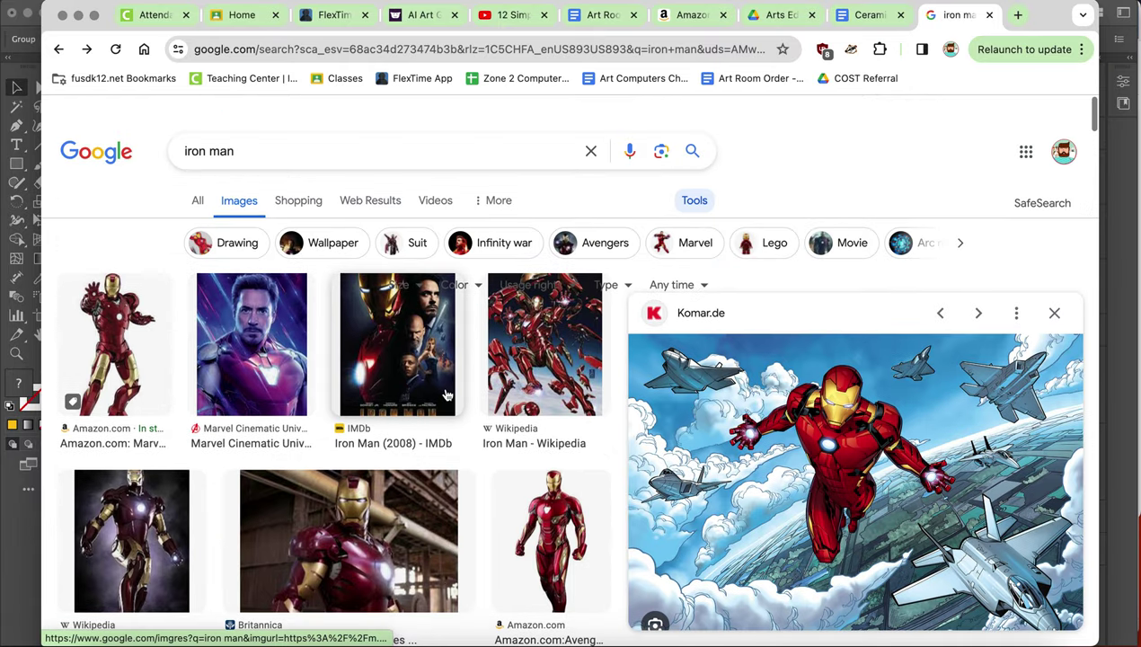
{"action": "scroll", "coordinate": [447, 396], "scroll_direction": "down", "scroll_amount": 1}
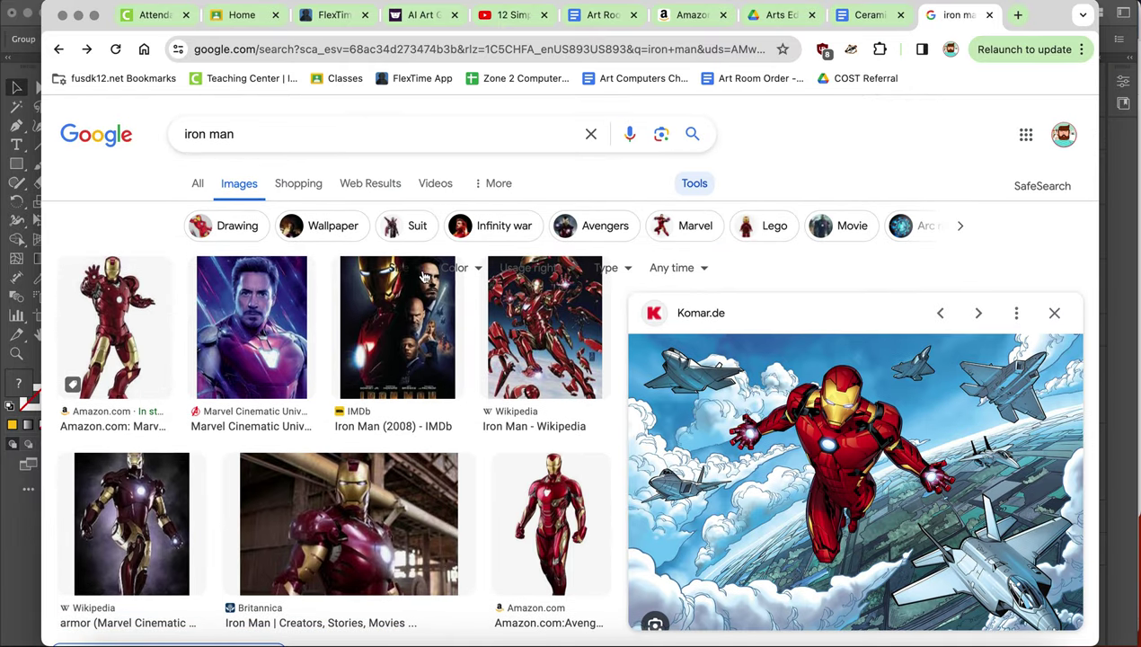
{"action": "left_click", "coordinate": [286, 45]}
{"action": "key", "text": "Return"}
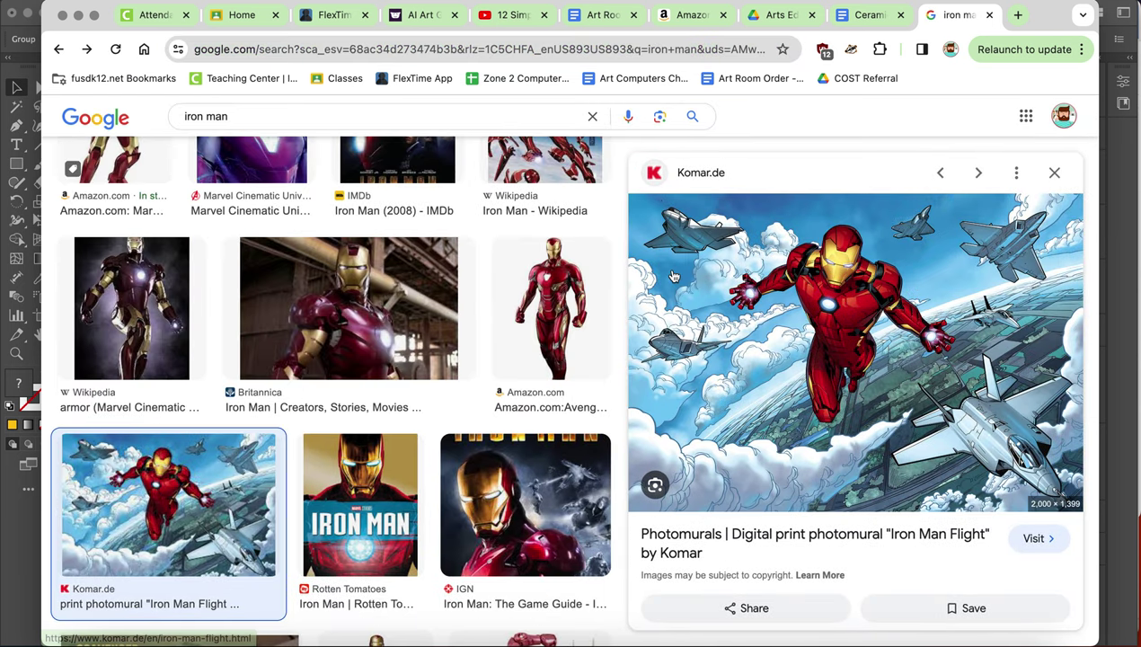
- View the size filter options for the image results without choosing one
{"action": "scroll", "coordinate": [674, 275], "scroll_direction": "up", "scroll_amount": 5}
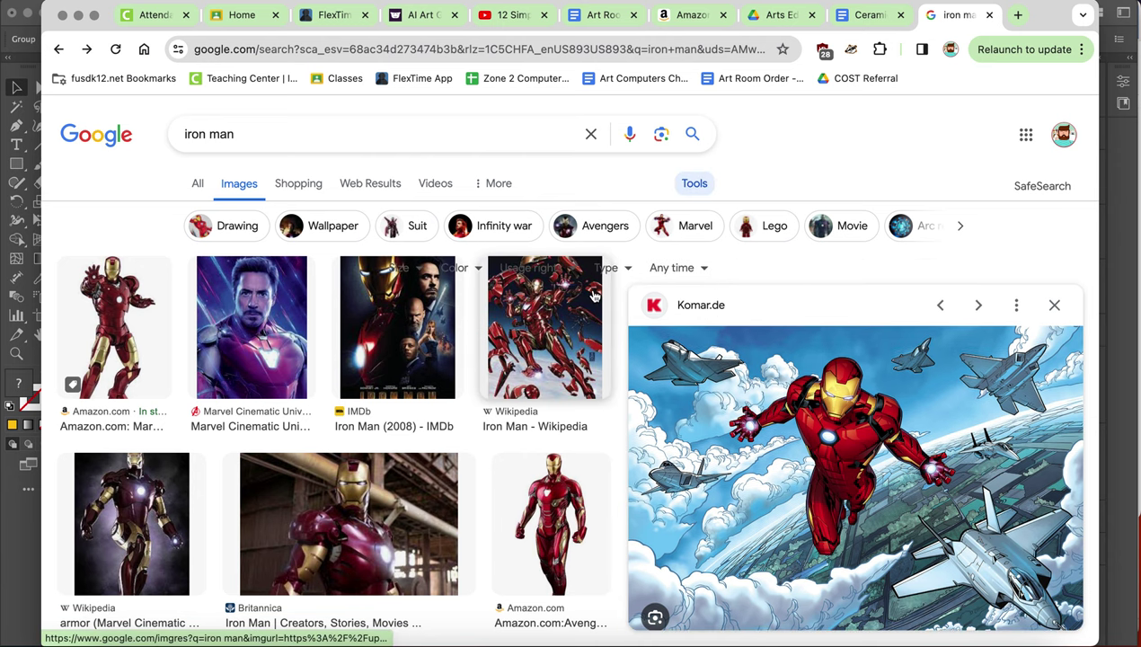
{"action": "left_click", "coordinate": [627, 270]}
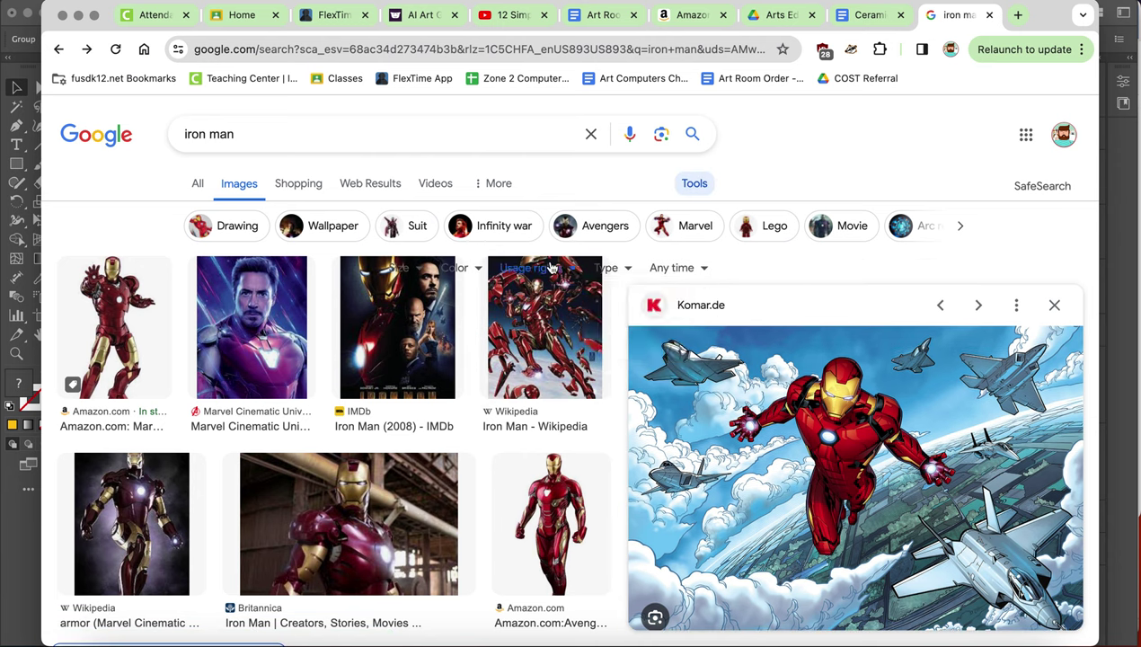
{"action": "mouse_move", "coordinate": [417, 277]}
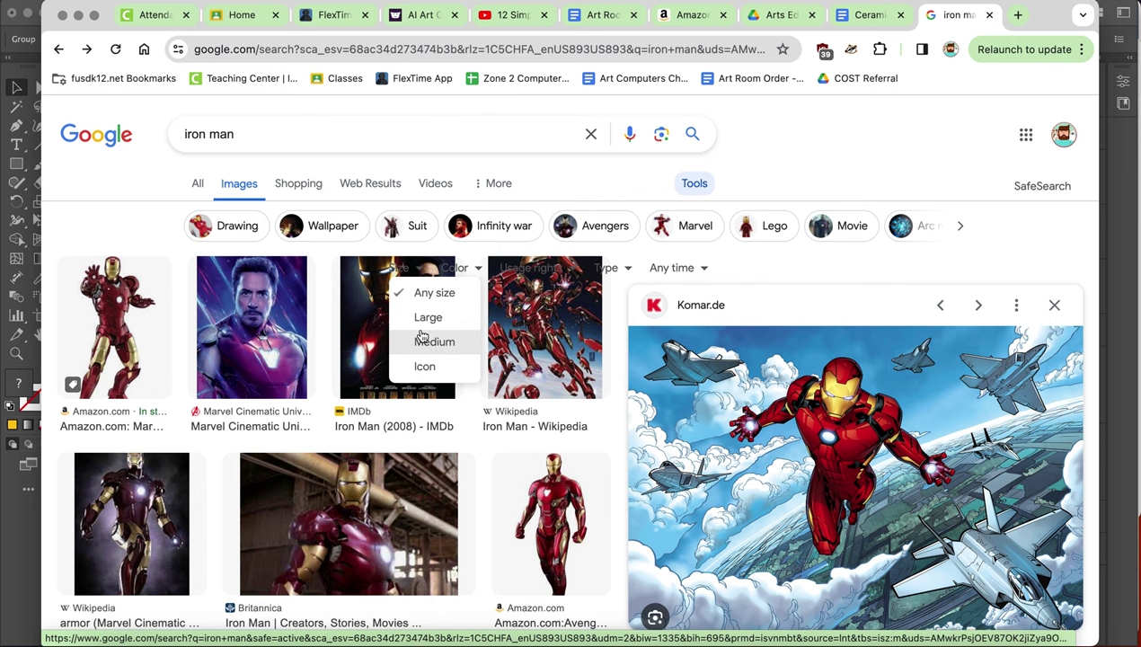
{"action": "left_click", "coordinate": [818, 169]}
- Open the Komar.de "Iron Man Flight" image in its own browser tab and enlarge it to full size
{"action": "scroll", "coordinate": [816, 171], "scroll_direction": "down", "scroll_amount": 2}
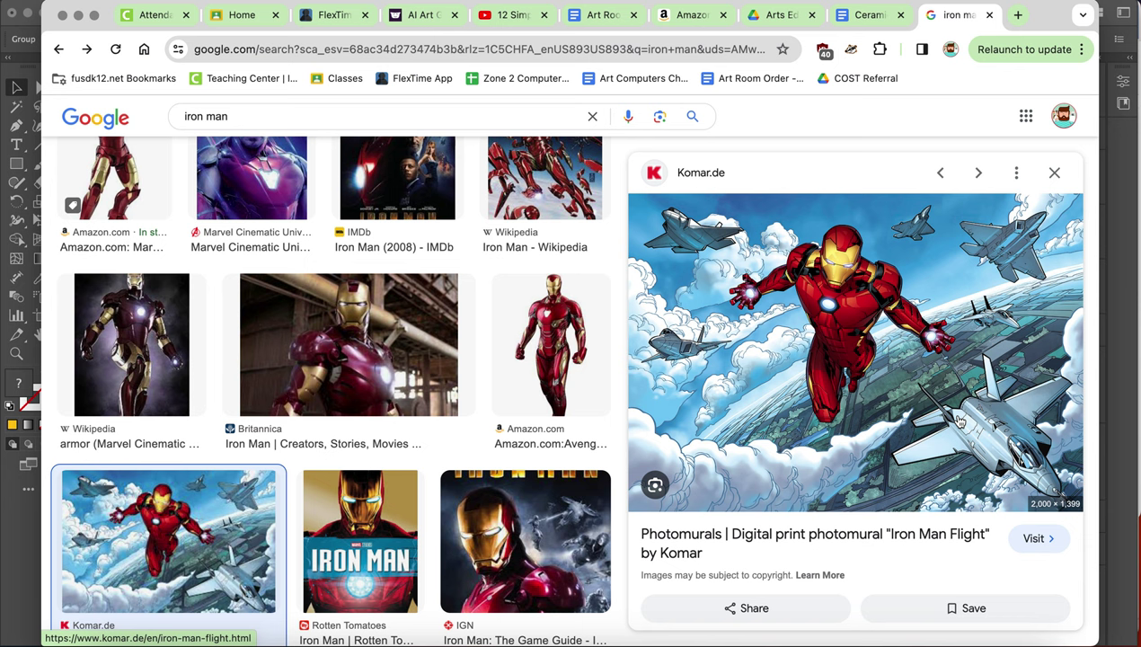
{"action": "right_click", "coordinate": [959, 422]}
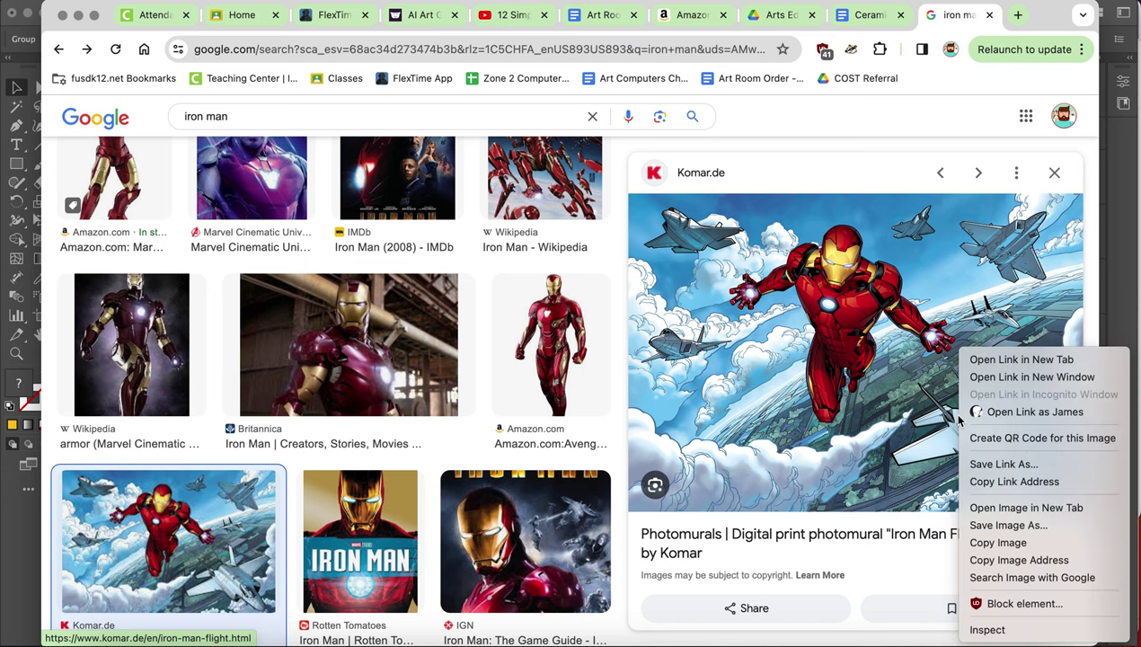
{"action": "left_click", "coordinate": [1010, 510]}
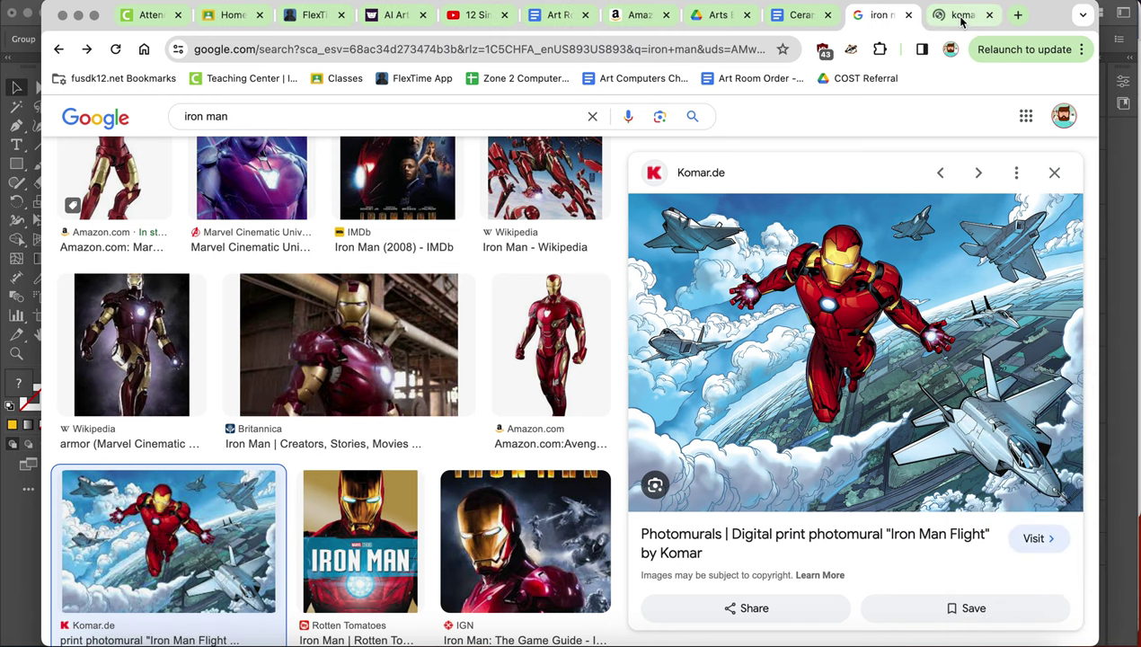
{"action": "left_click", "coordinate": [961, 18]}
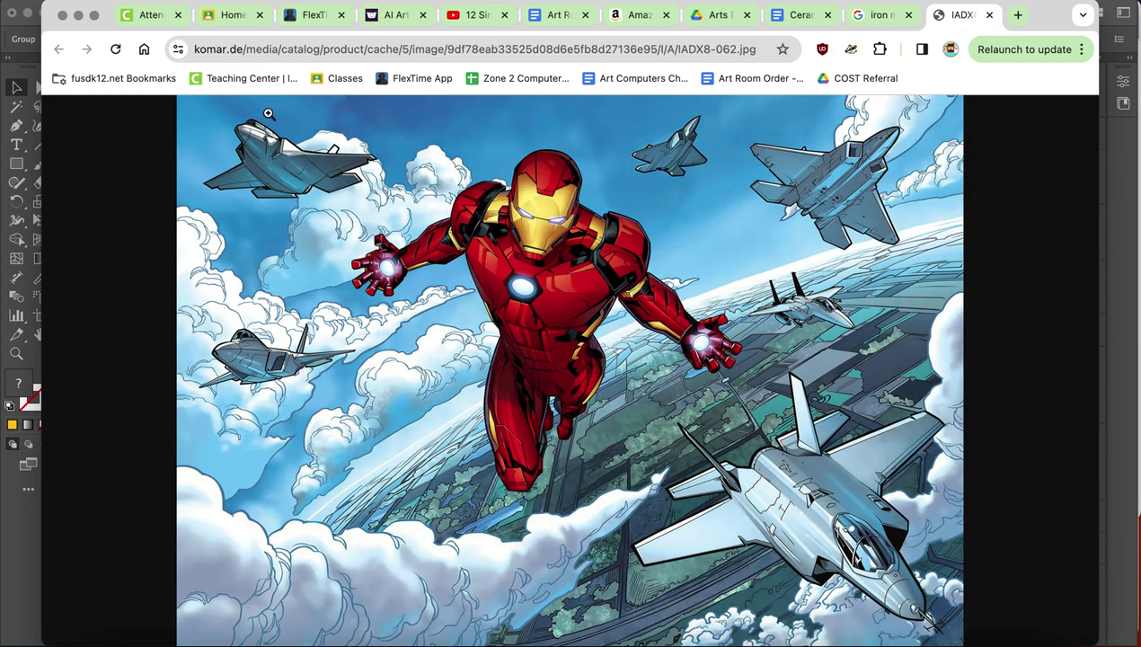
{"action": "left_click", "coordinate": [553, 225]}
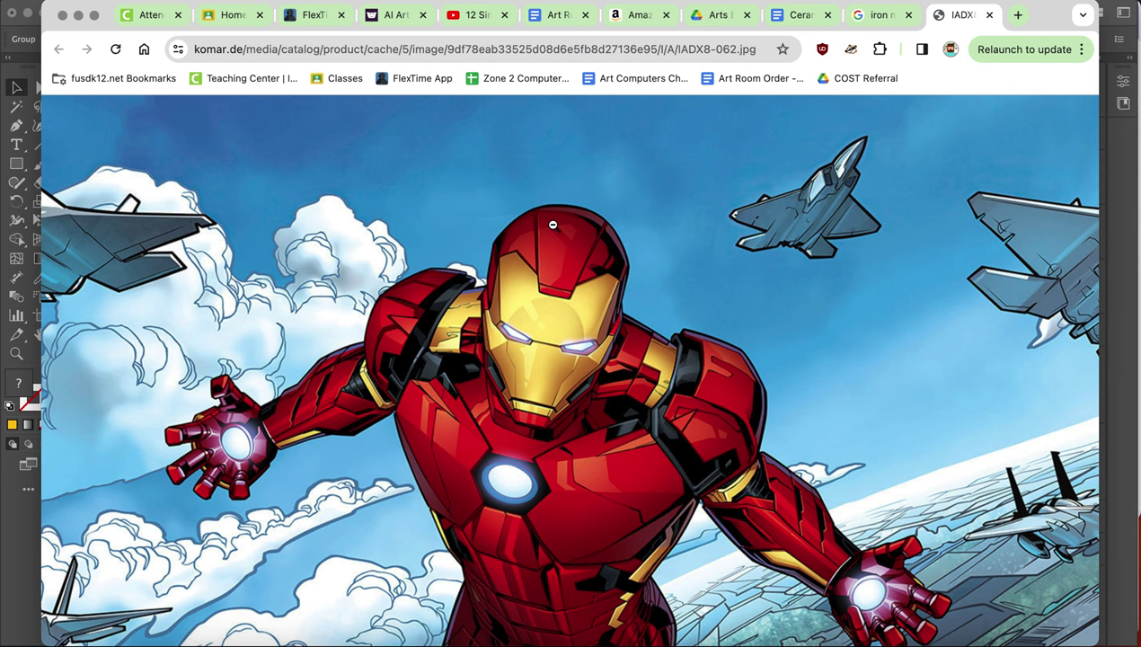
- Copy the full-size Iron Man Flight image and paste it into the GLOOOPERKRABS.ai document in Illustrator
{"action": "right_click", "coordinate": [553, 228]}
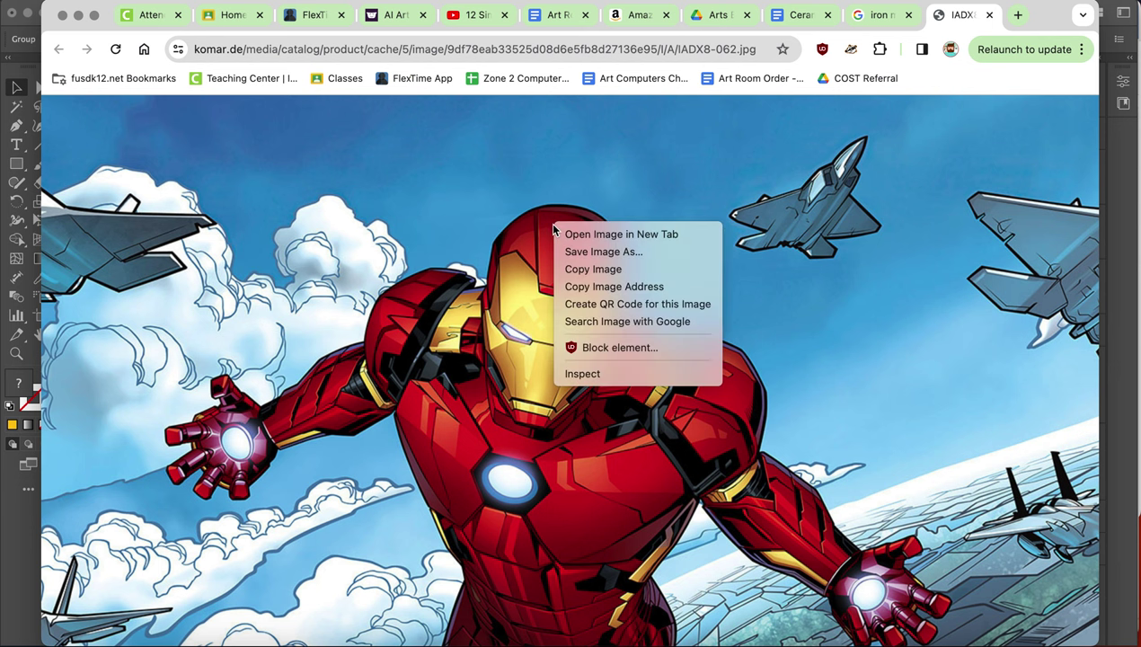
{"action": "left_click", "coordinate": [578, 270]}
{"action": "left_click", "coordinate": [238, 640]}
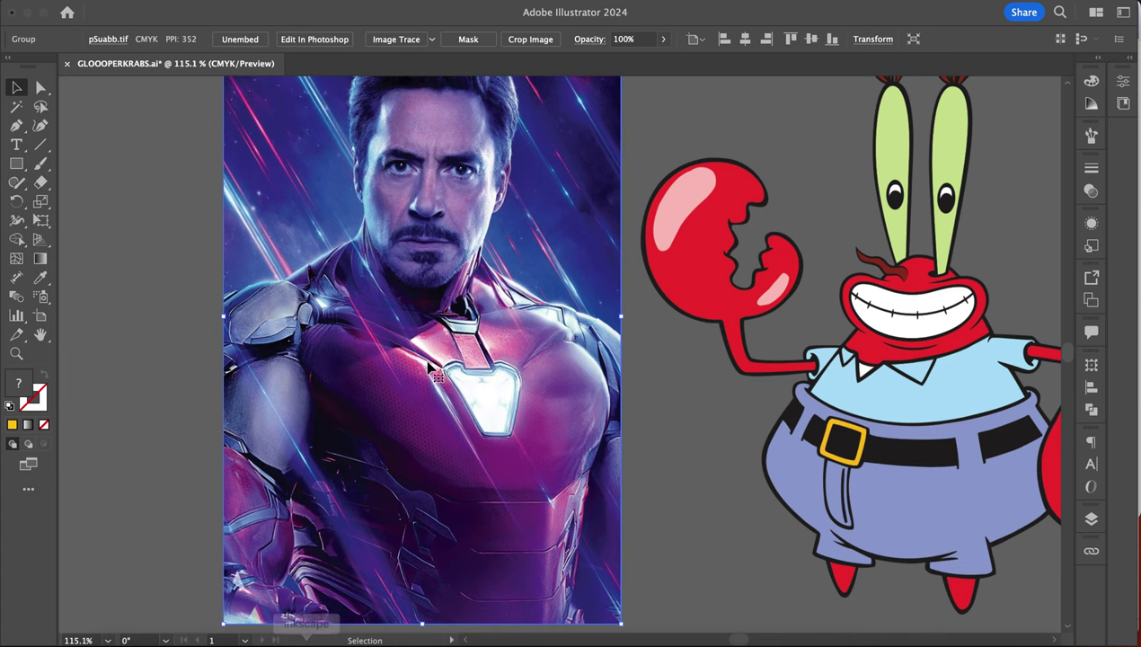
{"action": "scroll", "coordinate": [301, 367], "scroll_direction": "down", "scroll_amount": 5}
{"action": "scroll", "coordinate": [301, 367], "scroll_direction": "up", "scroll_amount": 2}
{"action": "left_click", "coordinate": [303, 368]}
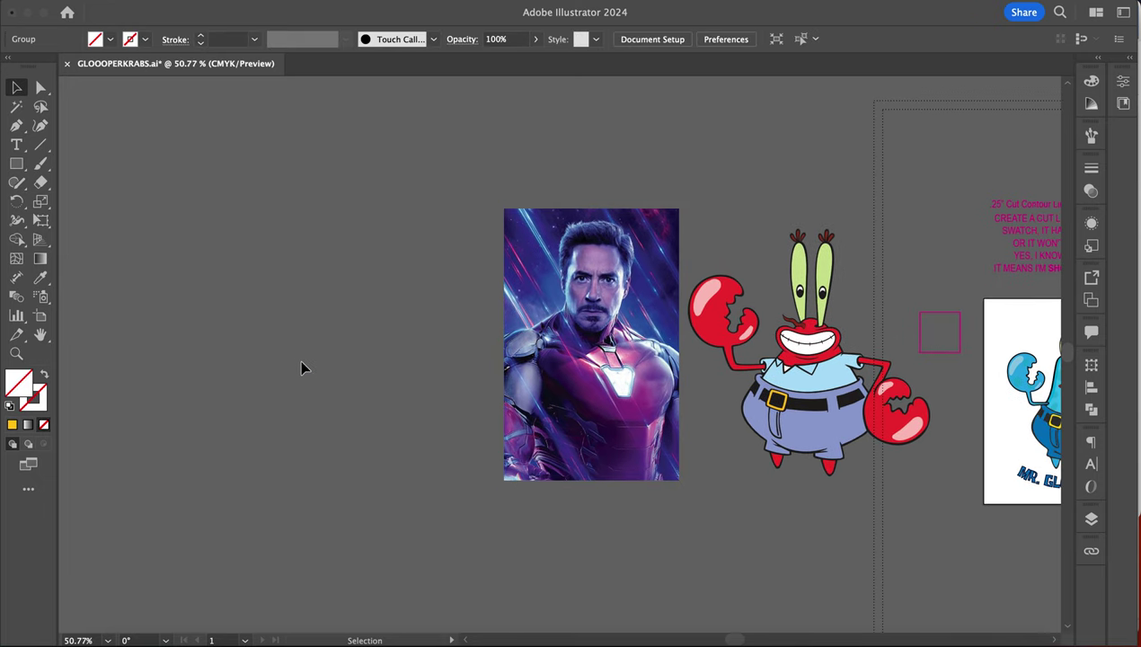
{"action": "key", "text": "super+v"}
- Scale the pasted Iron Man illustration down proportionally and move it beside the Iron Man movie photo
{"action": "scroll", "coordinate": [303, 368], "scroll_direction": "down", "scroll_amount": 4}
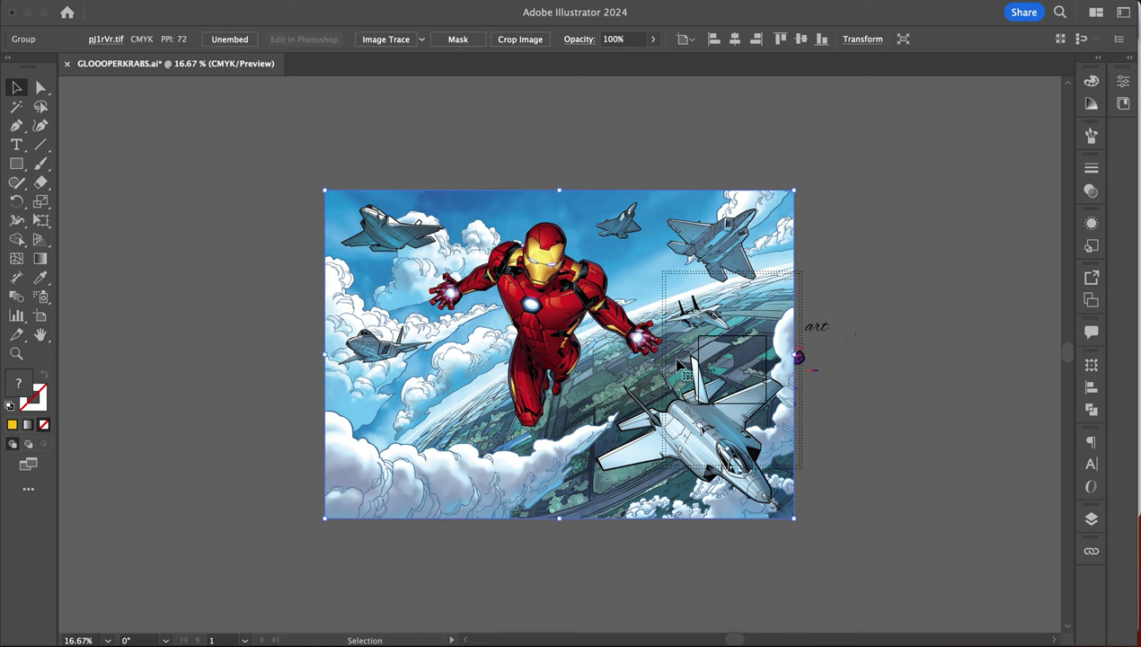
{"action": "left_click_drag", "start_coordinate": [775, 507], "coordinate": [463, 259]}
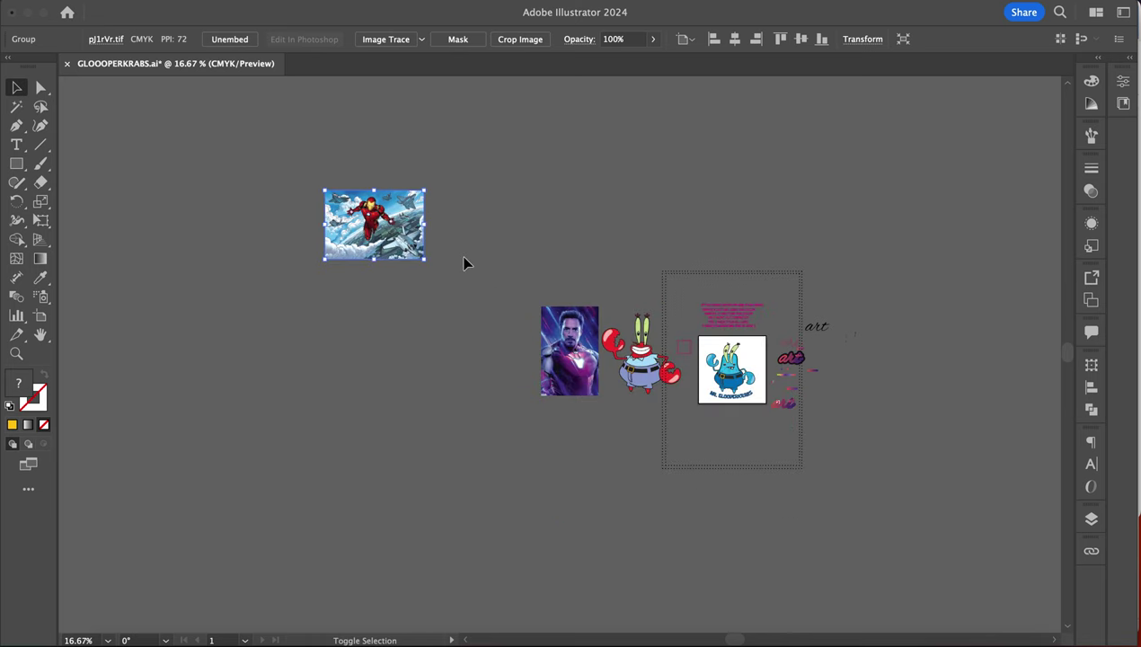
{"action": "left_click", "coordinate": [357, 181]}
{"action": "left_click_drag", "start_coordinate": [371, 222], "coordinate": [476, 346]}
{"action": "scroll", "coordinate": [476, 346], "scroll_direction": "up", "scroll_amount": 5}
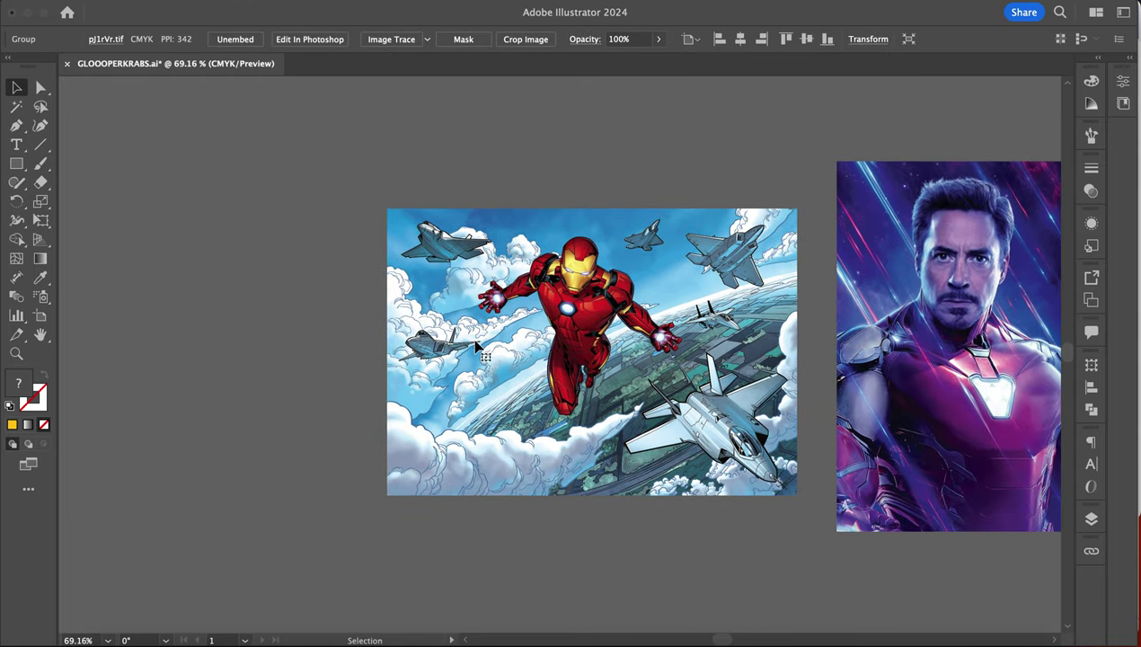
- View the Image Trace presets available for the Iron Man movie photo, without choosing one
{"action": "scroll", "coordinate": [627, 542], "scroll_direction": "right", "scroll_amount": 10}
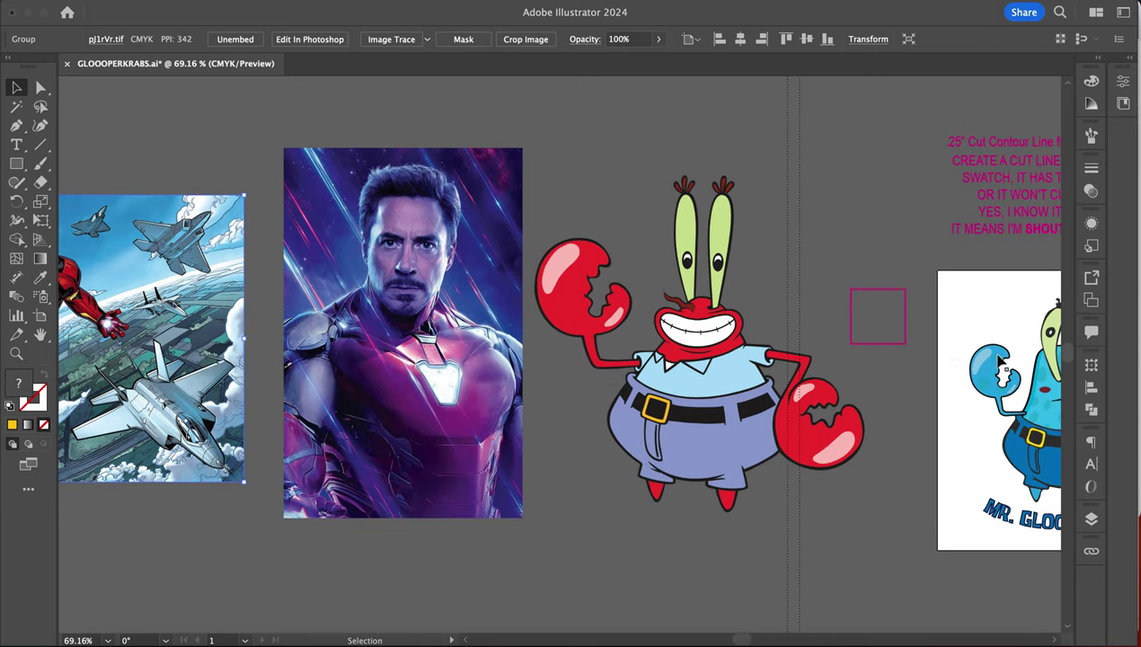
{"action": "left_click", "coordinate": [665, 320]}
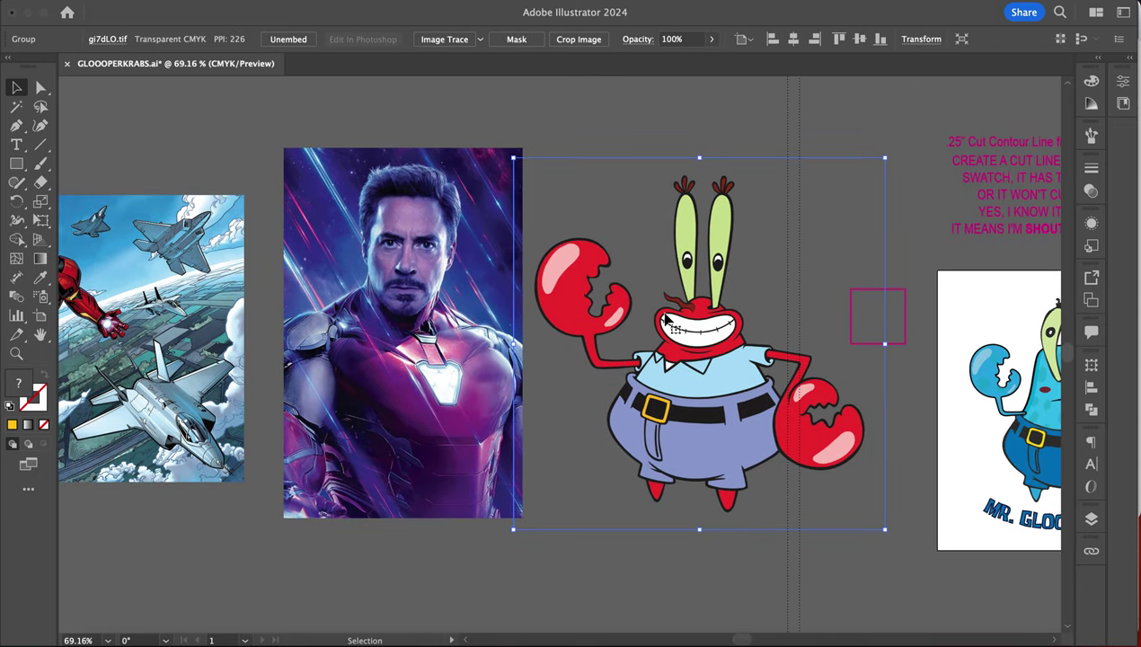
{"action": "scroll", "coordinate": [797, 318], "scroll_direction": "right", "scroll_amount": 4}
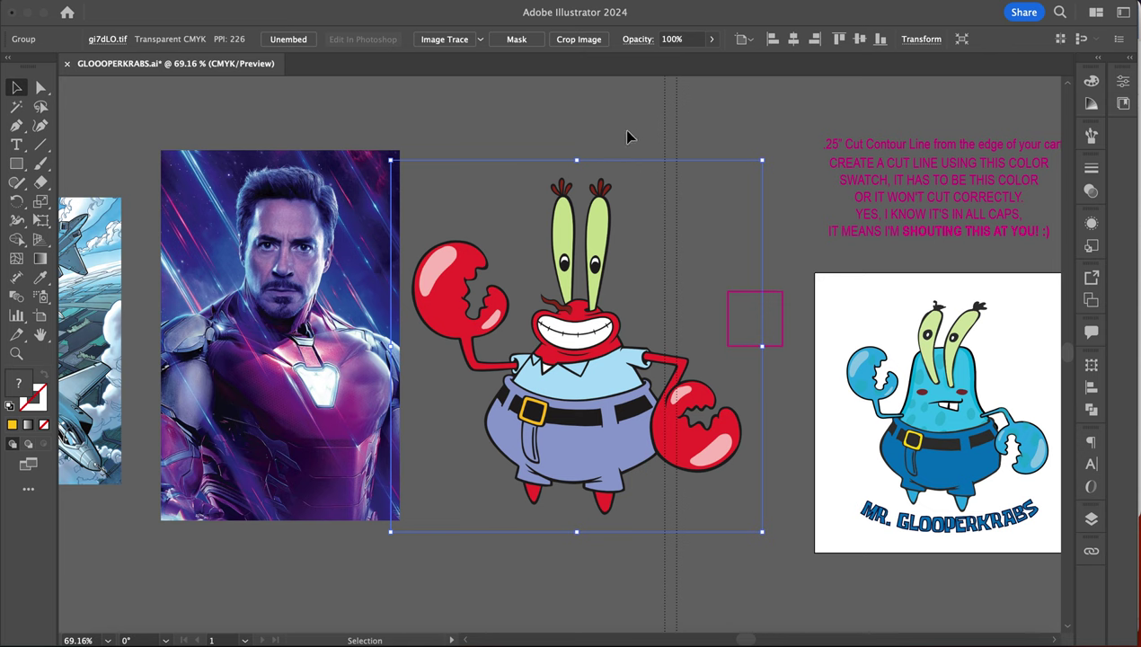
{"action": "left_click", "coordinate": [308, 269]}
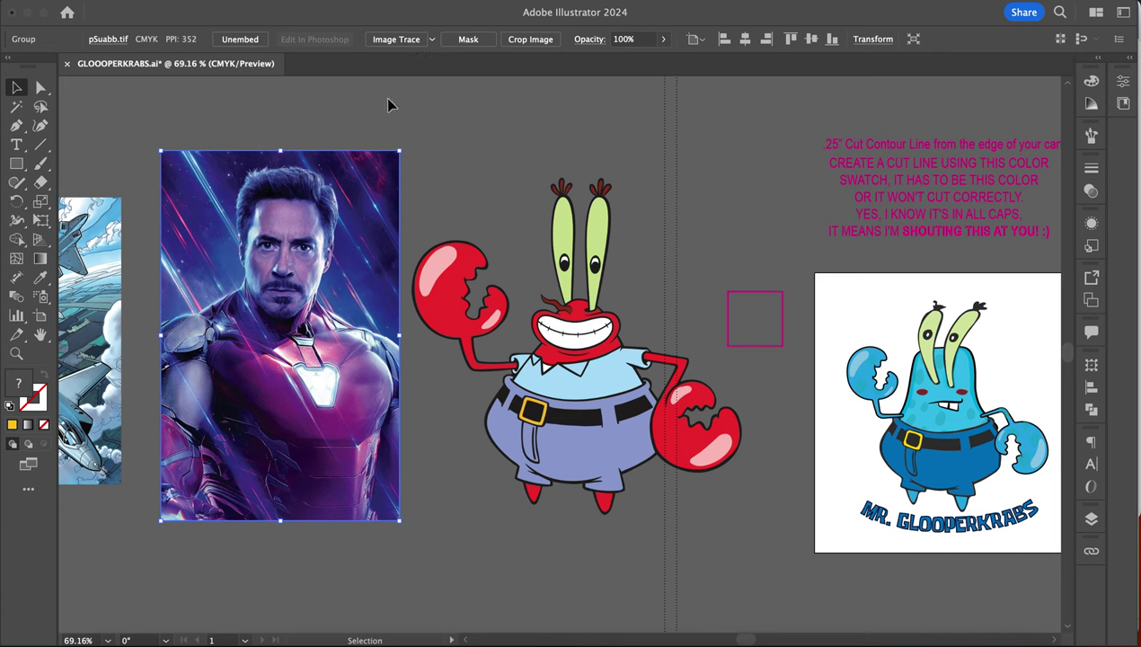
{"action": "left_click", "coordinate": [432, 40]}
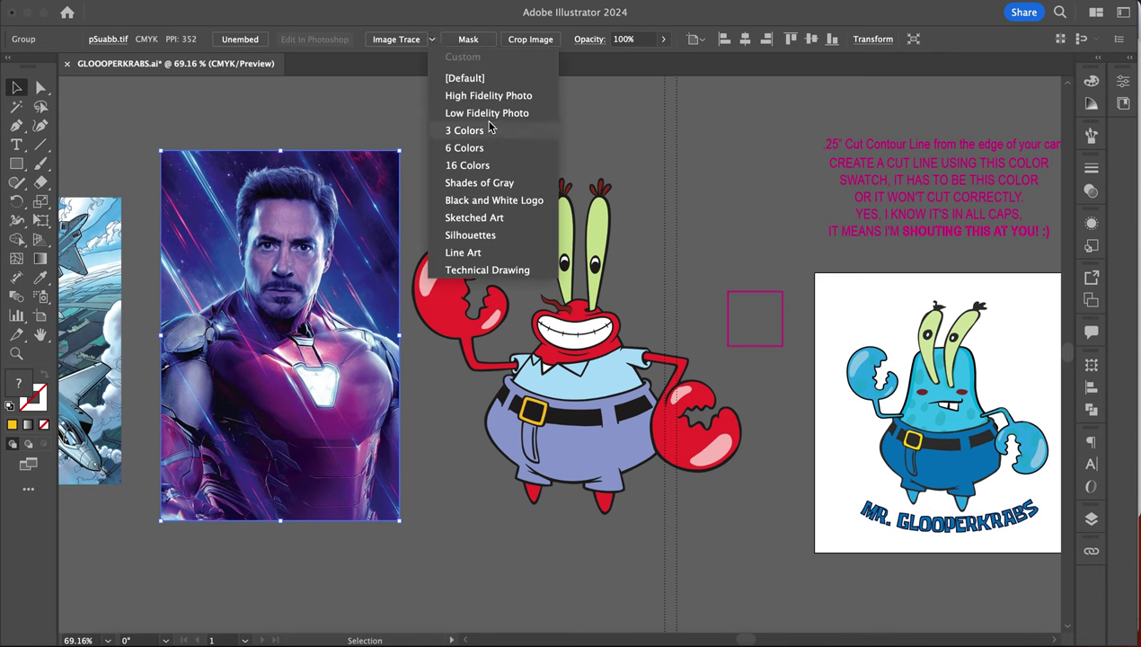
{"action": "left_click", "coordinate": [320, 136]}
- Select the red crab image and show the full Image Trace settings beside it
{"action": "left_click", "coordinate": [442, 299]}
{"action": "left_click", "coordinate": [423, 2]}
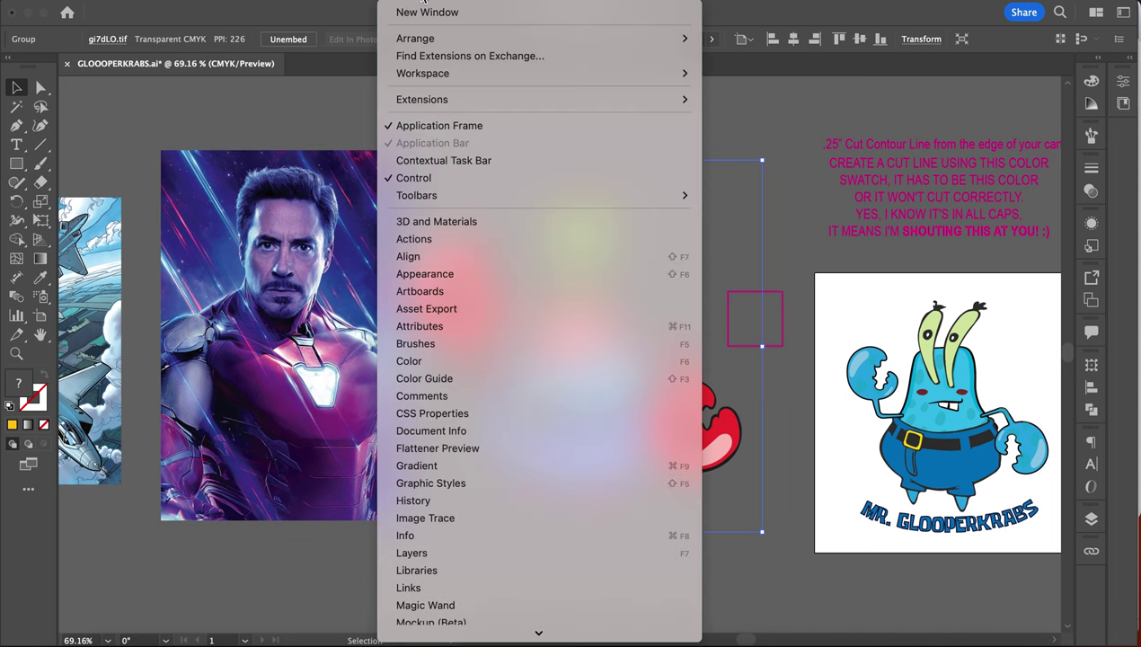
{"action": "scroll", "coordinate": [450, 482], "scroll_direction": "down", "scroll_amount": 5}
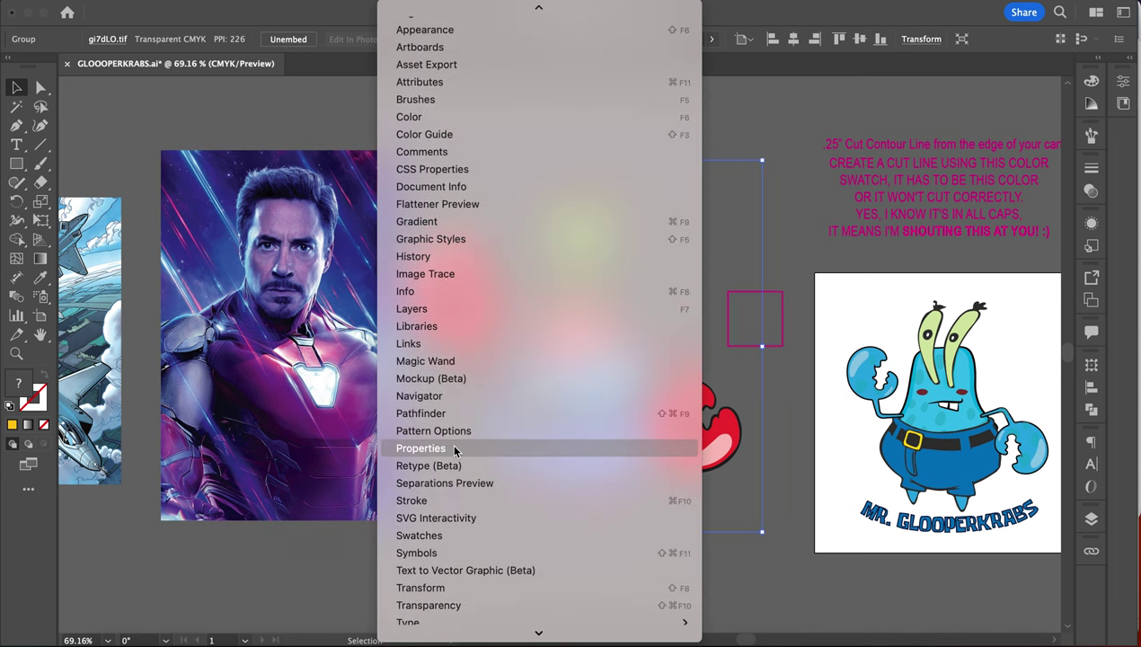
{"action": "left_click", "coordinate": [453, 273]}
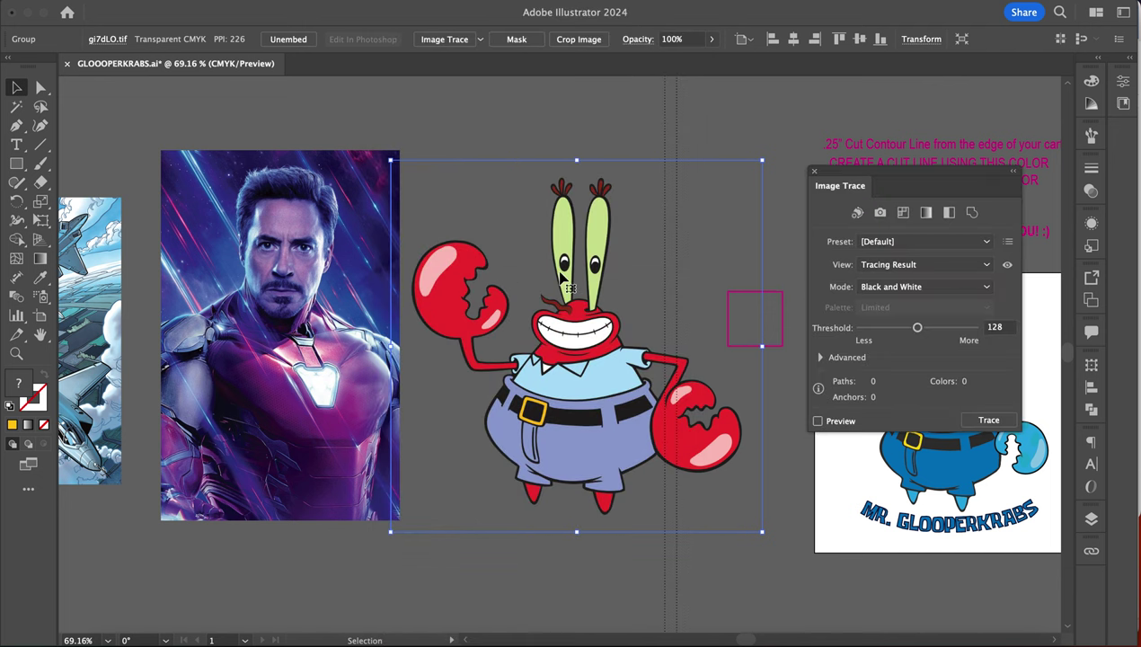
{"action": "left_click_drag", "start_coordinate": [902, 177], "coordinate": [913, 176]}
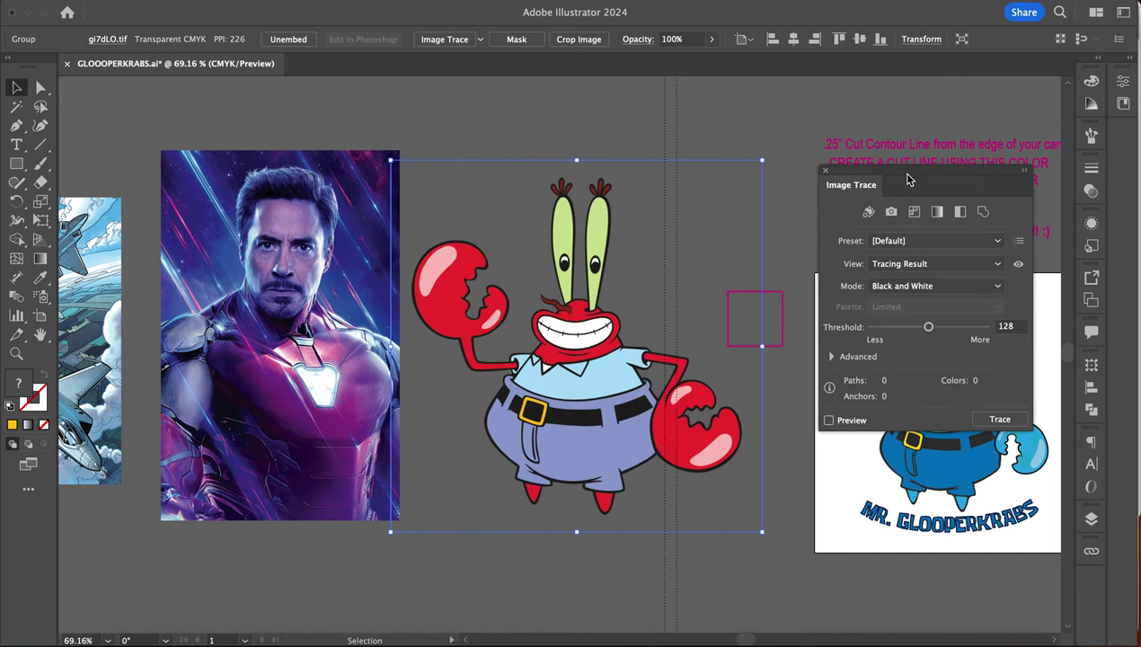
- Trace the red crab image with the 6 Colors preset
{"action": "left_click", "coordinate": [447, 109]}
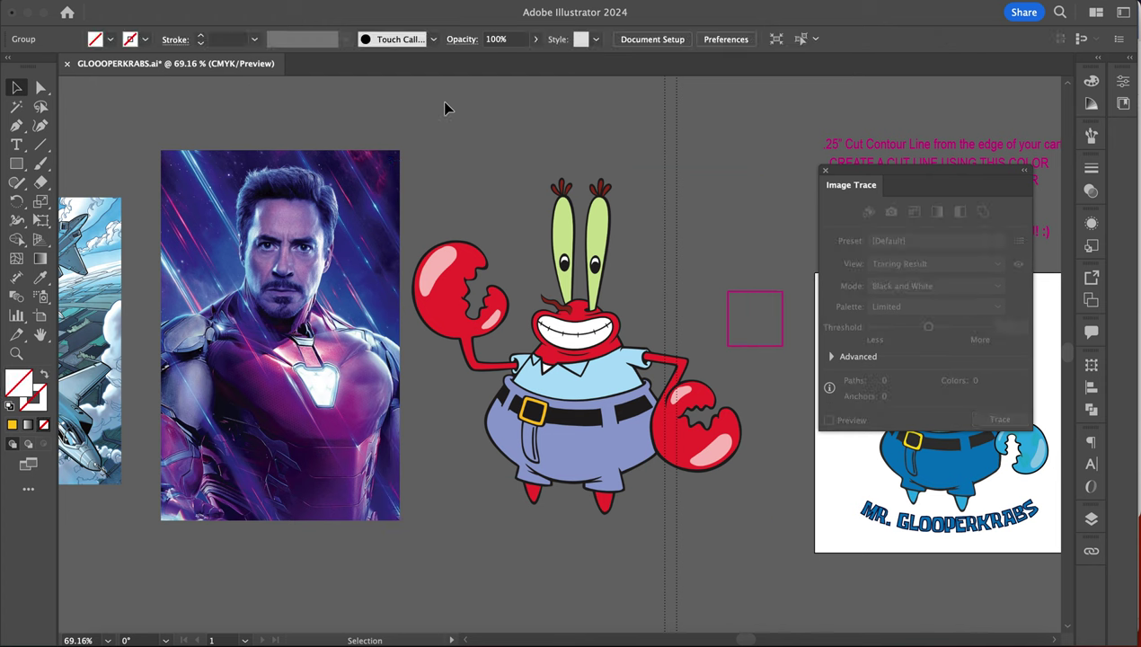
{"action": "left_click", "coordinate": [587, 252]}
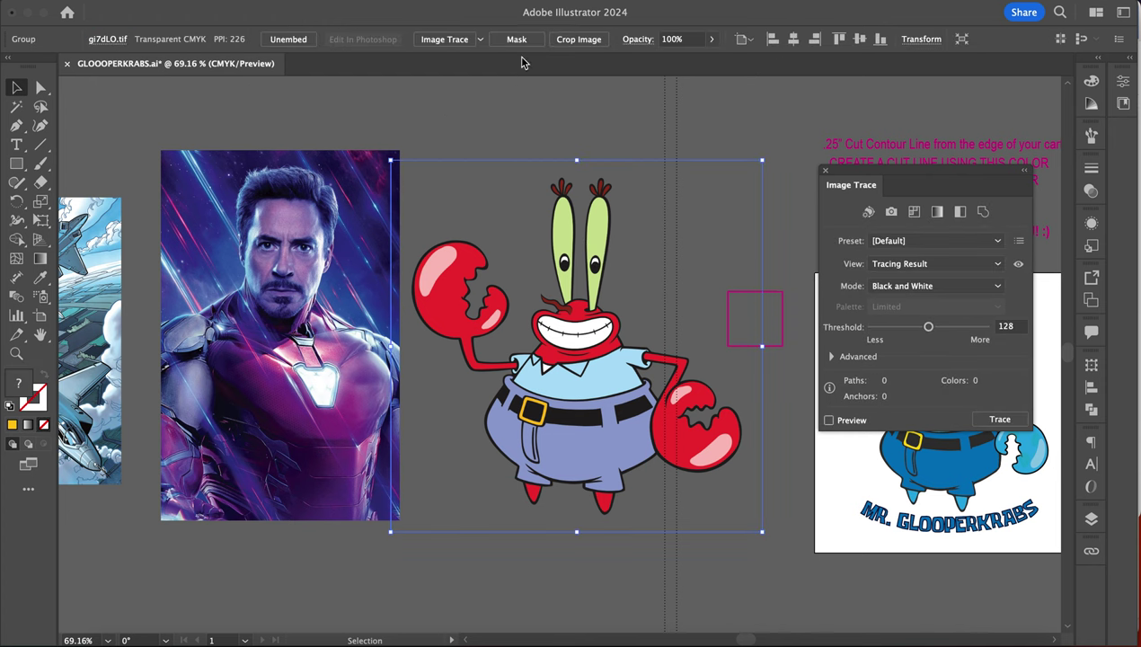
{"action": "left_click", "coordinate": [480, 41]}
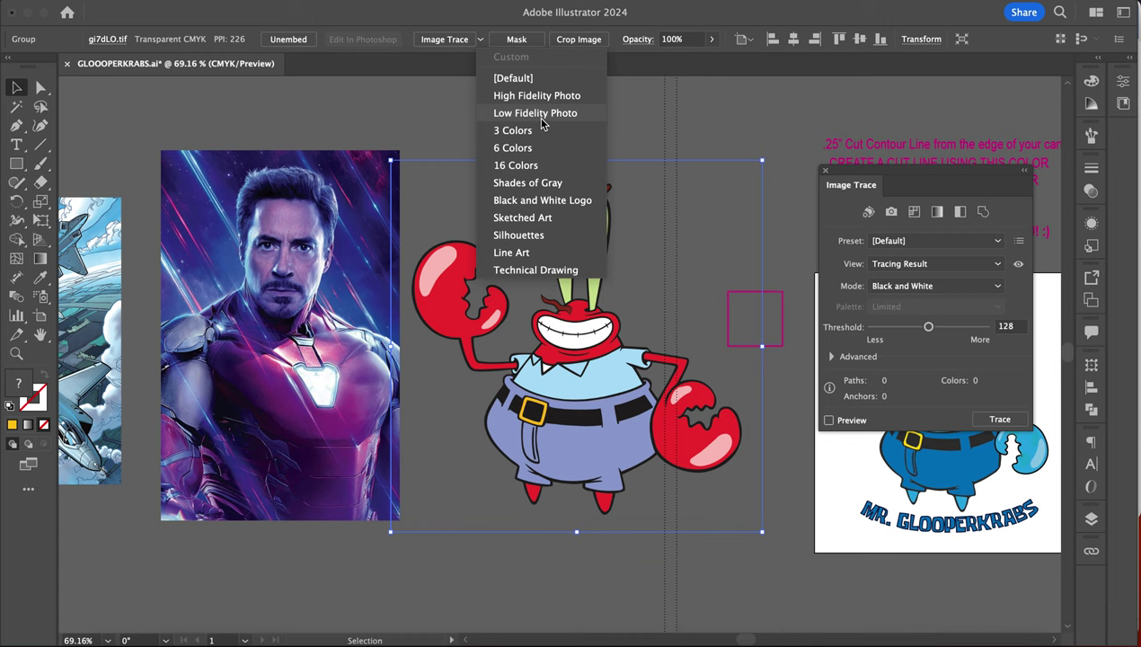
{"action": "left_click", "coordinate": [519, 150]}
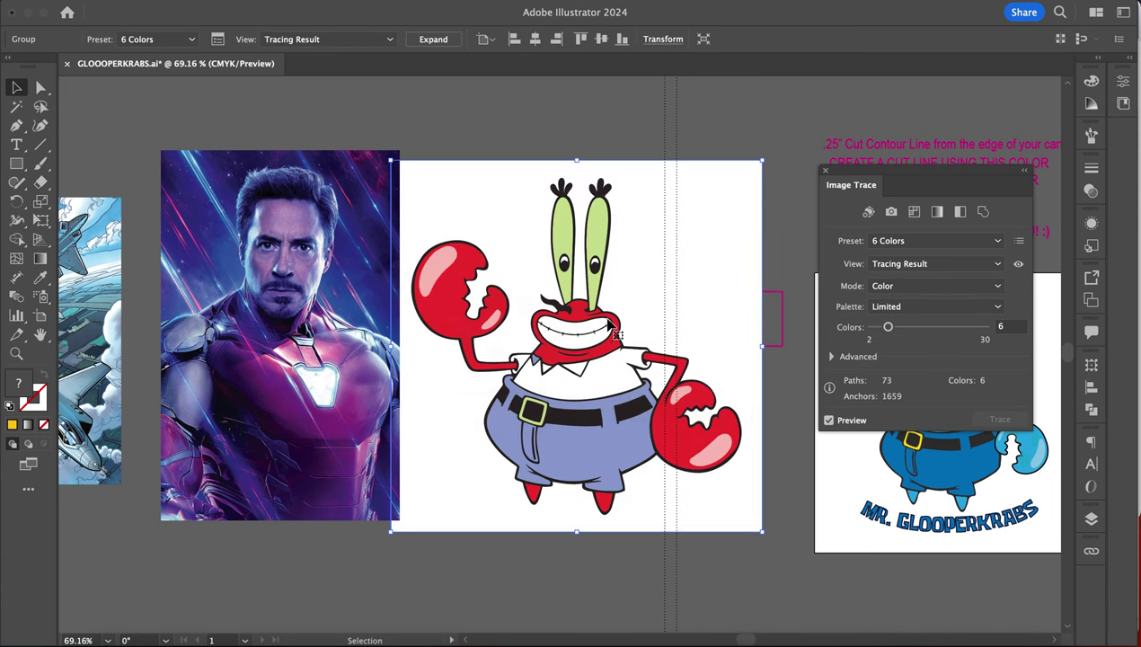
- Change the crab's tracing preset to 16 Colors and inspect the traced artwork
{"action": "scroll", "coordinate": [611, 322], "scroll_direction": "up", "scroll_amount": 3}
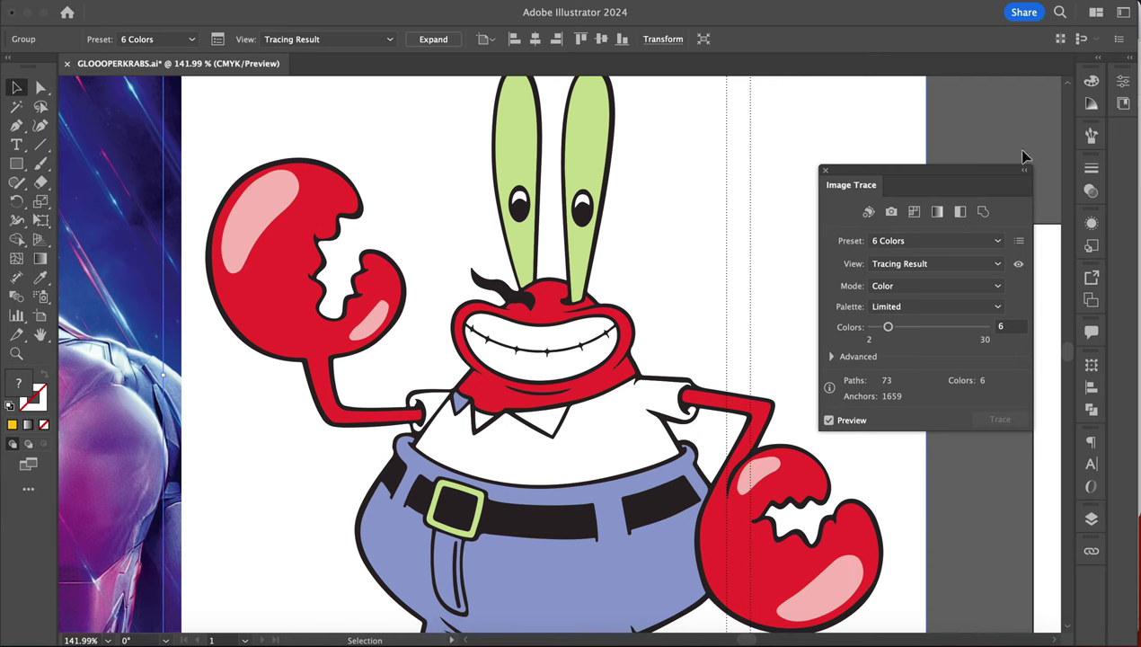
{"action": "left_click", "coordinate": [942, 243]}
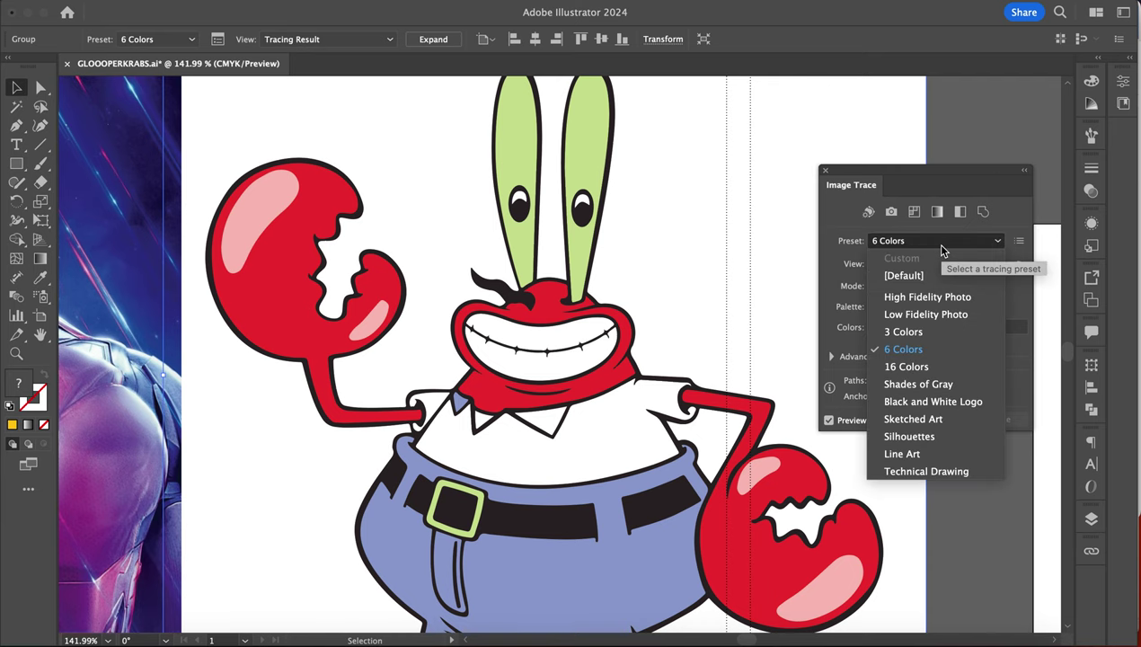
{"action": "left_click", "coordinate": [896, 366]}
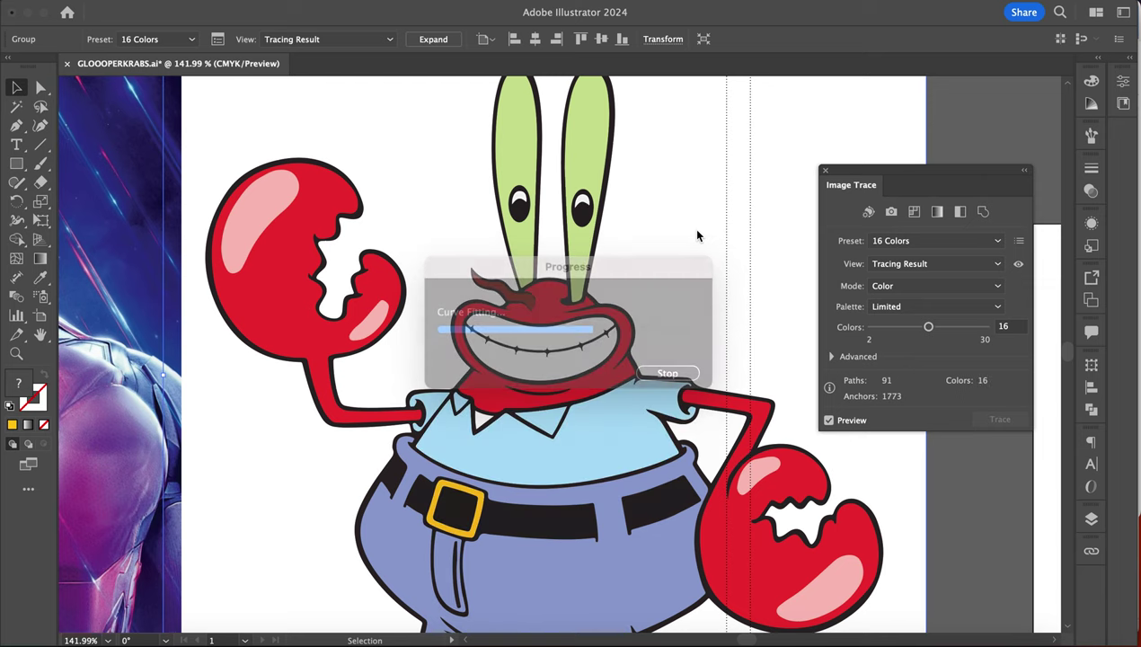
{"action": "scroll", "coordinate": [532, 245], "scroll_direction": "down", "scroll_amount": 3}
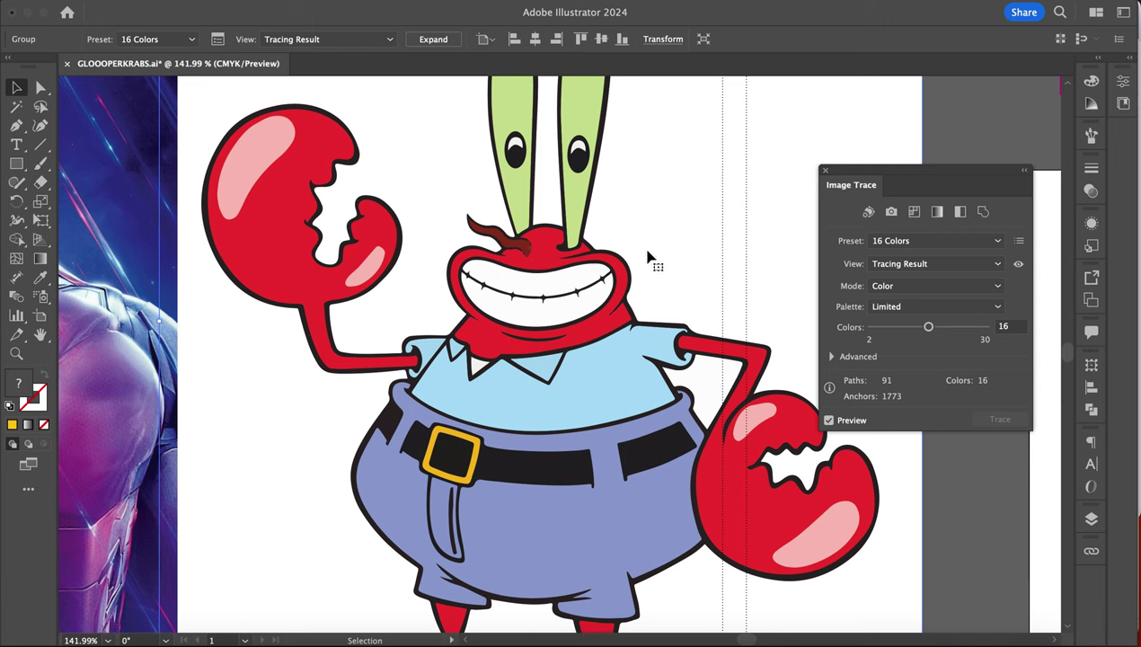
- Review the preset, mode and palette options available for the crab's tracing
{"action": "left_click", "coordinate": [982, 243]}
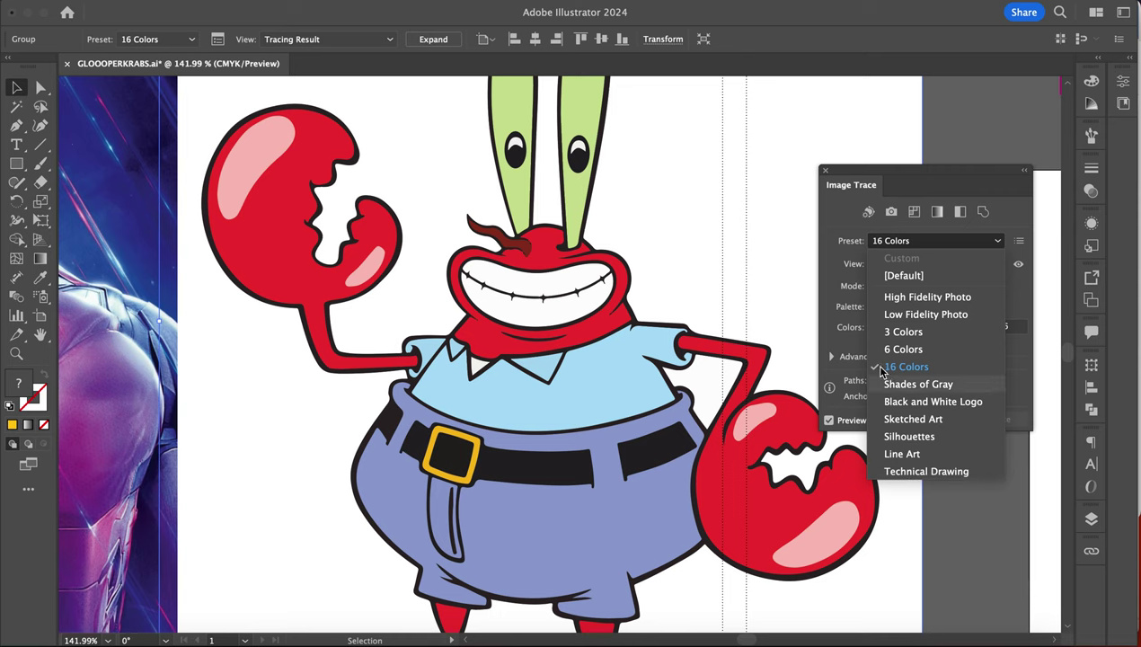
{"action": "left_click", "coordinate": [846, 331]}
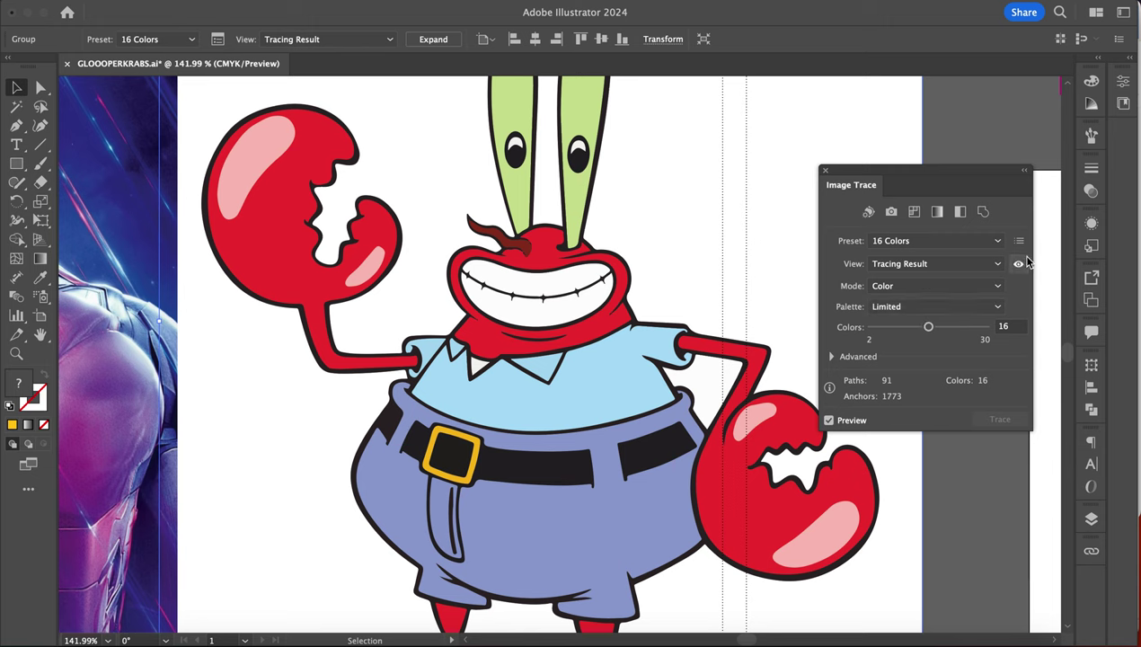
{"action": "left_click", "coordinate": [947, 287]}
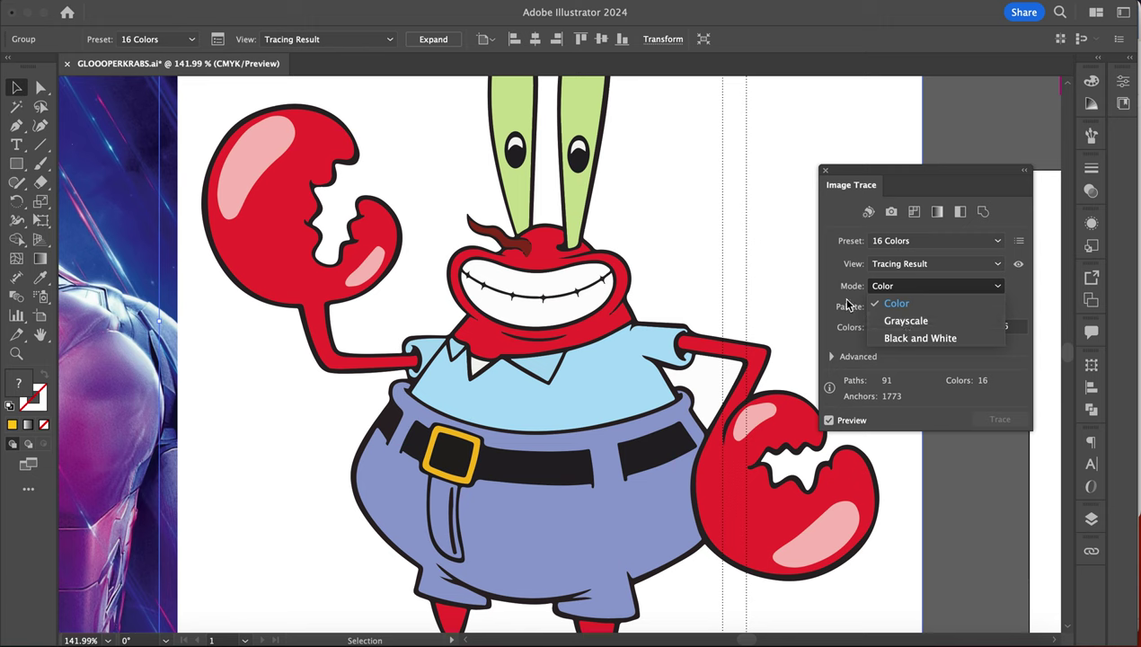
{"action": "left_click", "coordinate": [847, 306]}
{"action": "left_click", "coordinate": [958, 309]}
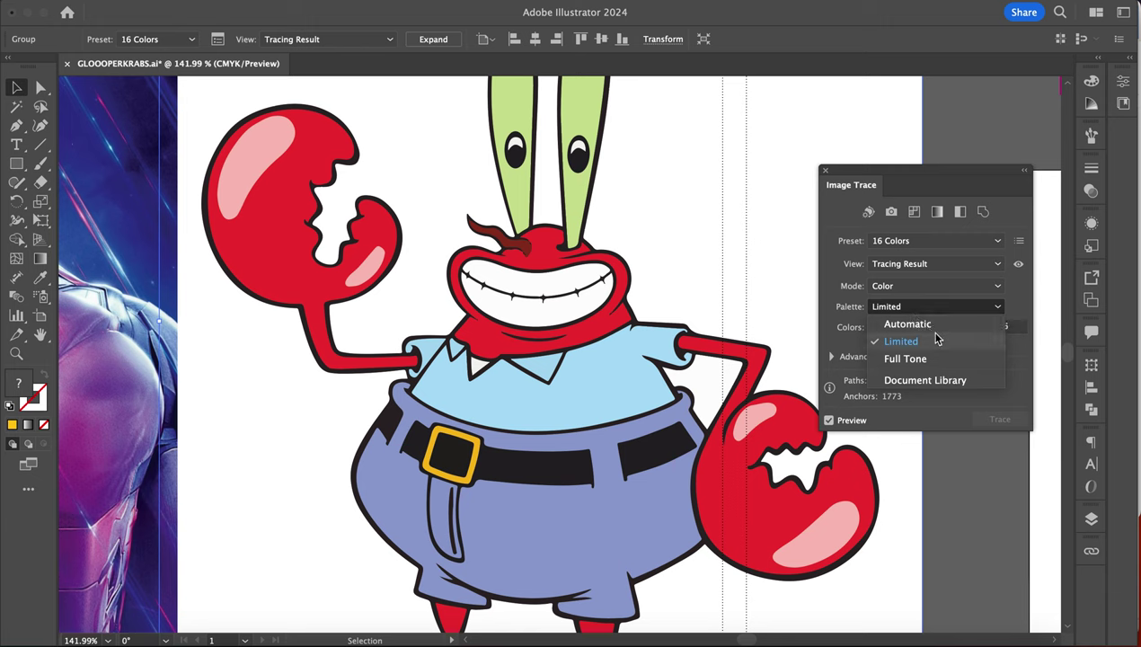
{"action": "left_click", "coordinate": [849, 306]}
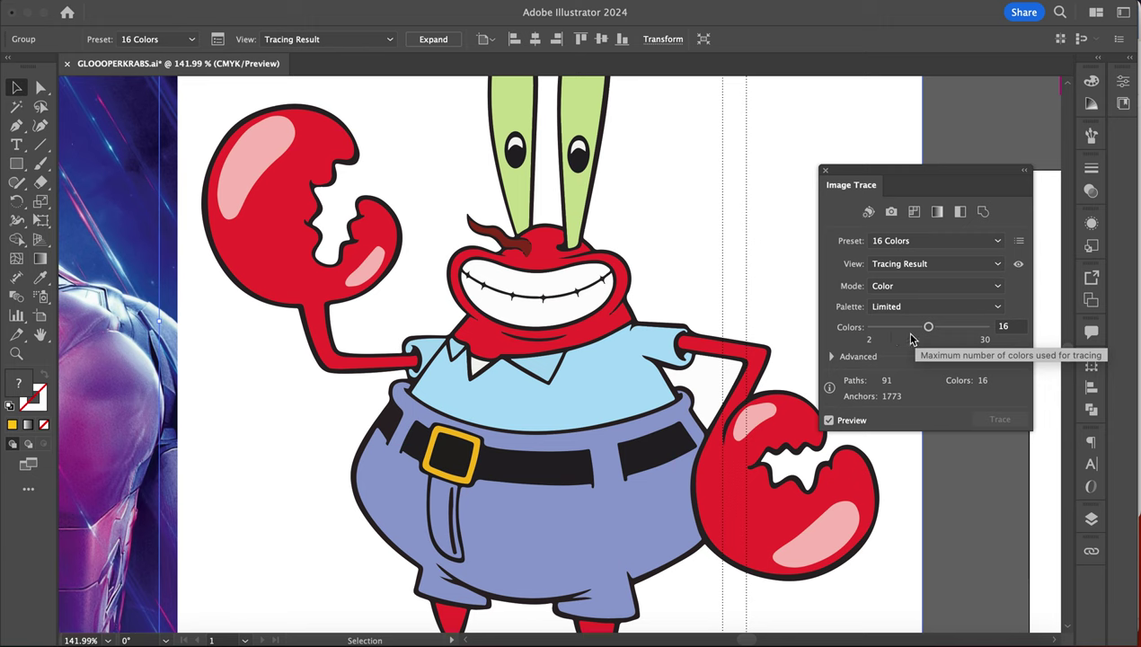
- Set the tracing's maximum number of colors to 26 and close the Image Trace settings
{"action": "left_click", "coordinate": [969, 335]}
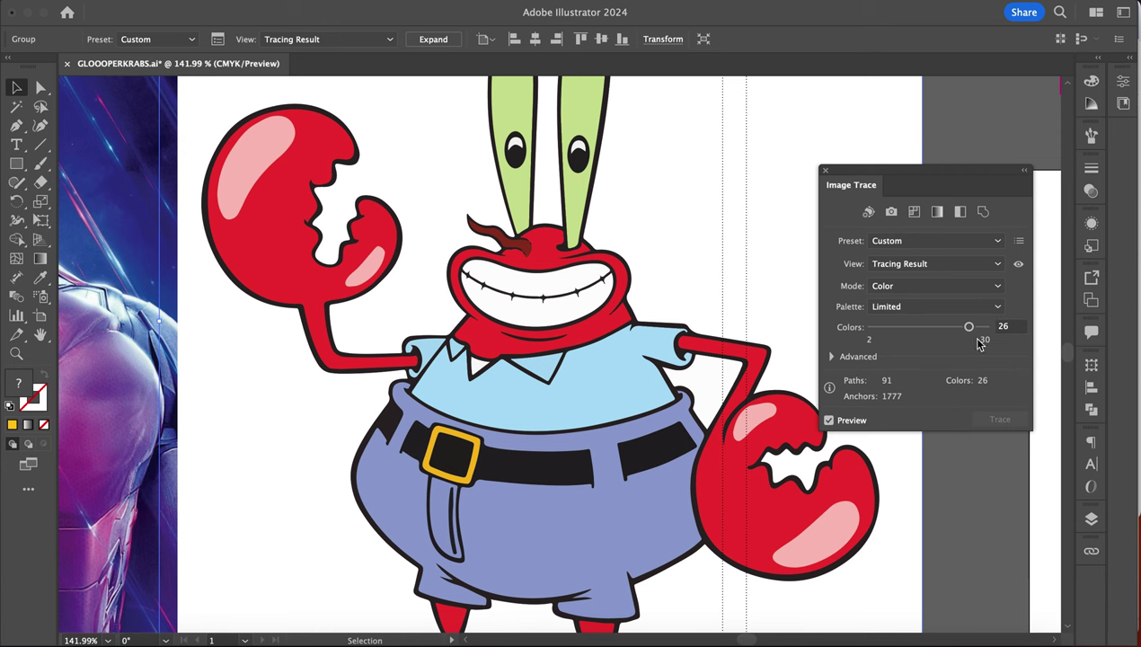
{"action": "scroll", "coordinate": [746, 311], "scroll_direction": "up", "scroll_amount": 3}
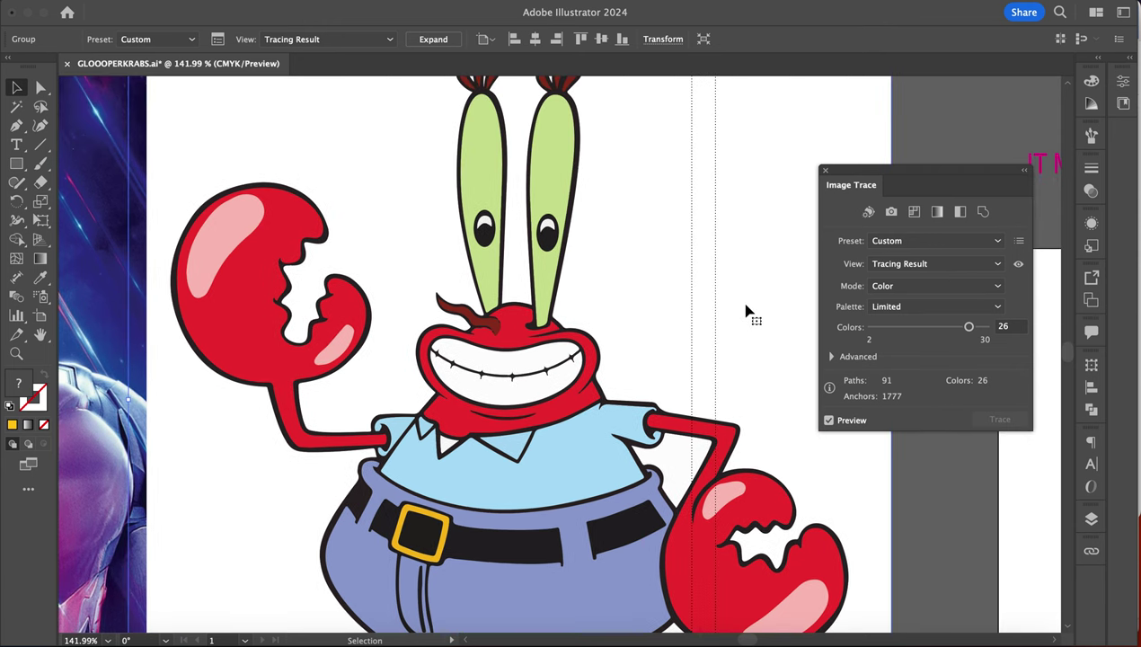
{"action": "scroll", "coordinate": [746, 312], "scroll_direction": "up", "scroll_amount": 2}
{"action": "left_click", "coordinate": [826, 172]}
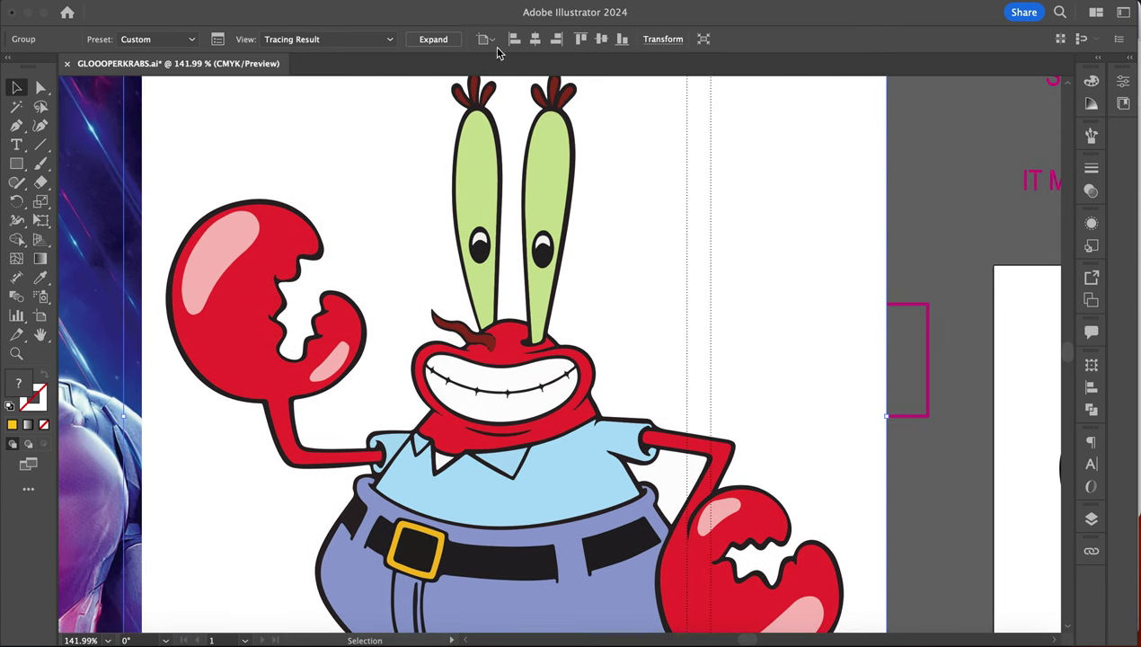
- Expand the crab's tracing result into editable vector paths and inspect its outlines
{"action": "scroll", "coordinate": [409, 364], "scroll_direction": "down", "scroll_amount": 5}
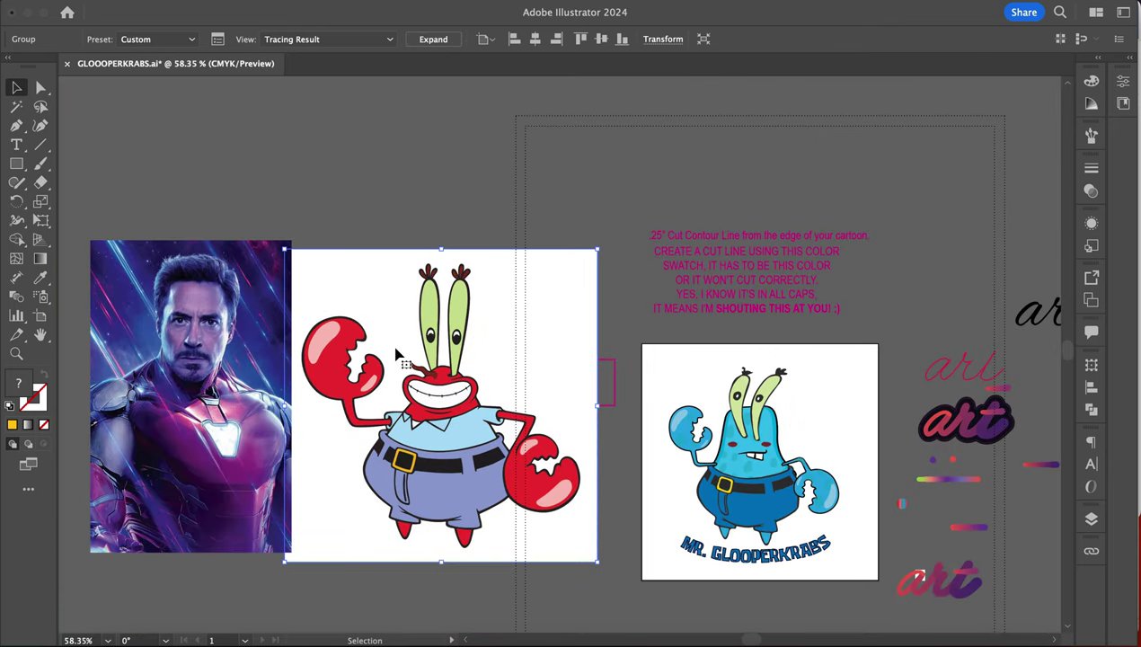
{"action": "scroll", "coordinate": [399, 359], "scroll_direction": "up", "scroll_amount": 5}
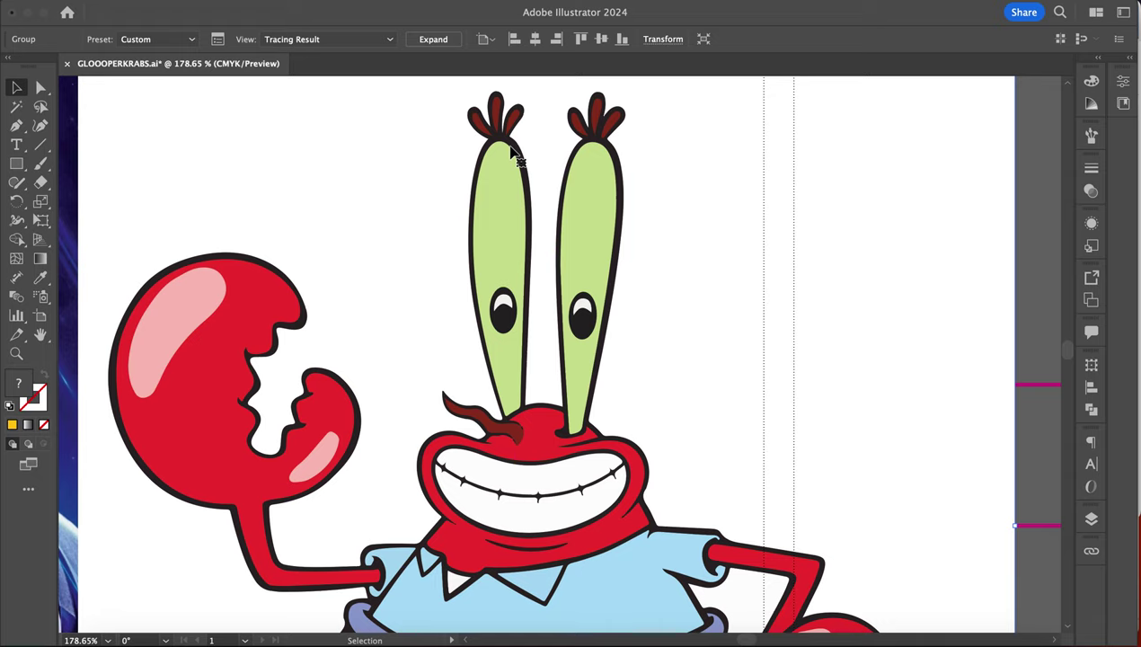
{"action": "left_click", "coordinate": [441, 40]}
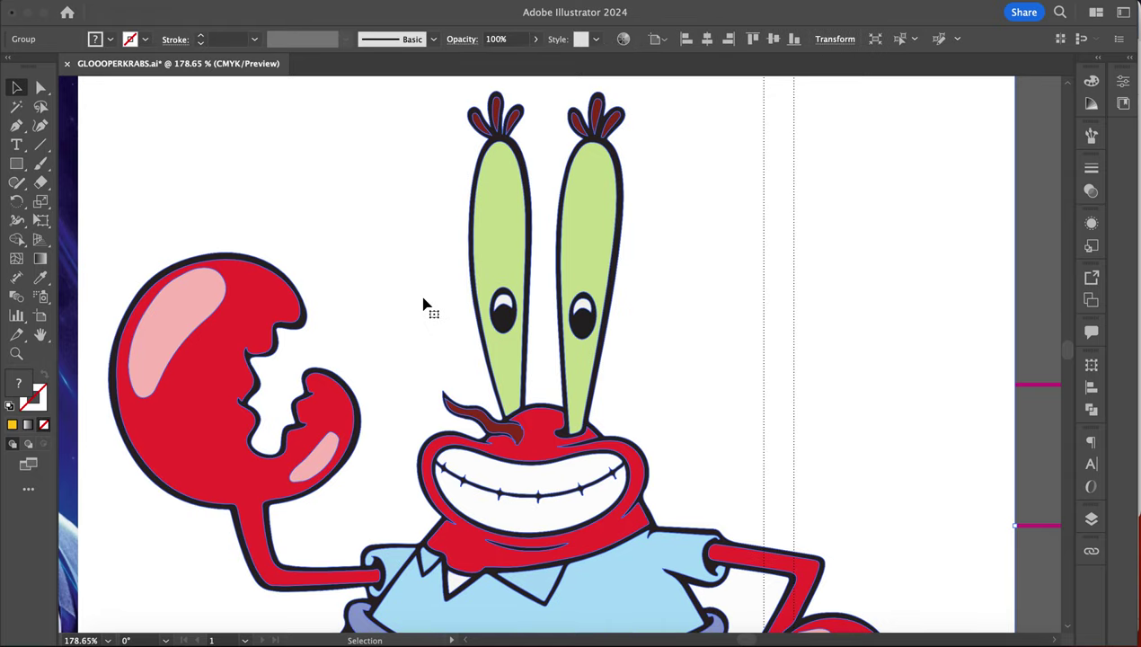
{"action": "scroll", "coordinate": [423, 303], "scroll_direction": "up", "scroll_amount": 8}
{"action": "scroll", "coordinate": [680, 336], "scroll_direction": "down", "scroll_amount": 10}
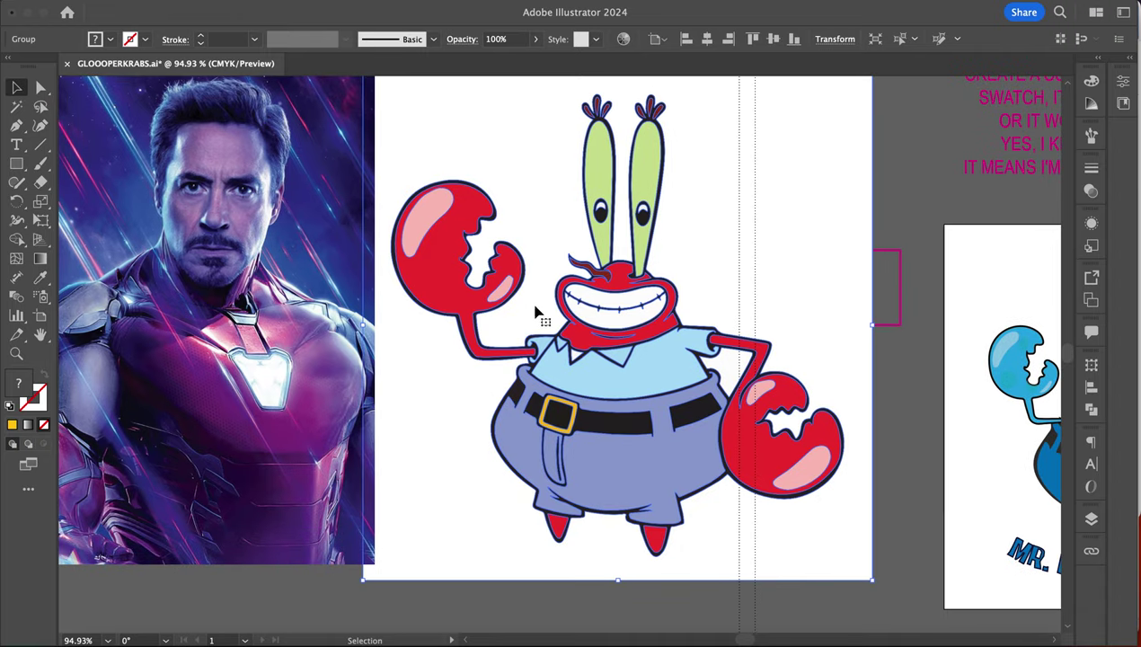
- Inspect the traced crab's vector outlines up close around the belt, trousers, feet and shirt
{"action": "scroll", "coordinate": [697, 418], "scroll_direction": "up", "scroll_amount": 5}
{"action": "scroll", "coordinate": [696, 418], "scroll_direction": "up", "scroll_amount": 10}
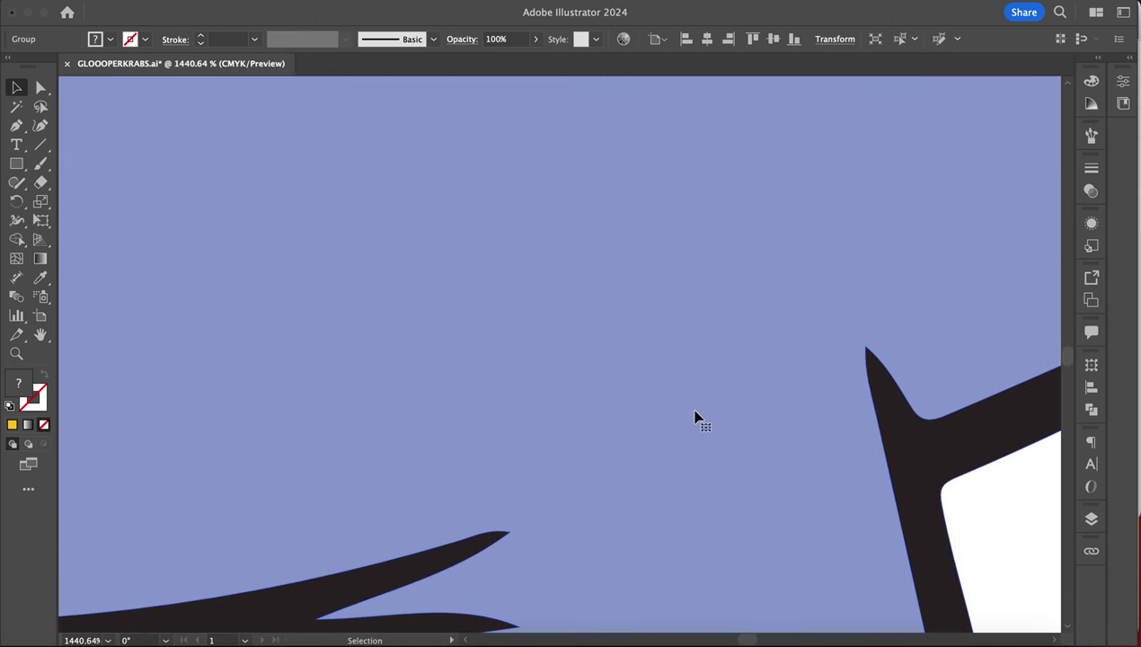
{"action": "scroll", "coordinate": [697, 417], "scroll_direction": "down", "scroll_amount": 8}
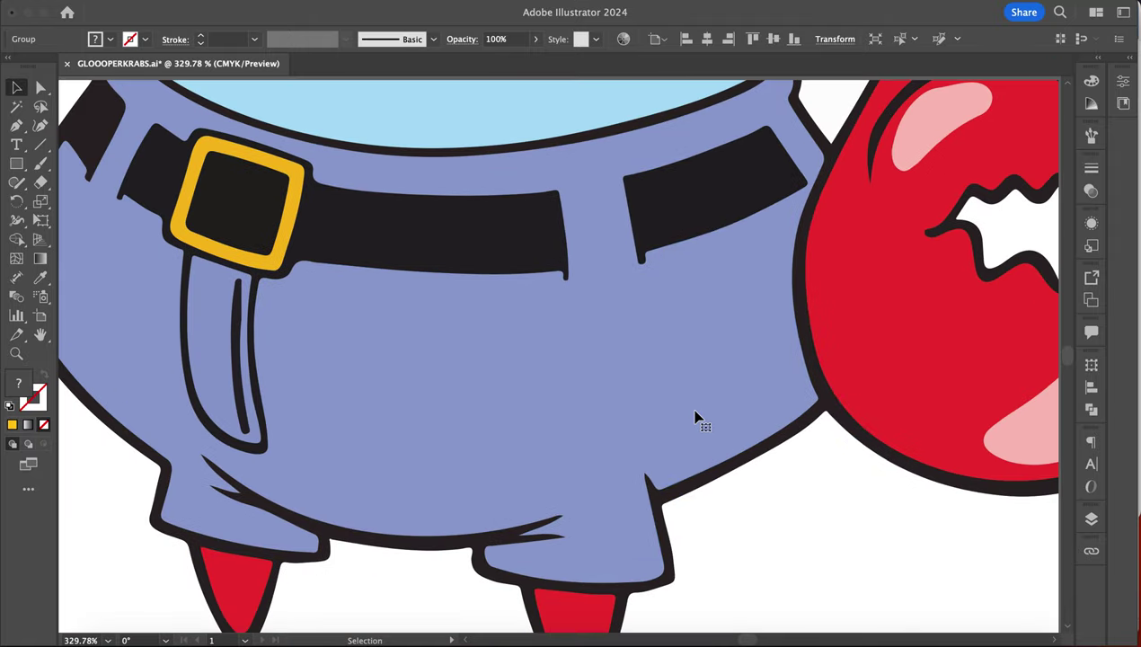
{"action": "scroll", "coordinate": [697, 418], "scroll_direction": "up", "scroll_amount": 2}
{"action": "scroll", "coordinate": [697, 420], "scroll_direction": "down", "scroll_amount": 5}
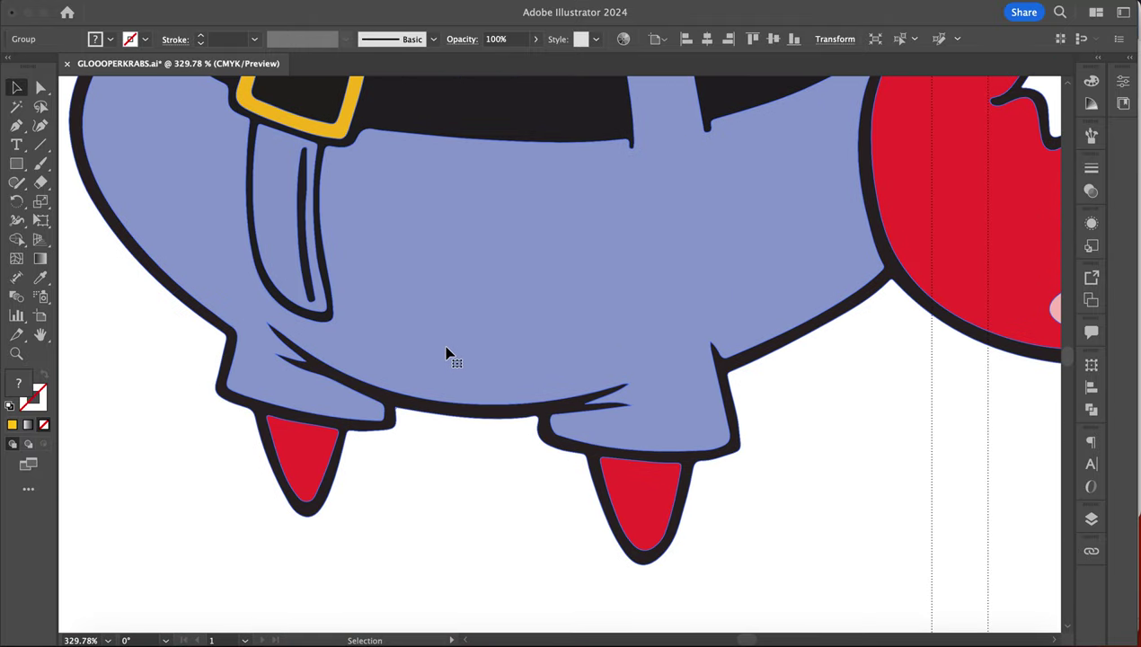
{"action": "scroll", "coordinate": [440, 350], "scroll_direction": "left", "scroll_amount": 4}
{"action": "scroll", "coordinate": [377, 196], "scroll_direction": "up", "scroll_amount": 8}
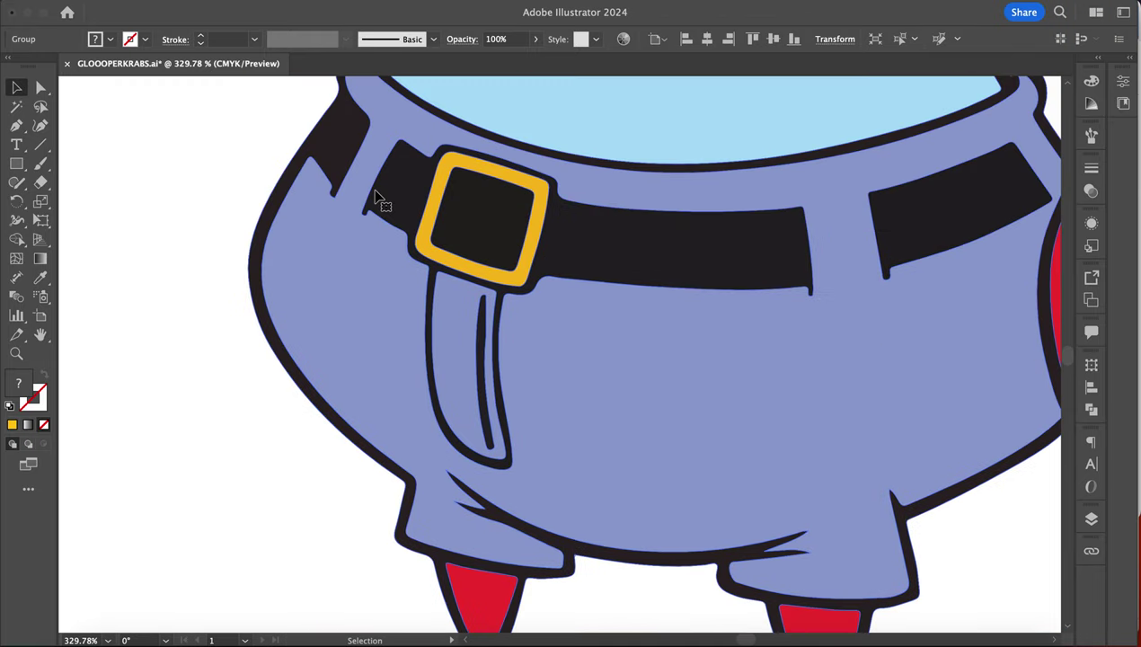
{"action": "scroll", "coordinate": [377, 197], "scroll_direction": "down", "scroll_amount": 5}
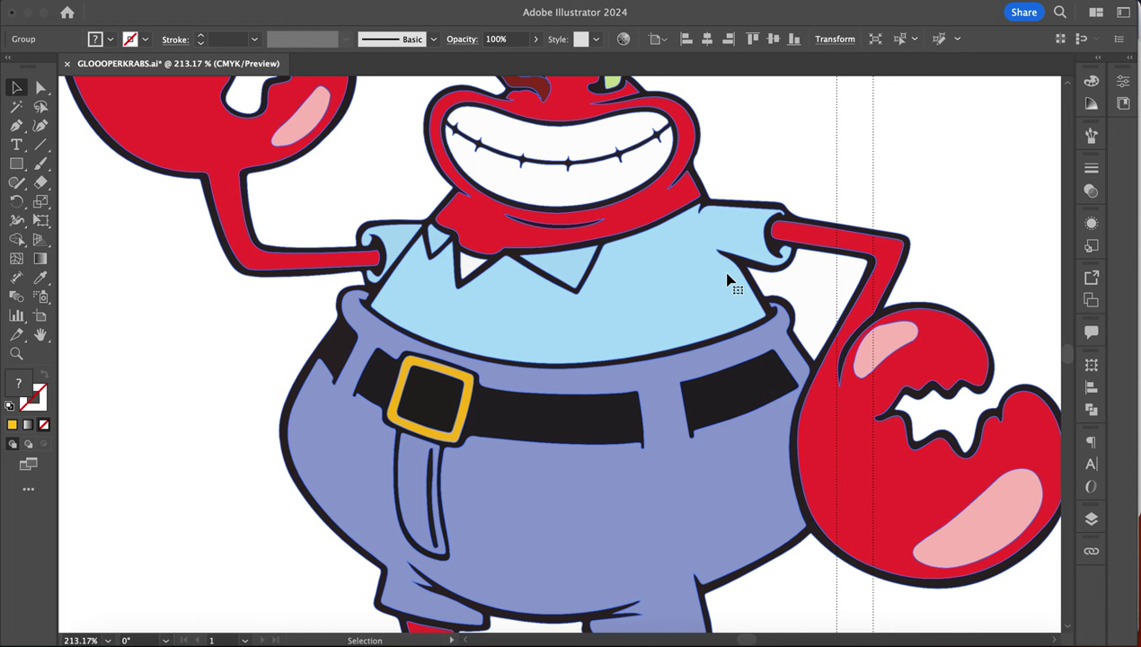
{"action": "scroll", "coordinate": [728, 281], "scroll_direction": "down", "scroll_amount": 5}
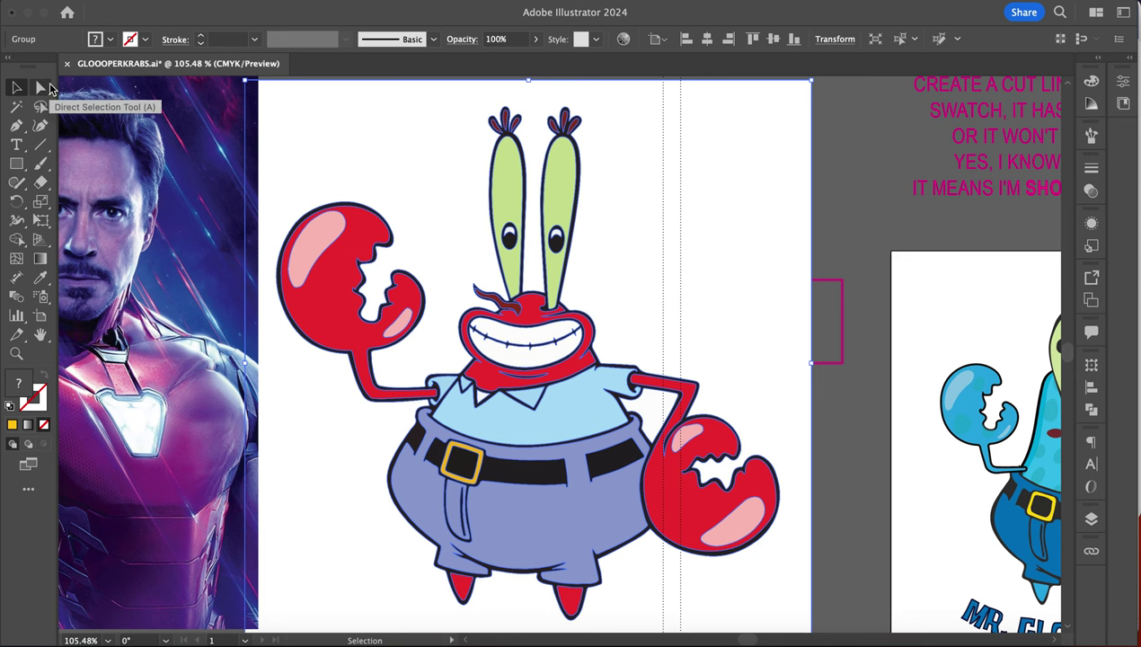
- Delete the white background around the crab and the white patch enclosed between its lowered arm and body using Direct Selection
{"action": "left_click", "coordinate": [49, 86]}
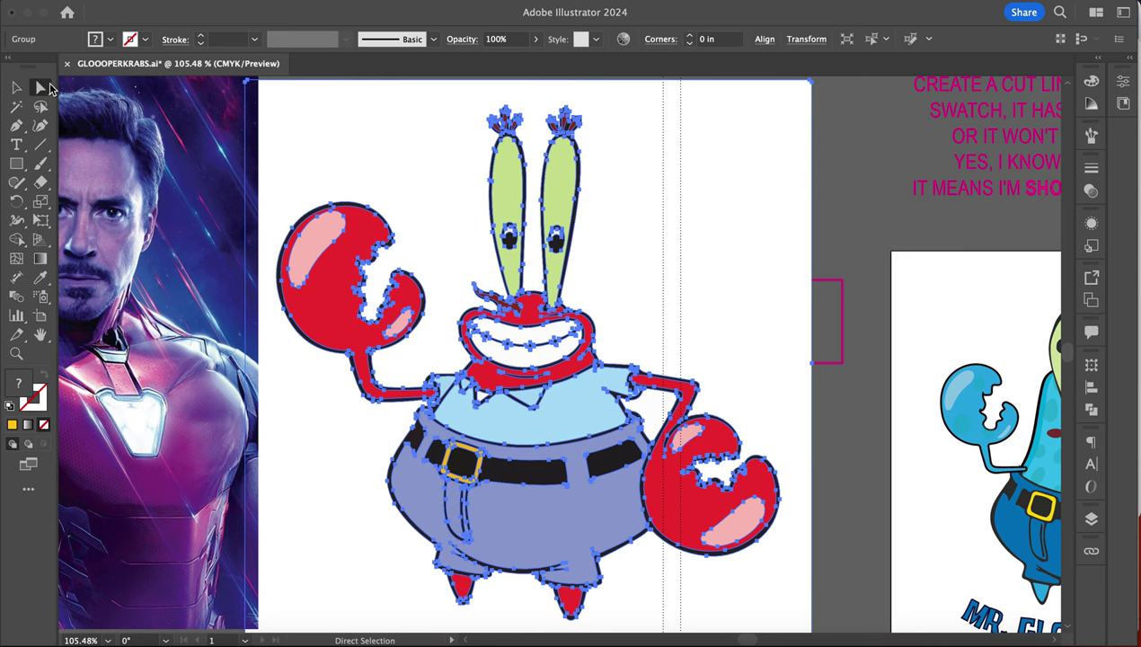
{"action": "left_click", "coordinate": [861, 179]}
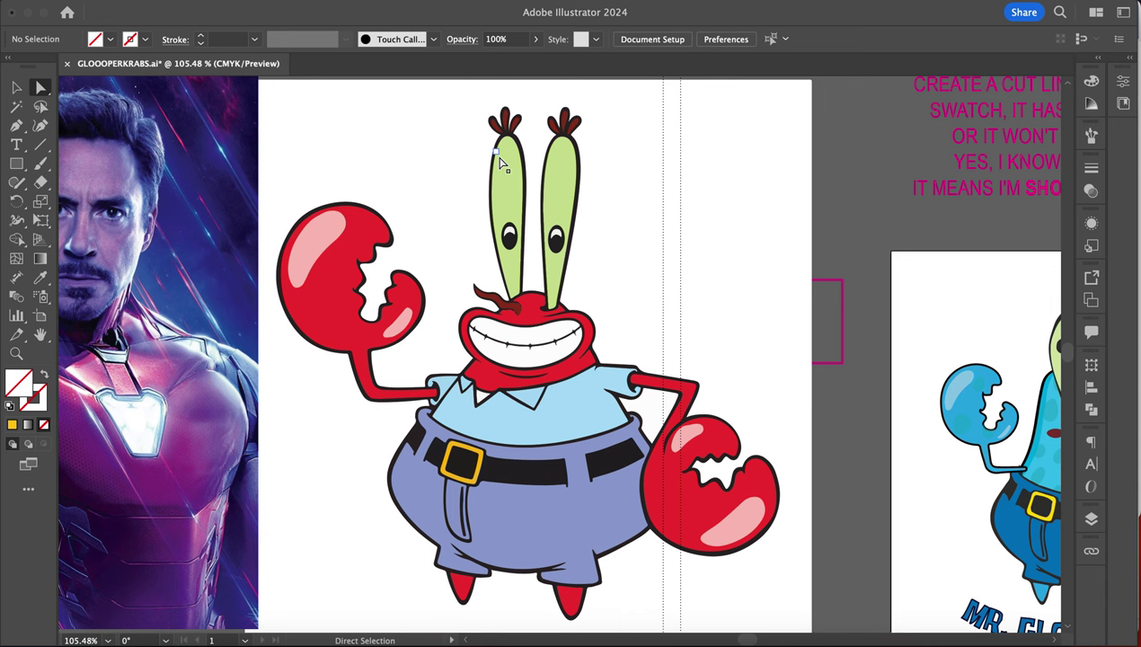
{"action": "left_click", "coordinate": [438, 163]}
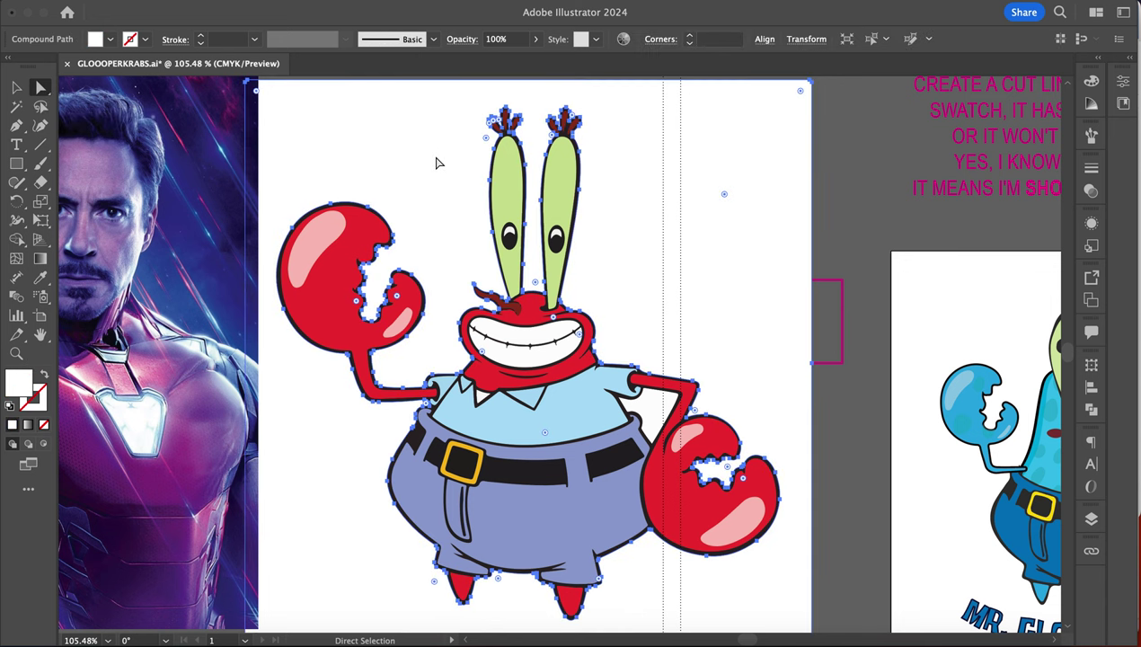
{"action": "key", "text": "Delete"}
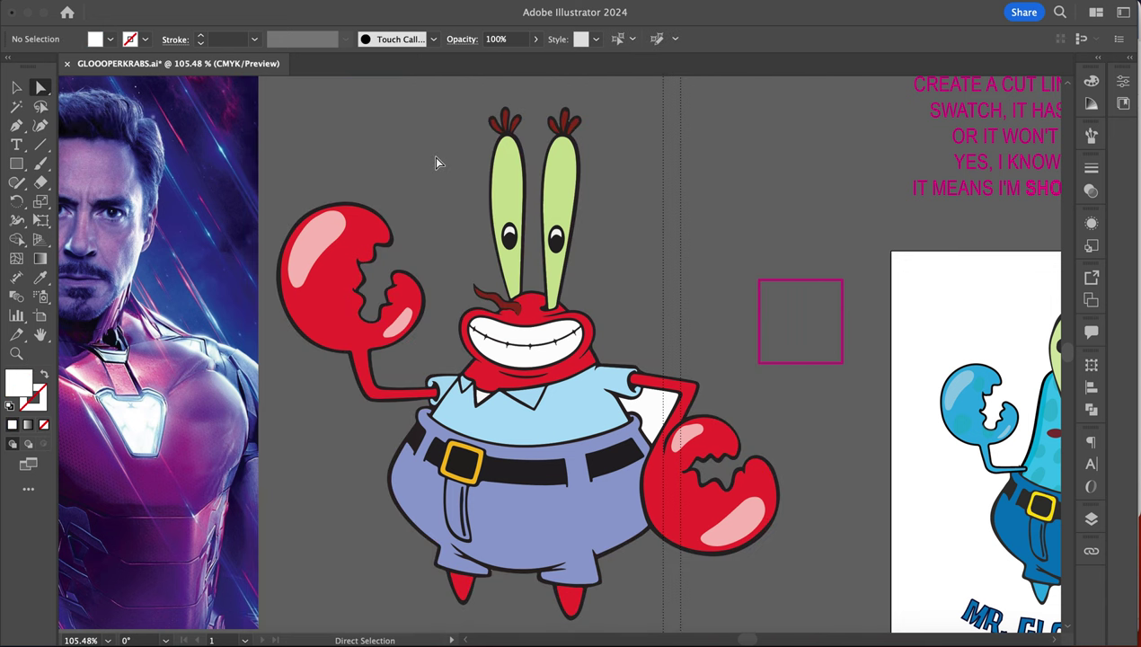
{"action": "left_click", "coordinate": [656, 409]}
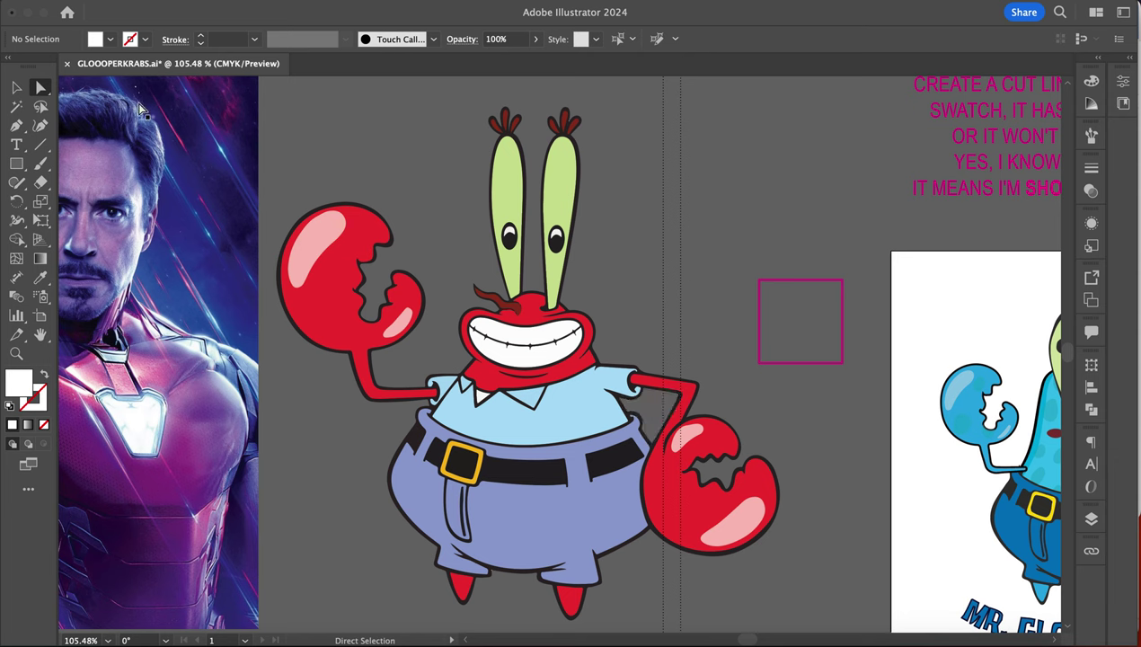
- Select the whole crab as one group to check it without the background, and deselect it
{"action": "left_click", "coordinate": [15, 87]}
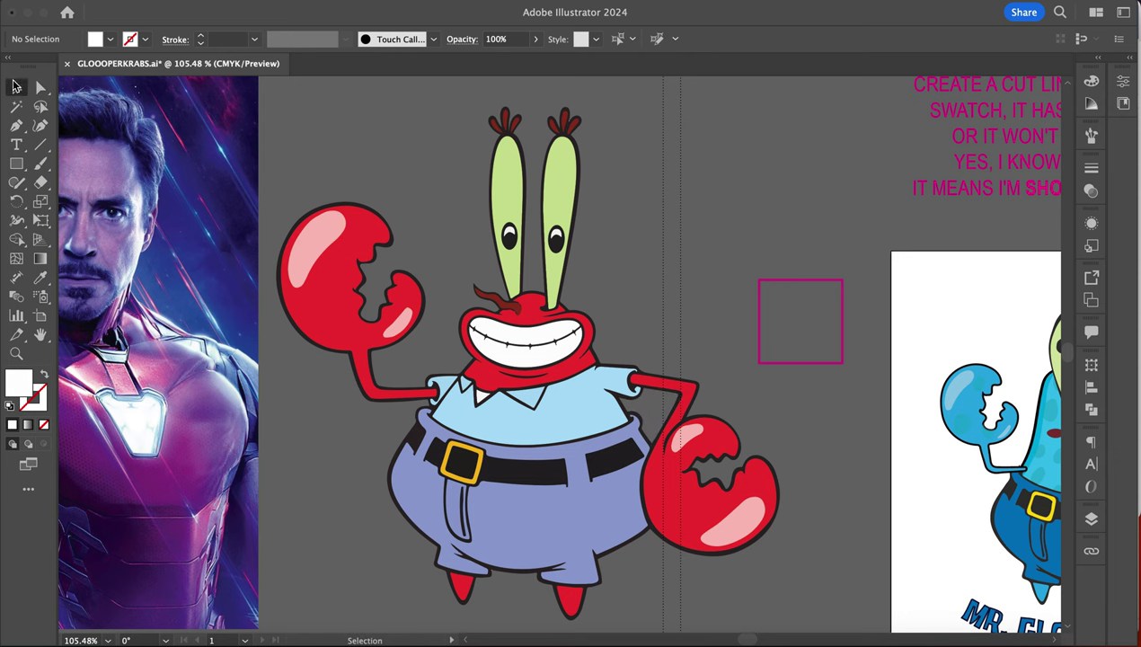
{"action": "left_click", "coordinate": [500, 335]}
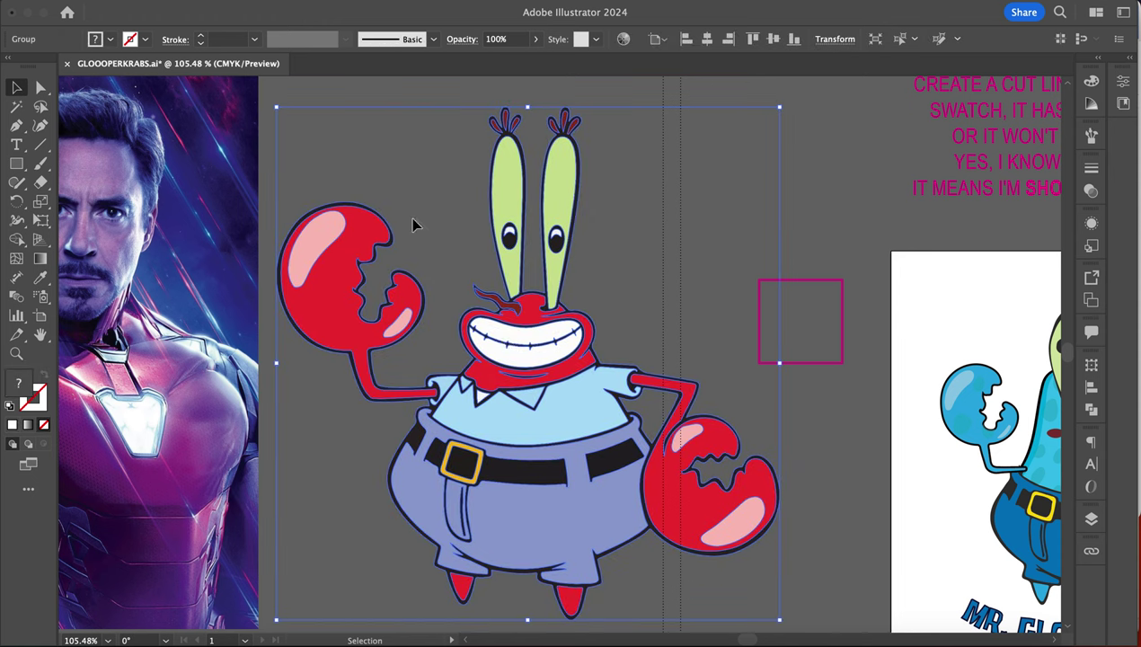
{"action": "left_click", "coordinate": [422, 166]}
- Try moving the large pink highlight off the raised claw with Direct Selection, and undo the move
{"action": "left_click", "coordinate": [40, 87]}
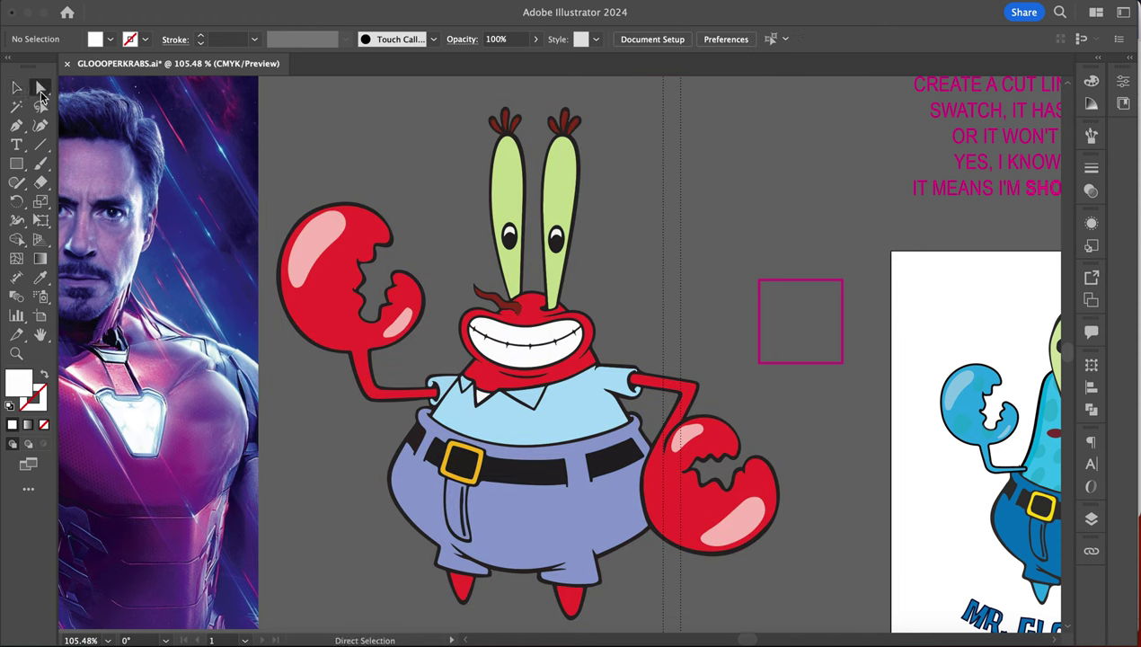
{"action": "left_click", "coordinate": [330, 240]}
{"action": "left_click_drag", "start_coordinate": [330, 240], "coordinate": [392, 142]}
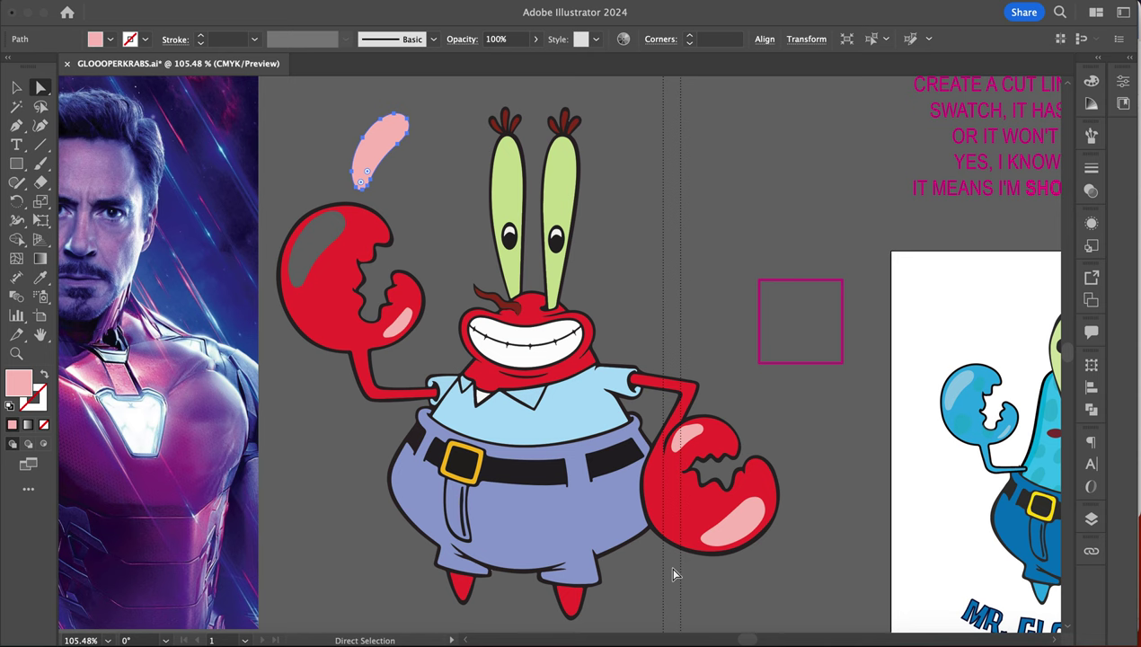
{"action": "key", "text": "z"}
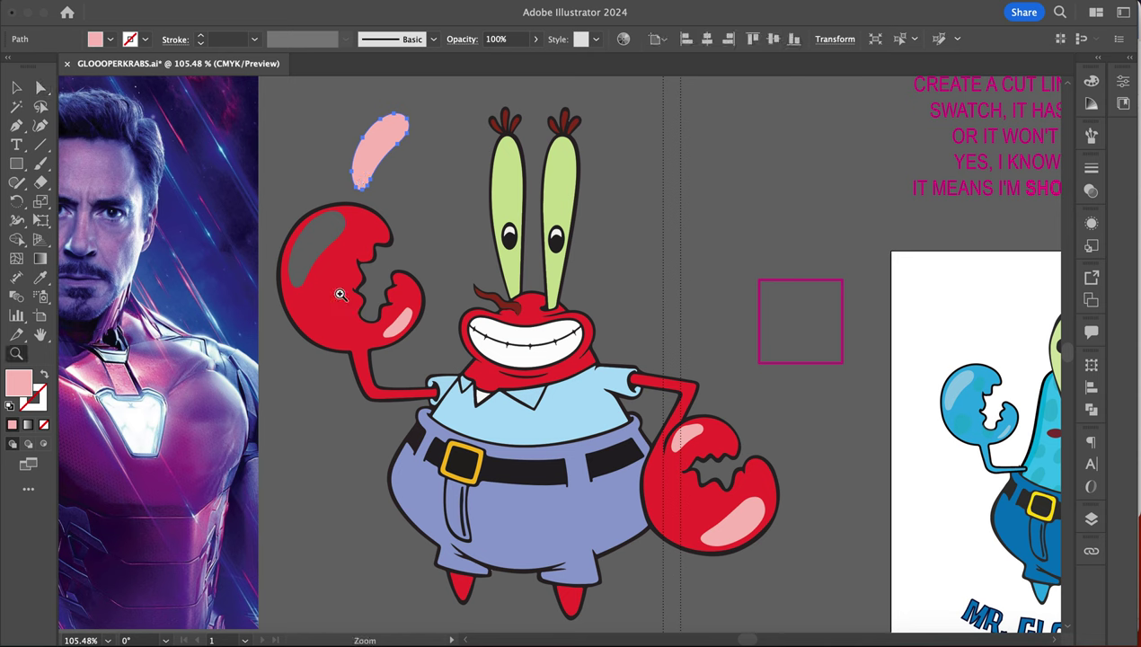
{"action": "key", "text": "super+z"}
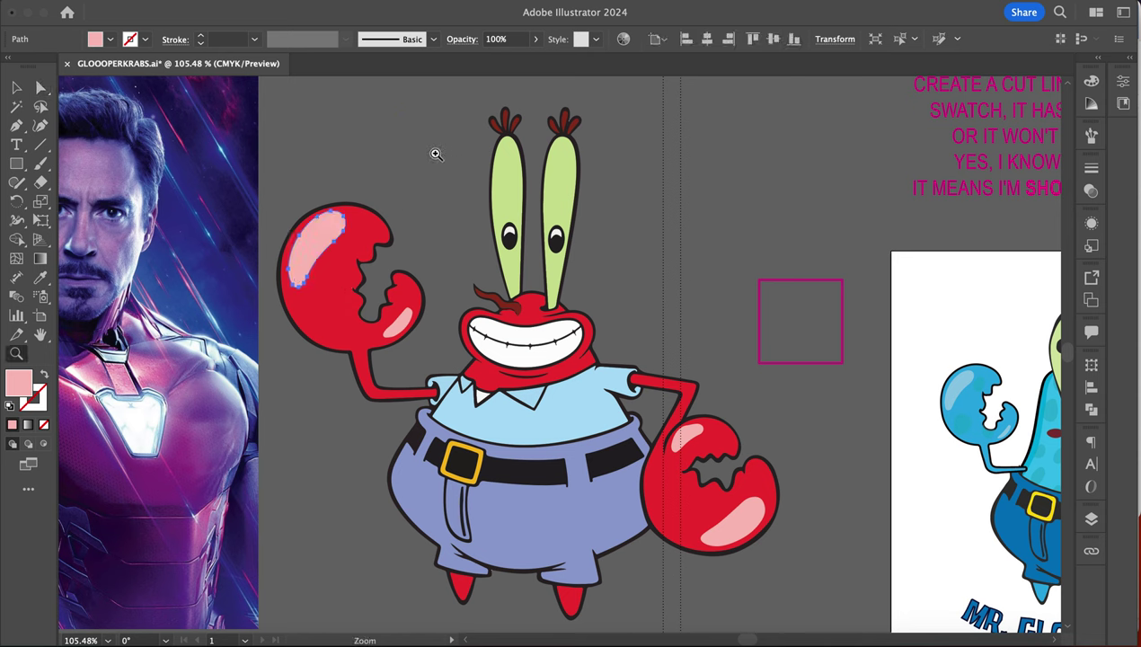
- Examine the raised claw's red shape and select the anchor point at the tip of its jagged inner notch
{"action": "key", "text": "a"}
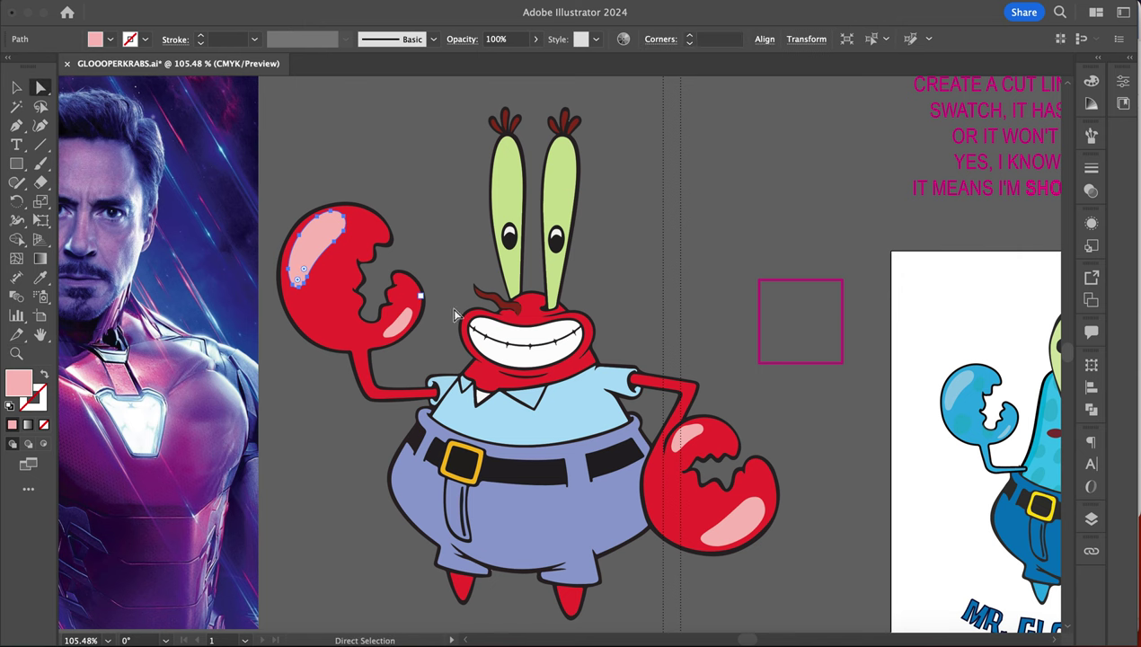
{"action": "left_click", "coordinate": [450, 235]}
{"action": "scroll", "coordinate": [482, 234], "scroll_direction": "up", "scroll_amount": 5}
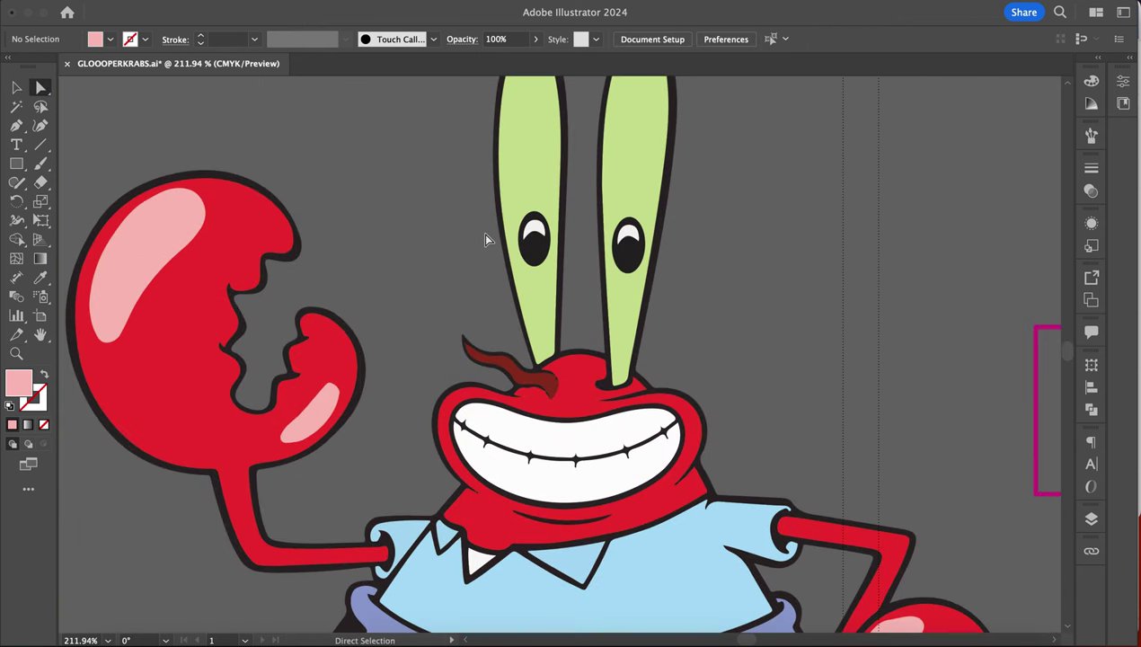
{"action": "scroll", "coordinate": [484, 238], "scroll_direction": "left", "scroll_amount": 5}
{"action": "scroll", "coordinate": [484, 238], "scroll_direction": "down", "scroll_amount": 2}
{"action": "scroll", "coordinate": [506, 375], "scroll_direction": "down", "scroll_amount": 5}
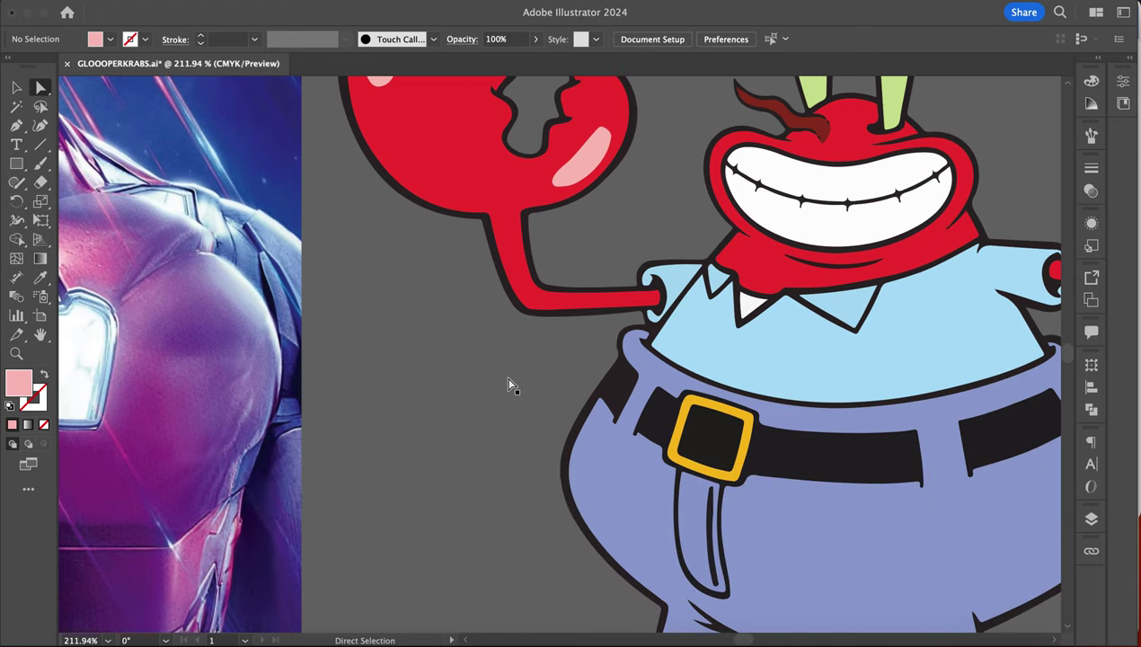
{"action": "scroll", "coordinate": [507, 379], "scroll_direction": "up", "scroll_amount": 4}
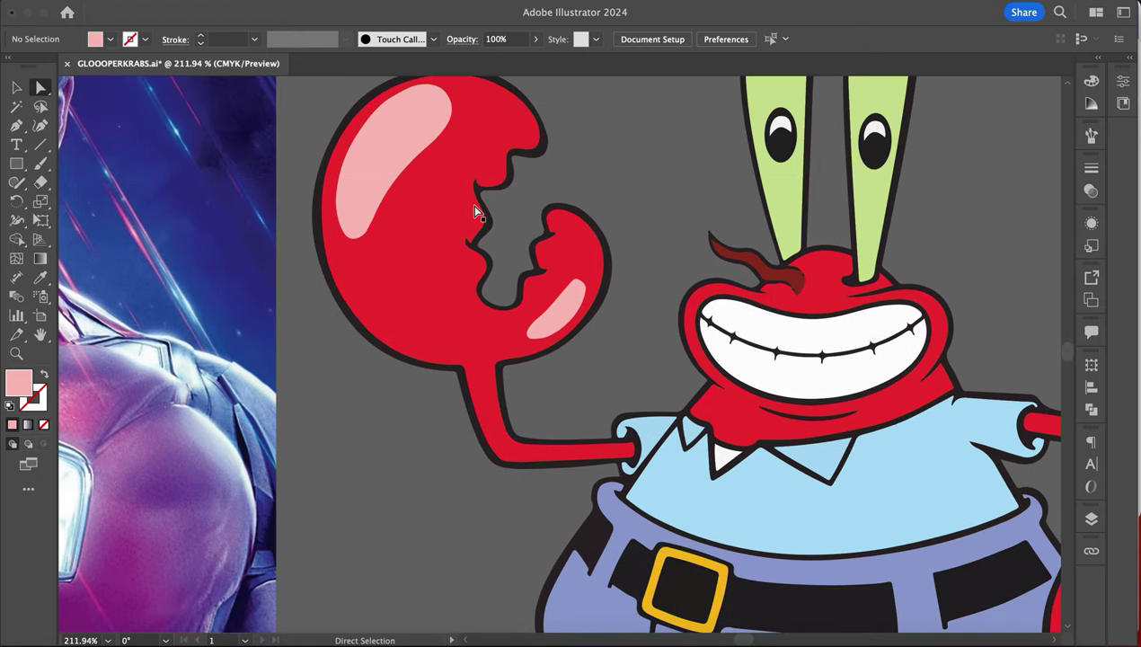
{"action": "left_click", "coordinate": [448, 225]}
{"action": "scroll", "coordinate": [447, 226], "scroll_direction": "up", "scroll_amount": 6}
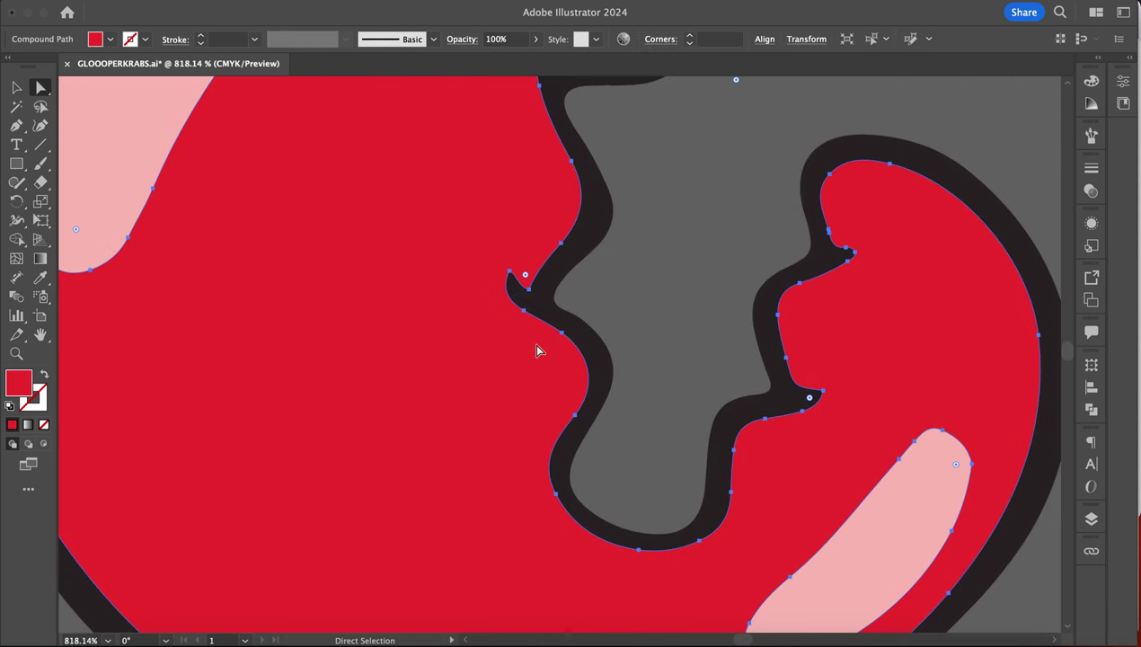
{"action": "left_click", "coordinate": [509, 272]}
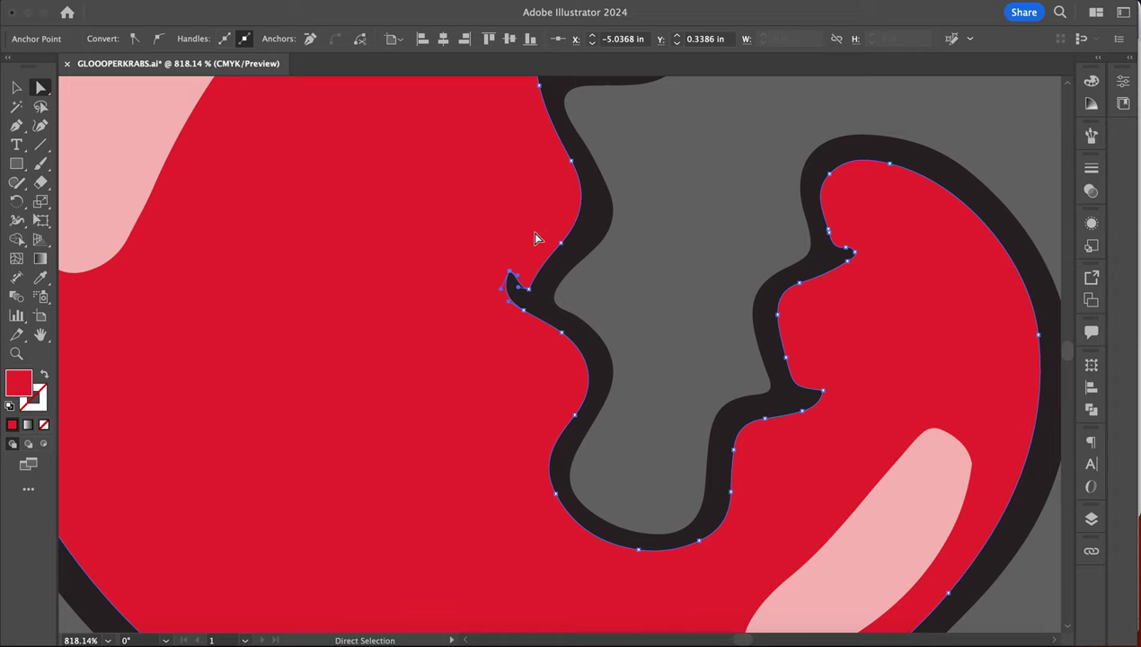
- Set the Smooth tool's fidelity all the way to Smooth and select the raised claw's black outline path
{"action": "left_click", "coordinate": [19, 189]}
{"action": "mouse_move", "coordinate": [19, 193]}
{"action": "left_mouse_down"}
{"action": "mouse_move", "coordinate": [62, 219]}
{"action": "mouse_move", "coordinate": [21, 191]}
{"action": "left_mouse_up"}
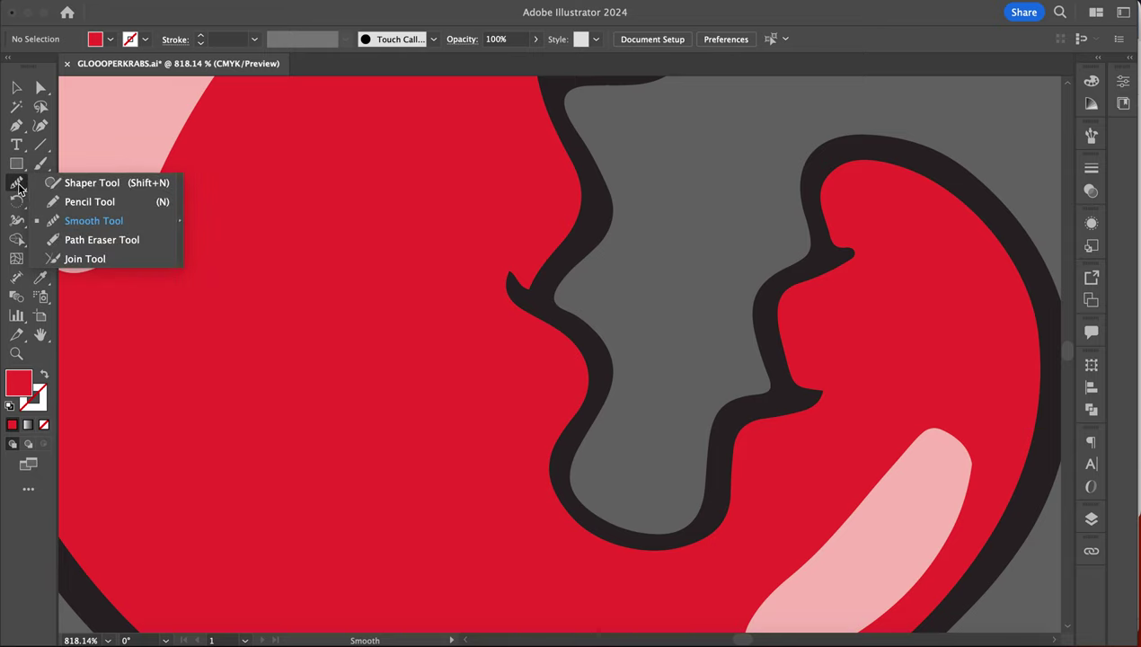
{"action": "double_click", "coordinate": [19, 187]}
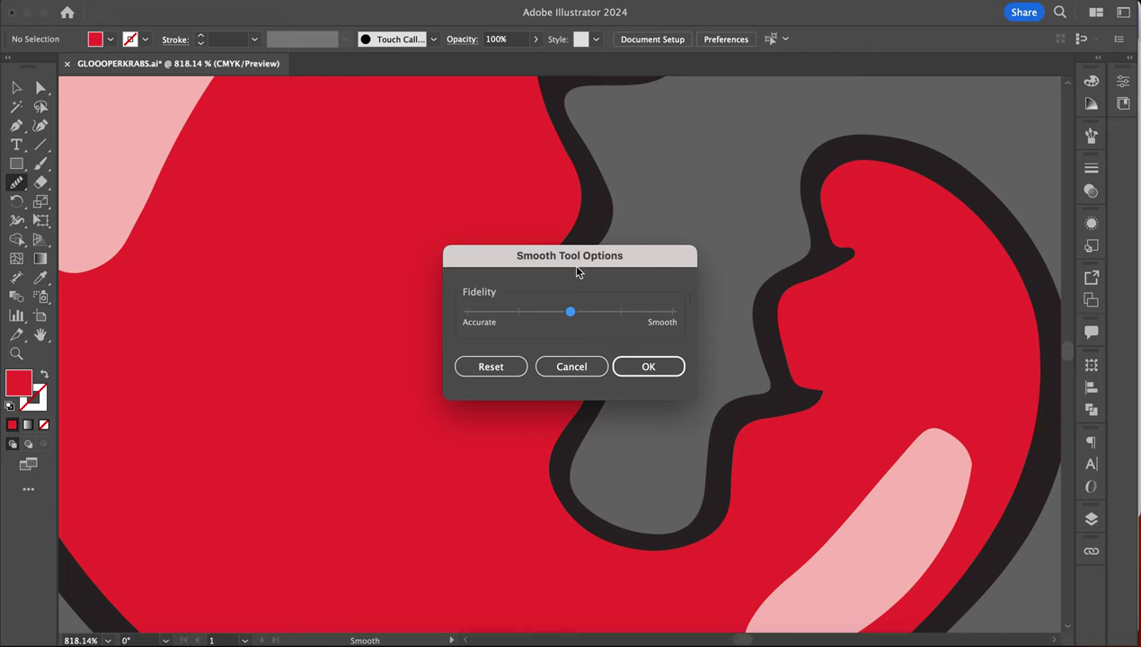
{"action": "left_click_drag", "start_coordinate": [571, 312], "coordinate": [672, 318]}
{"action": "left_click", "coordinate": [648, 367]}
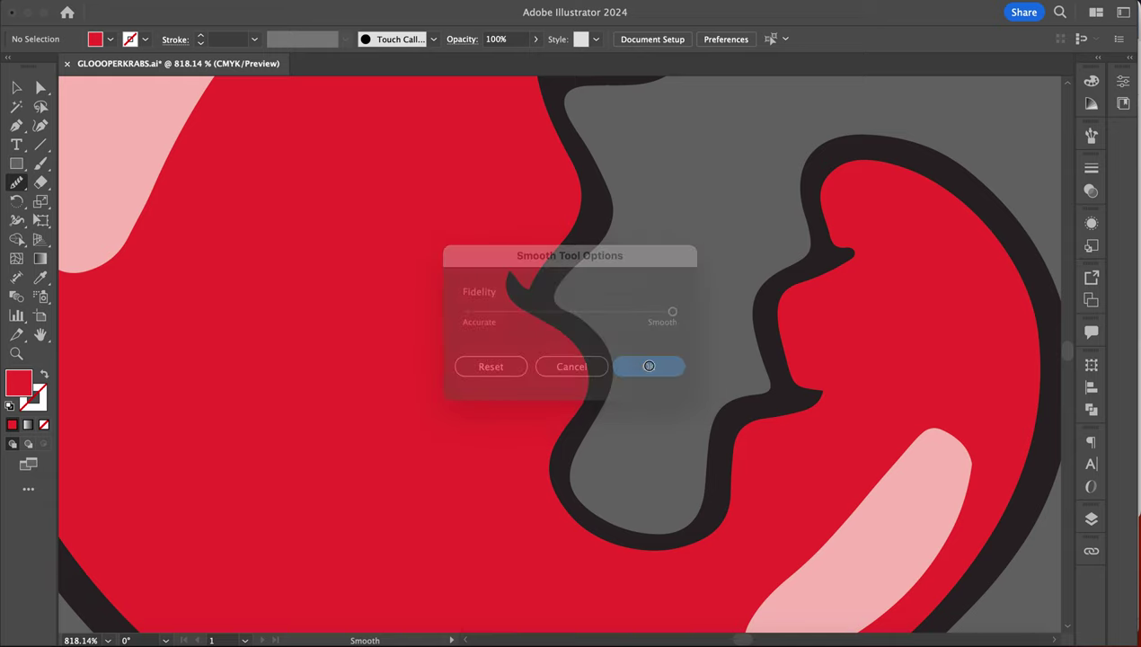
{"action": "left_click", "coordinate": [41, 87]}
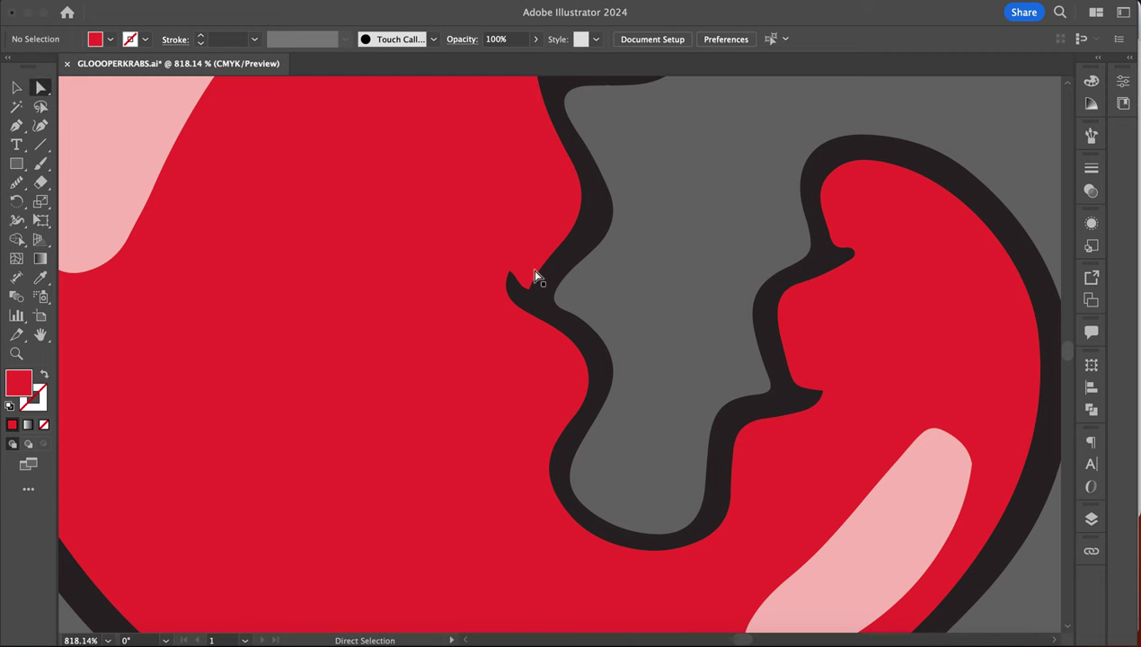
{"action": "left_click", "coordinate": [551, 292]}
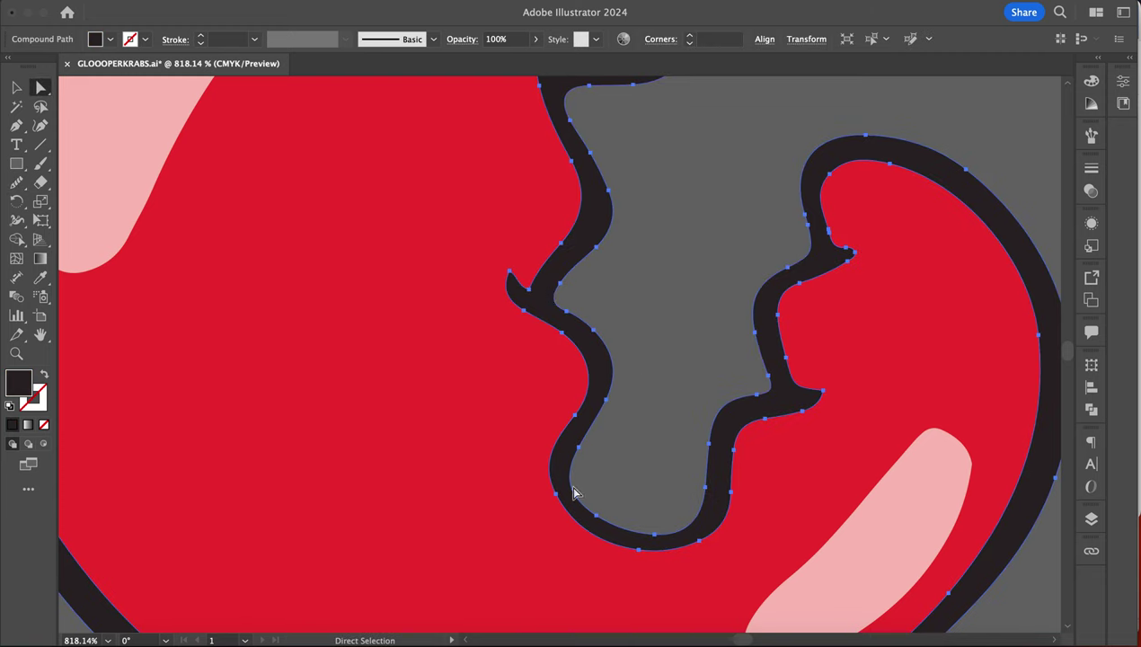
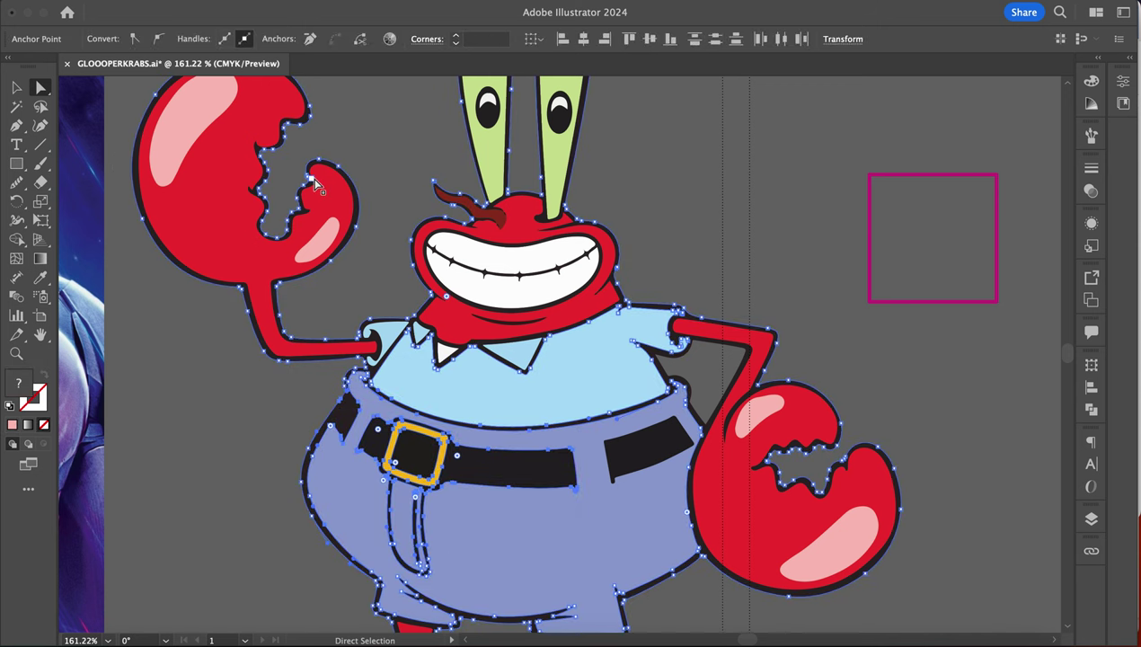
- Choose the Eraser and shrink its brush for fine cuts near the raised arm's sleeve
{"action": "scroll", "coordinate": [440, 428], "scroll_direction": "up", "scroll_amount": 10}
{"action": "scroll", "coordinate": [441, 429], "scroll_direction": "down", "scroll_amount": 5}
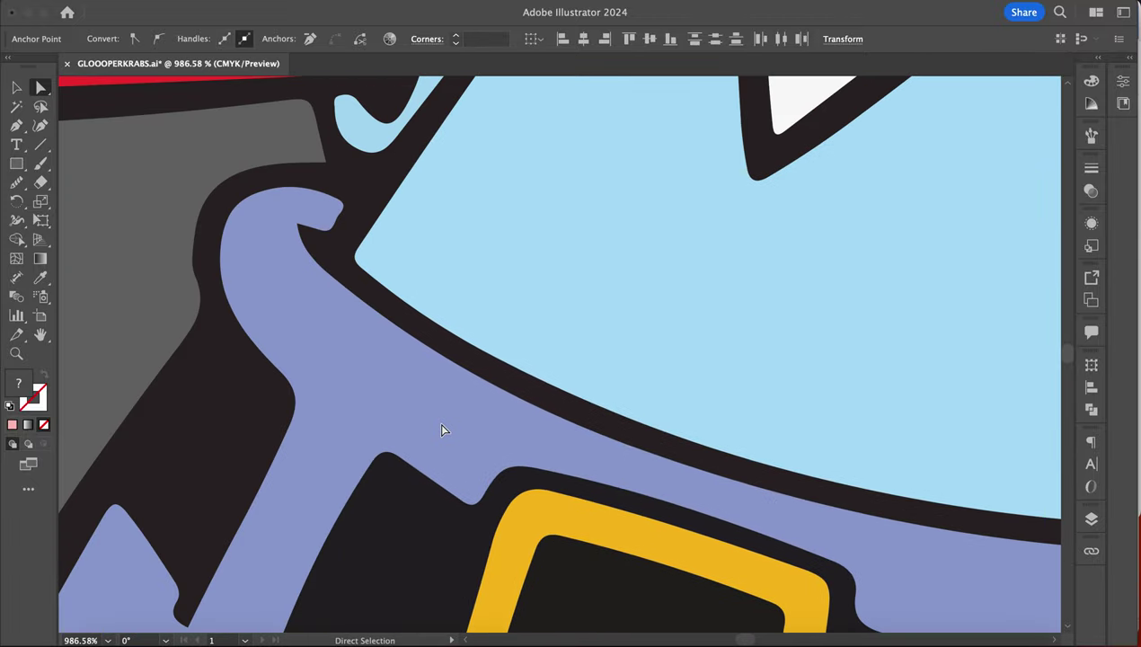
{"action": "scroll", "coordinate": [440, 429], "scroll_direction": "up", "scroll_amount": 5}
{"action": "scroll", "coordinate": [441, 429], "scroll_direction": "down", "scroll_amount": 1}
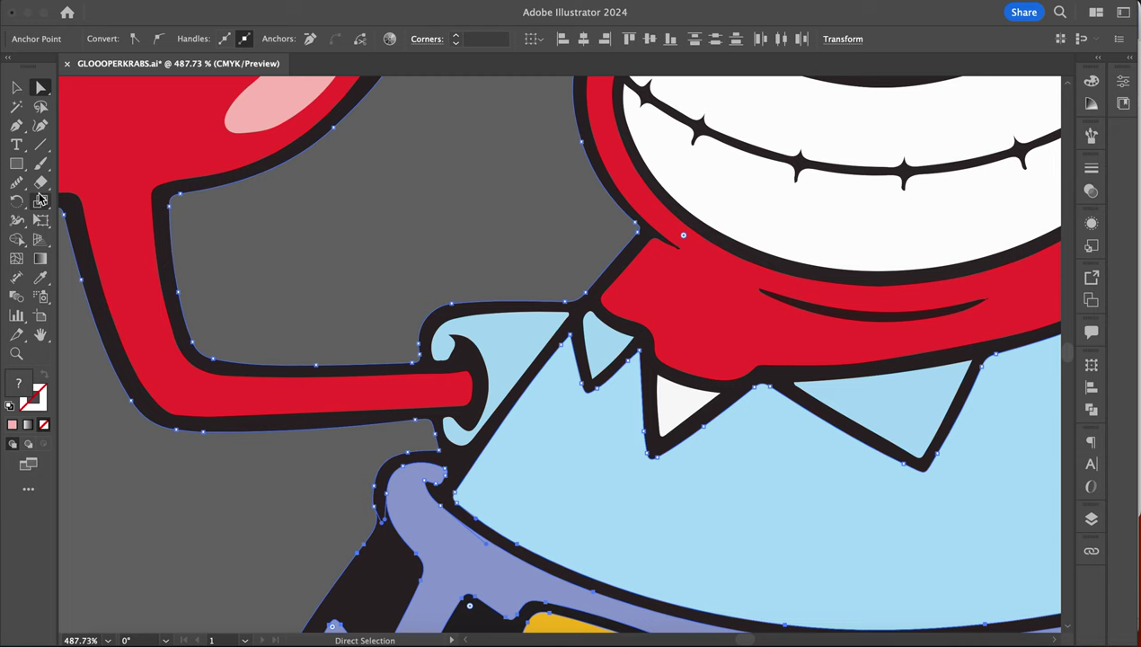
{"action": "left_click", "coordinate": [41, 182]}
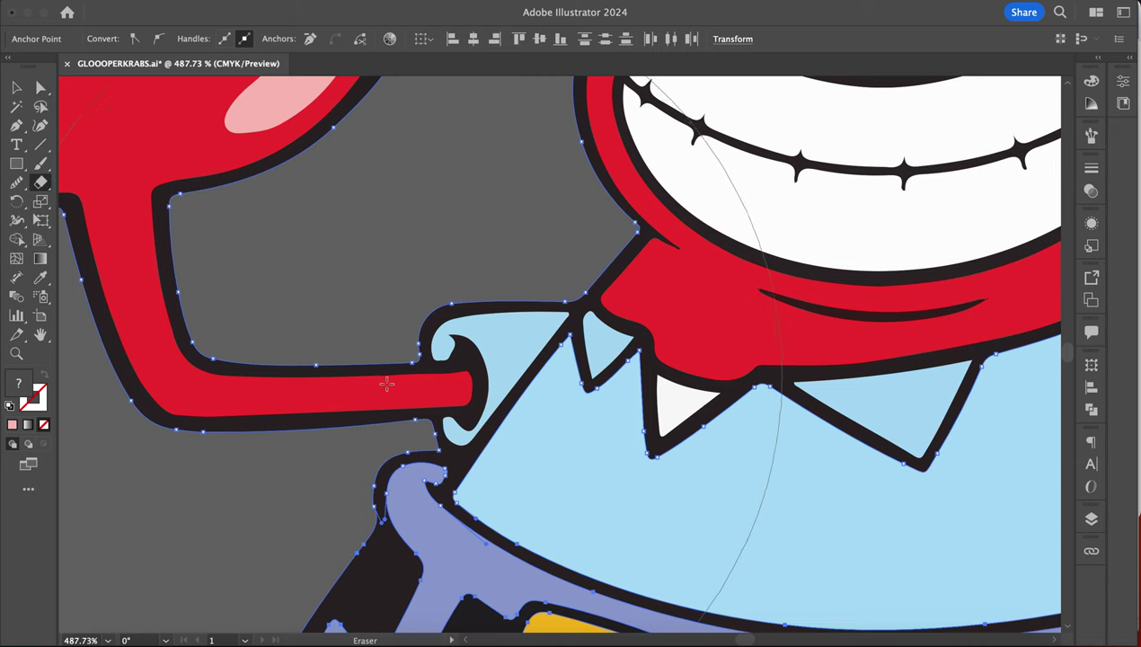
{"action": "key", "text": "bracketleft"}
{"action": "key", "text": "bracketleft"}
{"action": "key", "text": "bracketleft"}
{"action": "key", "text": "bracketleft"}
{"action": "key", "text": "bracketleft"}
{"action": "key", "text": "bracketleft"}
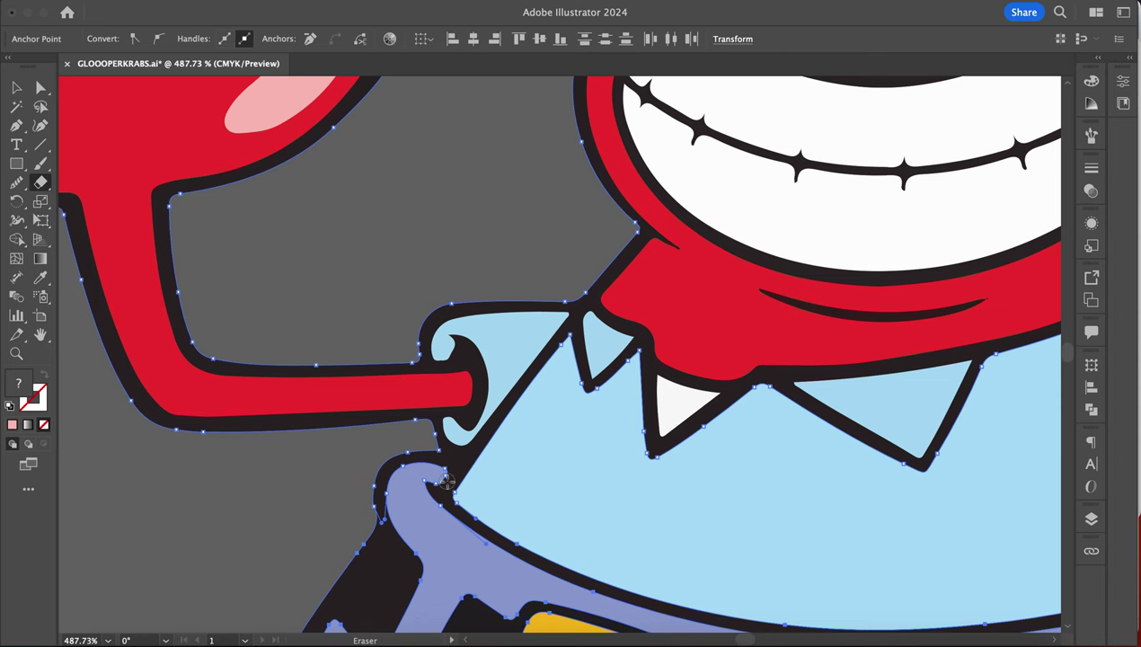
- Erase a short horizontal cut through the sleeve cuff and outline just below the raised arm, and deselect the artwork
{"action": "scroll", "coordinate": [447, 482], "scroll_direction": "up", "scroll_amount": 5}
{"action": "key", "text": "super+0"}
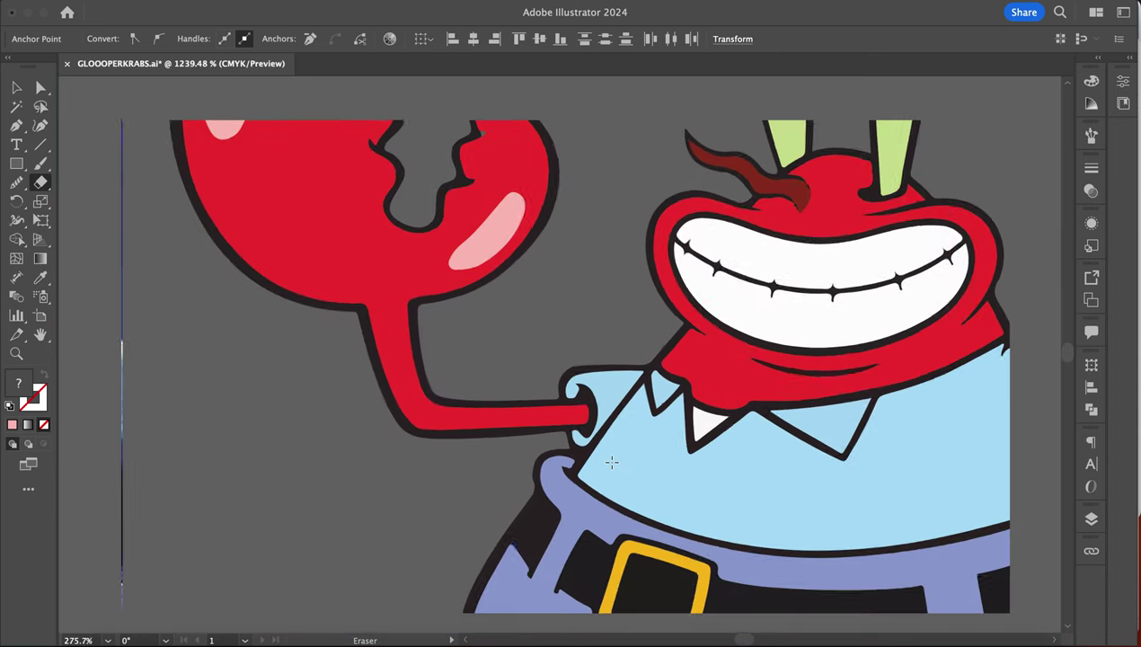
{"action": "key", "text": "super+a"}
{"action": "scroll", "coordinate": [569, 454], "scroll_direction": "up", "scroll_amount": 4}
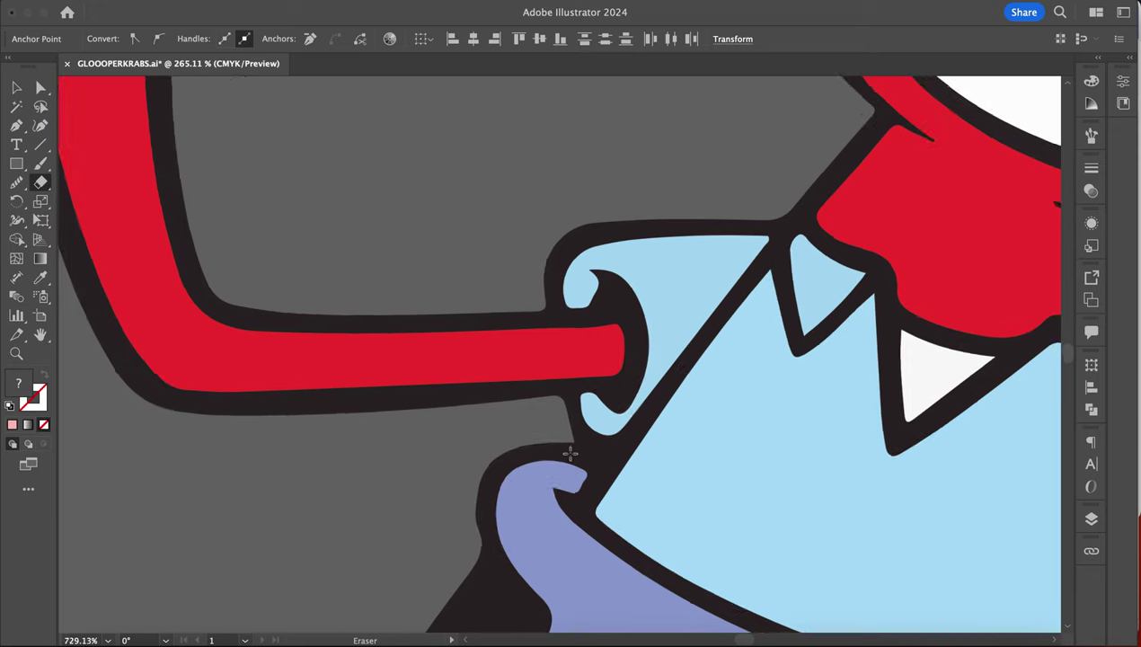
{"action": "left_click_drag", "start_coordinate": [564, 414], "coordinate": [665, 409]}
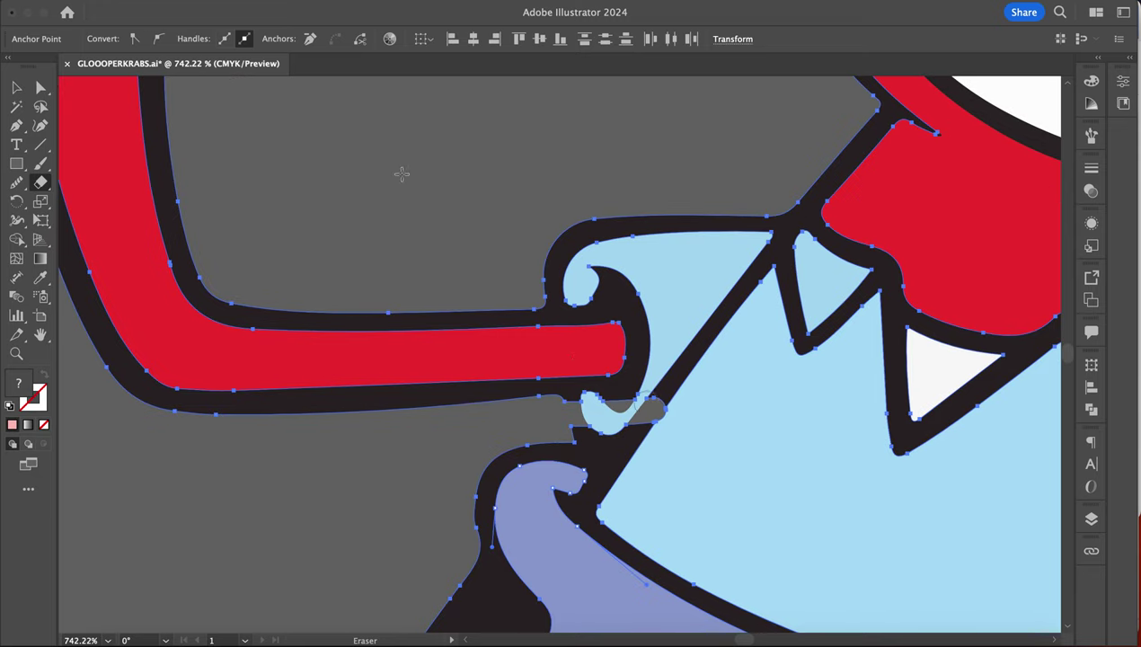
{"action": "key", "text": "v"}
{"action": "key", "text": "super+shift+a"}
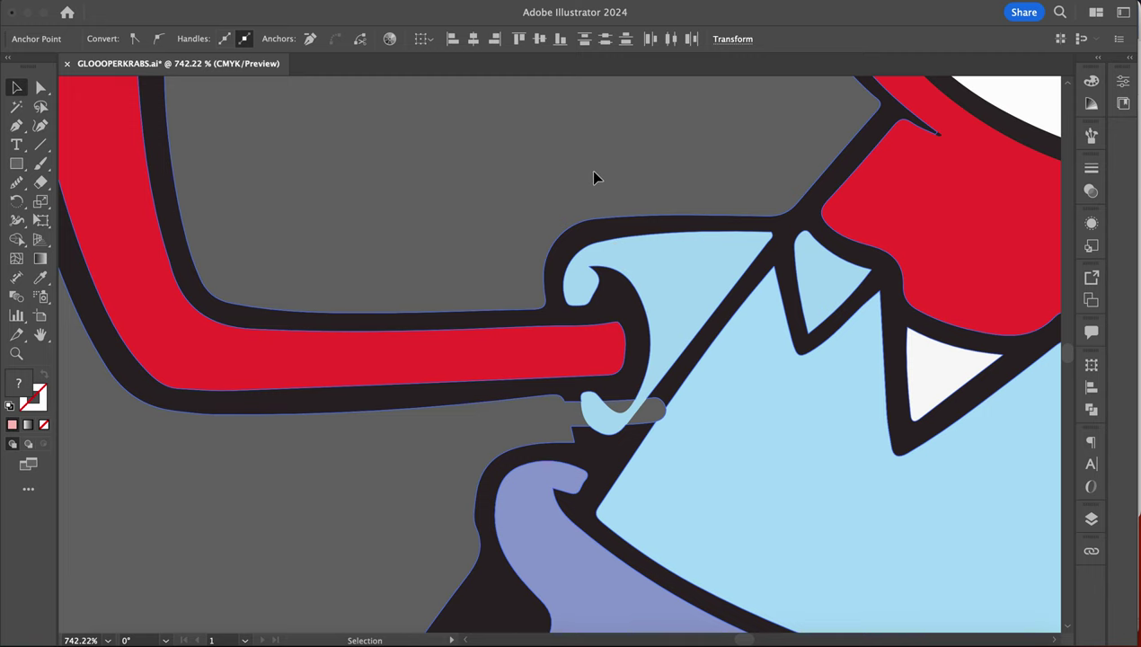
- Select the whole crab group and erase around the end of the raised arm to separate it from the shirt sleeve
{"action": "scroll", "coordinate": [260, 488], "scroll_direction": "down", "scroll_amount": 5}
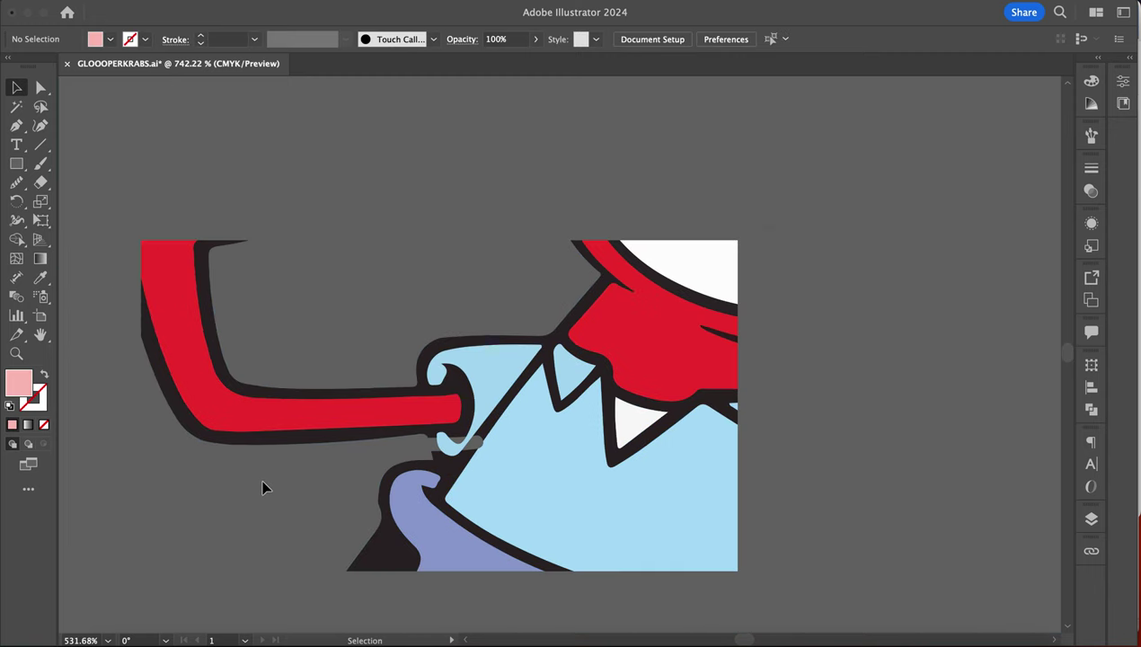
{"action": "left_click", "coordinate": [40, 181]}
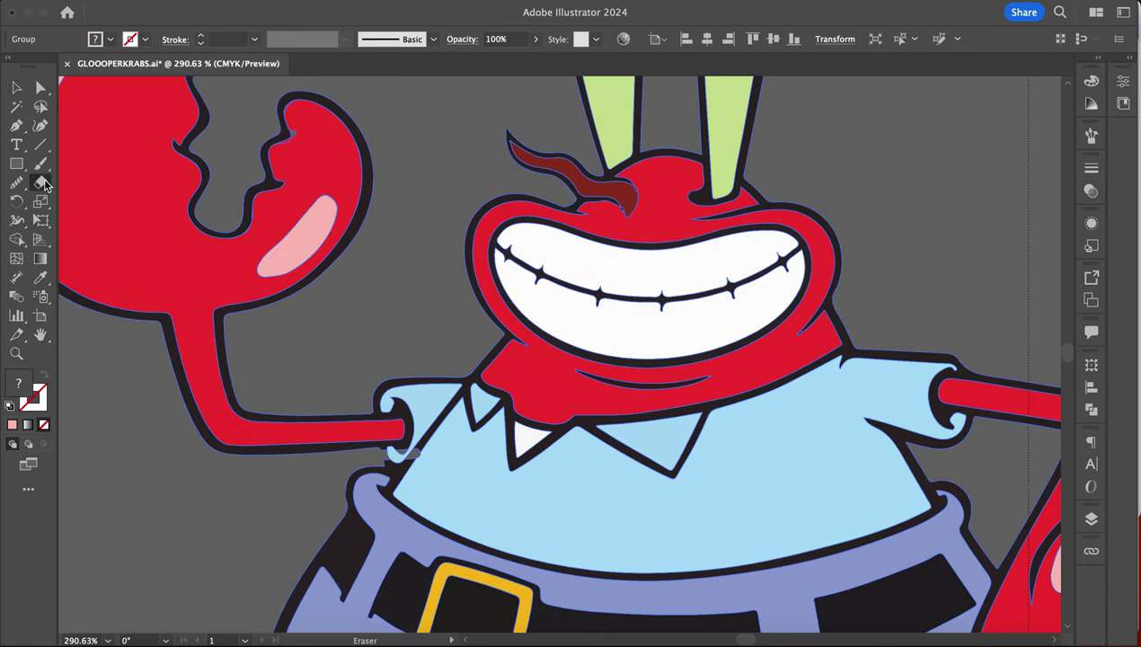
{"action": "scroll", "coordinate": [410, 449], "scroll_direction": "up", "scroll_amount": 6}
{"action": "key", "text": "super+h"}
{"action": "scroll", "coordinate": [381, 453], "scroll_direction": "left", "scroll_amount": 2}
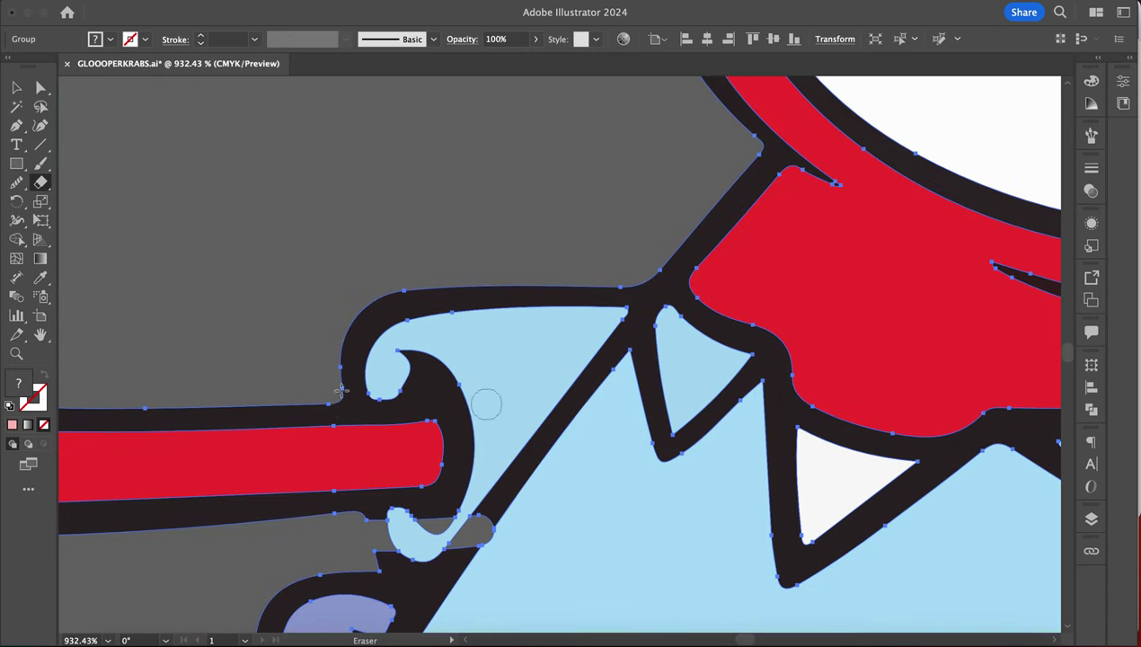
{"action": "mouse_move", "coordinate": [332, 387]}
{"action": "left_mouse_down"}
{"action": "mouse_move", "coordinate": [437, 386]}
{"action": "mouse_move", "coordinate": [489, 446]}
{"action": "left_mouse_up"}
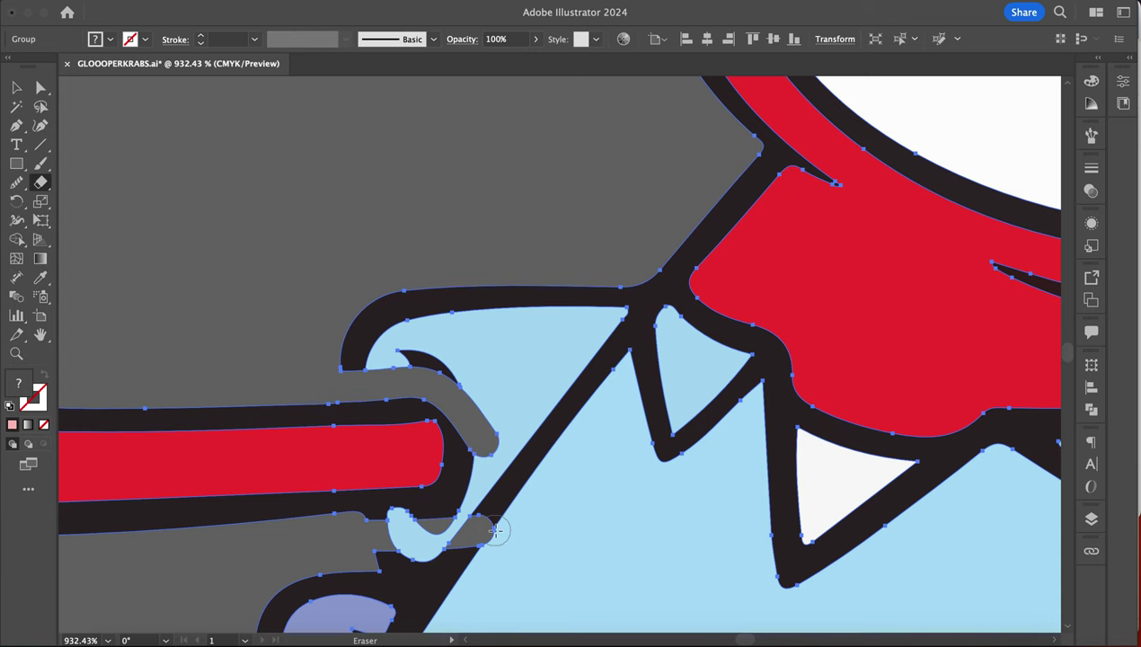
{"action": "scroll", "coordinate": [497, 528], "scroll_direction": "down", "scroll_amount": 3}
{"action": "left_click_drag", "start_coordinate": [404, 450], "coordinate": [522, 440]}
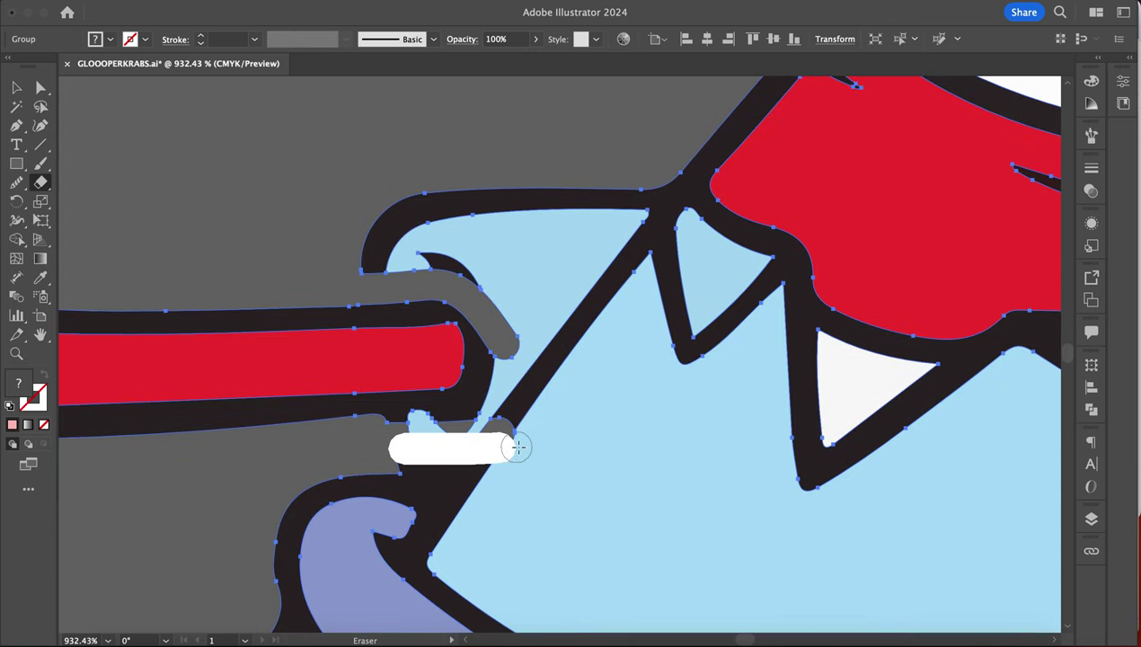
{"action": "left_click_drag", "start_coordinate": [508, 329], "coordinate": [483, 490]}
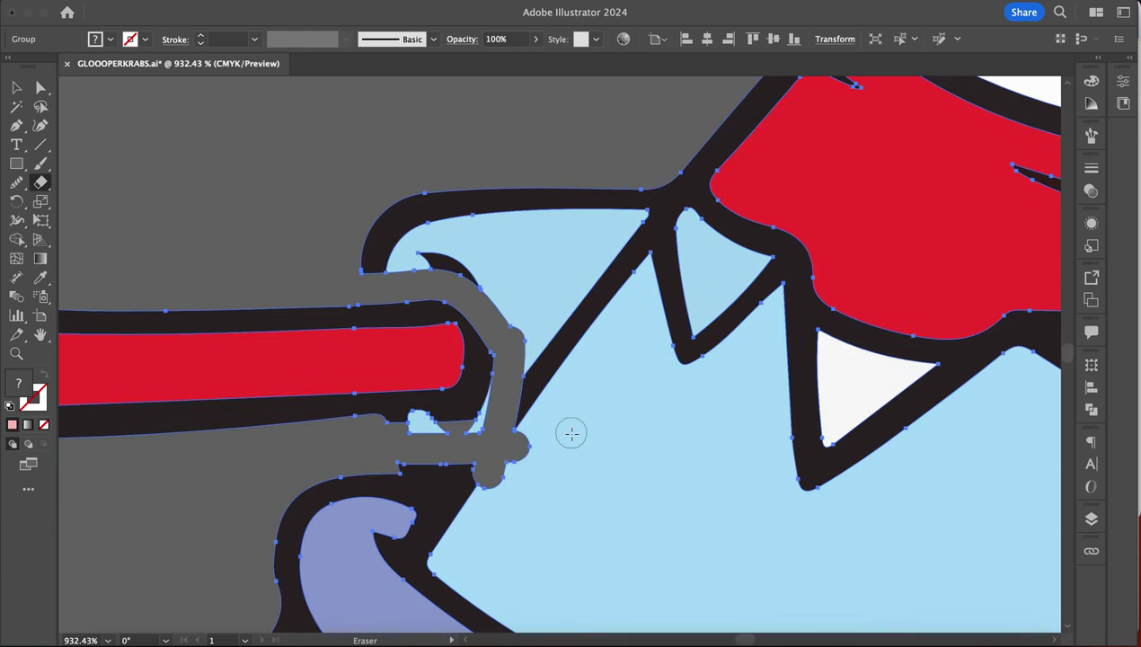
- Erase a curved cut around the end of the lowered arm to separate it from the other shirt sleeve
{"action": "scroll", "coordinate": [571, 433], "scroll_direction": "down", "scroll_amount": 5}
{"action": "scroll", "coordinate": [571, 435], "scroll_direction": "right", "scroll_amount": 10}
{"action": "scroll", "coordinate": [572, 435], "scroll_direction": "down", "scroll_amount": 5}
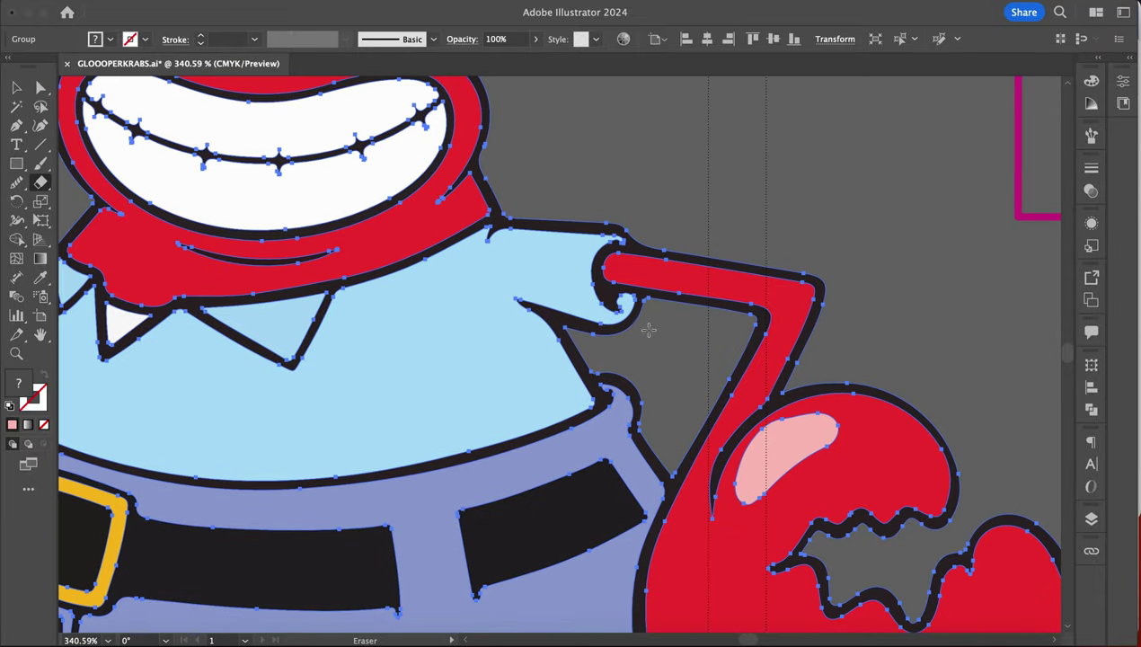
{"action": "mouse_move", "coordinate": [648, 307]}
{"action": "left_mouse_down"}
{"action": "mouse_move", "coordinate": [620, 308]}
{"action": "mouse_move", "coordinate": [584, 262]}
{"action": "mouse_move", "coordinate": [615, 244]}
{"action": "mouse_move", "coordinate": [660, 245]}
{"action": "left_mouse_up"}
- Erase cuts through the outline where the lowered claw meets the trousers, below the belt and beside it
{"action": "scroll", "coordinate": [700, 373], "scroll_direction": "down", "scroll_amount": 10}
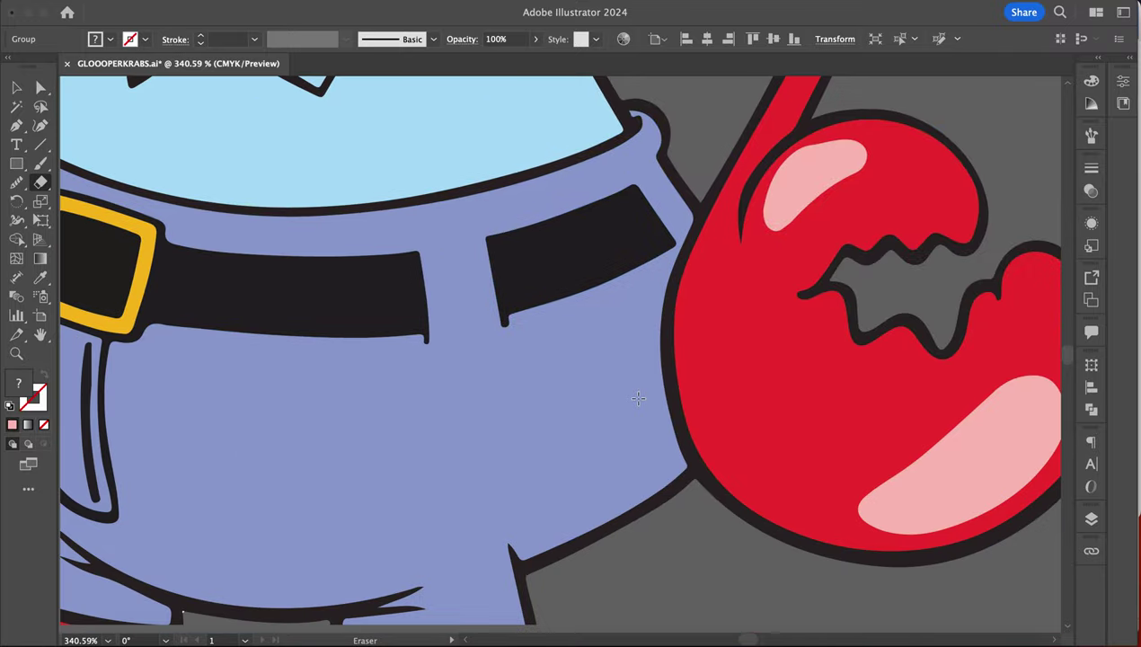
{"action": "left_click_drag", "start_coordinate": [676, 363], "coordinate": [635, 298]}
{"action": "scroll", "coordinate": [661, 241], "scroll_direction": "up", "scroll_amount": 5}
{"action": "left_click_drag", "start_coordinate": [658, 213], "coordinate": [604, 291]}
- Erase one cut on each side of the neck, through the collar and shoulder outlines, to separate the head from the shirt
{"action": "scroll", "coordinate": [605, 292], "scroll_direction": "down", "scroll_amount": 8}
{"action": "scroll", "coordinate": [605, 292], "scroll_direction": "left", "scroll_amount": 10}
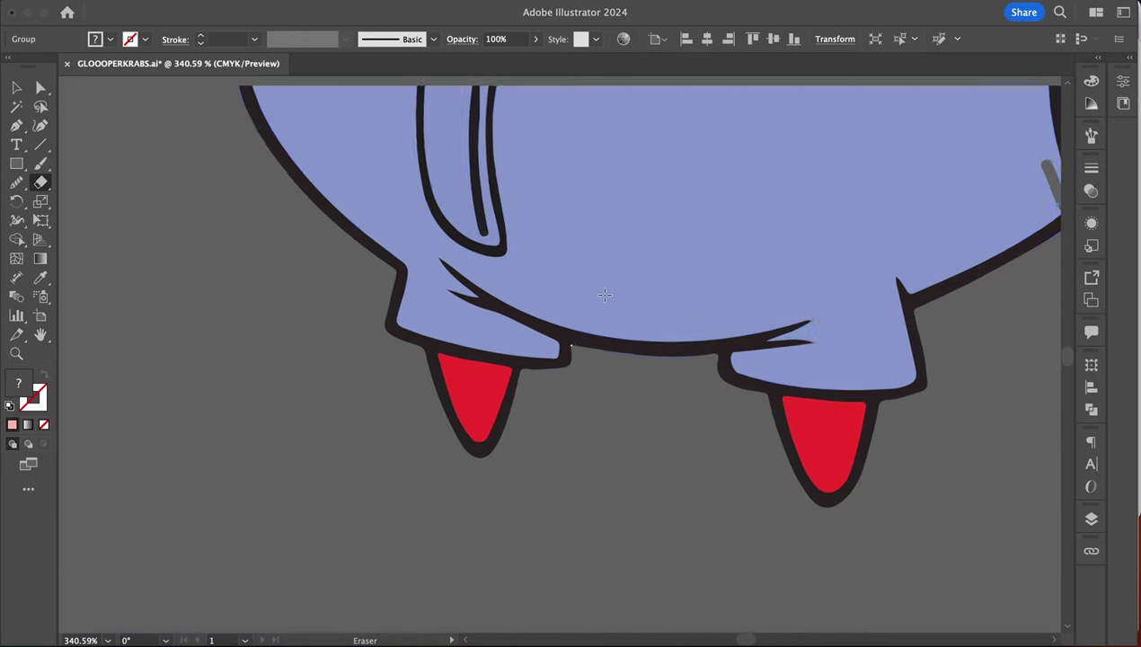
{"action": "scroll", "coordinate": [605, 295], "scroll_direction": "up", "scroll_amount": 8}
{"action": "scroll", "coordinate": [605, 295], "scroll_direction": "left", "scroll_amount": 2}
{"action": "scroll", "coordinate": [472, 248], "scroll_direction": "down", "scroll_amount": 8}
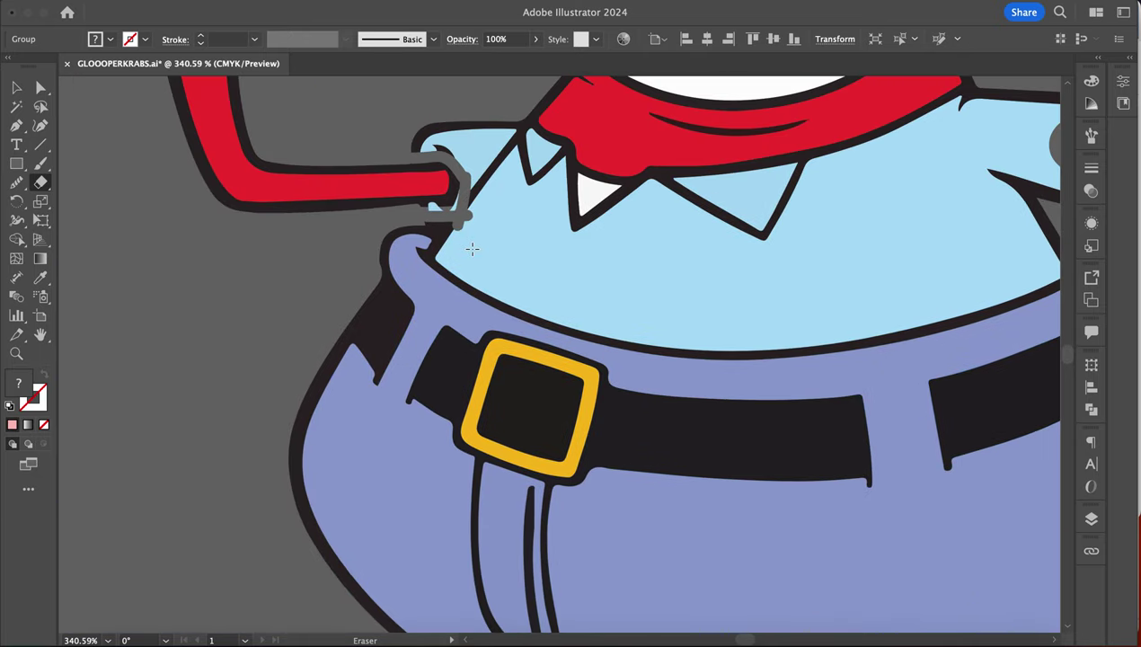
{"action": "scroll", "coordinate": [473, 266], "scroll_direction": "up", "scroll_amount": 10}
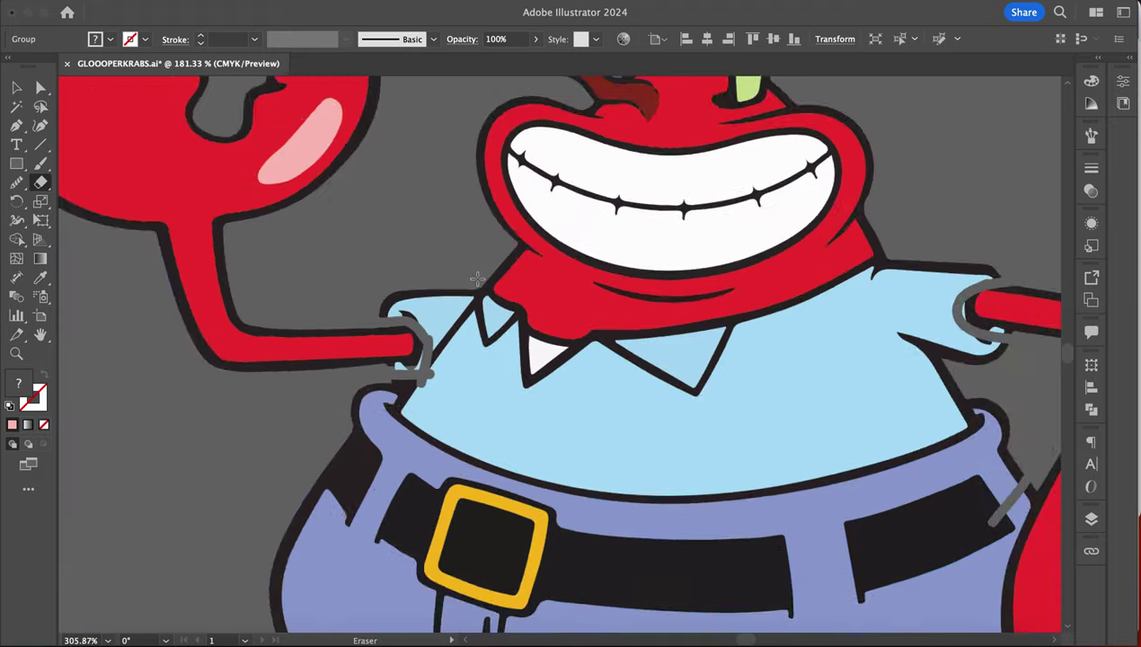
{"action": "left_click_drag", "start_coordinate": [475, 279], "coordinate": [523, 422]}
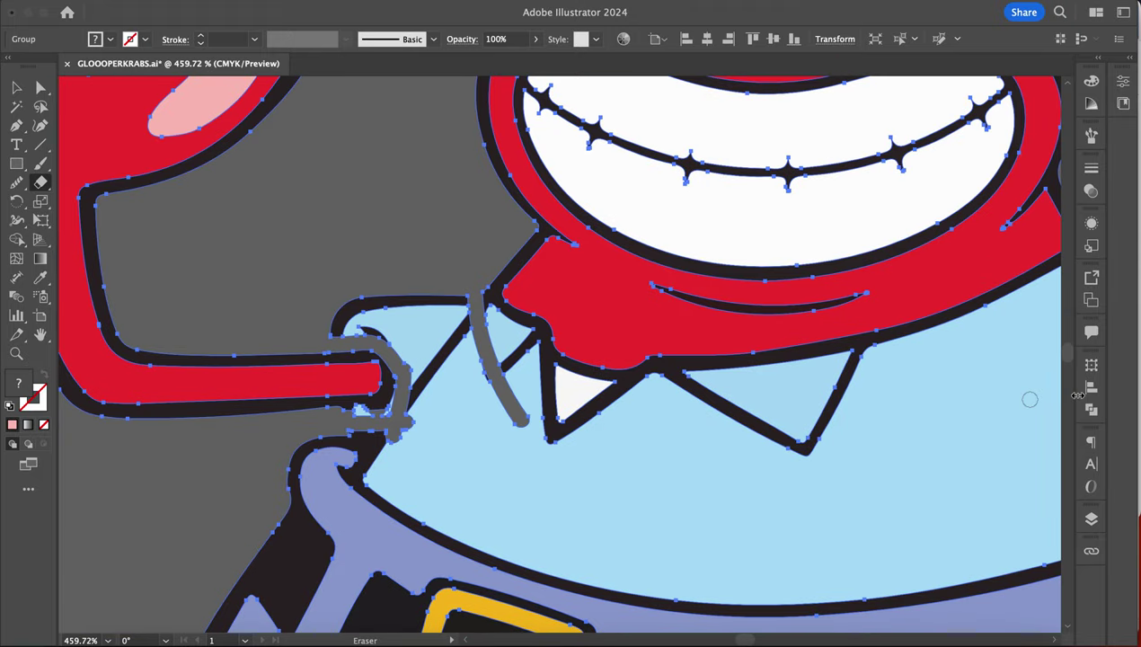
{"action": "scroll", "coordinate": [762, 497], "scroll_direction": "right", "scroll_amount": 6}
{"action": "scroll", "coordinate": [762, 497], "scroll_direction": "up", "scroll_amount": 2}
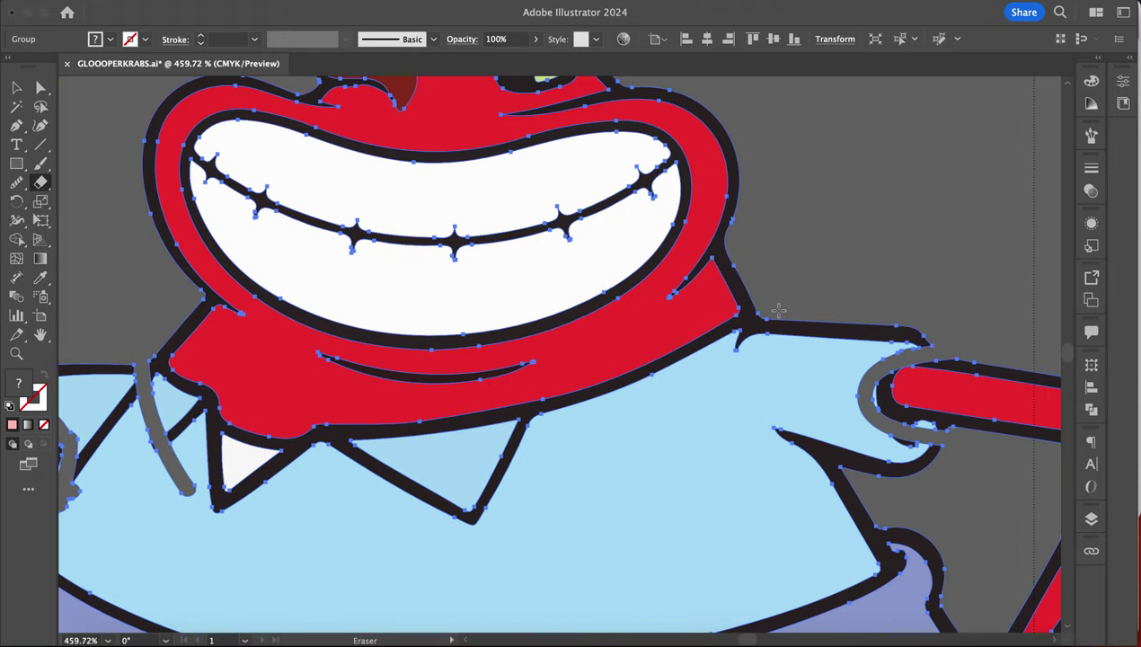
{"action": "left_click_drag", "start_coordinate": [774, 318], "coordinate": [737, 395]}
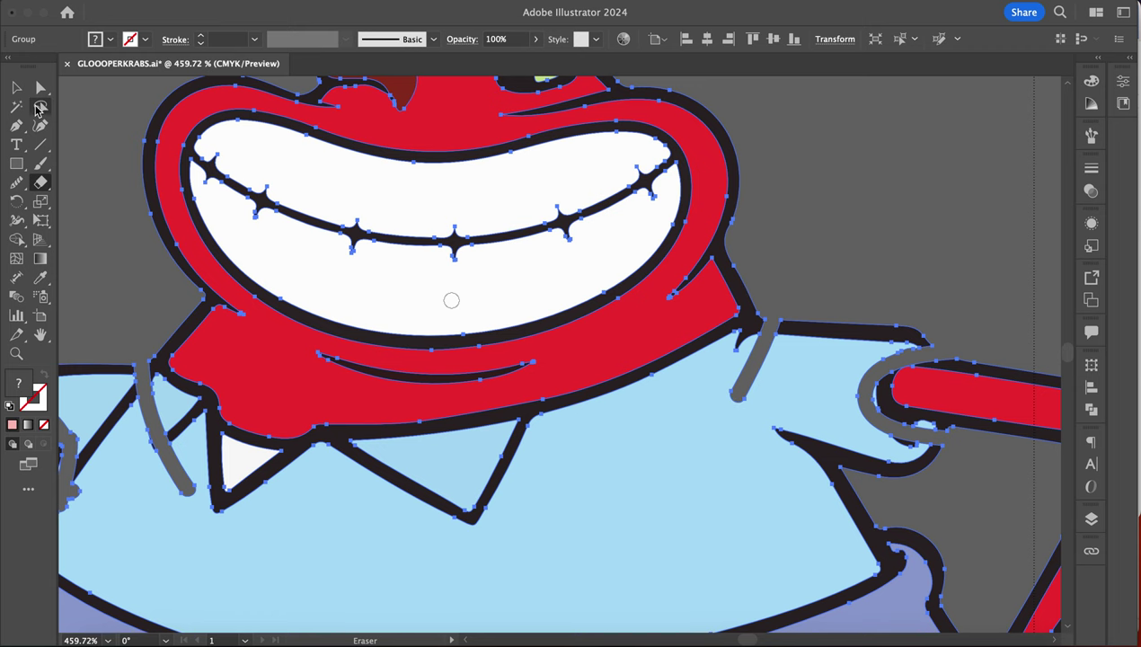
- Delete the purple trousers with their connected body outline, and the light-blue shirt body, with Direct Selection
{"action": "left_click", "coordinate": [41, 88]}
{"action": "scroll", "coordinate": [281, 571], "scroll_direction": "down", "scroll_amount": 6}
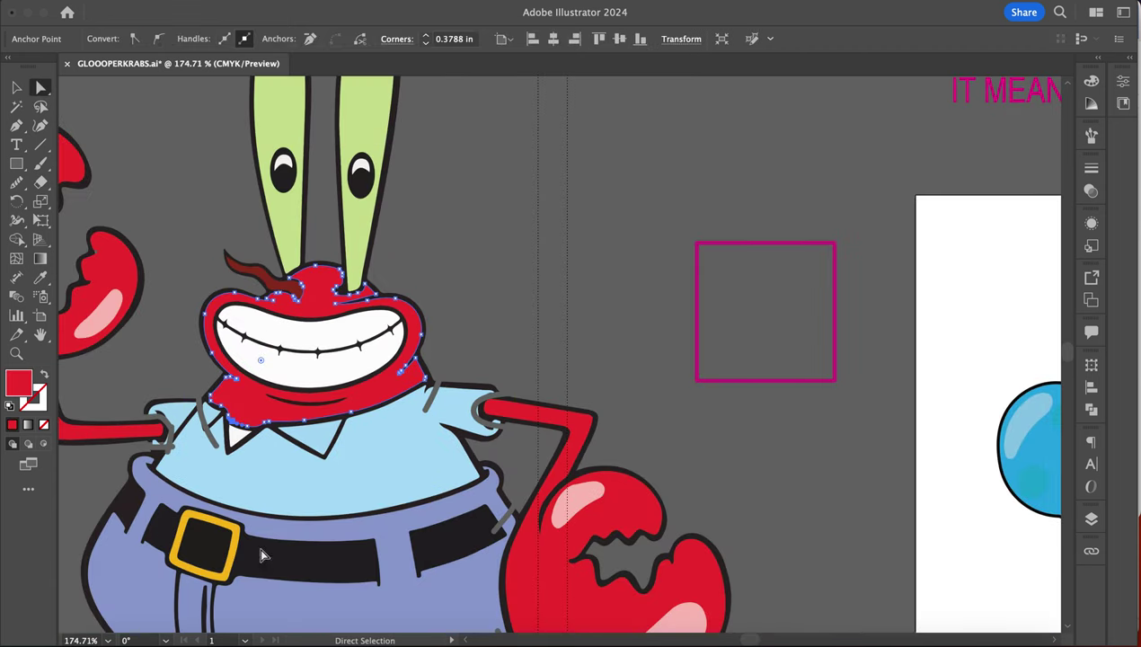
{"action": "scroll", "coordinate": [281, 572], "scroll_direction": "down", "scroll_amount": 3}
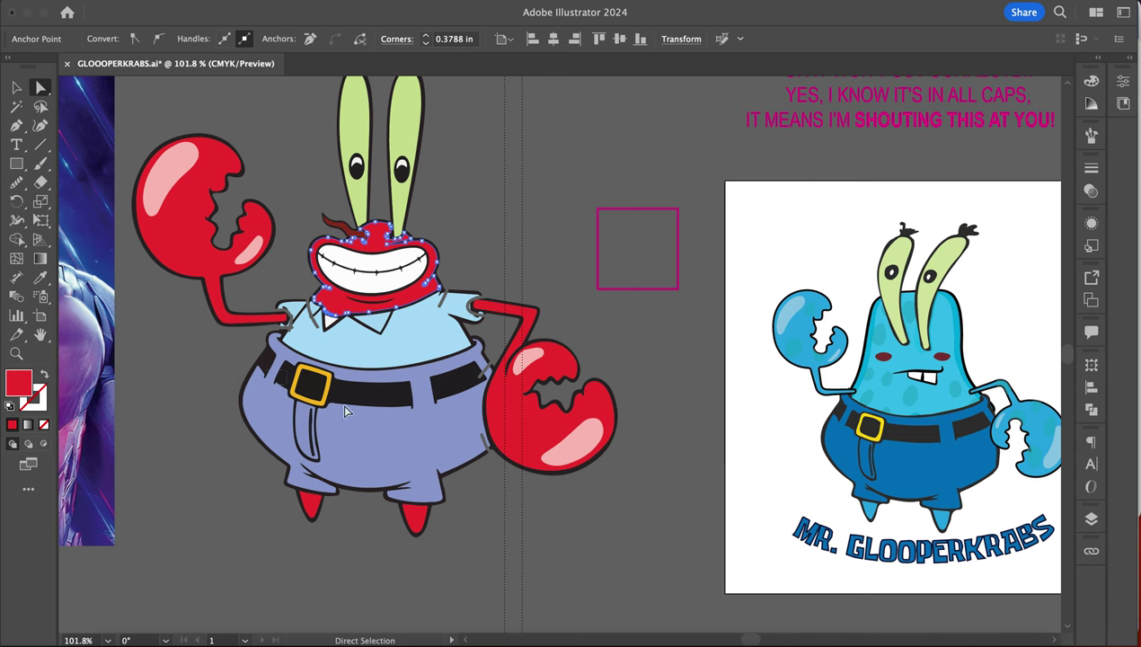
{"action": "left_click", "coordinate": [391, 458]}
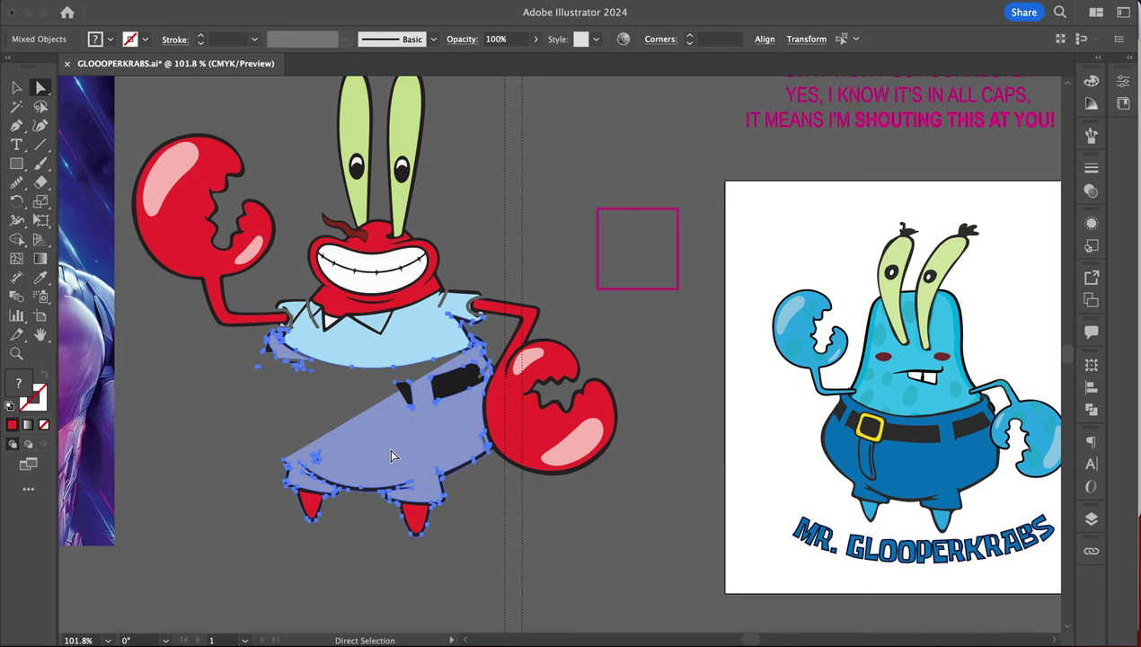
{"action": "key", "text": "Delete"}
{"action": "scroll", "coordinate": [385, 403], "scroll_direction": "up", "scroll_amount": 5}
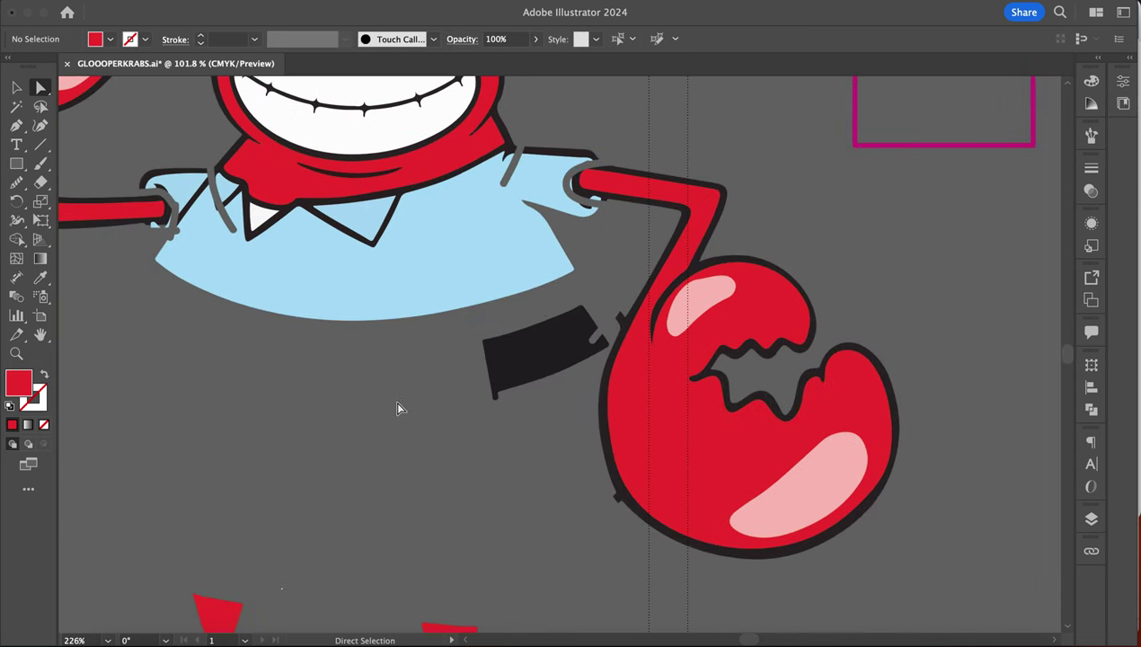
{"action": "left_click", "coordinate": [349, 286]}
{"action": "key", "text": "Delete"}
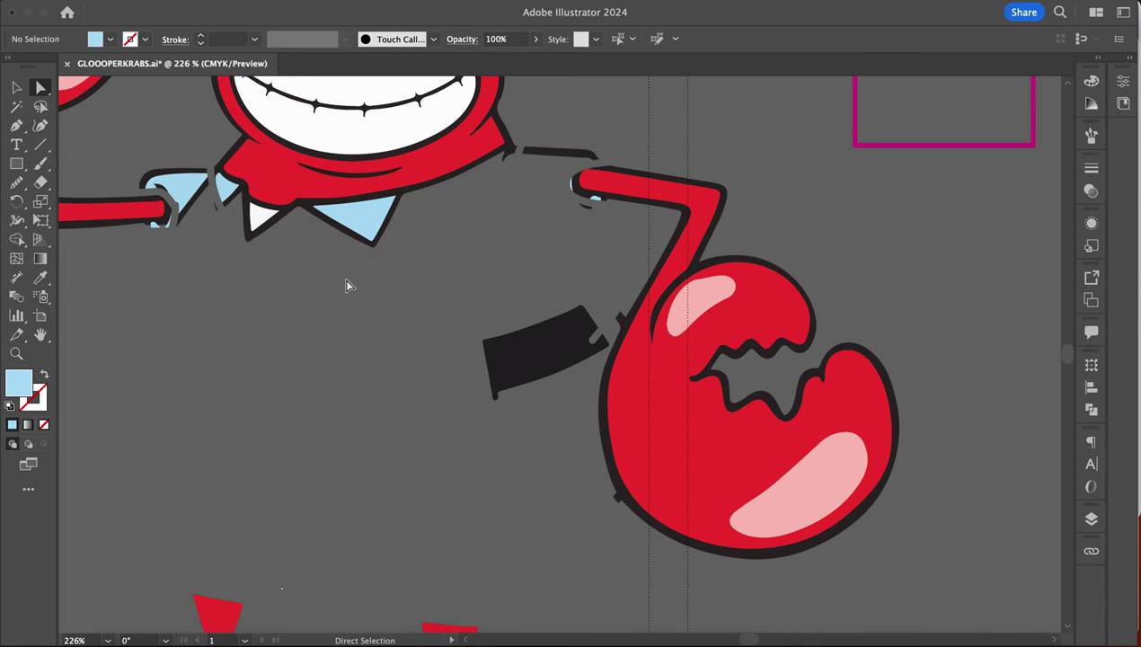
- Ungroup the remaining crab artwork and deselect it
{"action": "left_click", "coordinate": [16, 87]}
{"action": "left_click", "coordinate": [676, 275]}
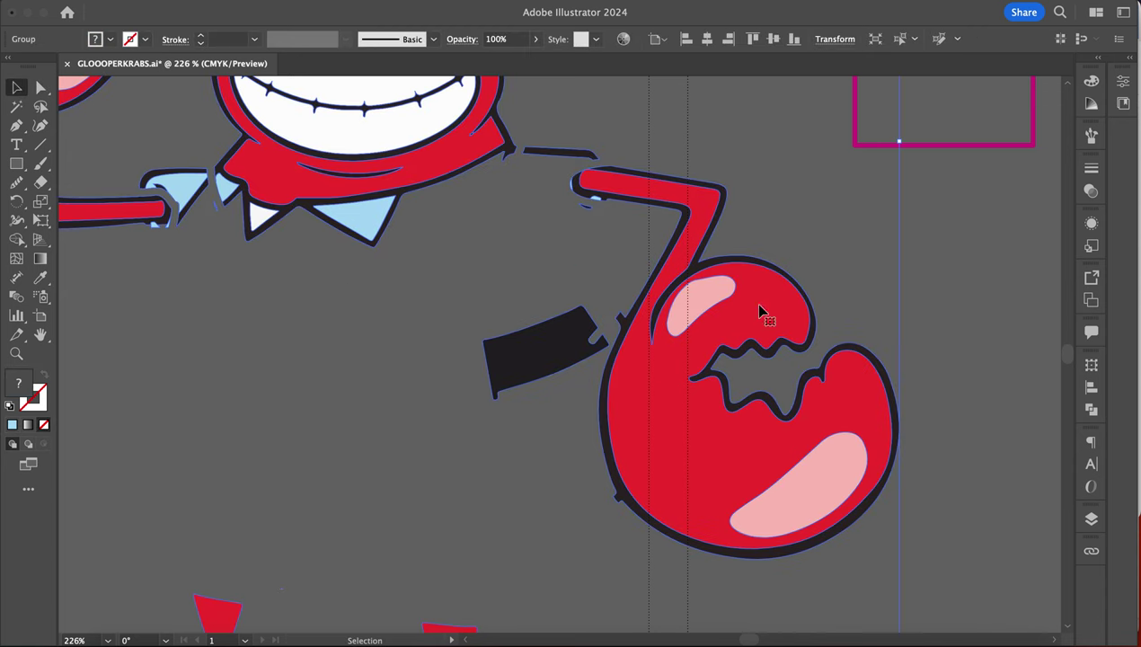
{"action": "key", "text": "super+0"}
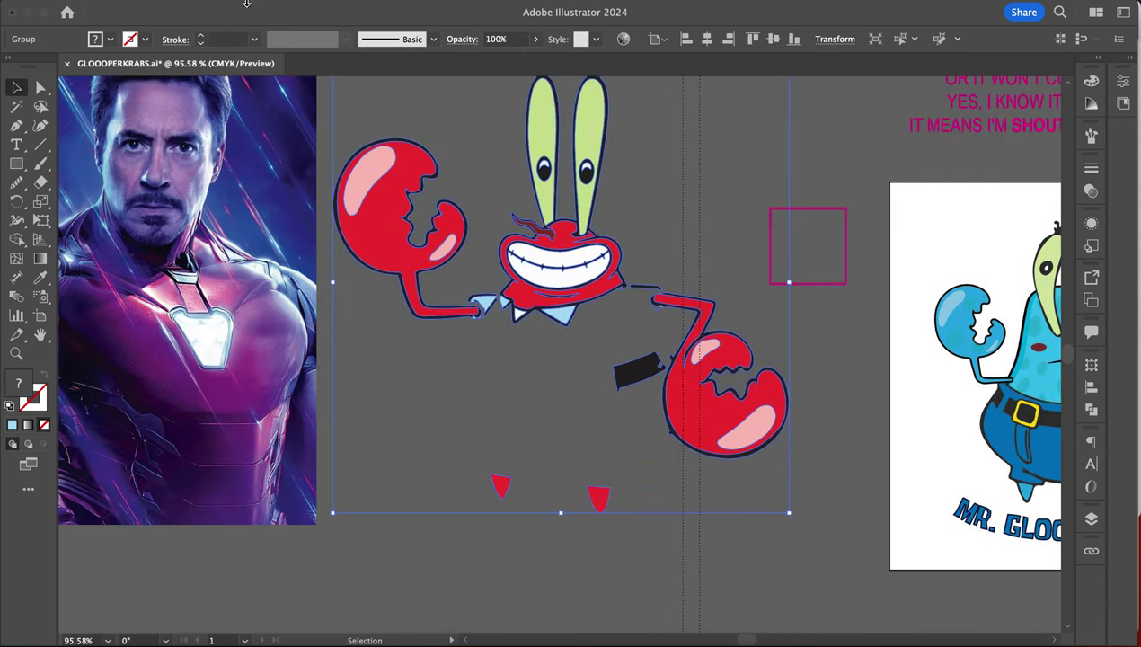
{"action": "left_click", "coordinate": [250, 3]}
{"action": "left_click", "coordinate": [200, 109]}
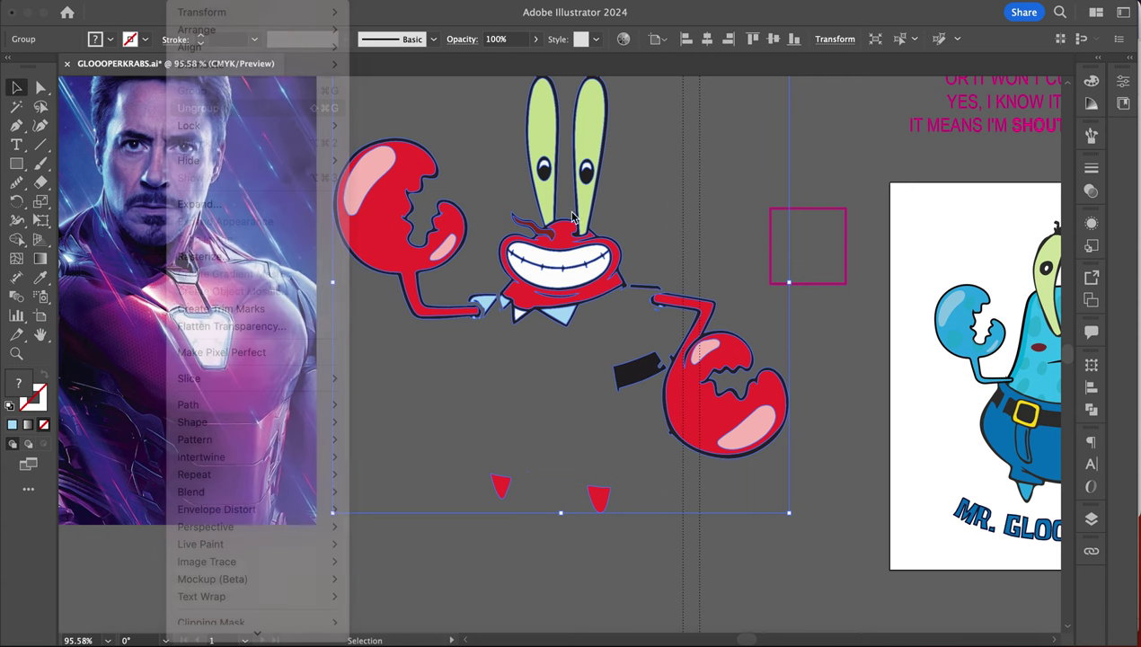
{"action": "left_click", "coordinate": [679, 263]}
{"action": "scroll", "coordinate": [673, 256], "scroll_direction": "down", "scroll_amount": 5}
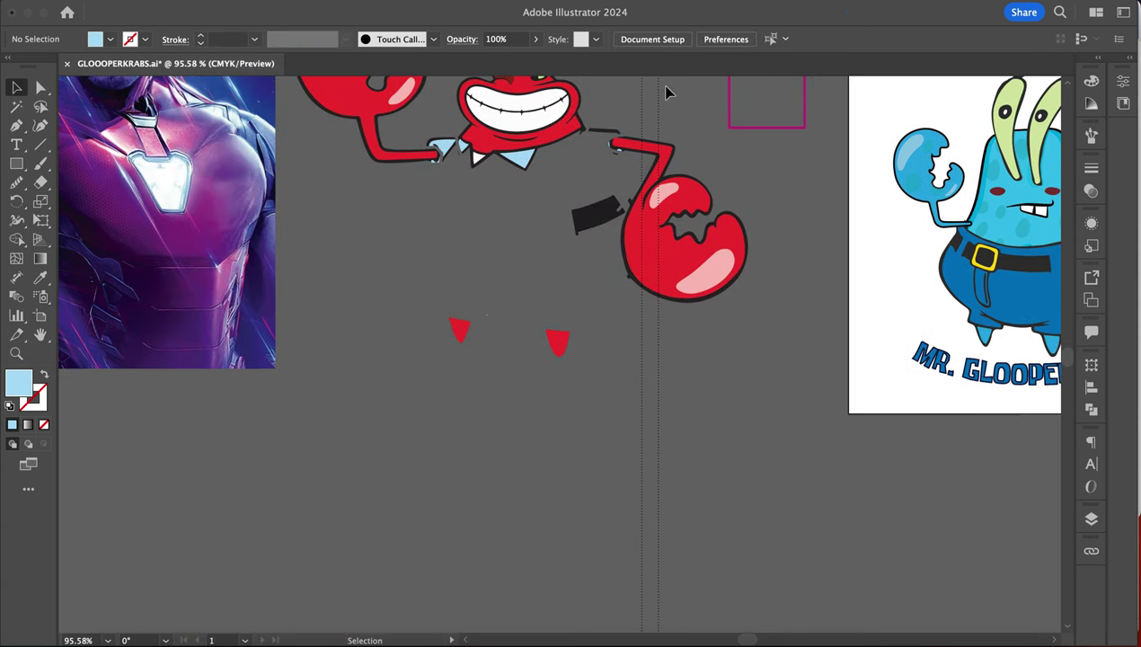
- Try to select the lowered claw and arm with Direct Selection and move them separately from the rest of the crab
{"action": "left_click", "coordinate": [688, 292]}
{"action": "scroll", "coordinate": [681, 284], "scroll_direction": "up", "scroll_amount": 3}
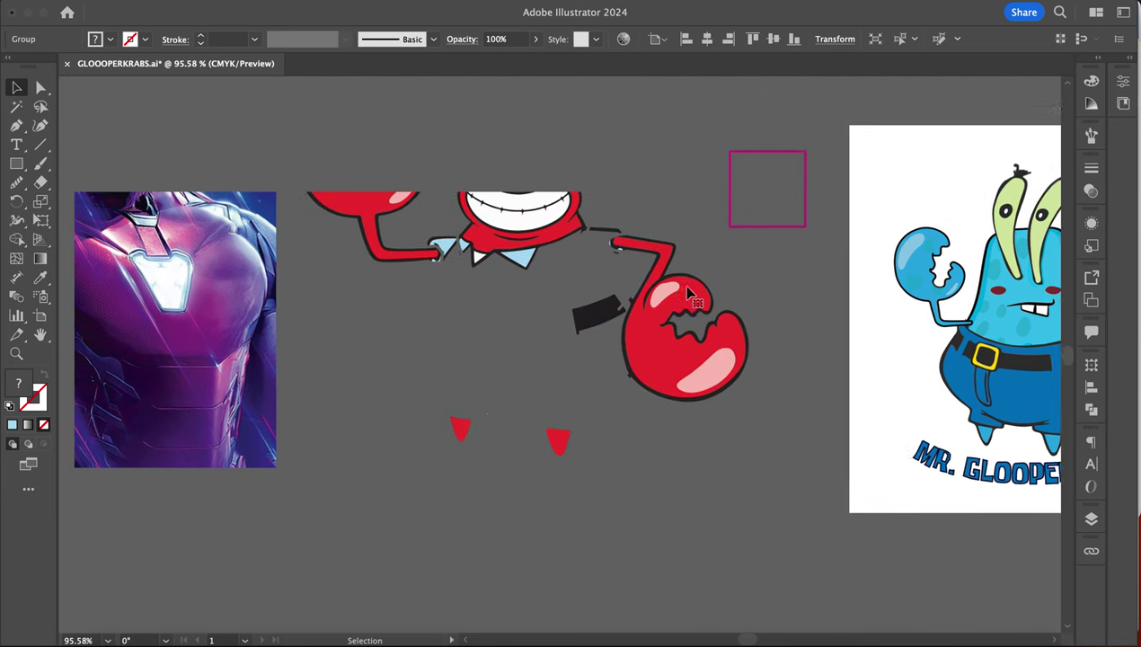
{"action": "left_click", "coordinate": [42, 90]}
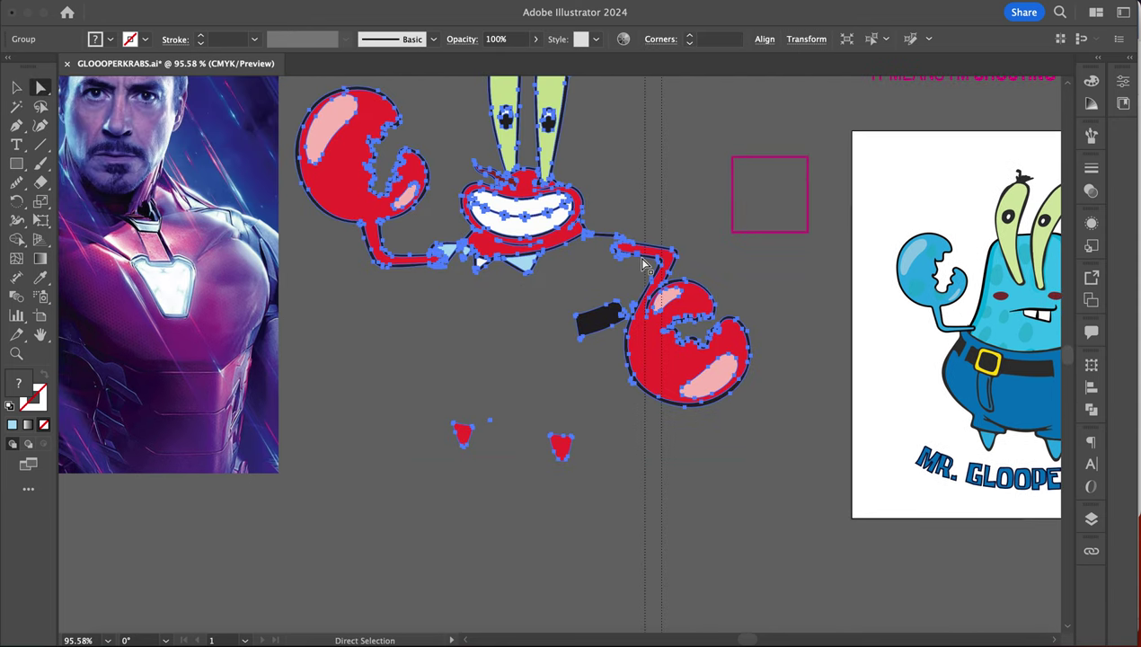
{"action": "left_click", "coordinate": [656, 216]}
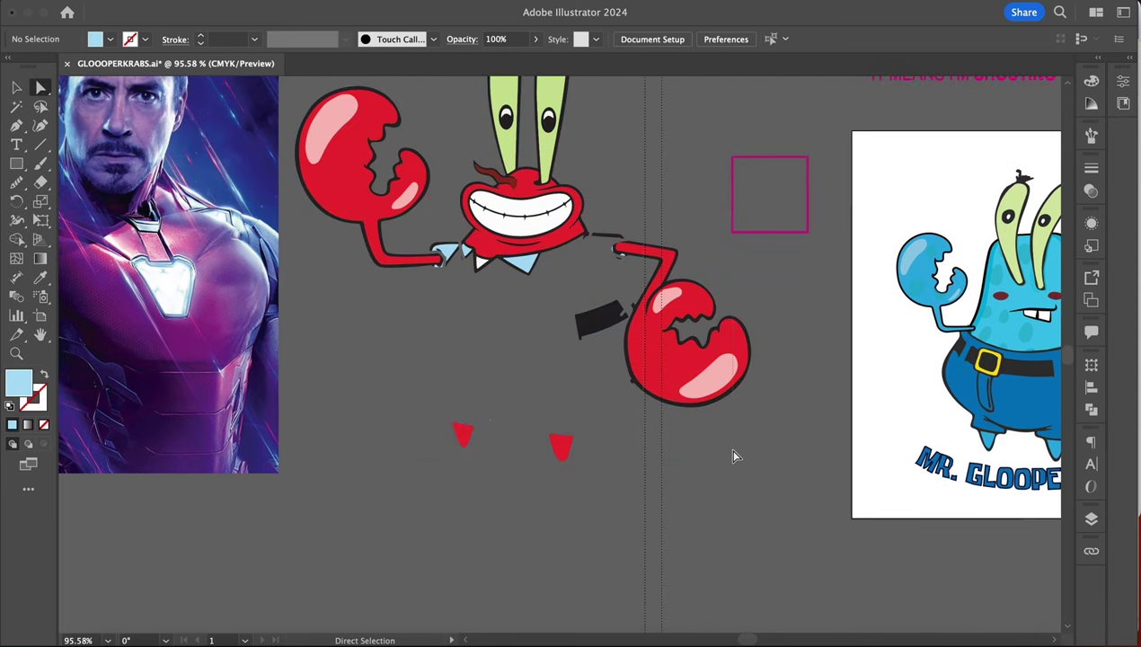
{"action": "left_click_drag", "start_coordinate": [733, 454], "coordinate": [611, 229]}
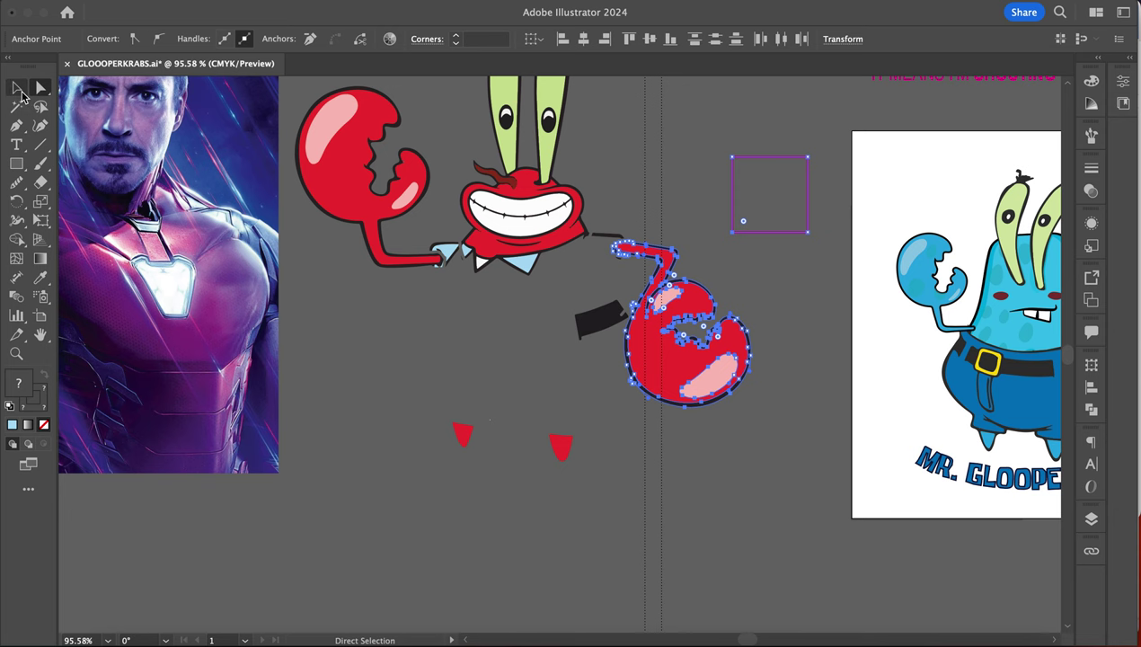
{"action": "left_click", "coordinate": [16, 87]}
{"action": "left_click_drag", "start_coordinate": [635, 335], "coordinate": [703, 314]}
{"action": "left_click", "coordinate": [797, 326]}
{"action": "scroll", "coordinate": [797, 326], "scroll_direction": "left", "scroll_amount": 2}
{"action": "scroll", "coordinate": [797, 328], "scroll_direction": "down", "scroll_amount": 5}
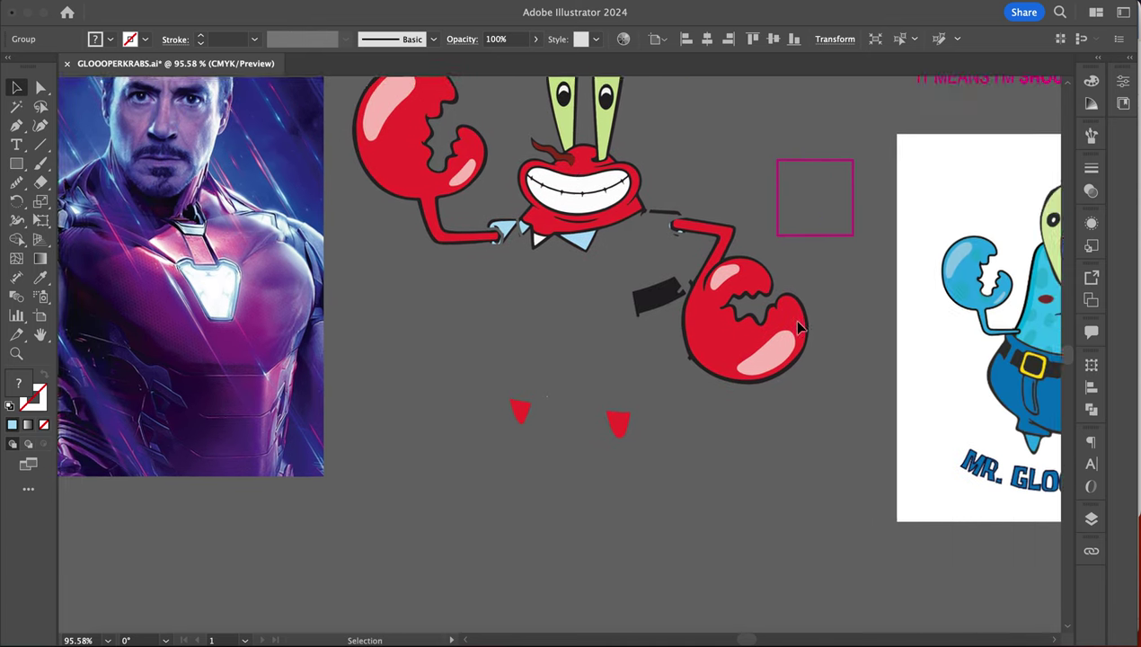
{"action": "left_click", "coordinate": [798, 327]}
- Select the Iron Man portrait photo and apply Image Trace with the Low Fidelity Photo preset
{"action": "scroll", "coordinate": [353, 224], "scroll_direction": "up", "scroll_amount": 5}
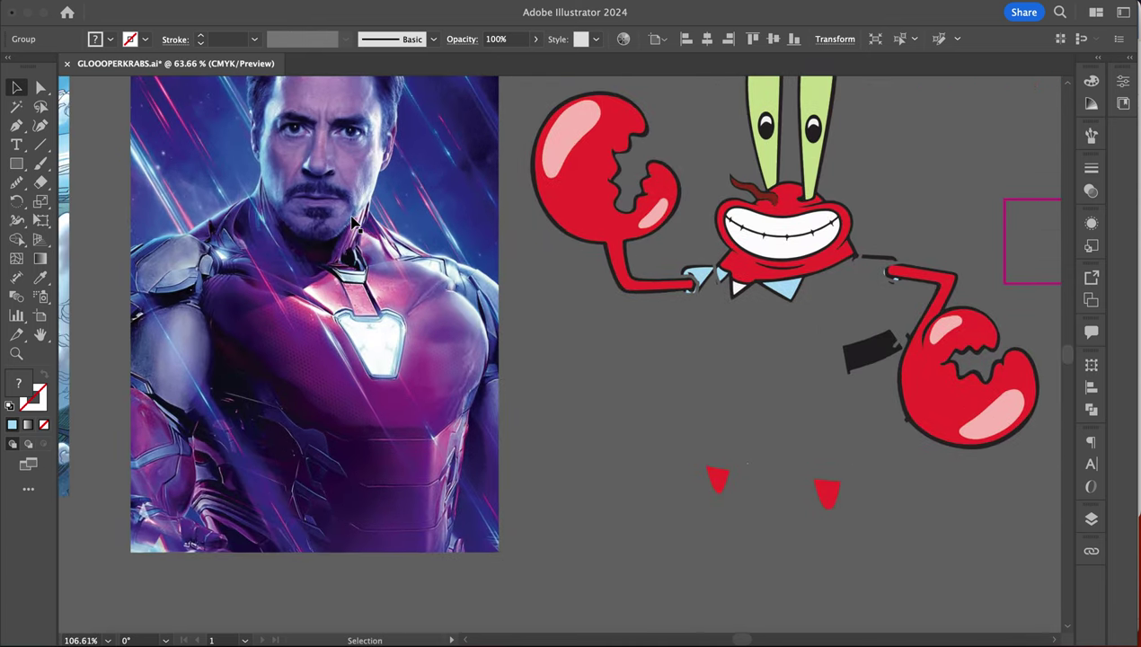
{"action": "scroll", "coordinate": [707, 260], "scroll_direction": "down", "scroll_amount": 4}
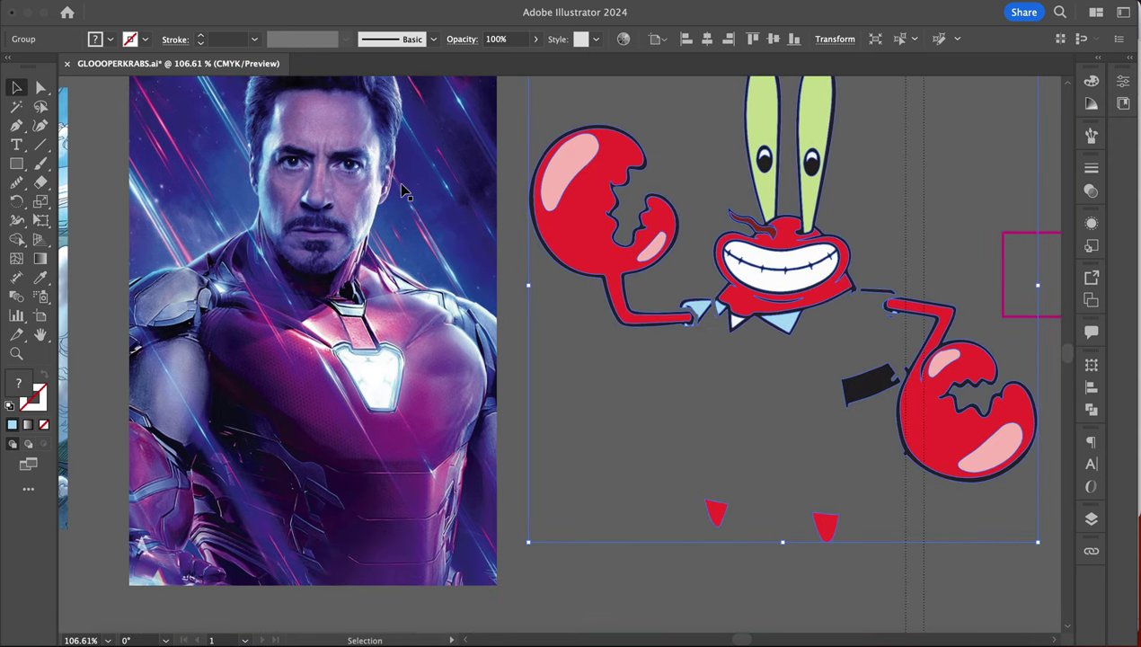
{"action": "scroll", "coordinate": [403, 192], "scroll_direction": "left", "scroll_amount": 3}
{"action": "left_click", "coordinate": [426, 130]}
{"action": "scroll", "coordinate": [429, 131], "scroll_direction": "down", "scroll_amount": 5}
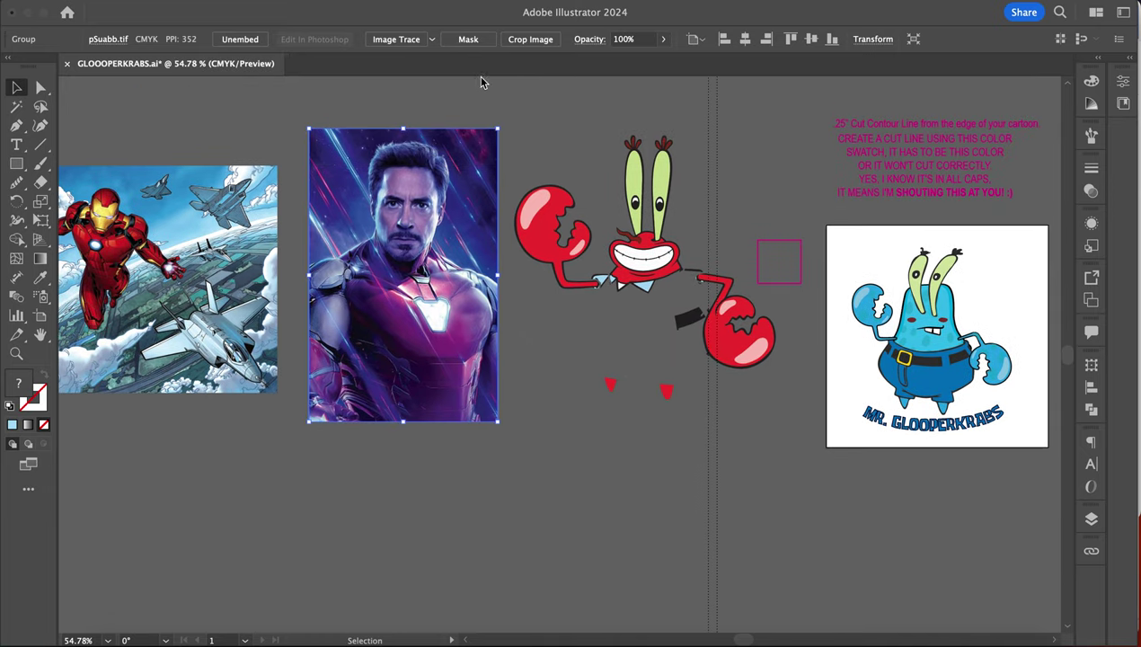
{"action": "left_click", "coordinate": [433, 40]}
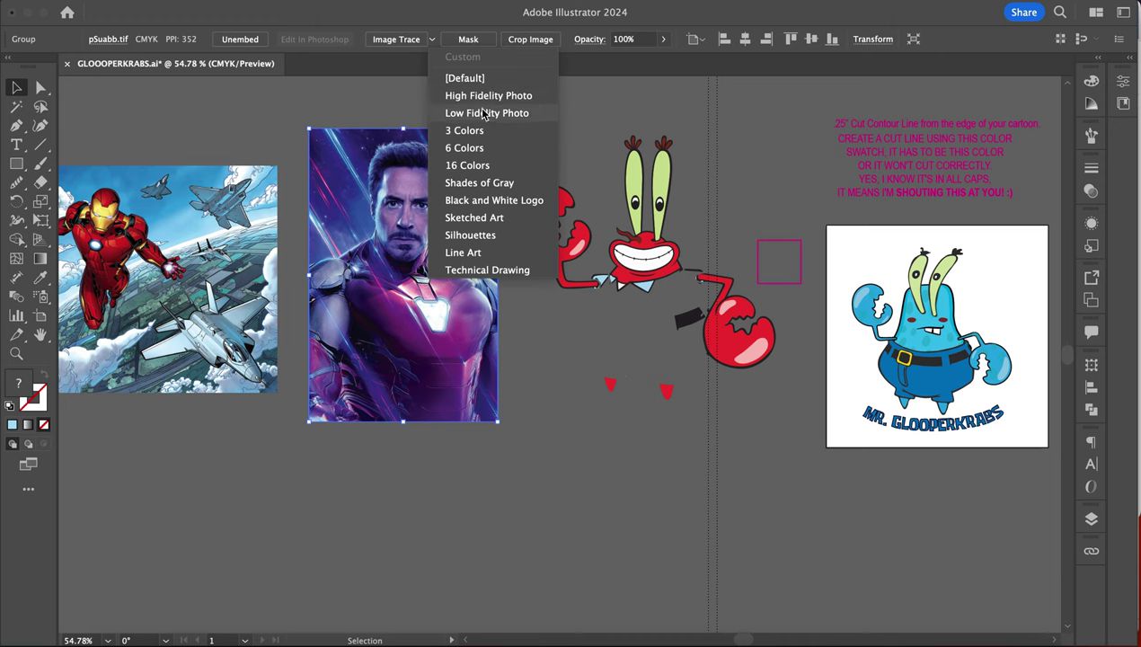
{"action": "left_click", "coordinate": [667, 373]}
- Open the Image Trace settings for the traced portrait and retrace it with the High Fidelity Photo preset
{"action": "scroll", "coordinate": [398, 290], "scroll_direction": "up", "scroll_amount": 1}
{"action": "scroll", "coordinate": [396, 288], "scroll_direction": "up", "scroll_amount": 15}
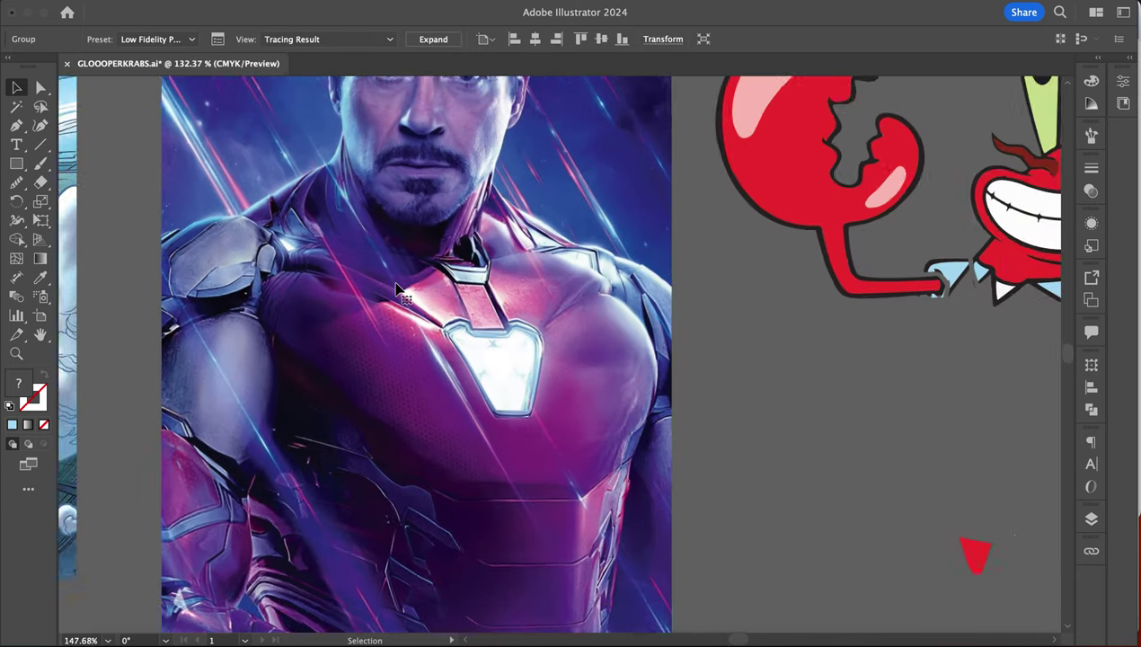
{"action": "scroll", "coordinate": [393, 269], "scroll_direction": "down", "scroll_amount": 5}
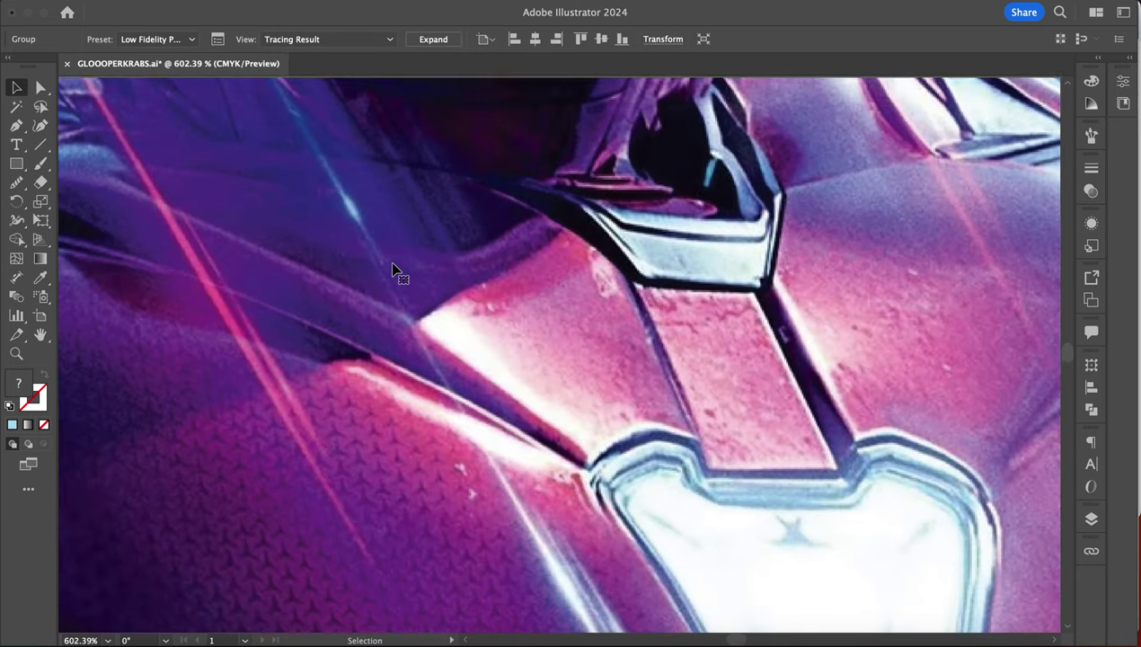
{"action": "scroll", "coordinate": [393, 269], "scroll_direction": "down", "scroll_amount": 3}
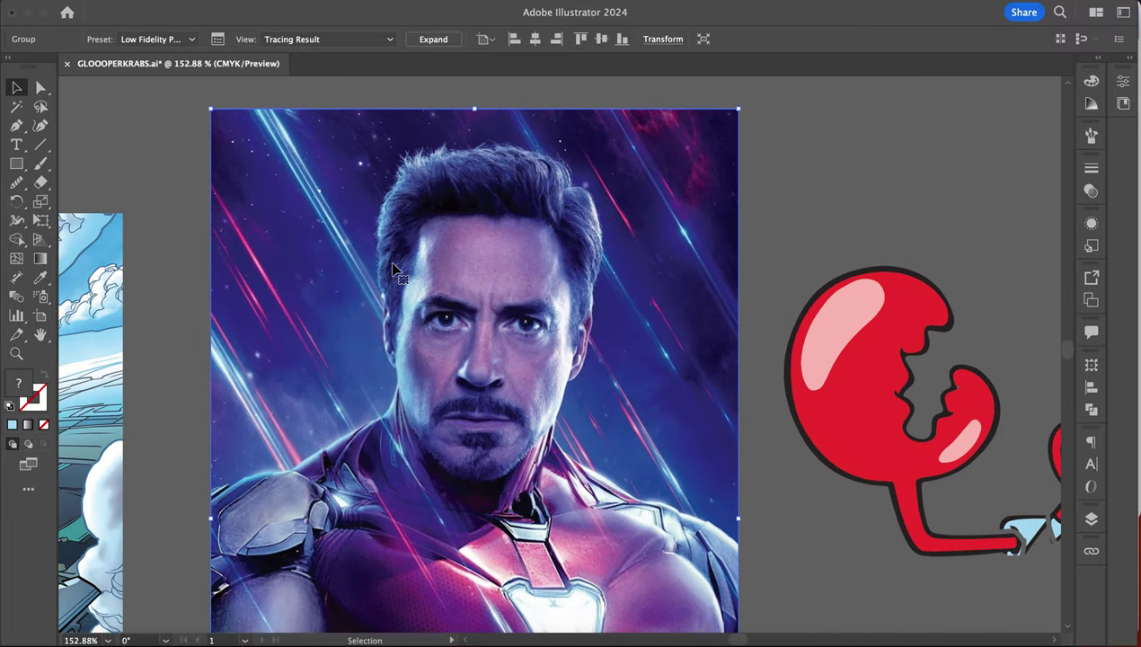
{"action": "scroll", "coordinate": [392, 270], "scroll_direction": "down", "scroll_amount": 3}
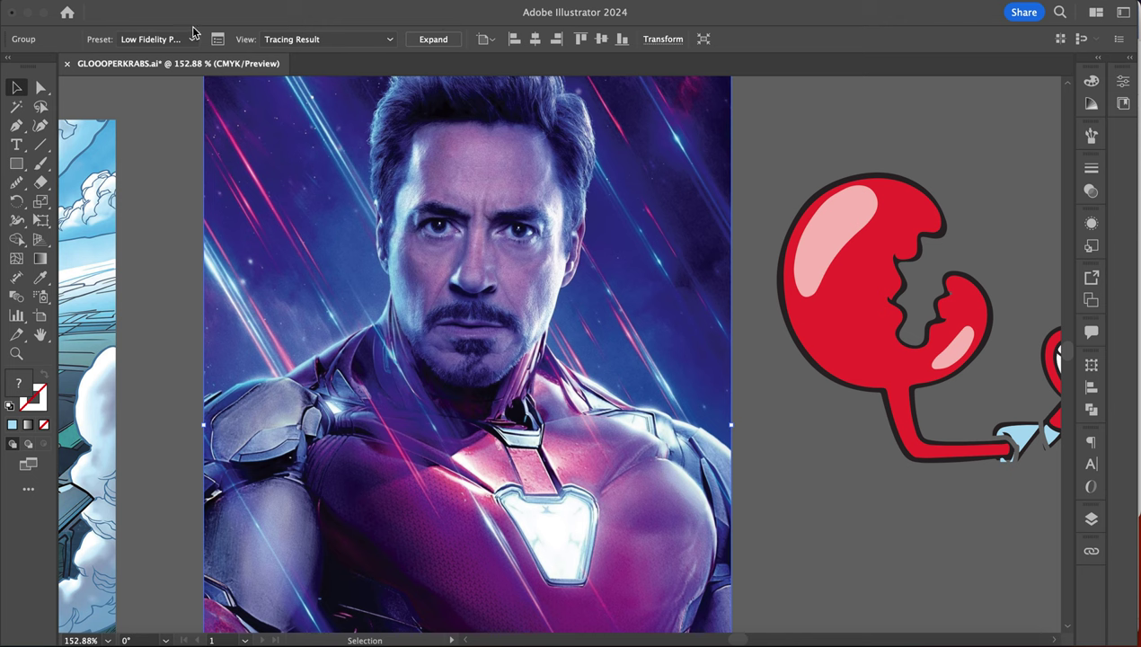
{"action": "left_click", "coordinate": [218, 39]}
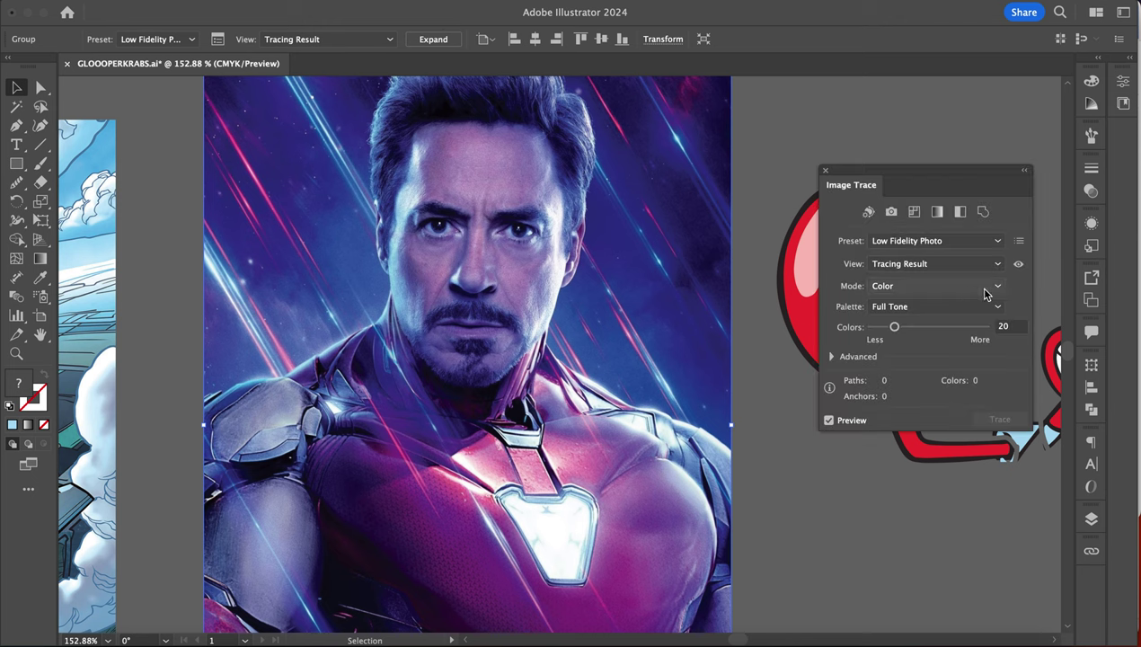
{"action": "left_click", "coordinate": [992, 241]}
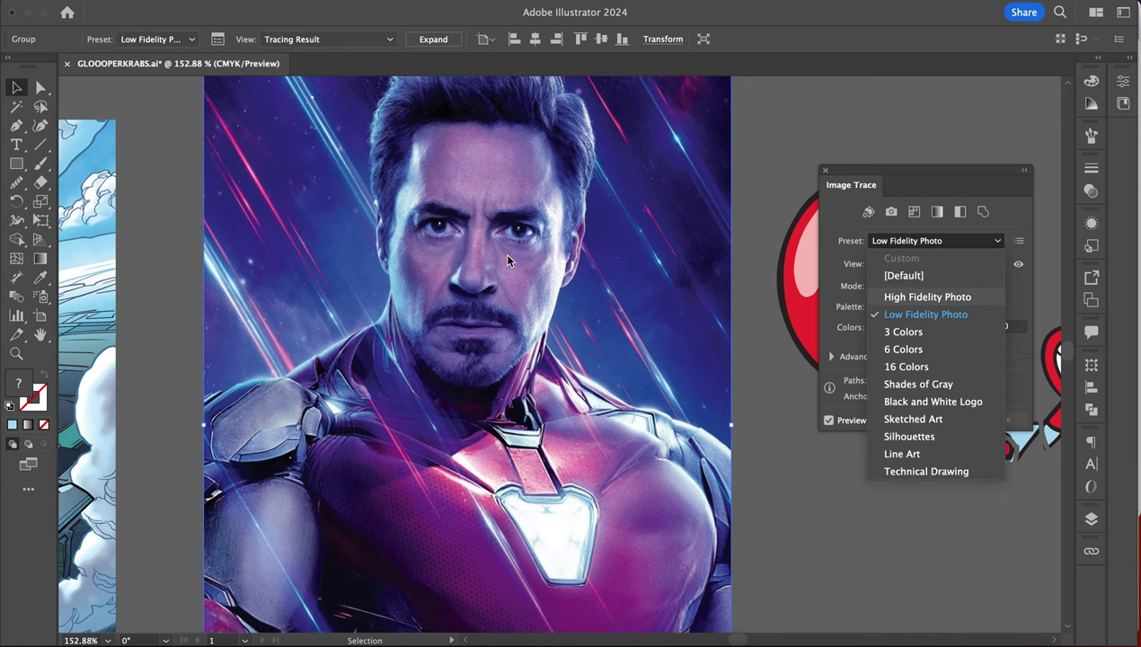
{"action": "left_click", "coordinate": [906, 295]}
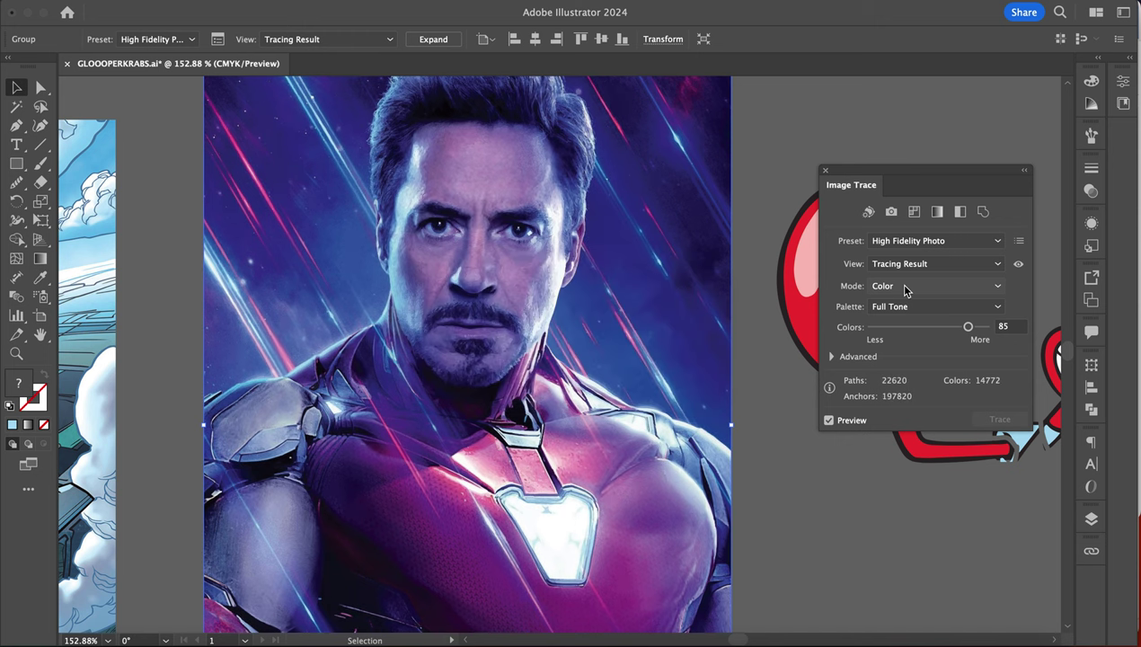
- Examine the high-fidelity trace, comparing the individual colour shapes around the nose and mouth with the portrait's overall appearance
{"action": "scroll", "coordinate": [474, 267], "scroll_direction": "up", "scroll_amount": 5}
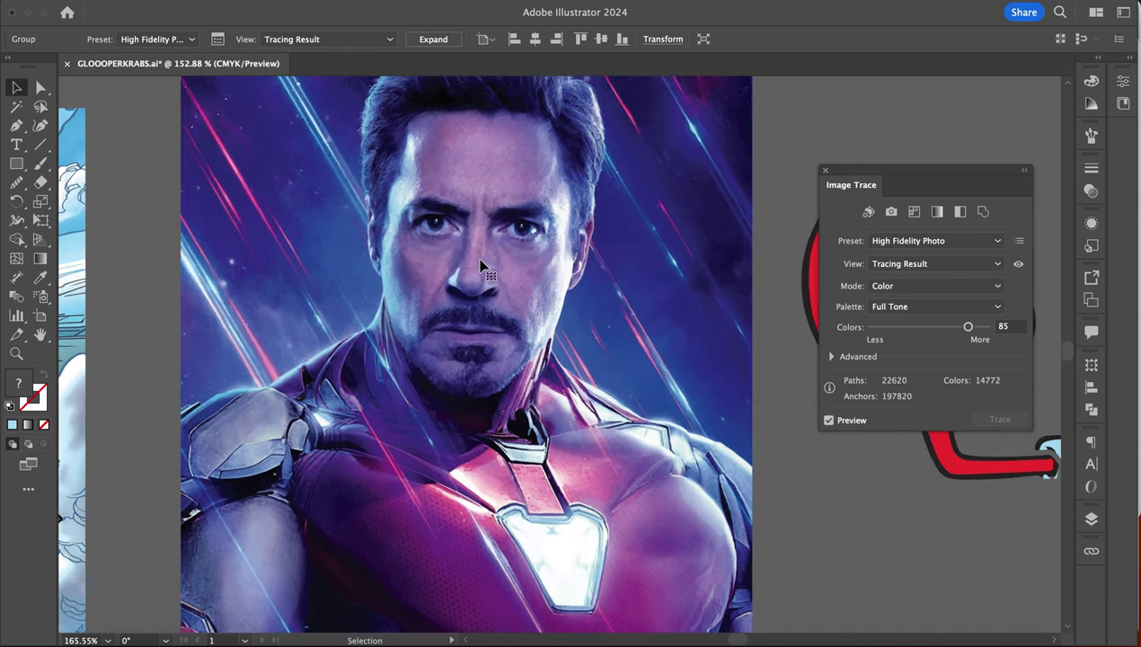
{"action": "scroll", "coordinate": [474, 267], "scroll_direction": "down", "scroll_amount": 5}
{"action": "scroll", "coordinate": [474, 267], "scroll_direction": "up", "scroll_amount": 10}
{"action": "scroll", "coordinate": [474, 267], "scroll_direction": "up", "scroll_amount": 10}
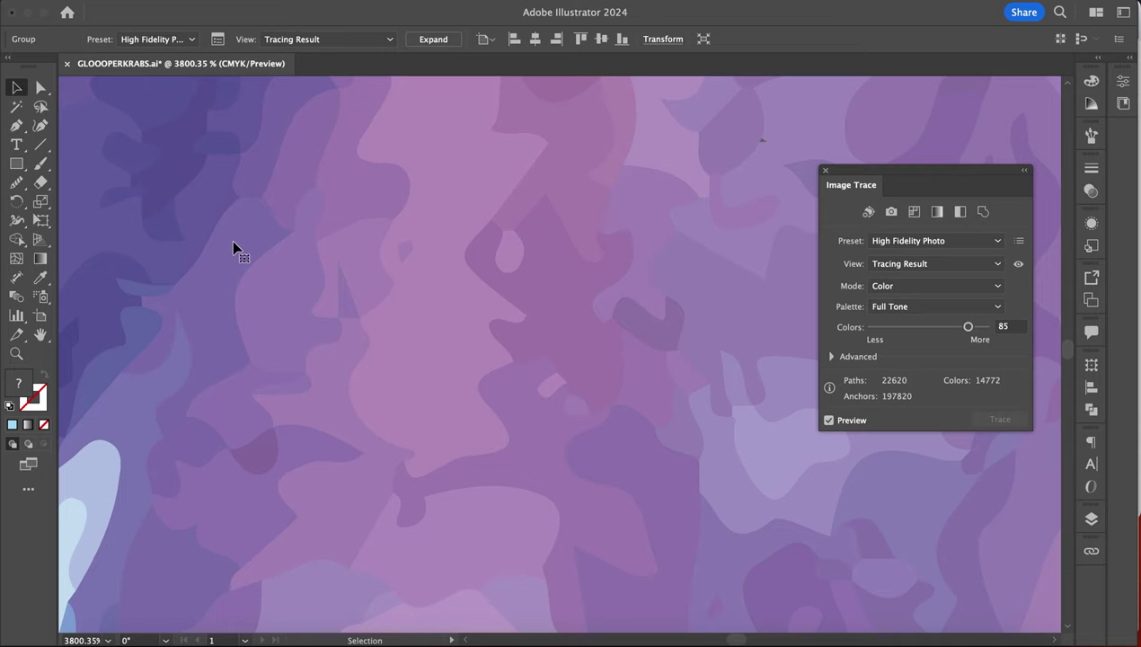
{"action": "scroll", "coordinate": [220, 293], "scroll_direction": "down", "scroll_amount": 10}
{"action": "scroll", "coordinate": [492, 324], "scroll_direction": "up", "scroll_amount": 5}
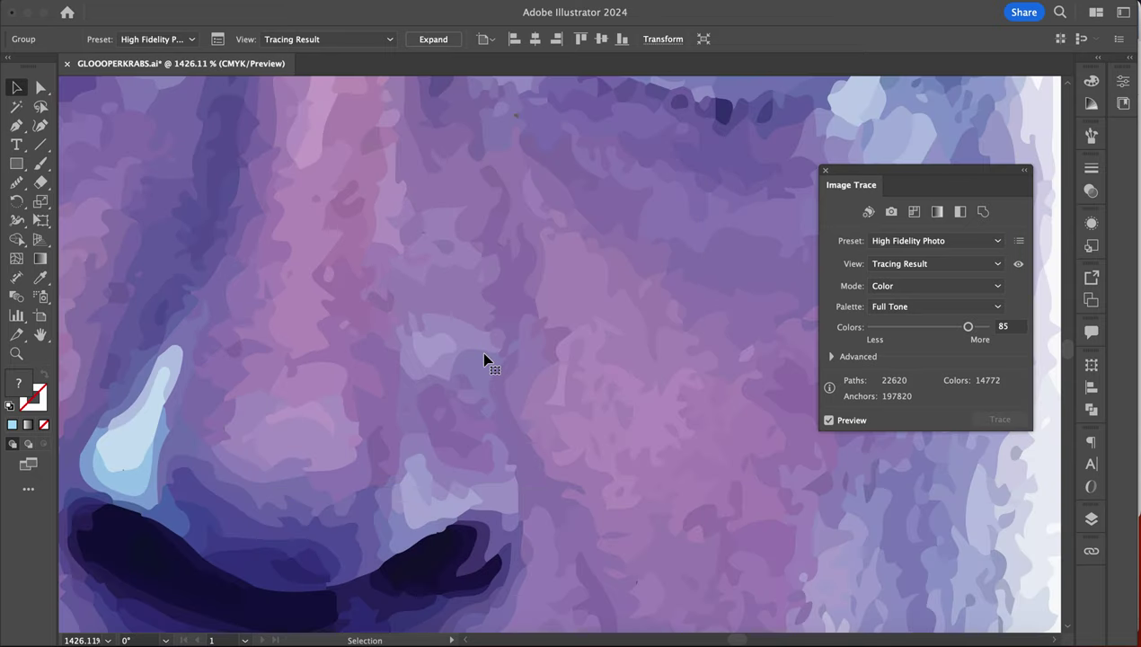
{"action": "scroll", "coordinate": [485, 359], "scroll_direction": "down", "scroll_amount": 2}
{"action": "scroll", "coordinate": [688, 351], "scroll_direction": "down", "scroll_amount": 5}
{"action": "scroll", "coordinate": [690, 351], "scroll_direction": "up", "scroll_amount": 4}
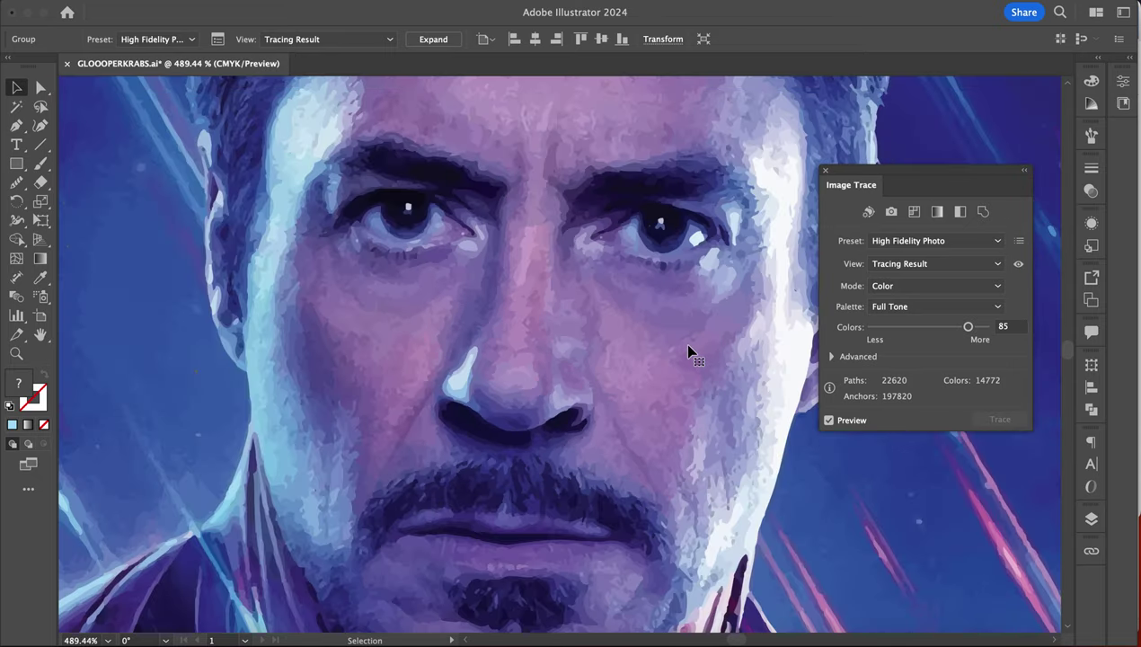
{"action": "scroll", "coordinate": [466, 329], "scroll_direction": "down", "scroll_amount": 5}
{"action": "scroll", "coordinate": [540, 350], "scroll_direction": "up", "scroll_amount": 4}
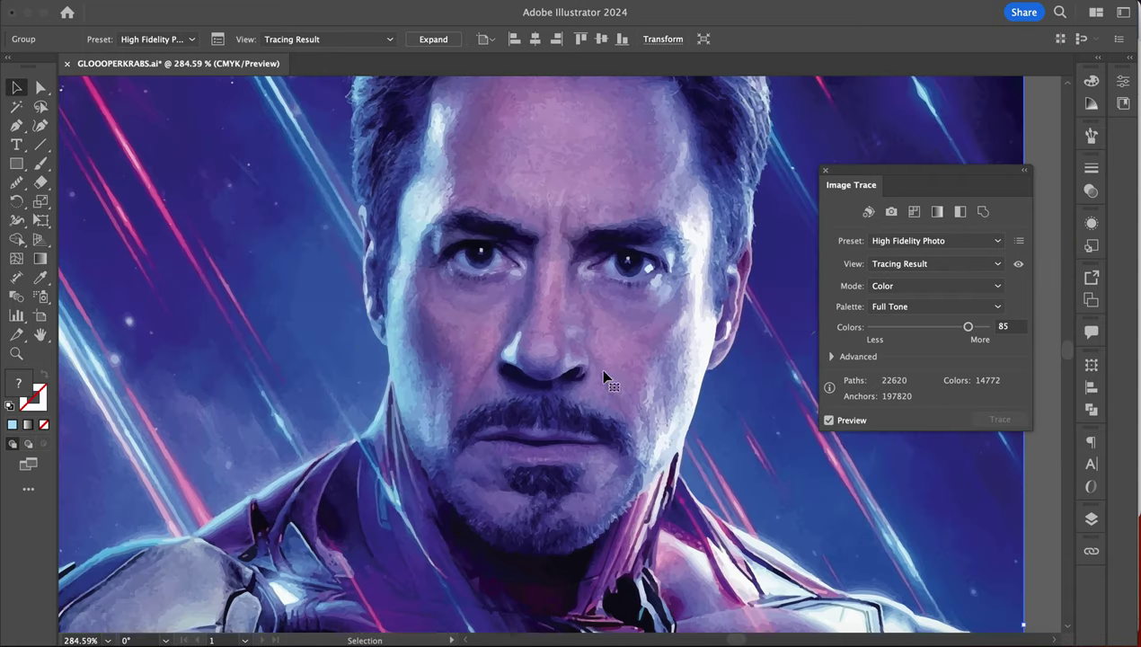
{"action": "scroll", "coordinate": [654, 374], "scroll_direction": "down", "scroll_amount": 3}
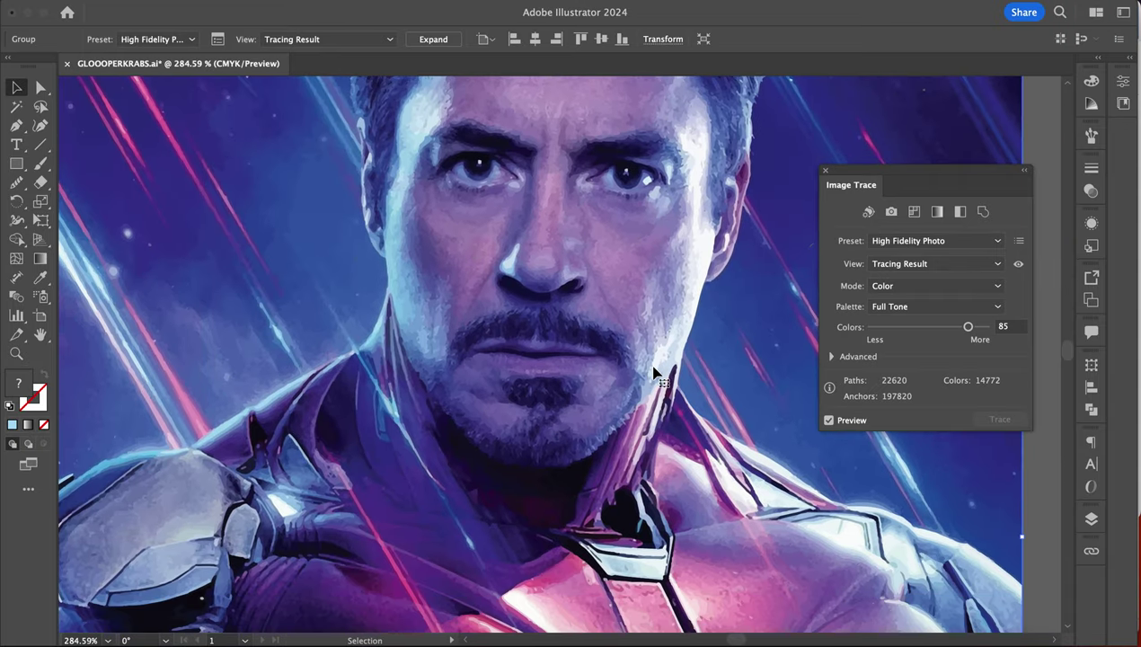
{"action": "scroll", "coordinate": [653, 374], "scroll_direction": "down", "scroll_amount": 5}
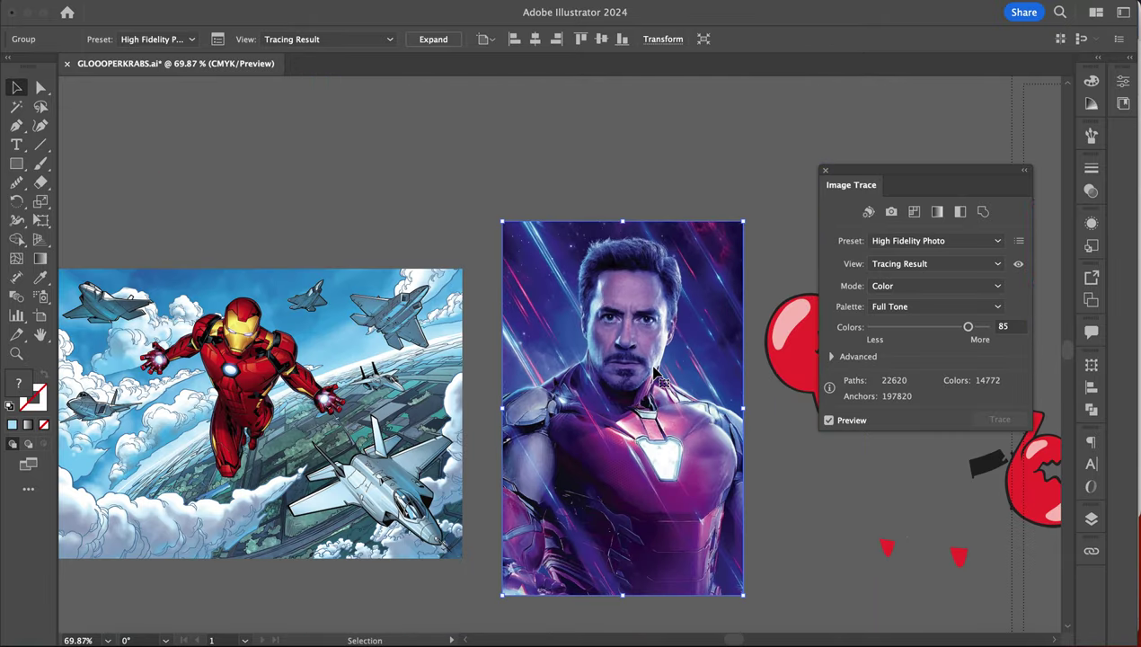
{"action": "scroll", "coordinate": [655, 370], "scroll_direction": "up", "scroll_amount": 7}
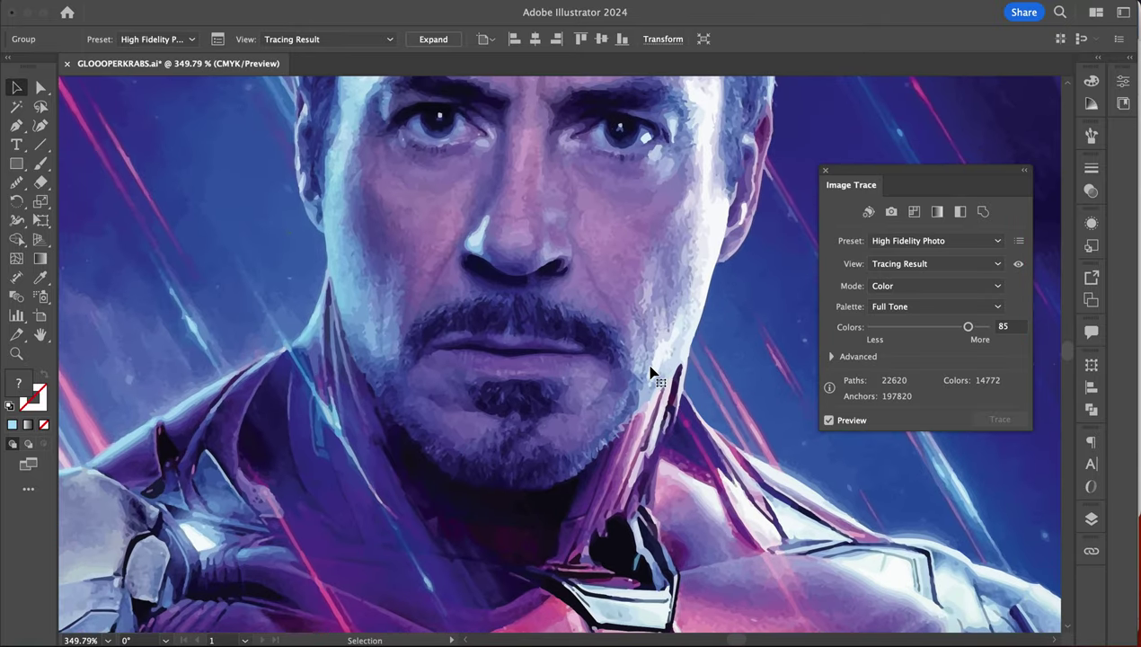
{"action": "scroll", "coordinate": [653, 374], "scroll_direction": "down", "scroll_amount": 3}
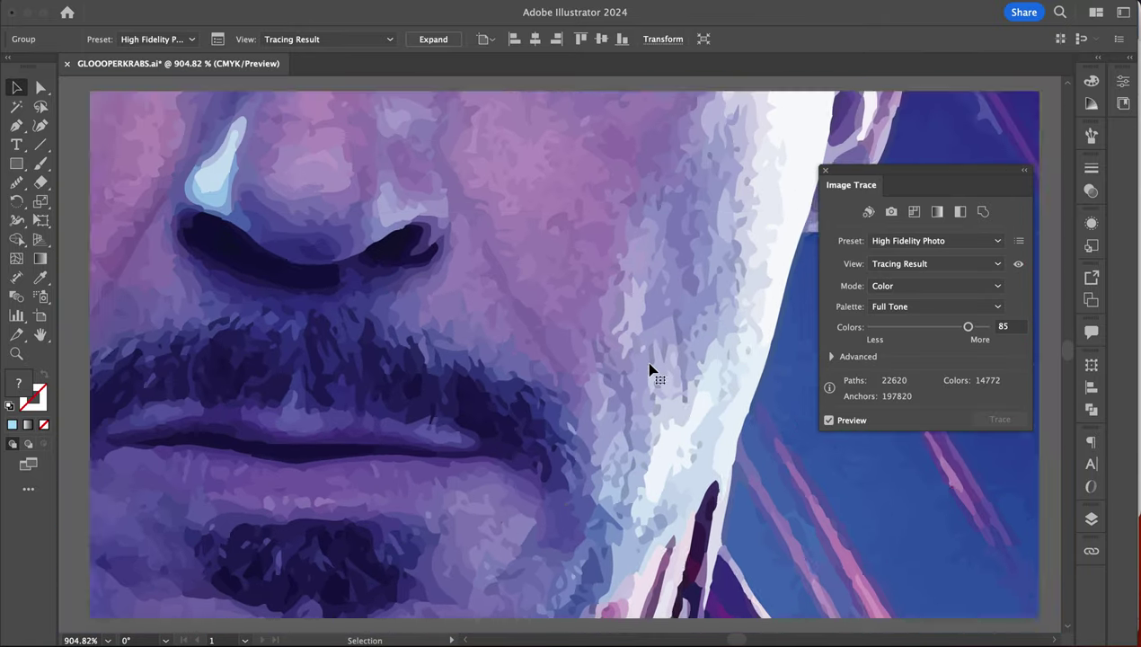
{"action": "scroll", "coordinate": [654, 374], "scroll_direction": "down", "scroll_amount": 2}
{"action": "scroll", "coordinate": [593, 346], "scroll_direction": "down", "scroll_amount": 3}
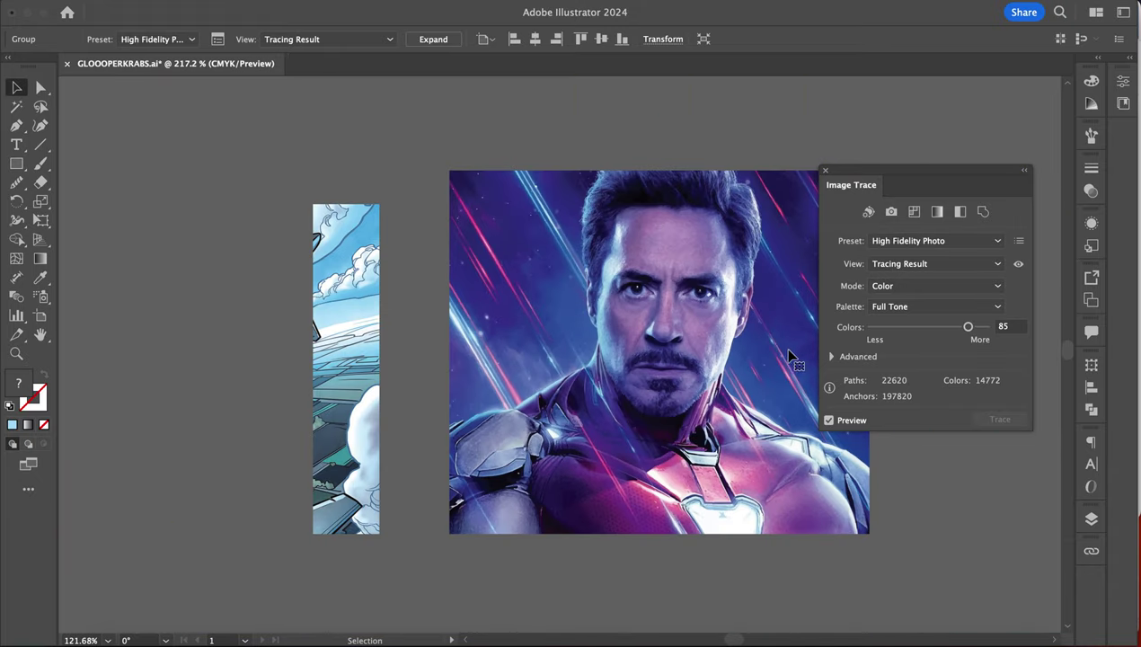
{"action": "scroll", "coordinate": [593, 346], "scroll_direction": "down", "scroll_amount": 1}
{"action": "scroll", "coordinate": [593, 346], "scroll_direction": "right", "scroll_amount": 1}
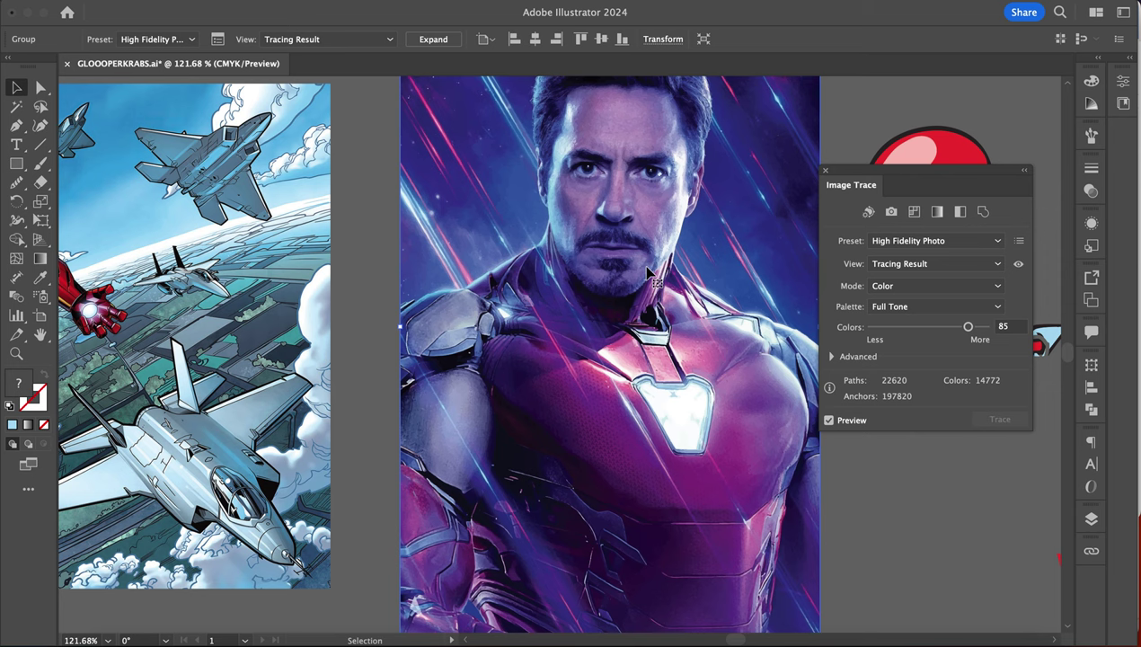
- Reselect the traced portrait and examine the tracing detail in the hair, forehead, eyes and beard against the full image
{"action": "left_click", "coordinate": [861, 494]}
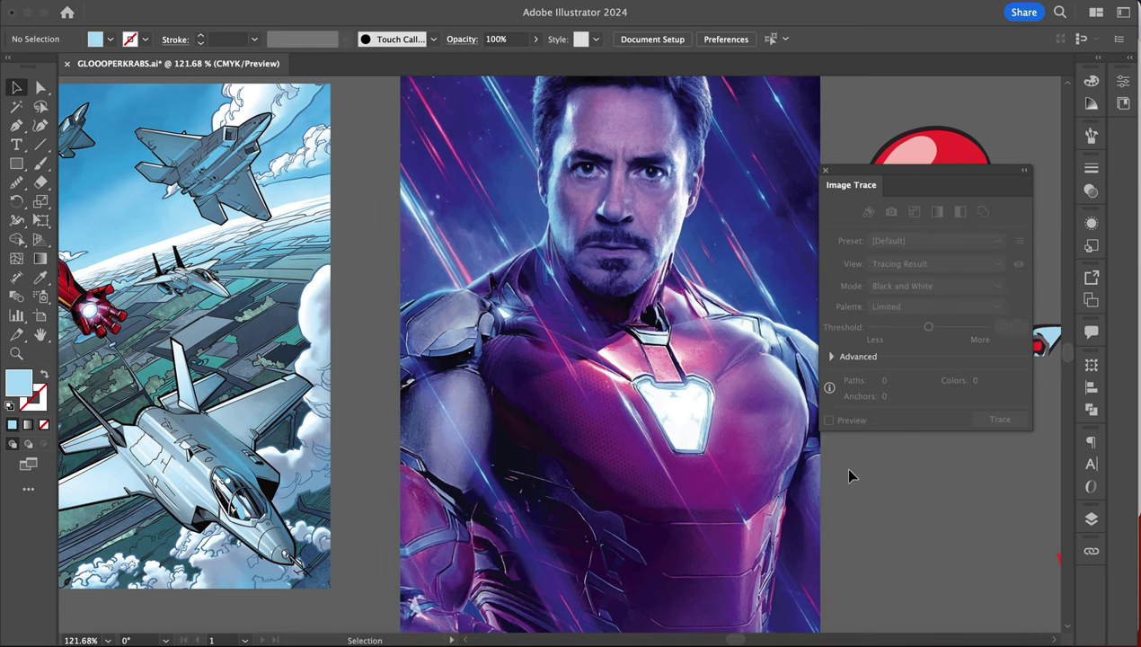
{"action": "scroll", "coordinate": [633, 220], "scroll_direction": "up", "scroll_amount": 1}
{"action": "scroll", "coordinate": [634, 220], "scroll_direction": "right", "scroll_amount": 1}
{"action": "left_click", "coordinate": [634, 220]}
{"action": "scroll", "coordinate": [634, 220], "scroll_direction": "up", "scroll_amount": 2}
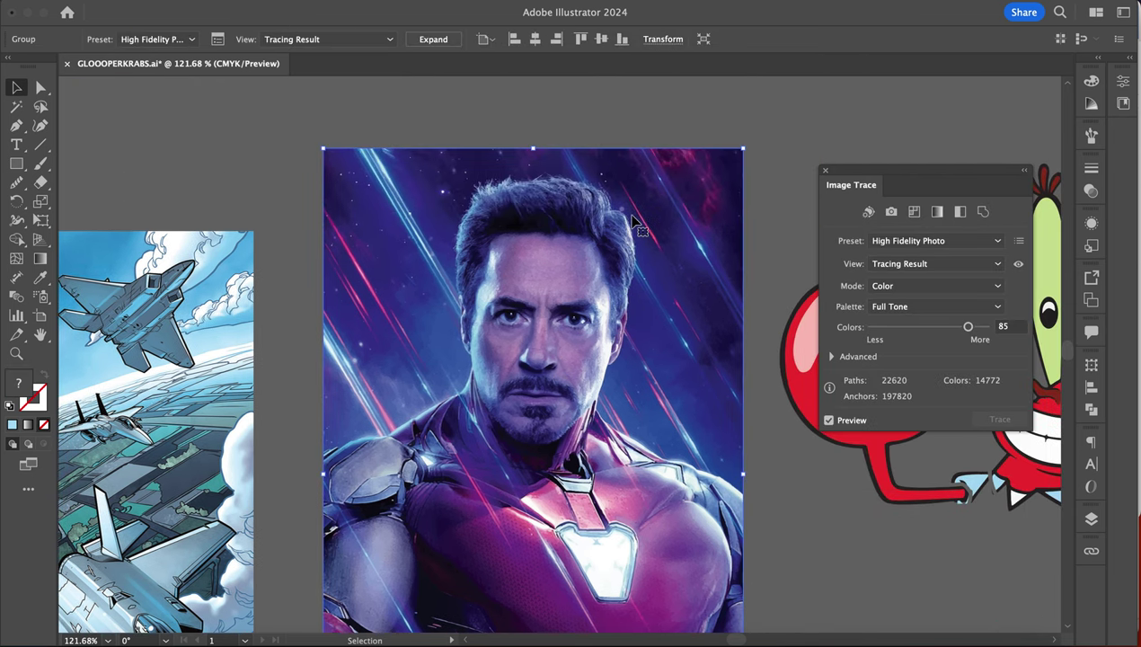
{"action": "scroll", "coordinate": [556, 247], "scroll_direction": "up", "scroll_amount": 3}
{"action": "scroll", "coordinate": [558, 247], "scroll_direction": "up", "scroll_amount": 1}
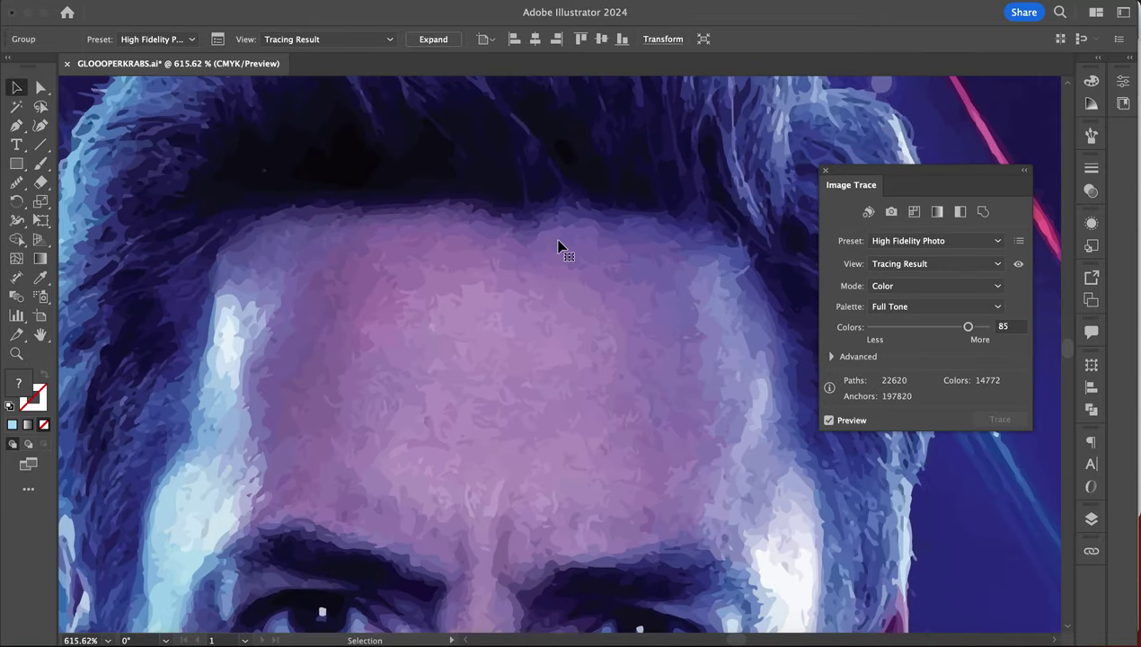
{"action": "scroll", "coordinate": [558, 247], "scroll_direction": "down", "scroll_amount": 5}
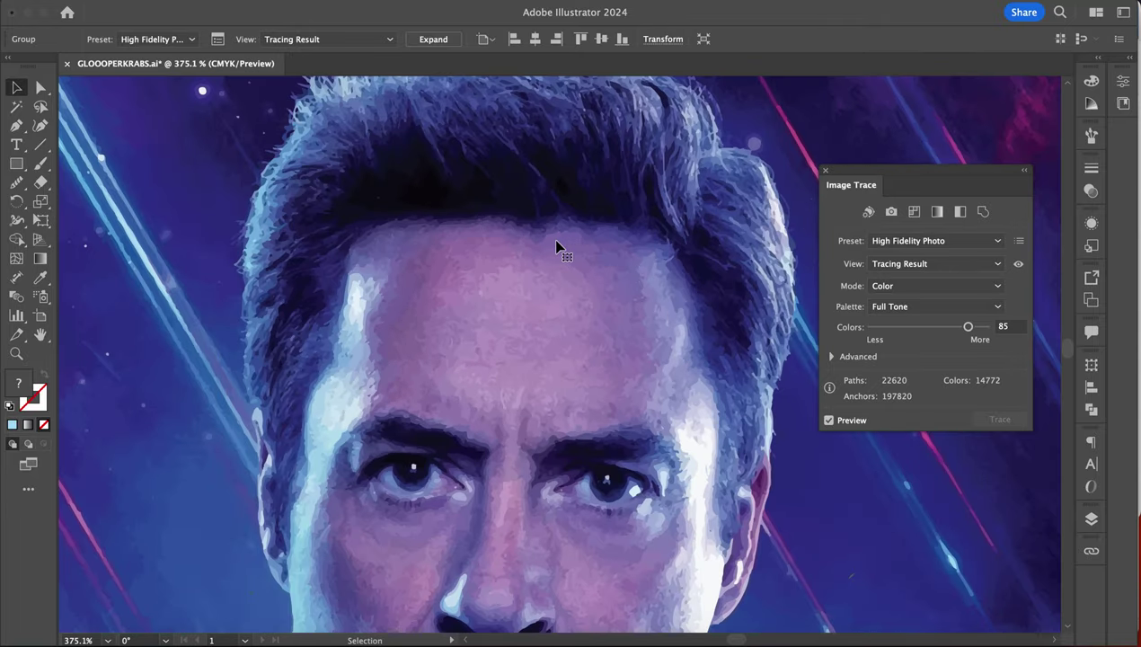
{"action": "scroll", "coordinate": [557, 247], "scroll_direction": "down", "scroll_amount": 2}
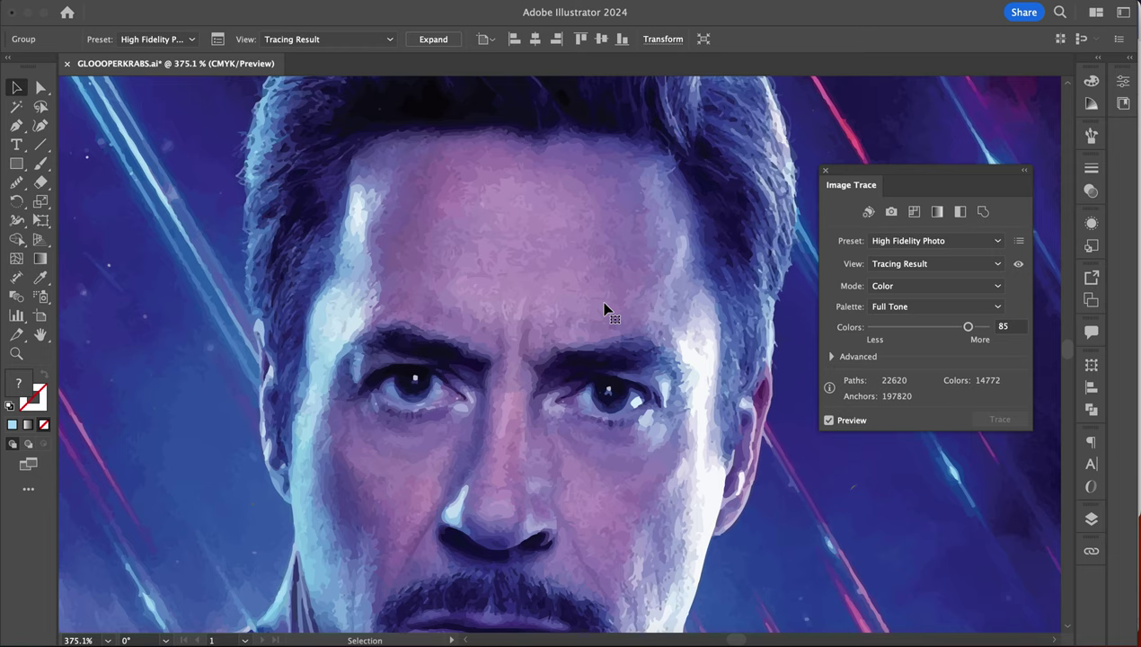
{"action": "scroll", "coordinate": [605, 310], "scroll_direction": "down", "scroll_amount": 2}
{"action": "scroll", "coordinate": [605, 310], "scroll_direction": "down", "scroll_amount": 1}
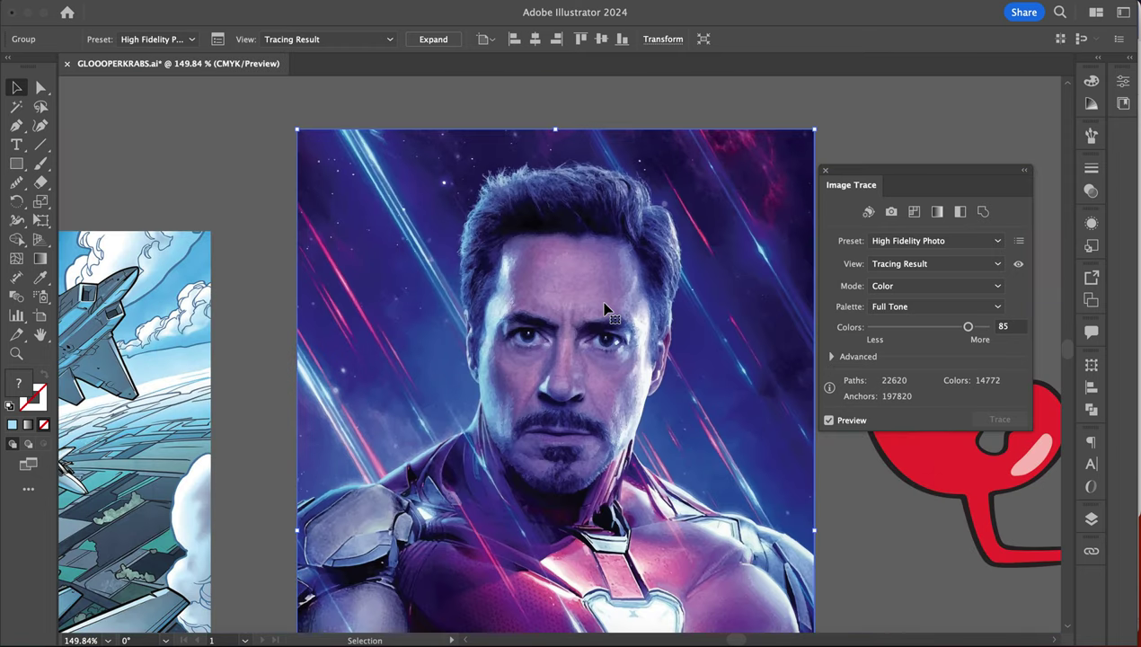
{"action": "scroll", "coordinate": [605, 311], "scroll_direction": "down", "scroll_amount": 2}
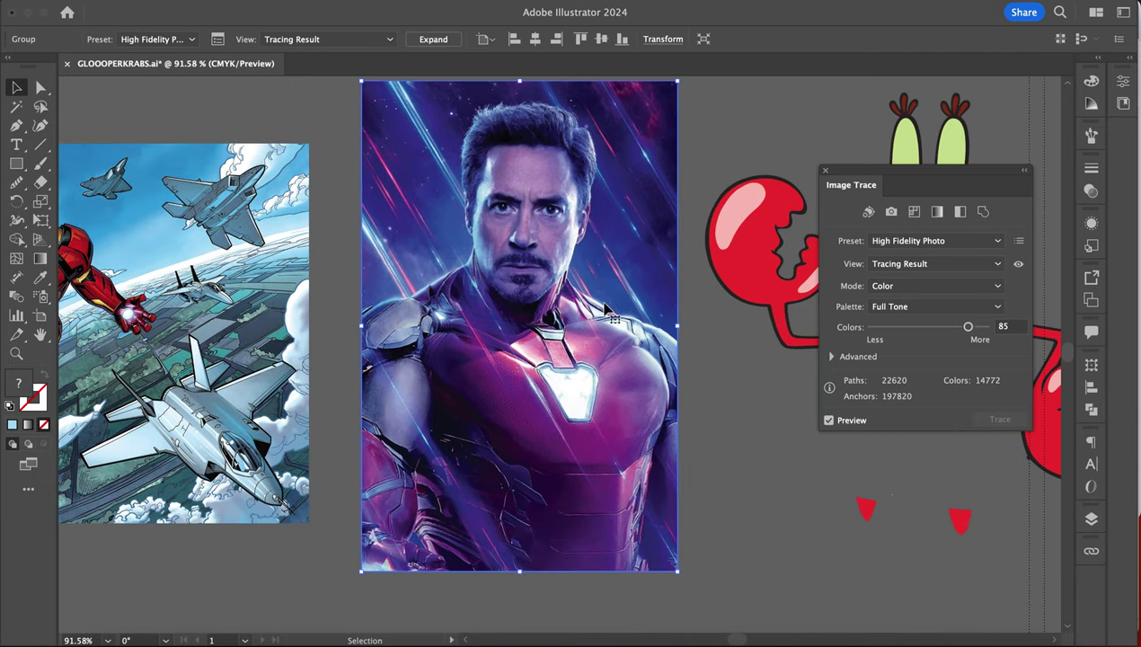
{"action": "scroll", "coordinate": [584, 231], "scroll_direction": "up", "scroll_amount": 6}
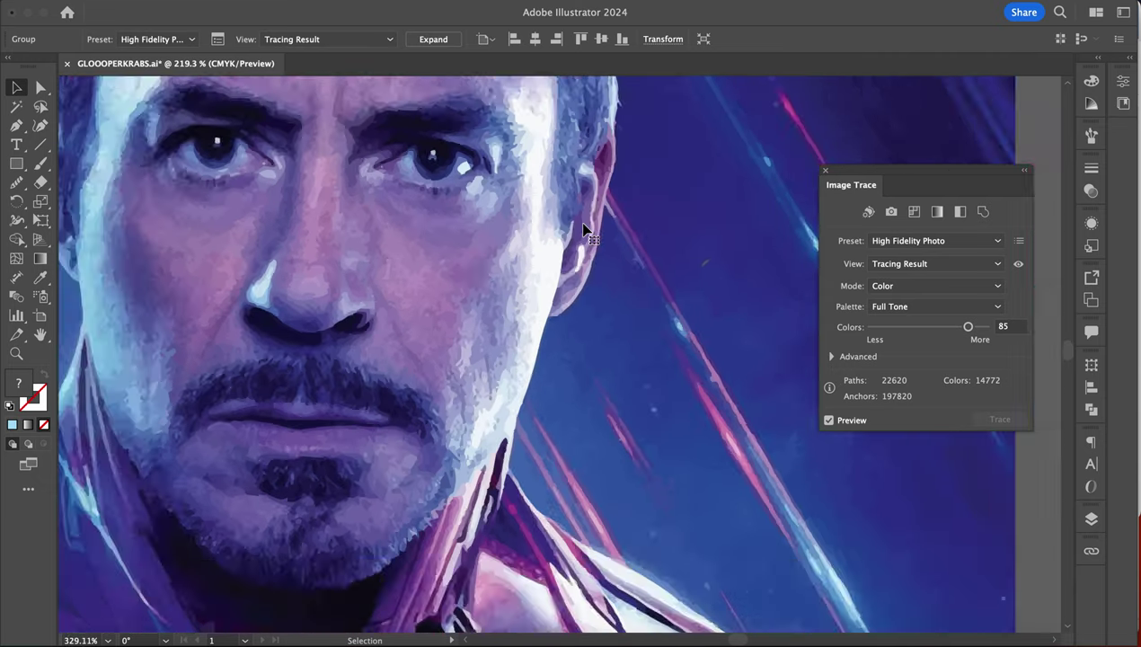
- Examine the high-fidelity trace of the portrait, comparing the colour shapes across the face with the whole figure and armour
{"action": "scroll", "coordinate": [584, 231], "scroll_direction": "up", "scroll_amount": 1}
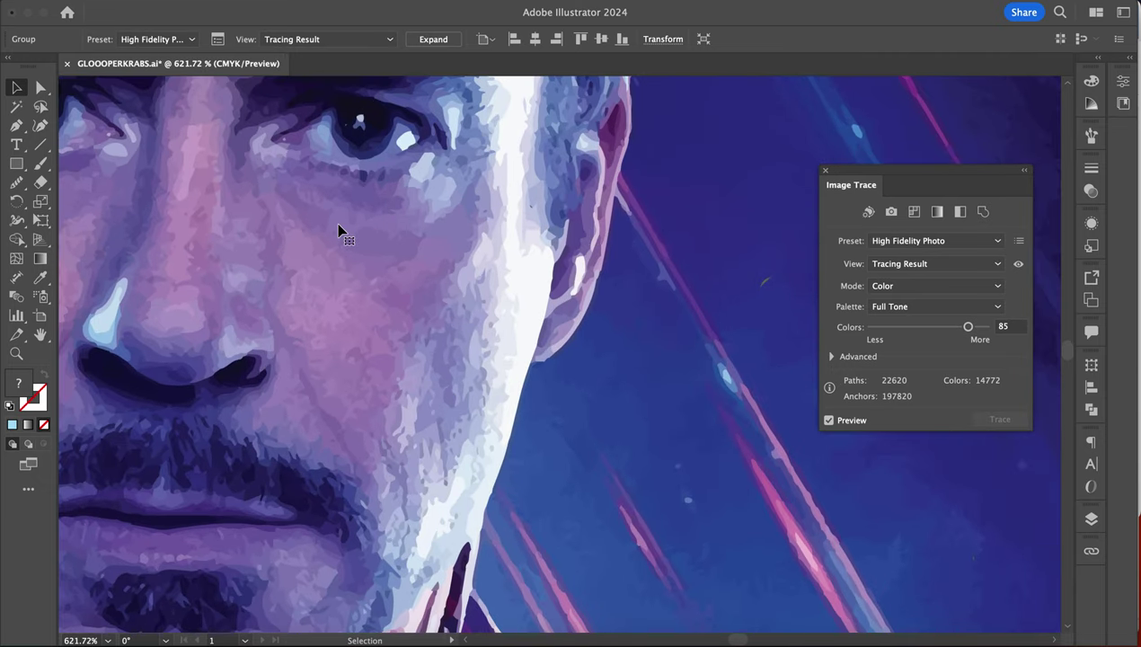
{"action": "scroll", "coordinate": [339, 231], "scroll_direction": "left", "scroll_amount": 5}
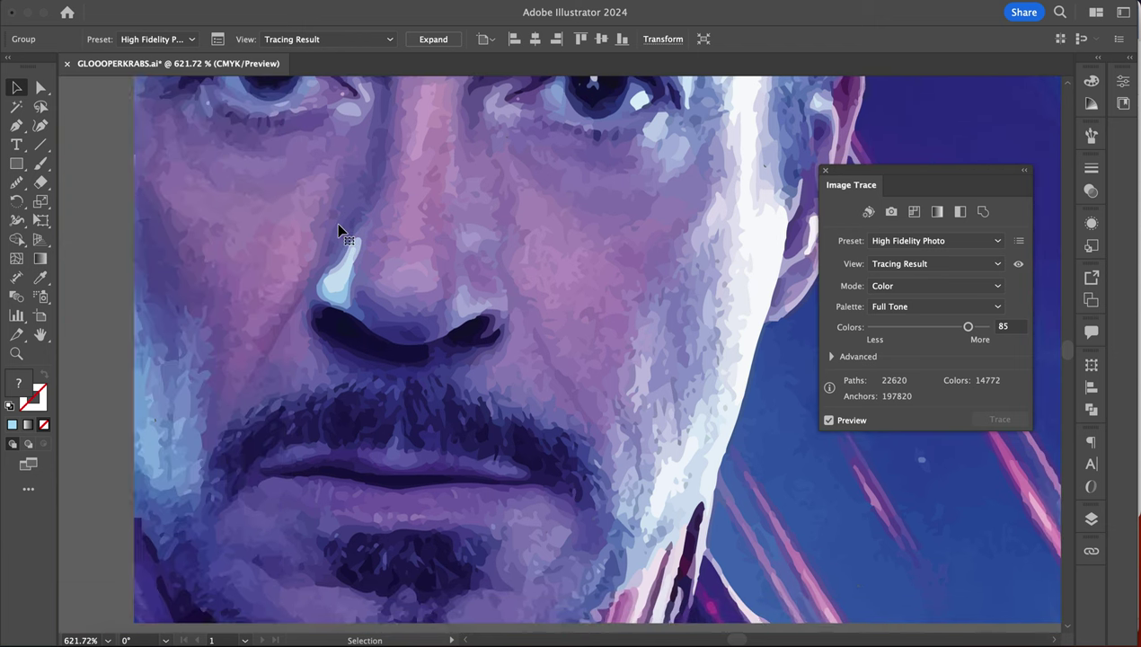
{"action": "scroll", "coordinate": [366, 170], "scroll_direction": "down", "scroll_amount": 1}
{"action": "scroll", "coordinate": [366, 175], "scroll_direction": "down", "scroll_amount": 3}
{"action": "scroll", "coordinate": [375, 177], "scroll_direction": "right", "scroll_amount": 3}
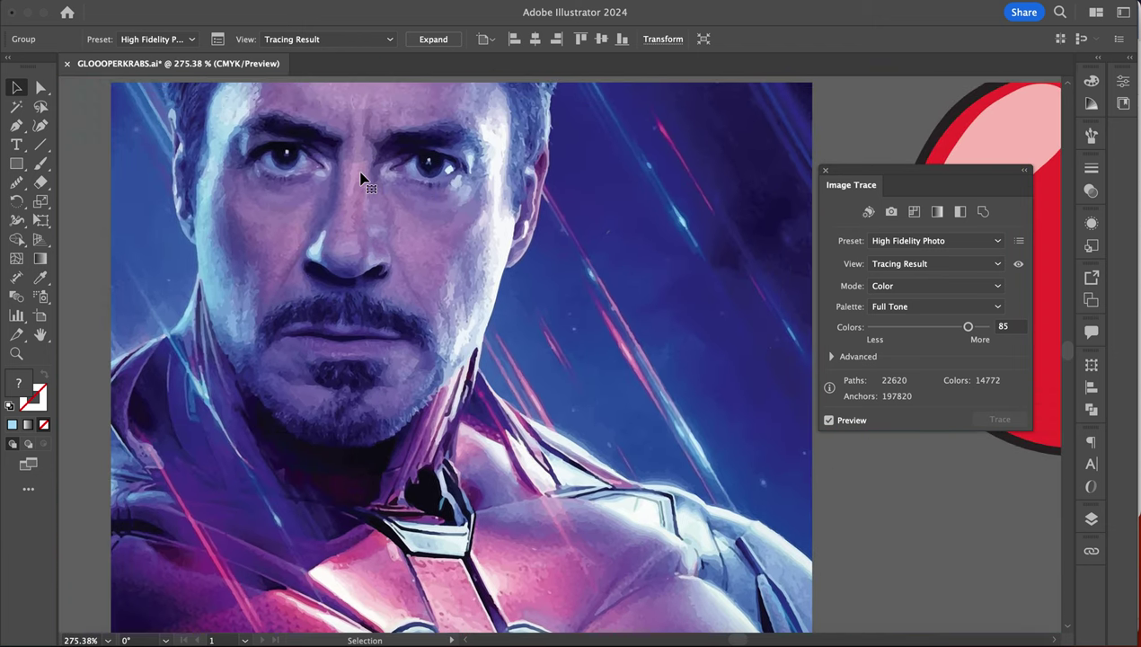
{"action": "scroll", "coordinate": [449, 207], "scroll_direction": "left", "scroll_amount": 5}
{"action": "scroll", "coordinate": [818, 221], "scroll_direction": "down", "scroll_amount": 2}
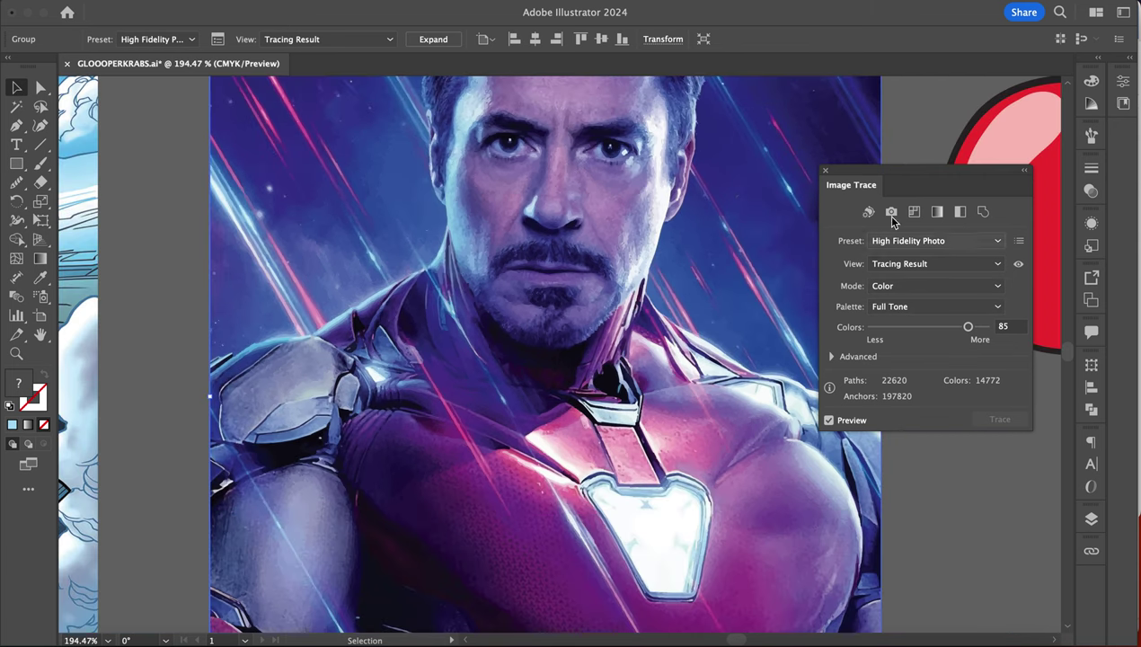
{"action": "scroll", "coordinate": [566, 208], "scroll_direction": "left", "scroll_amount": 3}
{"action": "scroll", "coordinate": [492, 300], "scroll_direction": "left", "scroll_amount": 1}
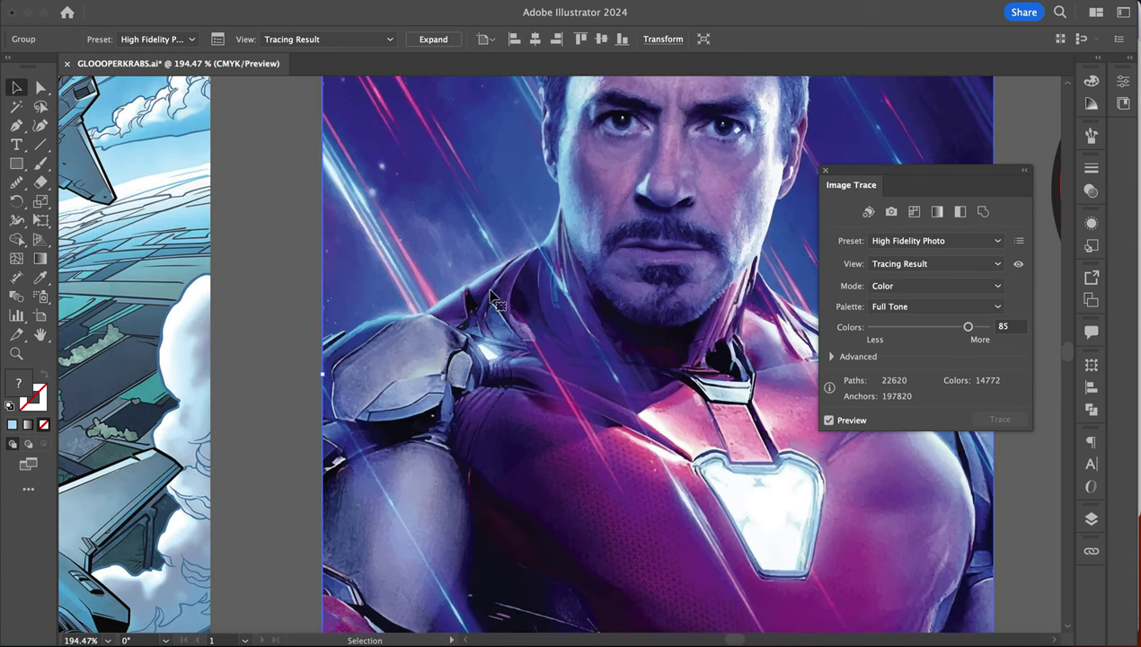
- Delete the traced Iron Man portrait from the canvas
{"action": "key", "text": "Delete"}
{"action": "scroll", "coordinate": [235, 272], "scroll_direction": "left", "scroll_amount": 15}
{"action": "scroll", "coordinate": [214, 281], "scroll_direction": "down", "scroll_amount": 2}
{"action": "scroll", "coordinate": [214, 281], "scroll_direction": "up", "scroll_amount": 5}
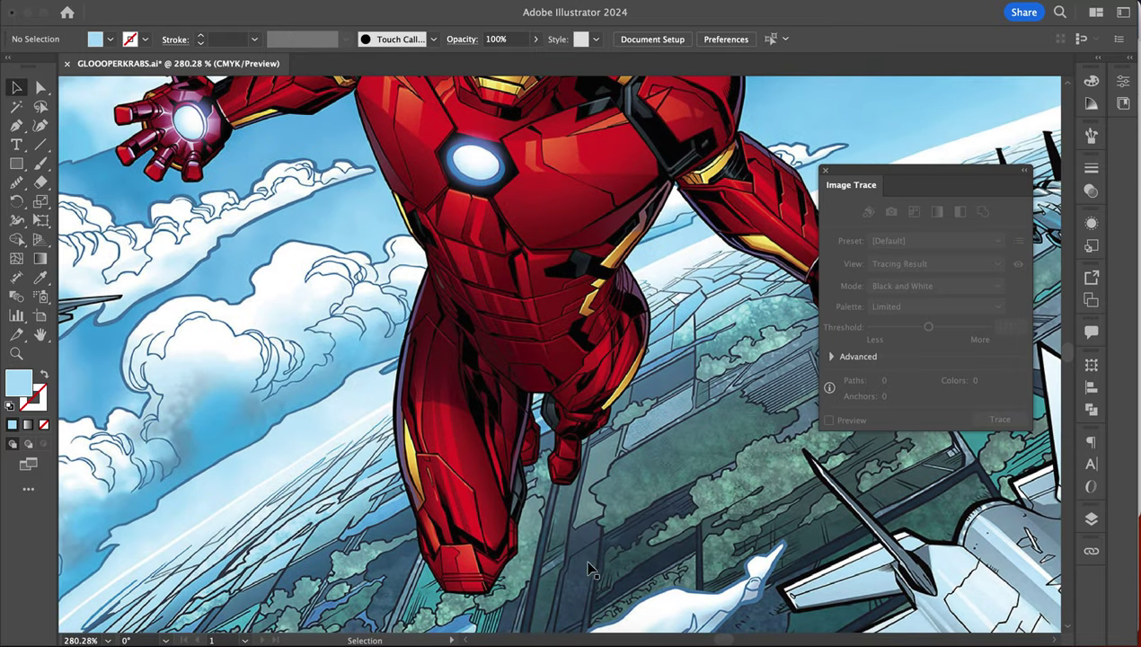
- Select the comic illustration of Iron Man flying among jets and trace it with the Low Fidelity Photo preset
{"action": "scroll", "coordinate": [506, 396], "scroll_direction": "up", "scroll_amount": 5}
{"action": "scroll", "coordinate": [506, 395], "scroll_direction": "down", "scroll_amount": 2}
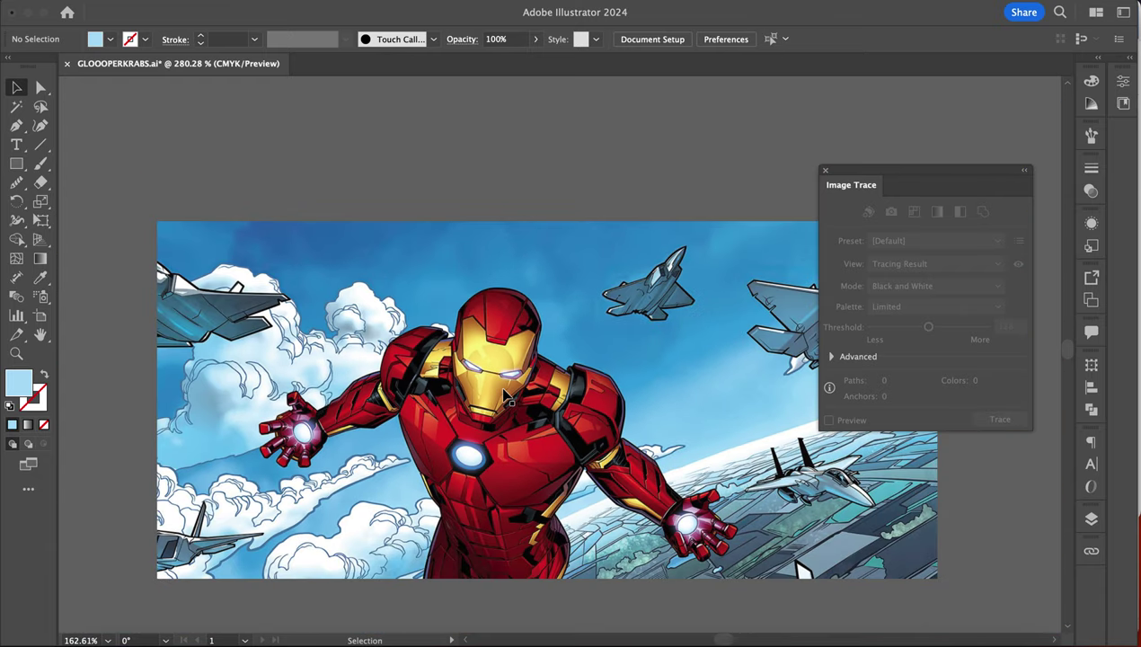
{"action": "scroll", "coordinate": [506, 395], "scroll_direction": "down", "scroll_amount": 1}
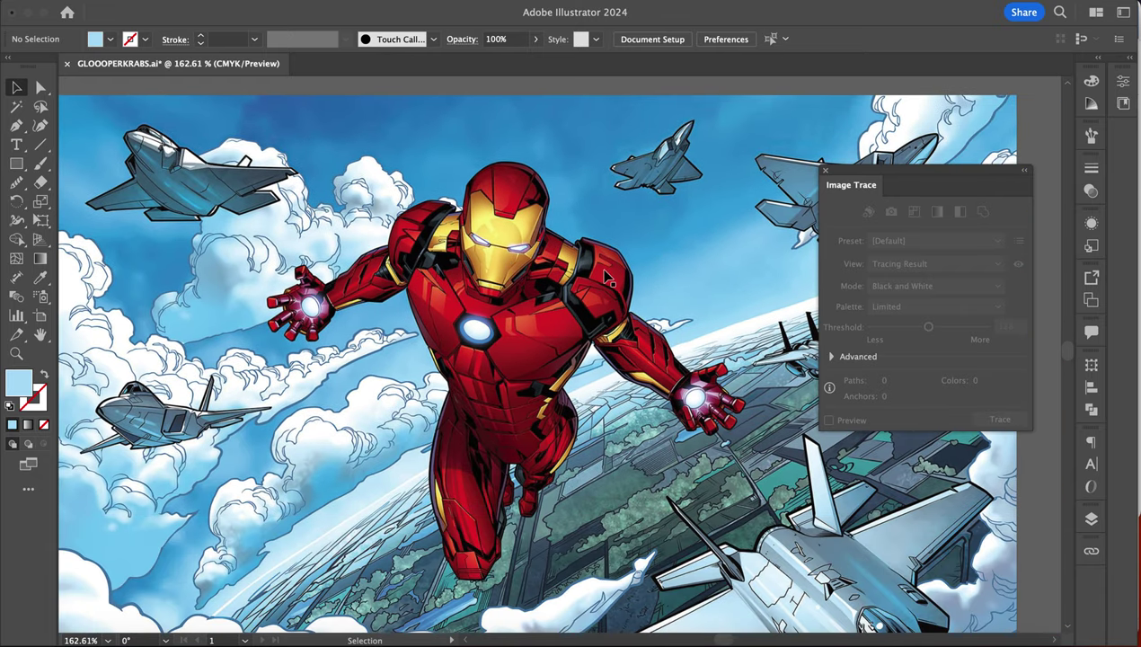
{"action": "left_click", "coordinate": [541, 240]}
{"action": "scroll", "coordinate": [540, 240], "scroll_direction": "down", "scroll_amount": 3}
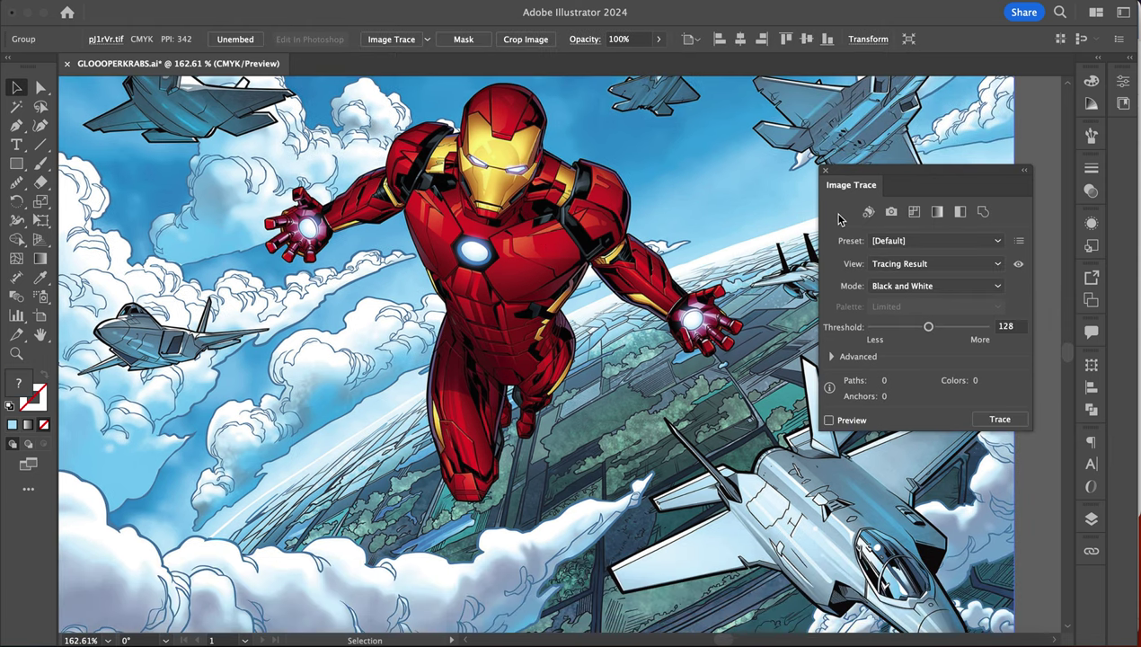
{"action": "left_click", "coordinate": [1000, 243]}
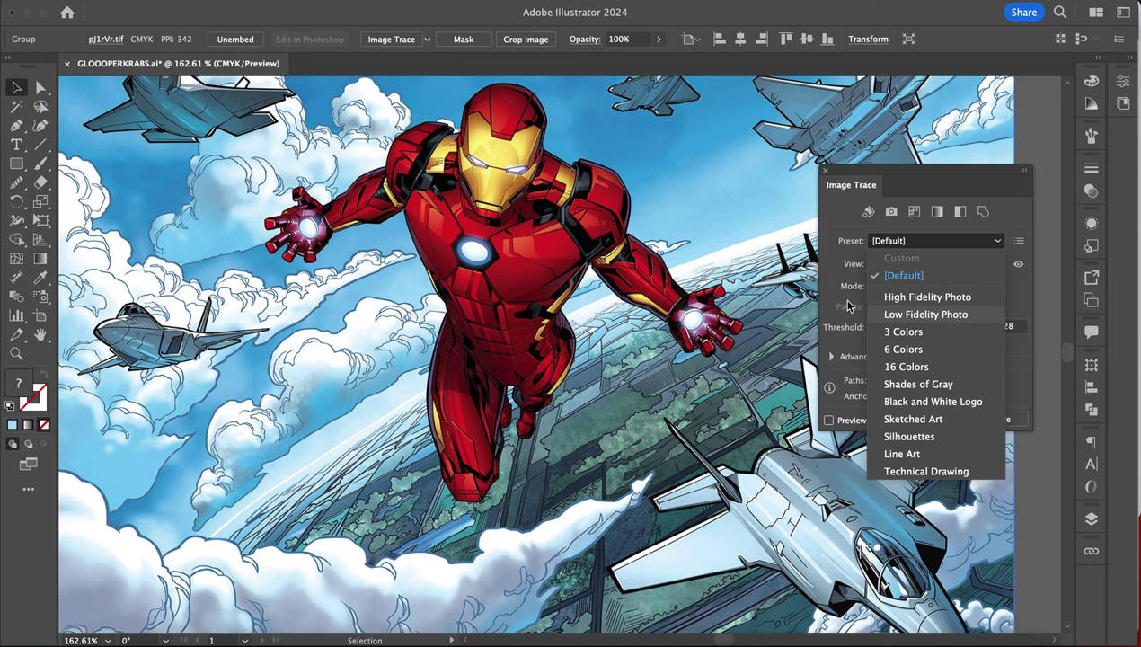
{"action": "key", "text": "Return"}
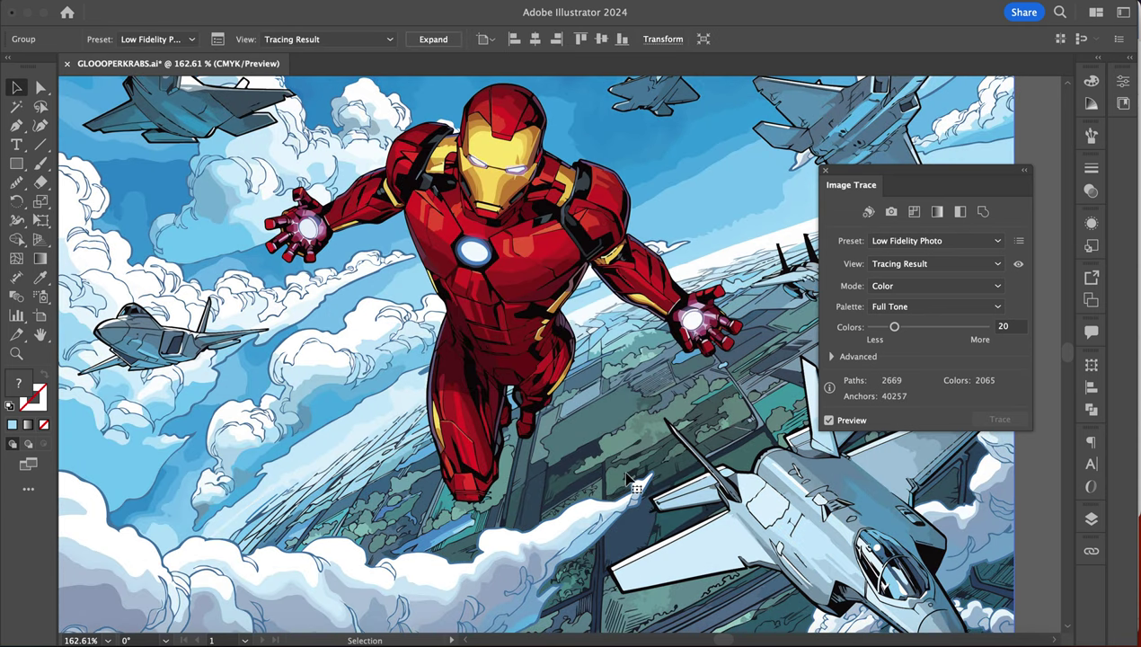
- Examine the low-fidelity trace of the comic illustration, checking the figure, the clouds and the colour shapes in the sky above the helmet
{"action": "scroll", "coordinate": [629, 480], "scroll_direction": "left", "scroll_amount": 8}
{"action": "scroll", "coordinate": [629, 481], "scroll_direction": "up", "scroll_amount": 2}
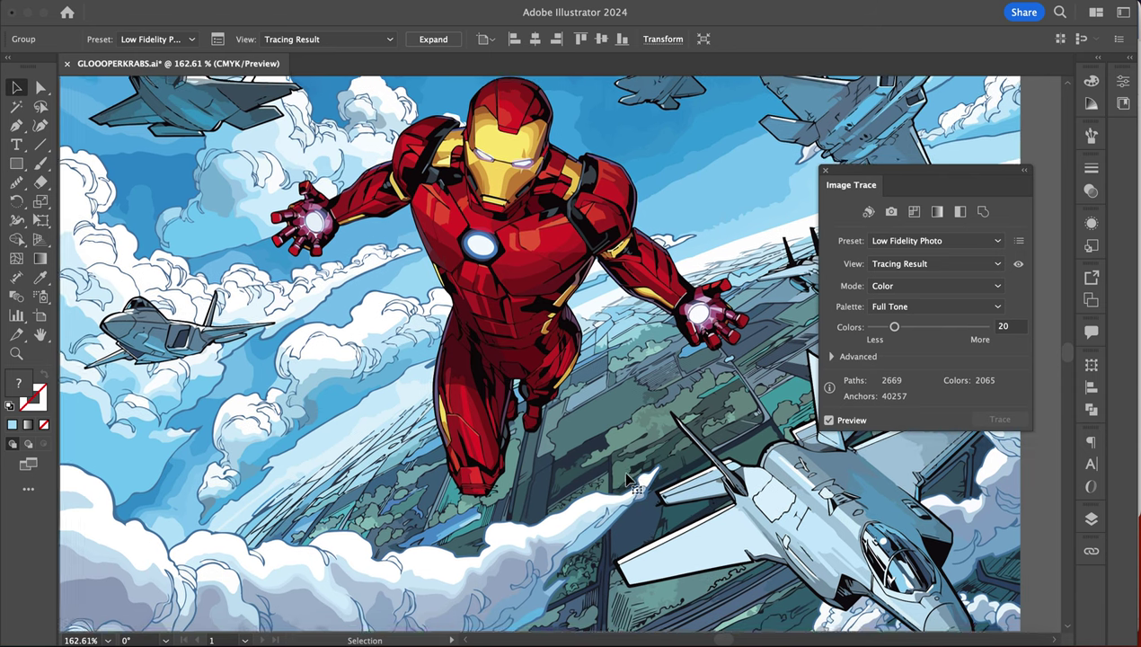
{"action": "scroll", "coordinate": [627, 476], "scroll_direction": "right", "scroll_amount": 9}
{"action": "scroll", "coordinate": [626, 477], "scroll_direction": "up", "scroll_amount": 7}
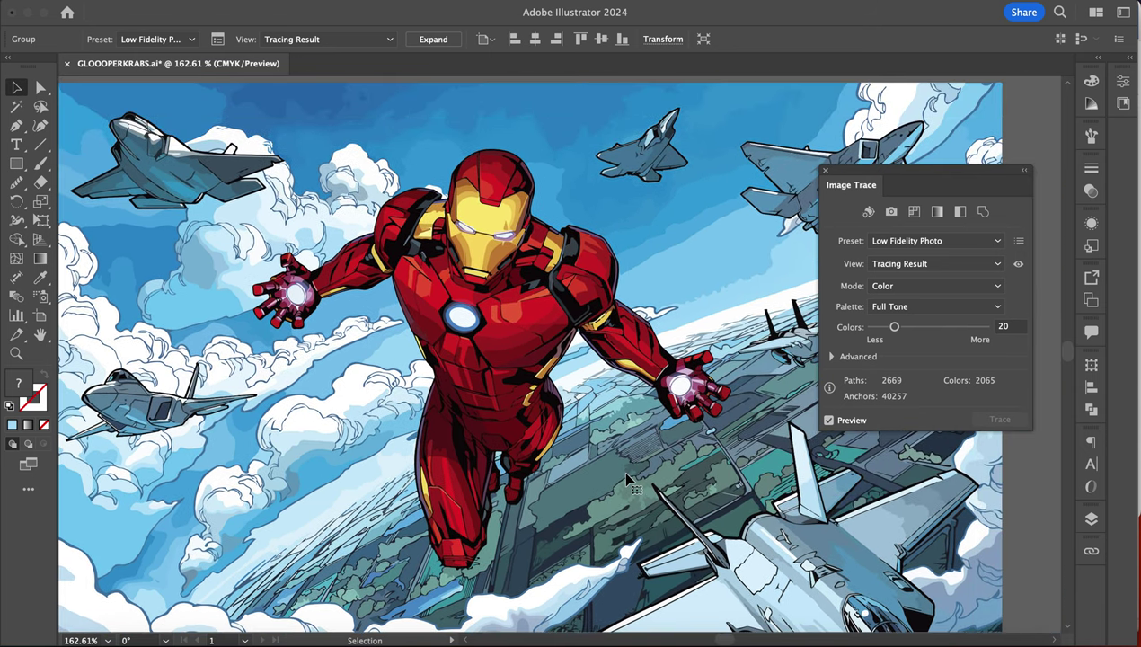
{"action": "scroll", "coordinate": [753, 186], "scroll_direction": "left", "scroll_amount": 10}
{"action": "scroll", "coordinate": [753, 186], "scroll_direction": "up", "scroll_amount": 3}
{"action": "scroll", "coordinate": [753, 187], "scroll_direction": "up", "scroll_amount": 5}
{"action": "scroll", "coordinate": [753, 187], "scroll_direction": "left", "scroll_amount": 2}
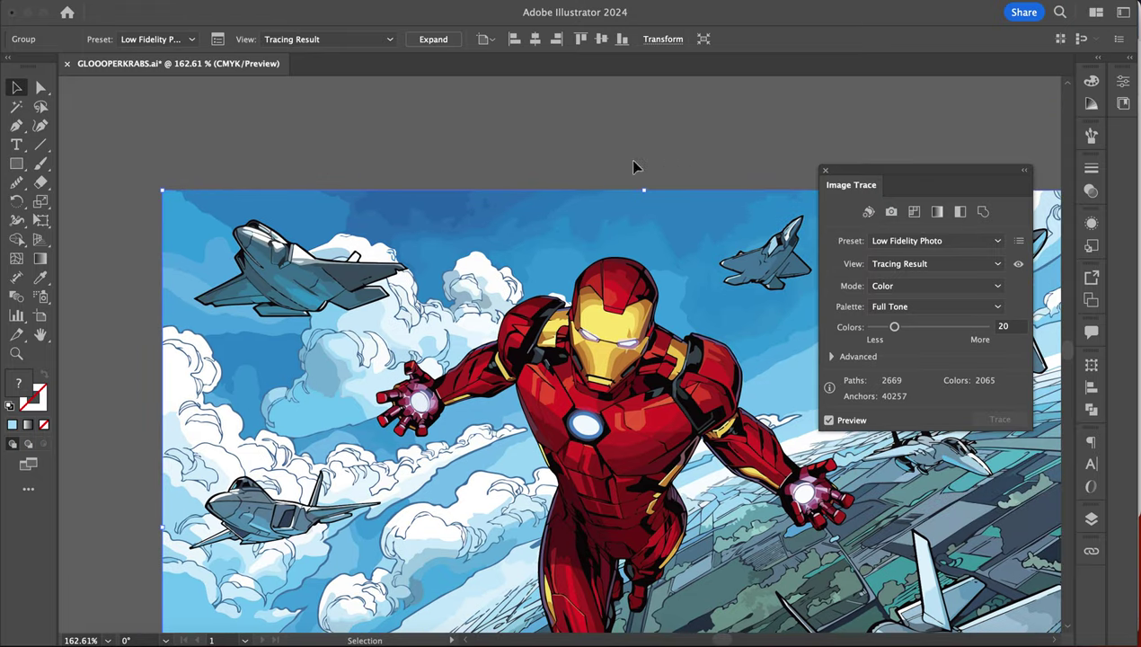
{"action": "scroll", "coordinate": [598, 214], "scroll_direction": "up", "scroll_amount": 10}
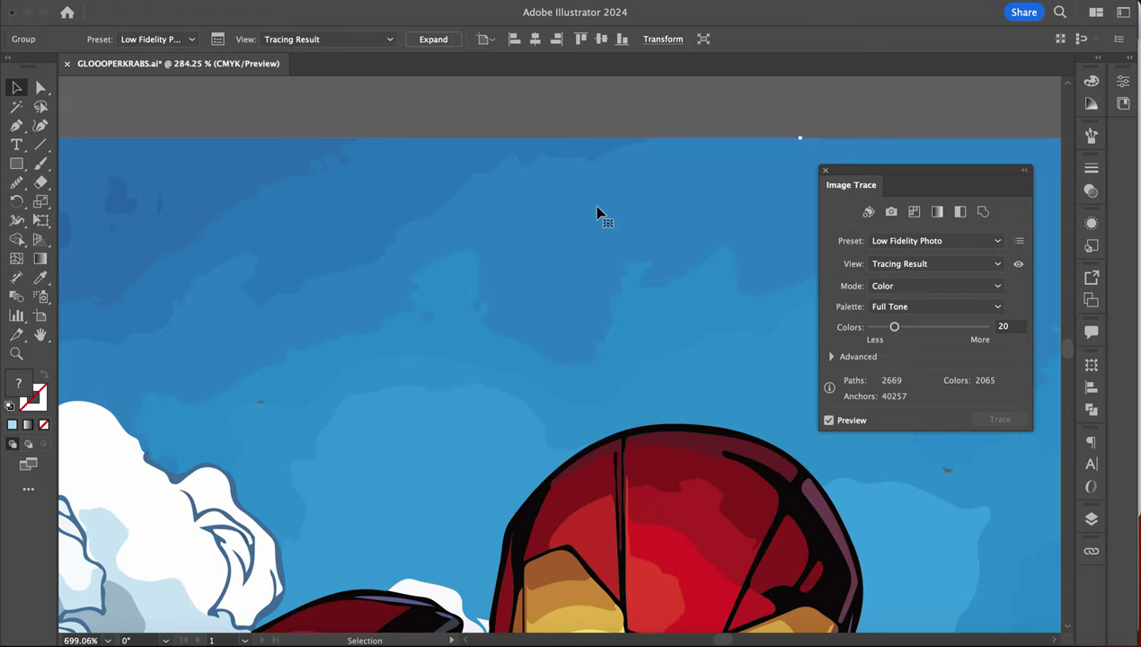
{"action": "scroll", "coordinate": [599, 214], "scroll_direction": "down", "scroll_amount": 2}
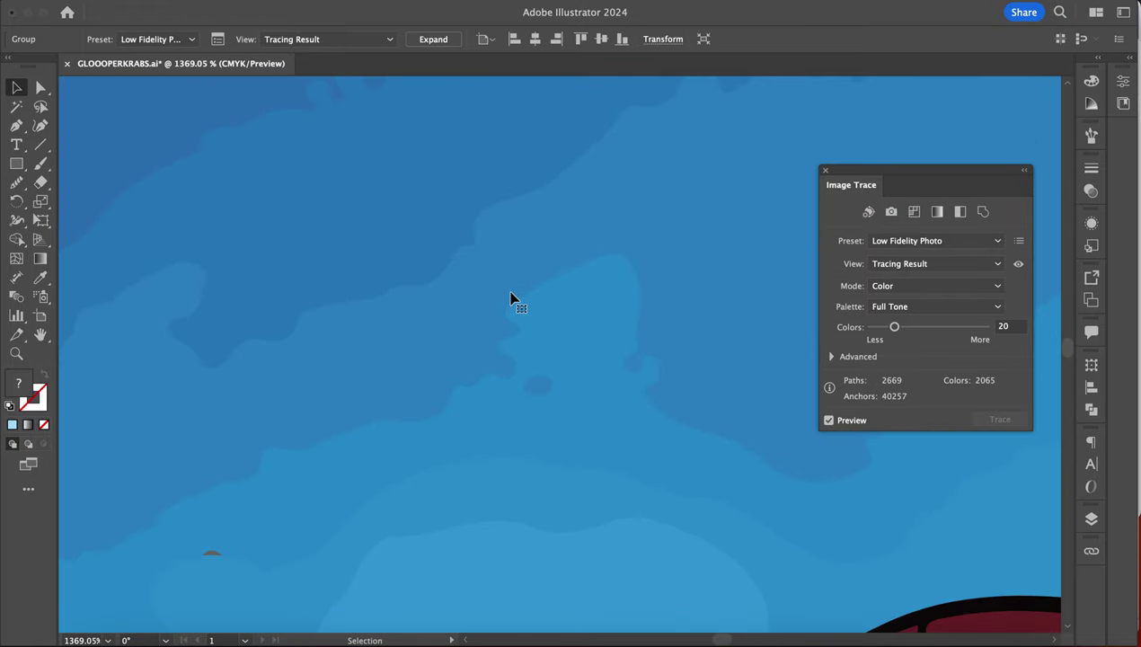
{"action": "scroll", "coordinate": [510, 299], "scroll_direction": "down", "scroll_amount": 4}
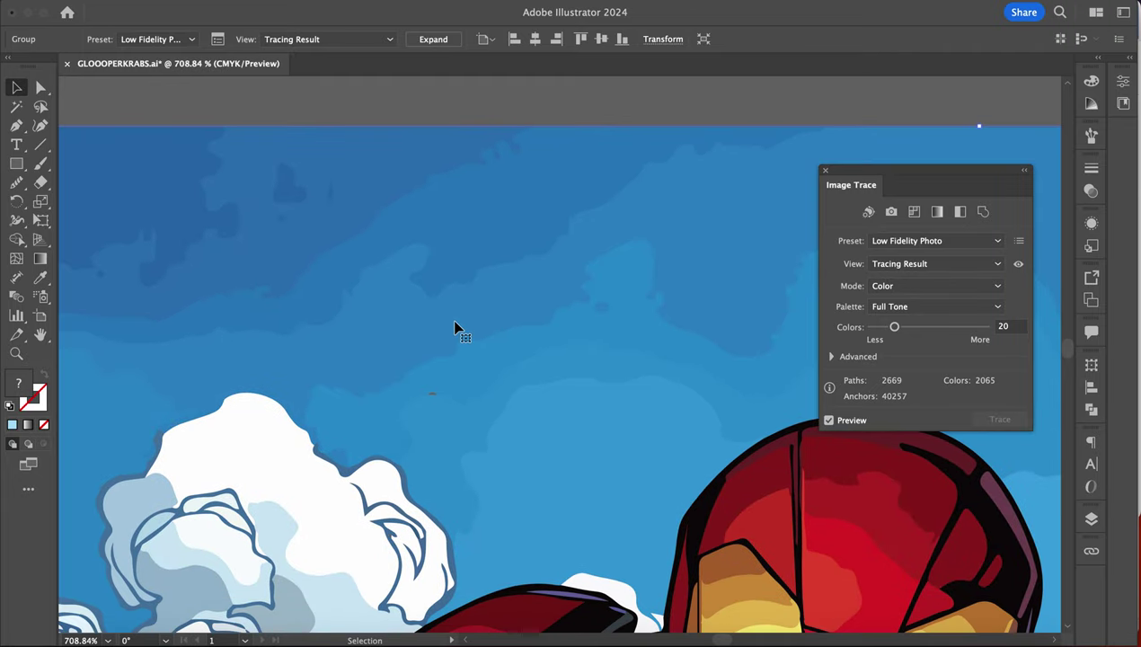
- Expand the traced comic illustration into editable vector paths
{"action": "left_click", "coordinate": [431, 39]}
{"action": "scroll", "coordinate": [433, 235], "scroll_direction": "down", "scroll_amount": 5}
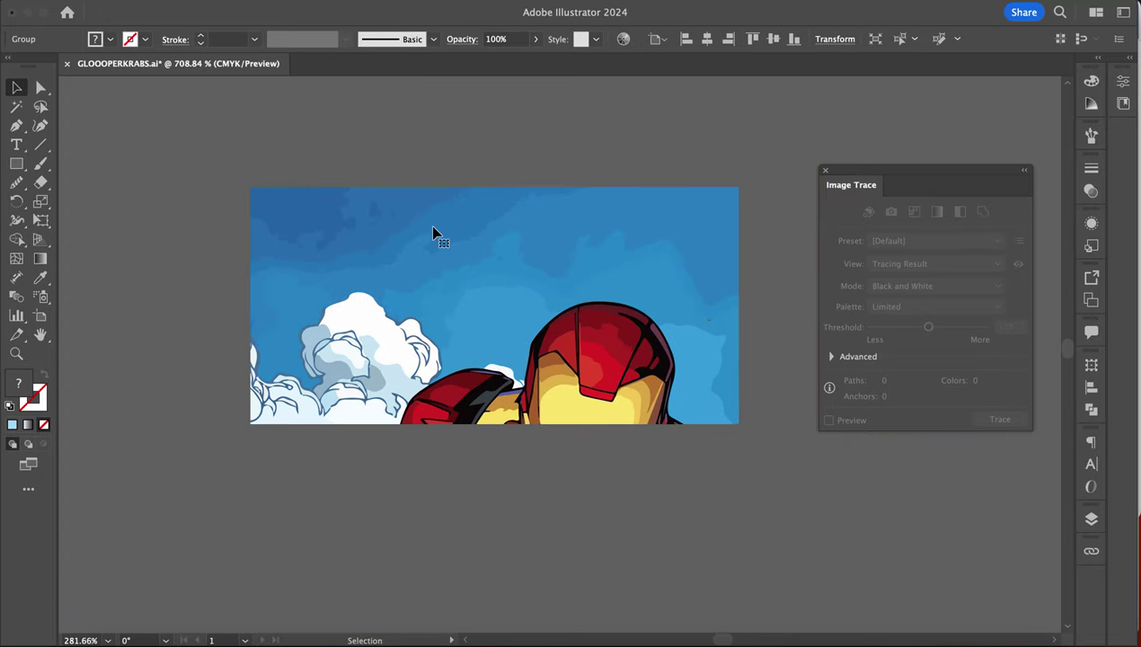
{"action": "scroll", "coordinate": [433, 235], "scroll_direction": "up", "scroll_amount": 4}
- Try to merge the blue sky shapes above Iron Man's helmet with the Shape Builder tool
{"action": "key", "text": "a"}
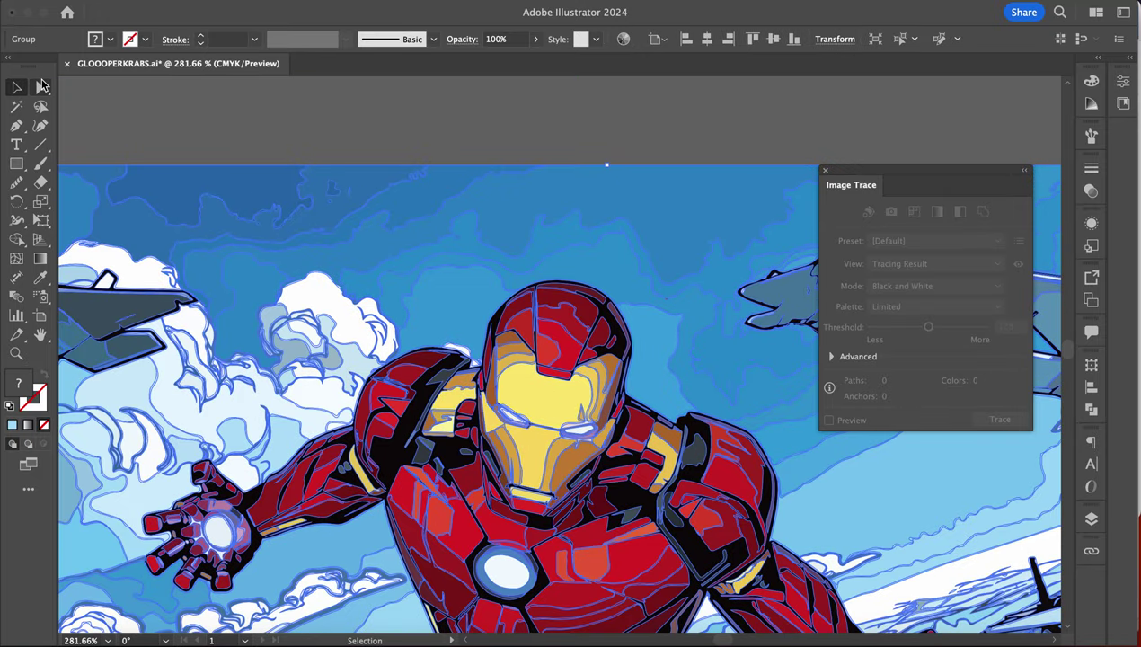
{"action": "scroll", "coordinate": [422, 409], "scroll_direction": "down", "scroll_amount": 2}
{"action": "scroll", "coordinate": [547, 248], "scroll_direction": "down", "scroll_amount": 2}
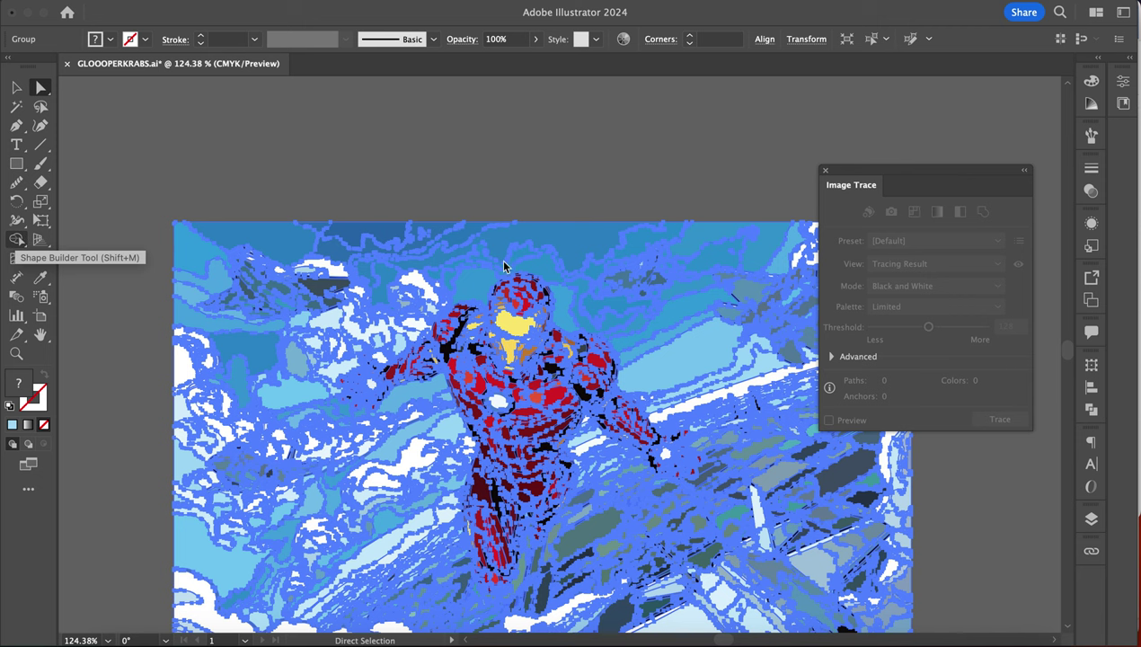
{"action": "key", "text": "shift+m"}
{"action": "scroll", "coordinate": [491, 301], "scroll_direction": "up", "scroll_amount": 4}
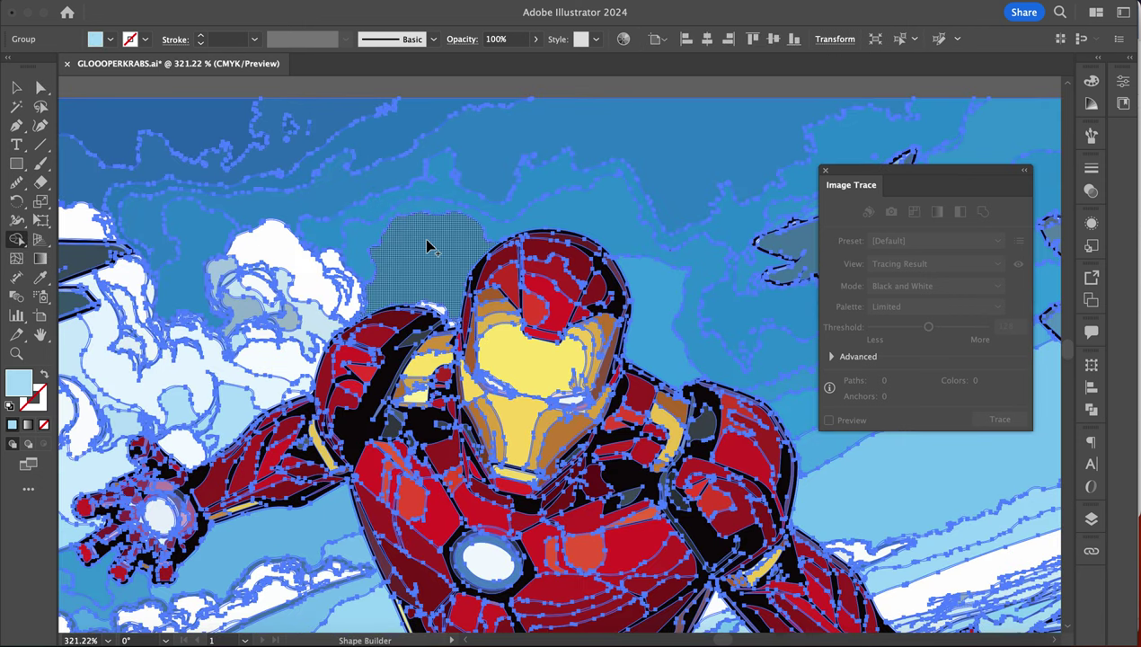
{"action": "left_click_drag", "start_coordinate": [439, 229], "coordinate": [381, 142]}
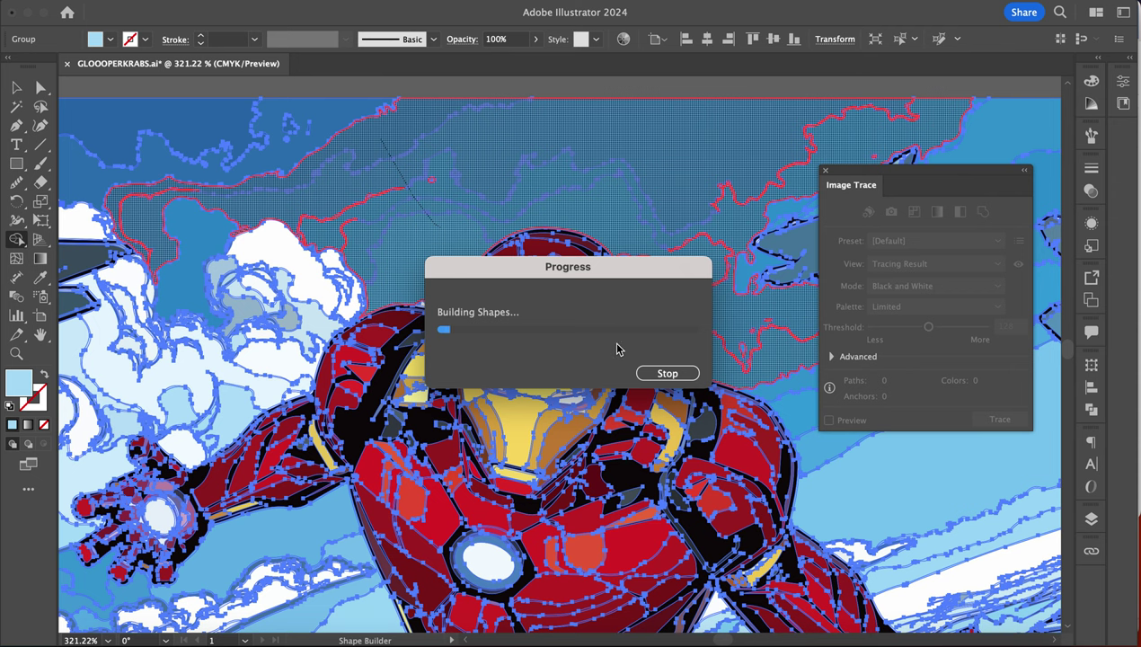
{"action": "left_click", "coordinate": [665, 374]}
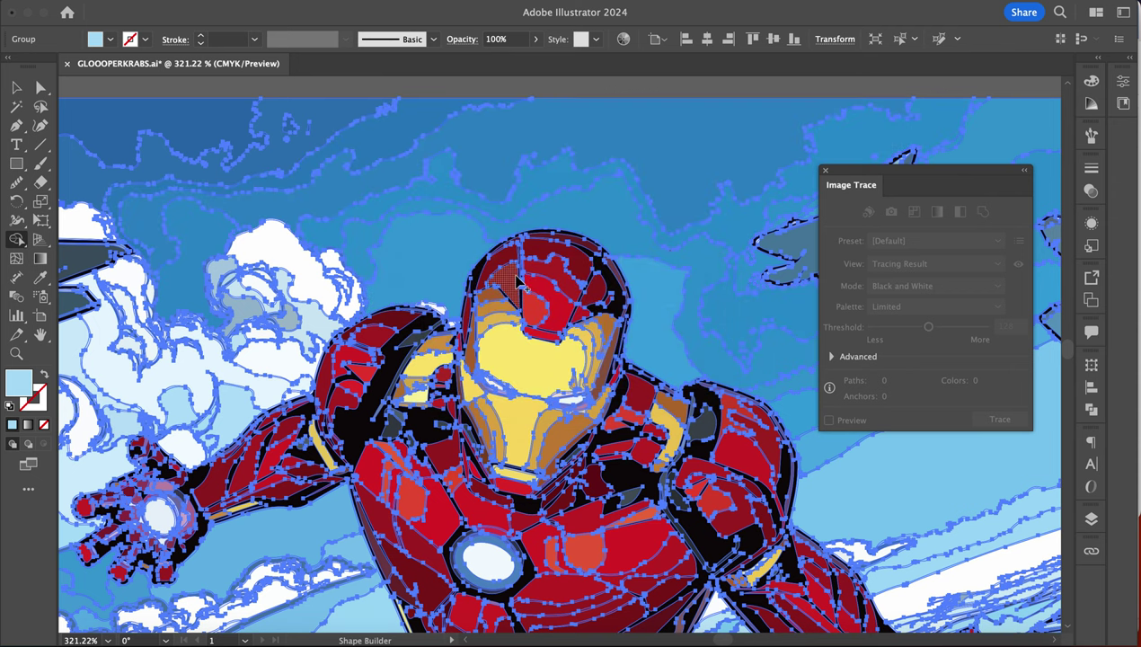
- Return to the Selection tool and deselect the expanded comic illustration
{"action": "key", "text": "super+0"}
{"action": "scroll", "coordinate": [519, 282], "scroll_direction": "up", "scroll_amount": 5}
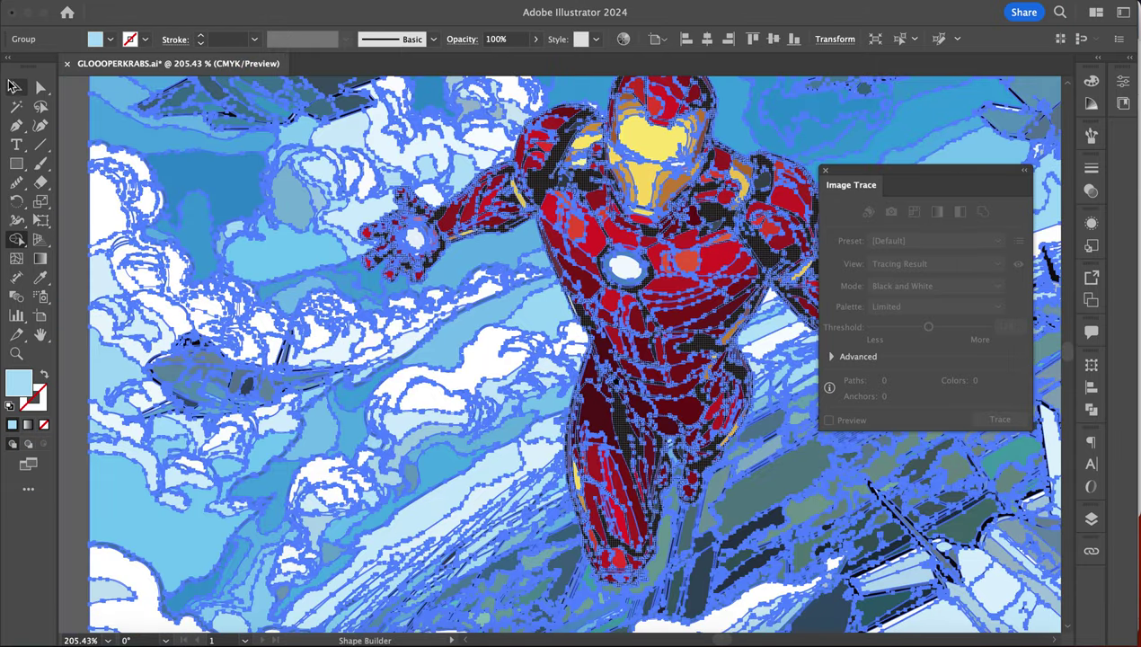
{"action": "left_click", "coordinate": [14, 89]}
{"action": "scroll", "coordinate": [350, 269], "scroll_direction": "down", "scroll_amount": 4}
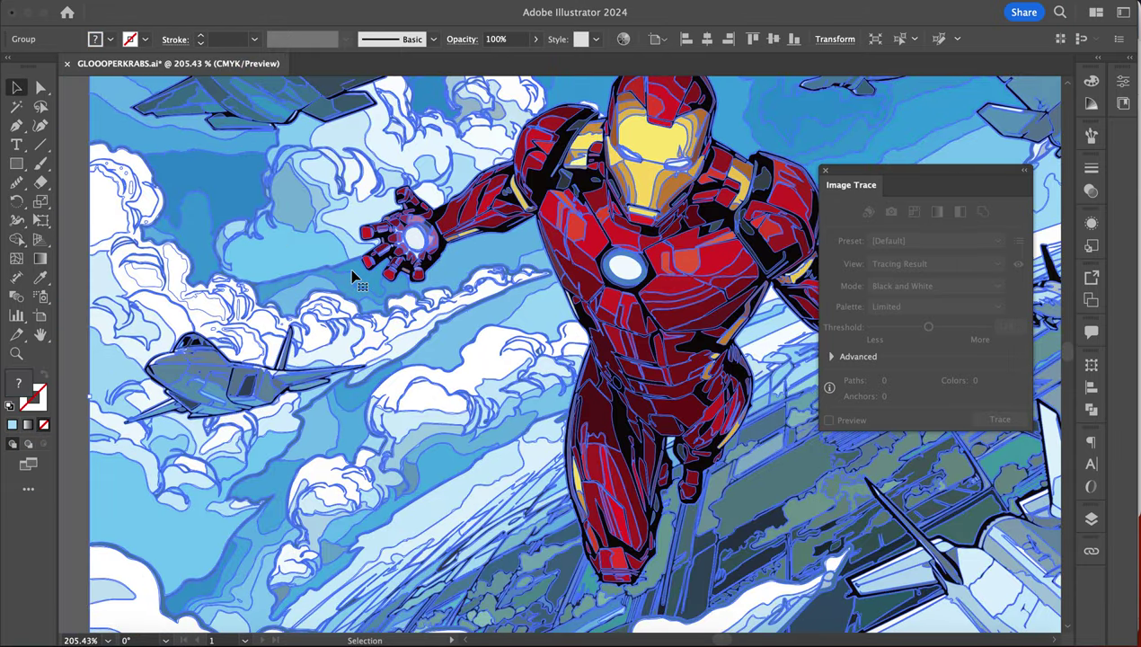
{"action": "left_click", "coordinate": [200, 268]}
{"action": "scroll", "coordinate": [115, 309], "scroll_direction": "right", "scroll_amount": 4}
{"action": "scroll", "coordinate": [115, 309], "scroll_direction": "up", "scroll_amount": 2}
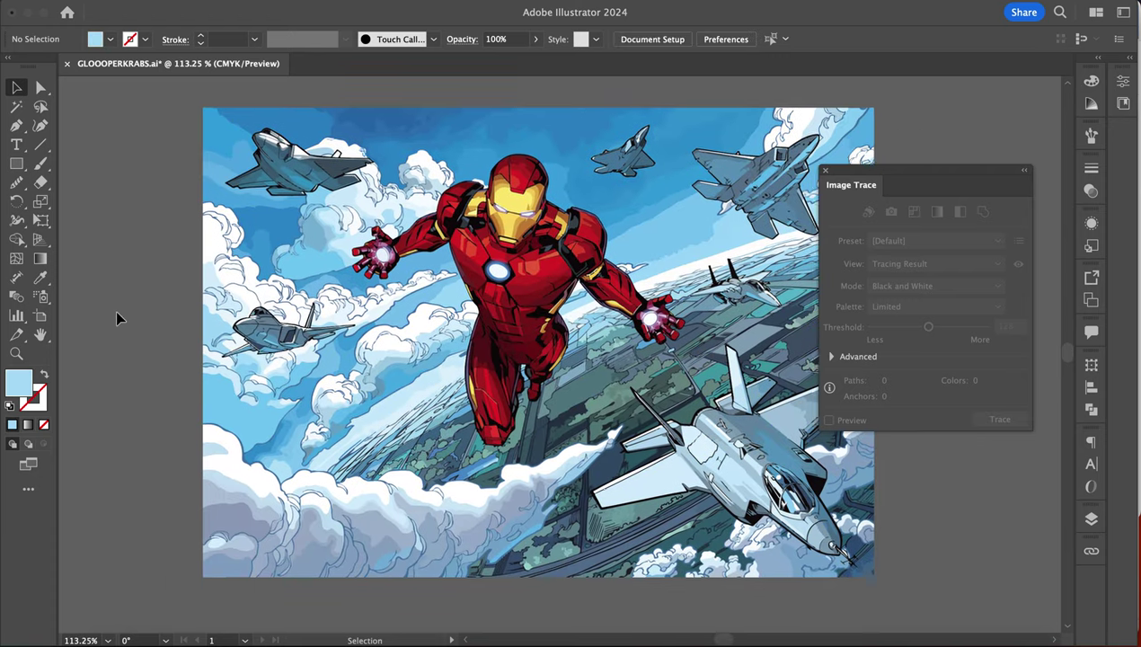
- Review the expanded comic illustration alongside the separated crab parts, and close the Image Trace settings
{"action": "scroll", "coordinate": [317, 379], "scroll_direction": "up", "scroll_amount": 5}
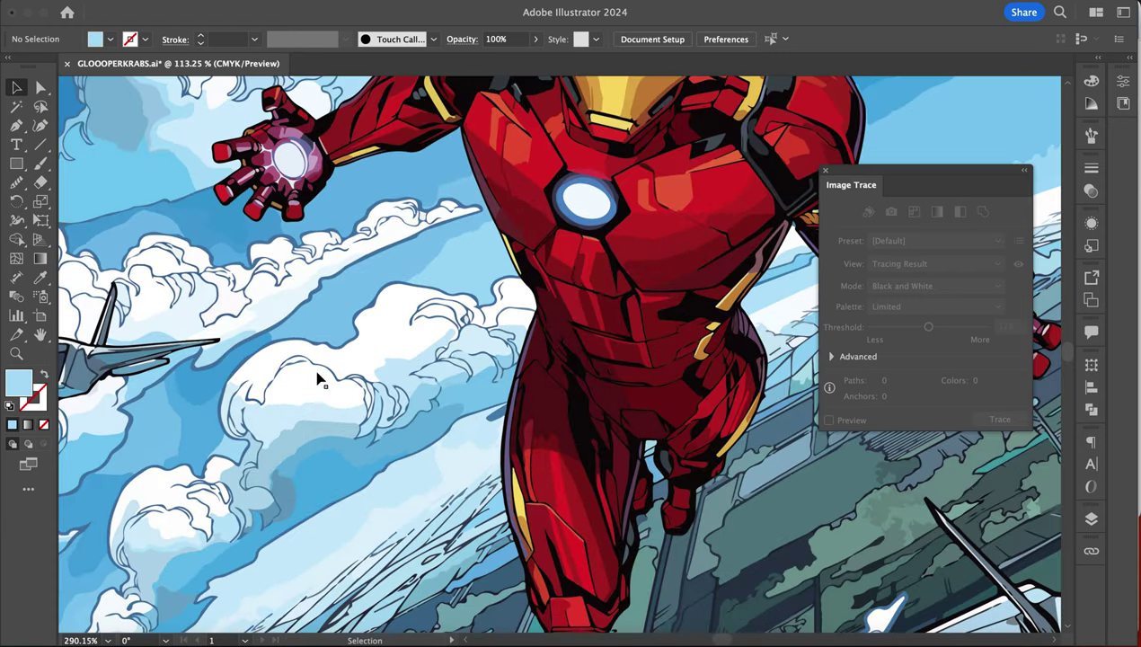
{"action": "scroll", "coordinate": [317, 379], "scroll_direction": "down", "scroll_amount": 8}
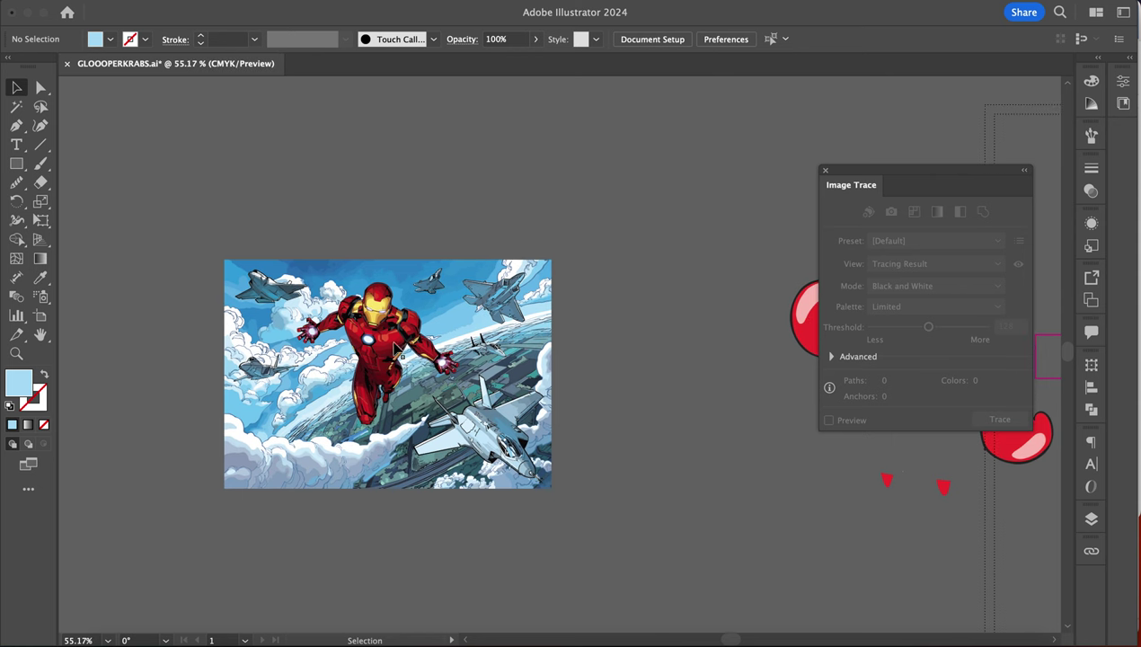
{"action": "scroll", "coordinate": [390, 345], "scroll_direction": "right", "scroll_amount": 1}
{"action": "scroll", "coordinate": [390, 351], "scroll_direction": "right", "scroll_amount": 10}
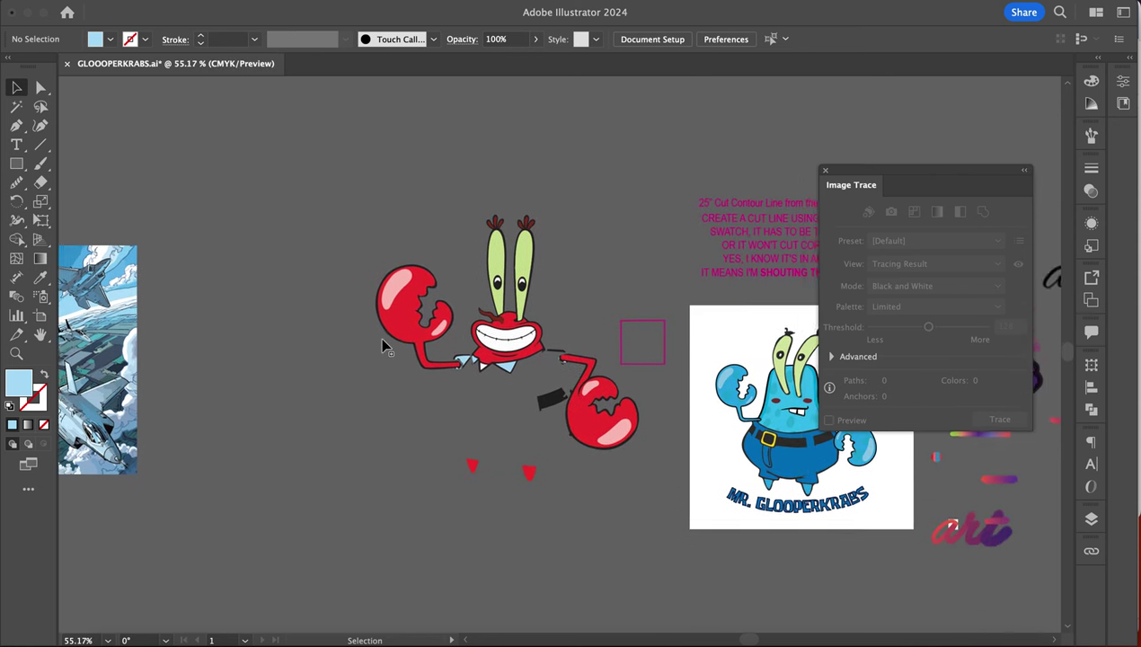
{"action": "scroll", "coordinate": [382, 346], "scroll_direction": "left", "scroll_amount": 3}
{"action": "scroll", "coordinate": [509, 164], "scroll_direction": "right", "scroll_amount": 5}
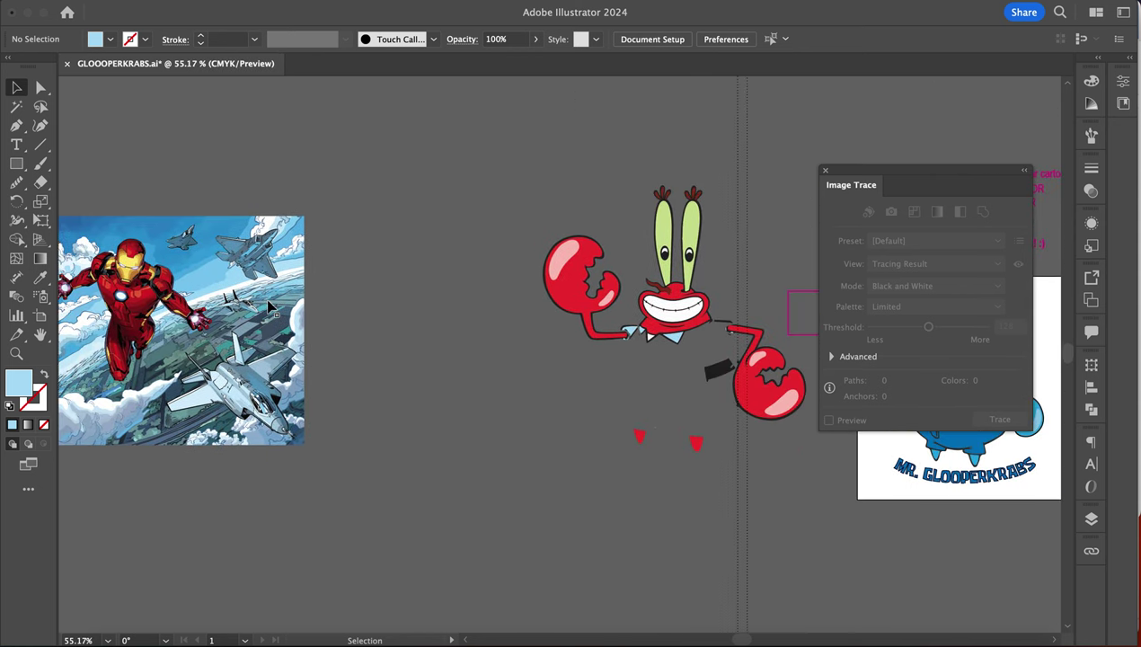
{"action": "left_click", "coordinate": [826, 171]}
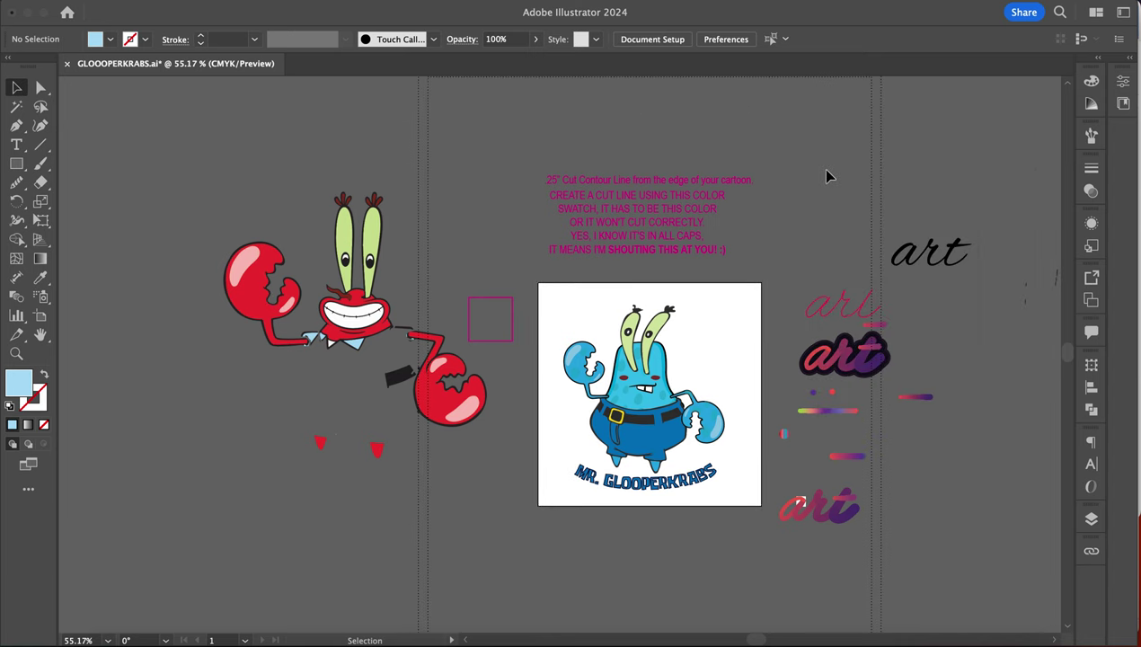
- Examine the Mr. Glooperkrabs artwork, including its claws, belt, eyes and curved lettering
{"action": "scroll", "coordinate": [634, 388], "scroll_direction": "up", "scroll_amount": 5}
{"action": "scroll", "coordinate": [635, 388], "scroll_direction": "down", "scroll_amount": 2}
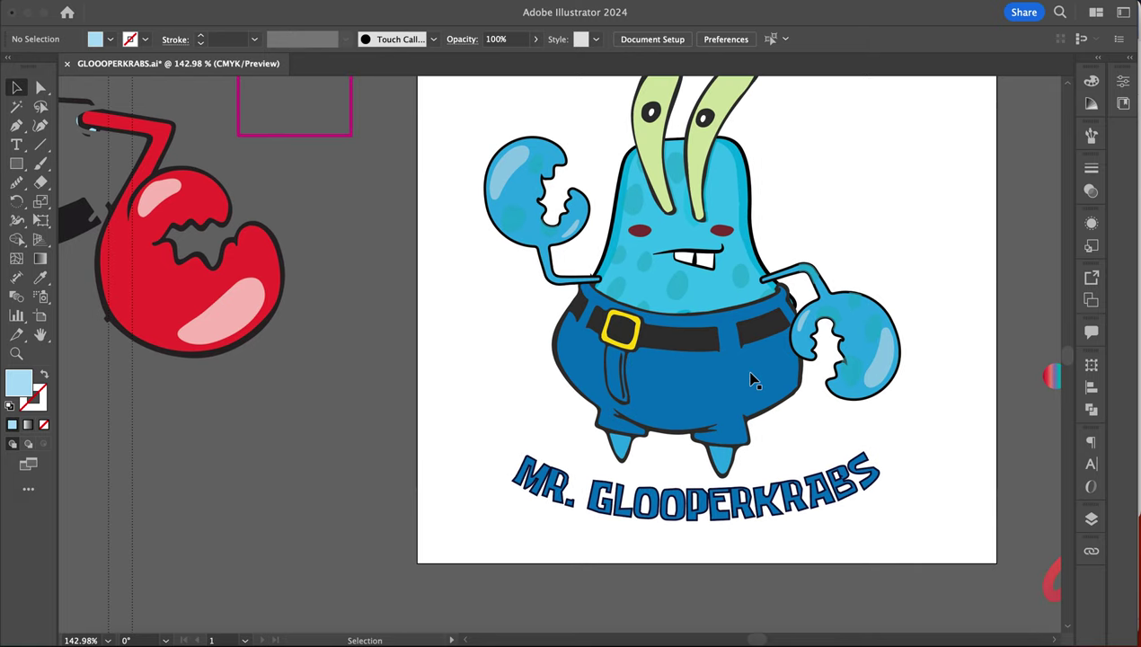
{"action": "scroll", "coordinate": [753, 381], "scroll_direction": "up", "scroll_amount": 3}
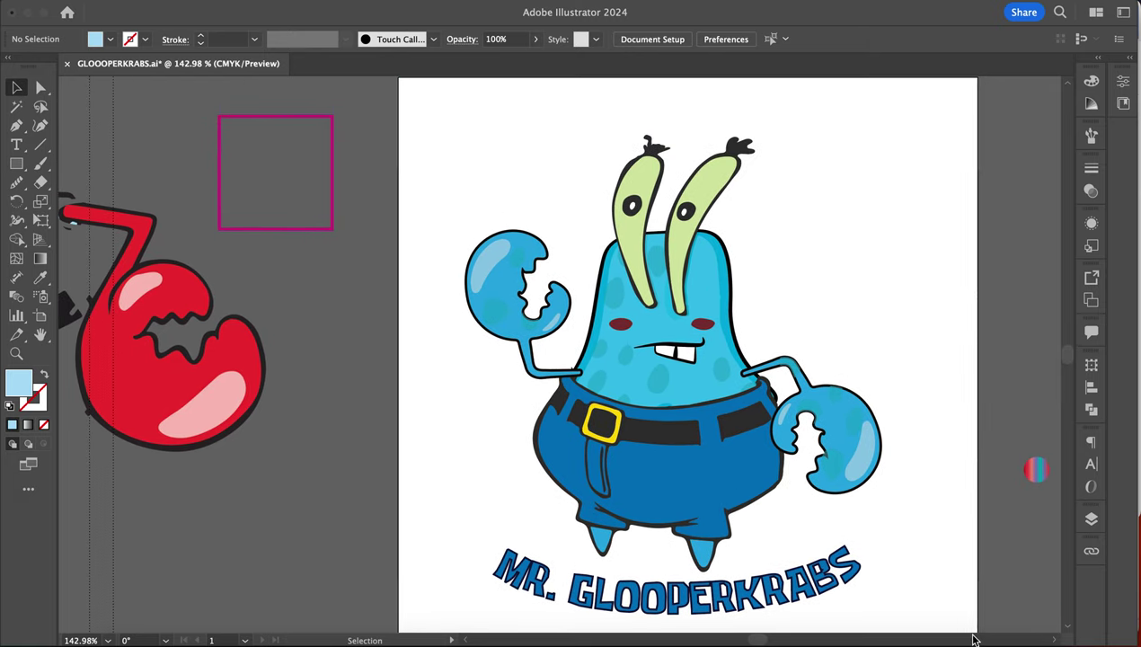
{"action": "scroll", "coordinate": [943, 397], "scroll_direction": "down", "scroll_amount": 2}
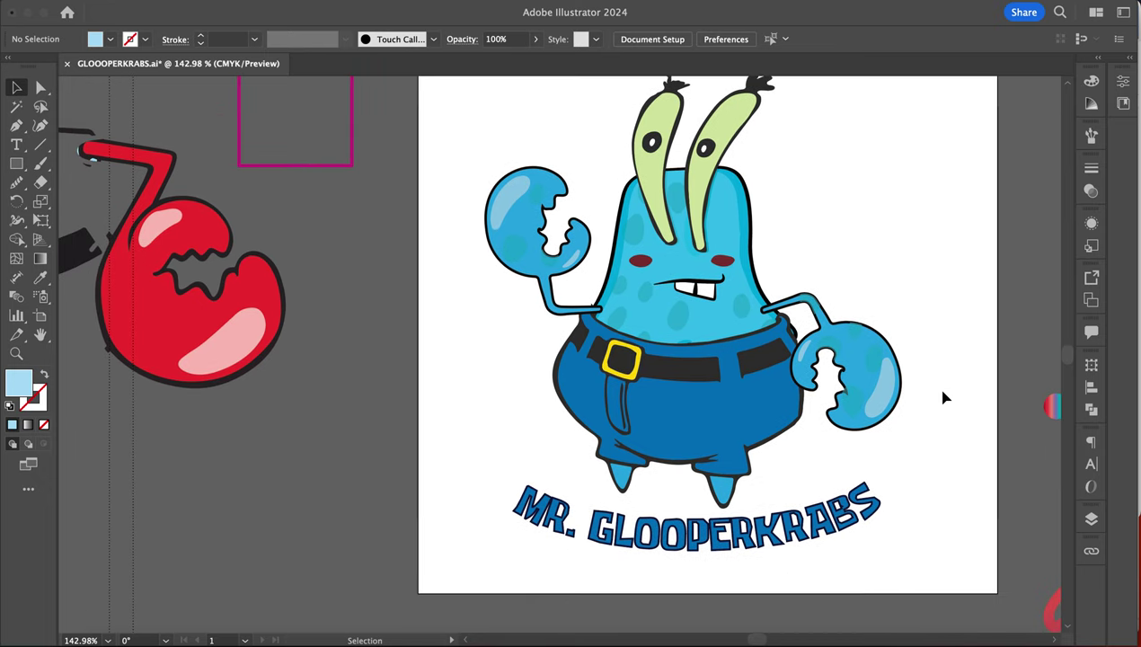
{"action": "scroll", "coordinate": [944, 397], "scroll_direction": "right", "scroll_amount": 2}
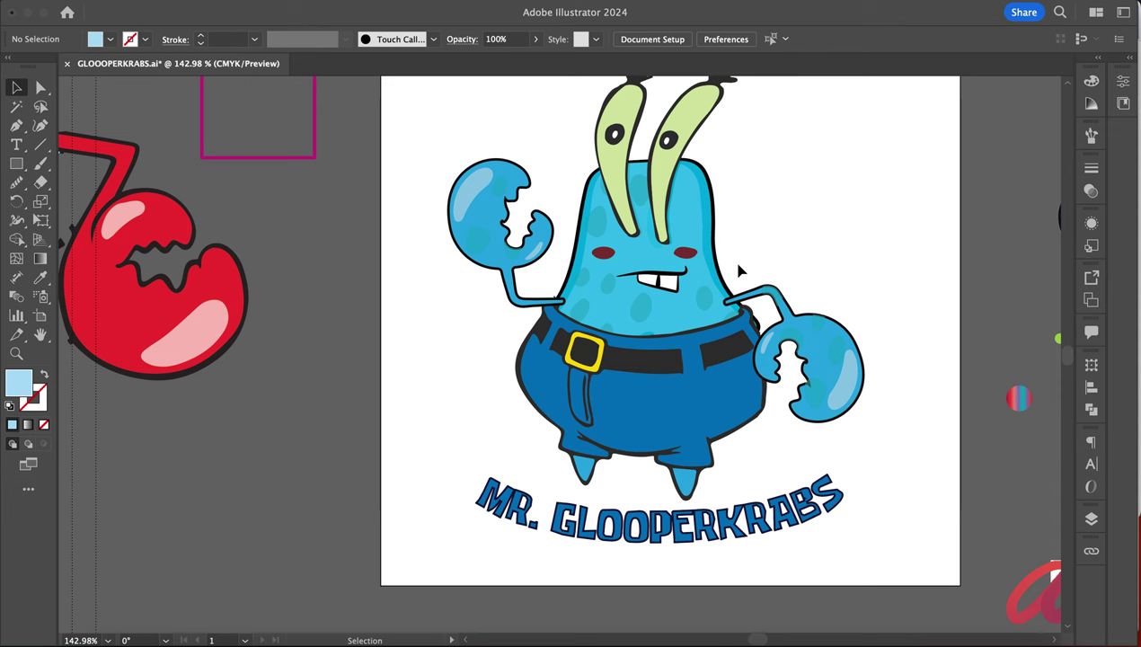
- Duplicate the Mr. Glooperkrabs artwork, placing the copy beside the artboard next to the red crab parts, and deselect it
{"action": "scroll", "coordinate": [750, 253], "scroll_direction": "down", "scroll_amount": 3}
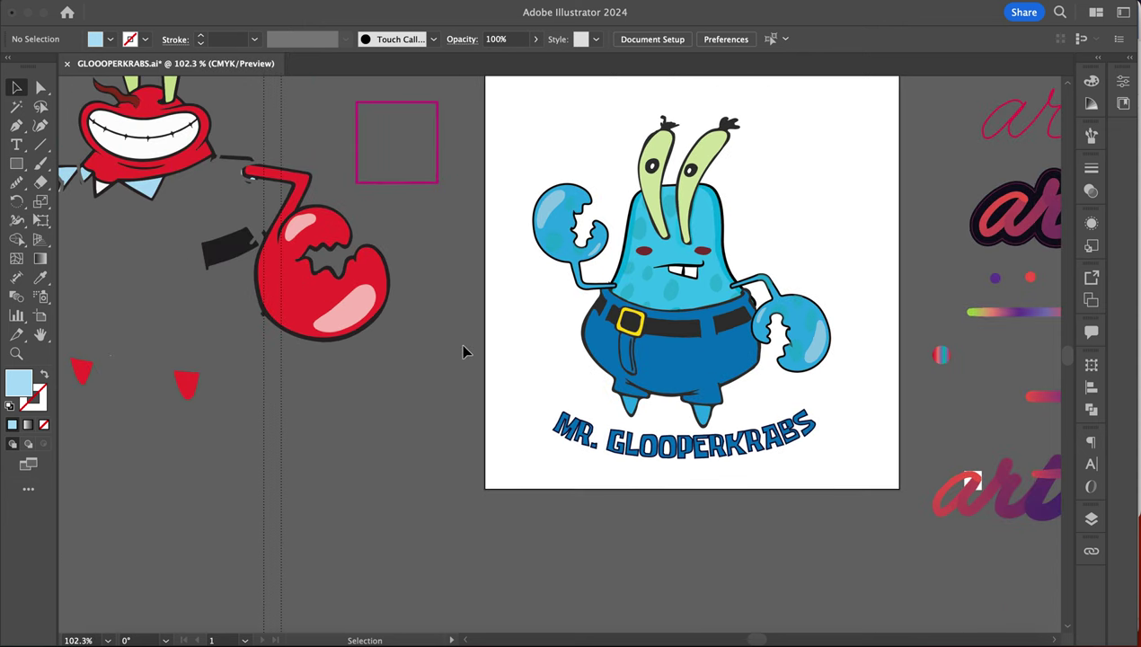
{"action": "left_click", "coordinate": [657, 447]}
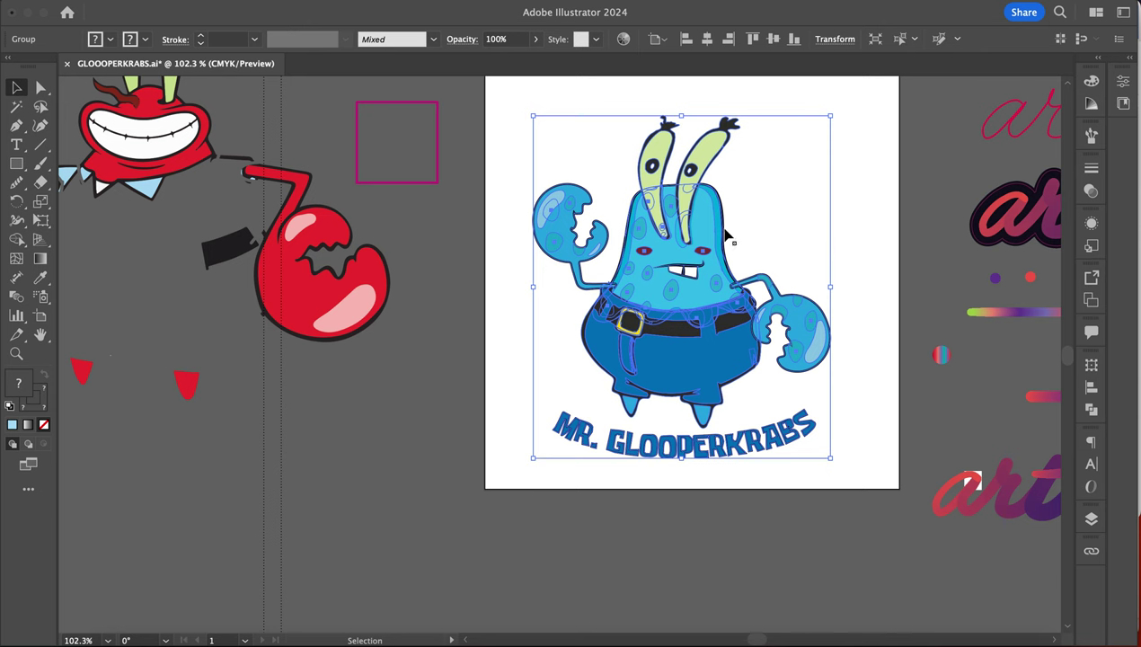
{"action": "key", "text": "super+shift+a"}
{"action": "scroll", "coordinate": [613, 373], "scroll_direction": "up", "scroll_amount": 2}
{"action": "left_click_drag", "start_coordinate": [613, 373], "coordinate": [369, 330]}
{"action": "left_click", "coordinate": [132, 324]}
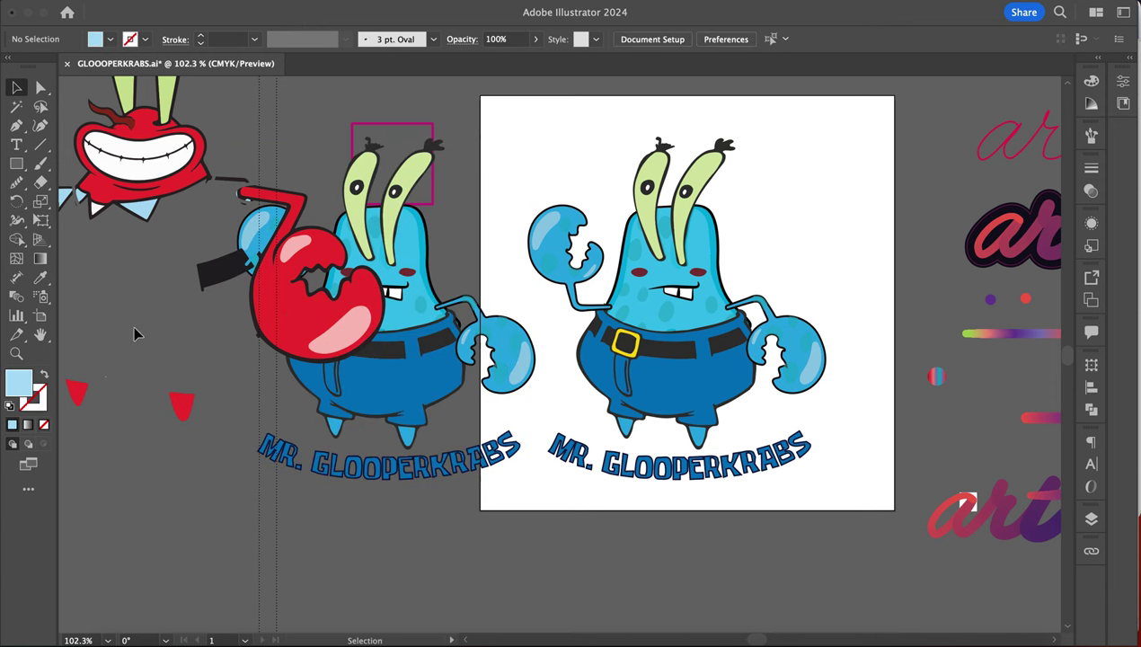
- Move the red crab parts farther left, clear of the copied Mr. Glooperkrabs artwork
{"action": "left_click_drag", "start_coordinate": [277, 321], "coordinate": [52, 256]}
{"action": "key", "text": "super+z"}
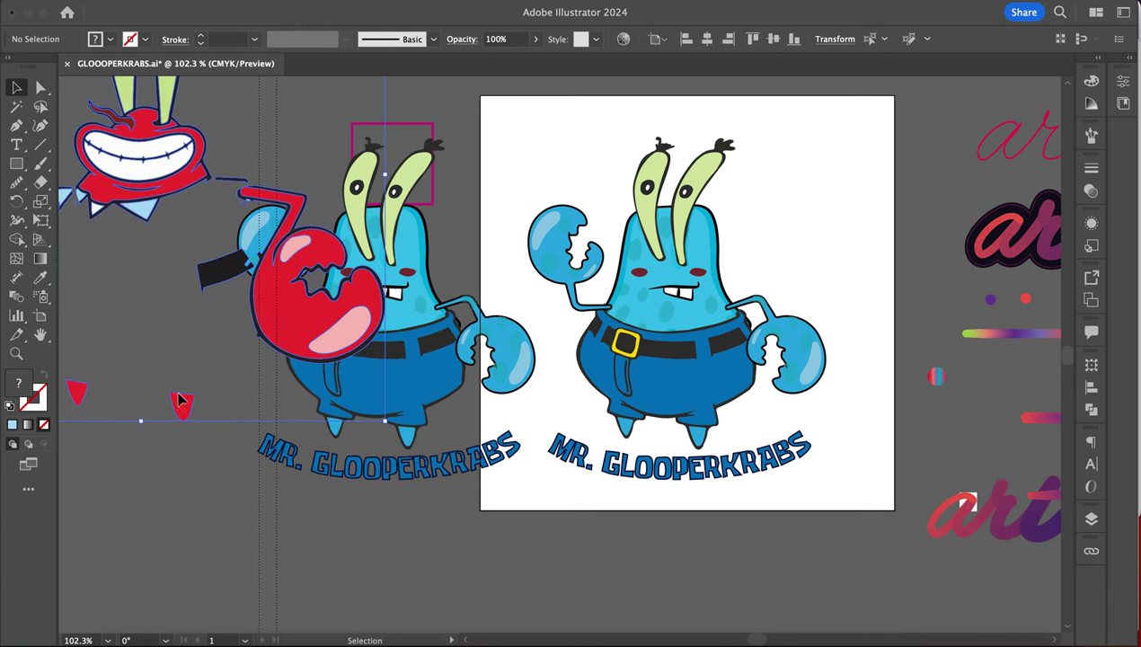
{"action": "scroll", "coordinate": [166, 224], "scroll_direction": "left", "scroll_amount": 5}
{"action": "scroll", "coordinate": [166, 224], "scroll_direction": "up", "scroll_amount": 2}
{"action": "left_click_drag", "start_coordinate": [283, 184], "coordinate": [85, 188]}
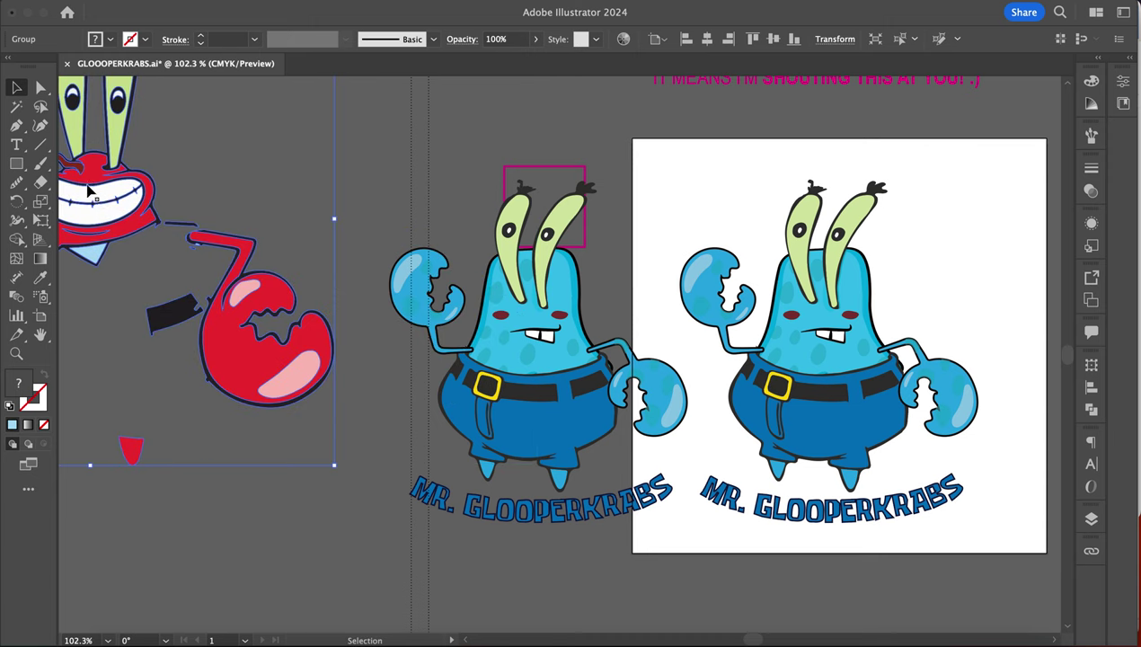
{"action": "left_click_drag", "start_coordinate": [310, 369], "coordinate": [134, 340]}
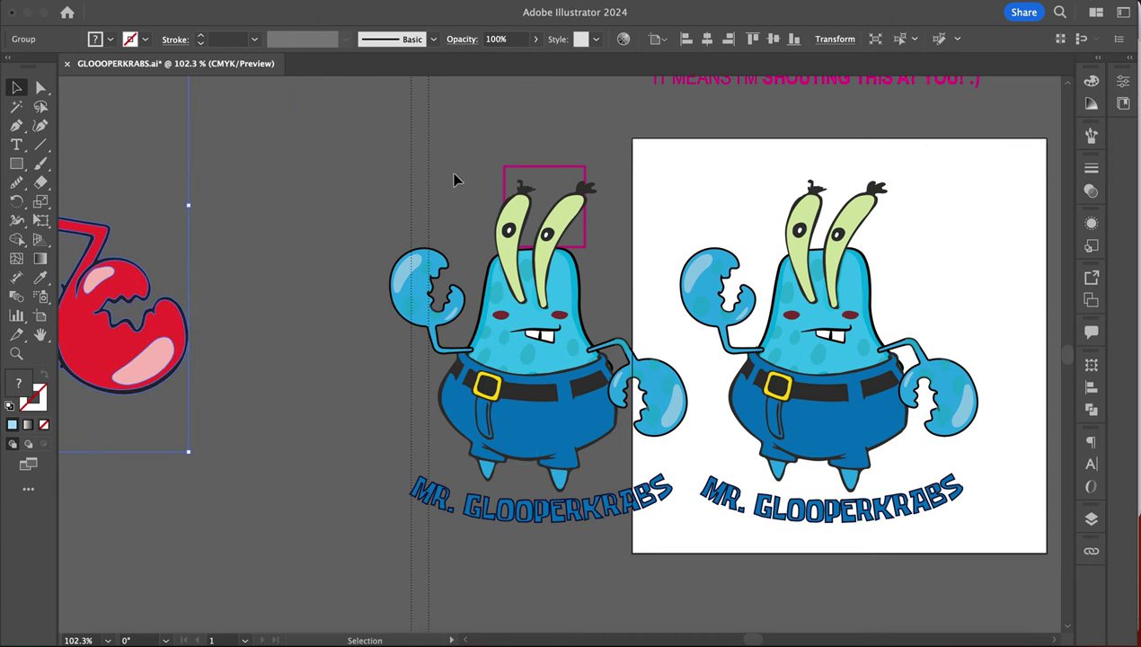
- Move the magenta square outline away from the copied character's eyes into the empty canvas area and deselect it
{"action": "left_click", "coordinate": [461, 152]}
{"action": "left_click_drag", "start_coordinate": [508, 170], "coordinate": [243, 117]}
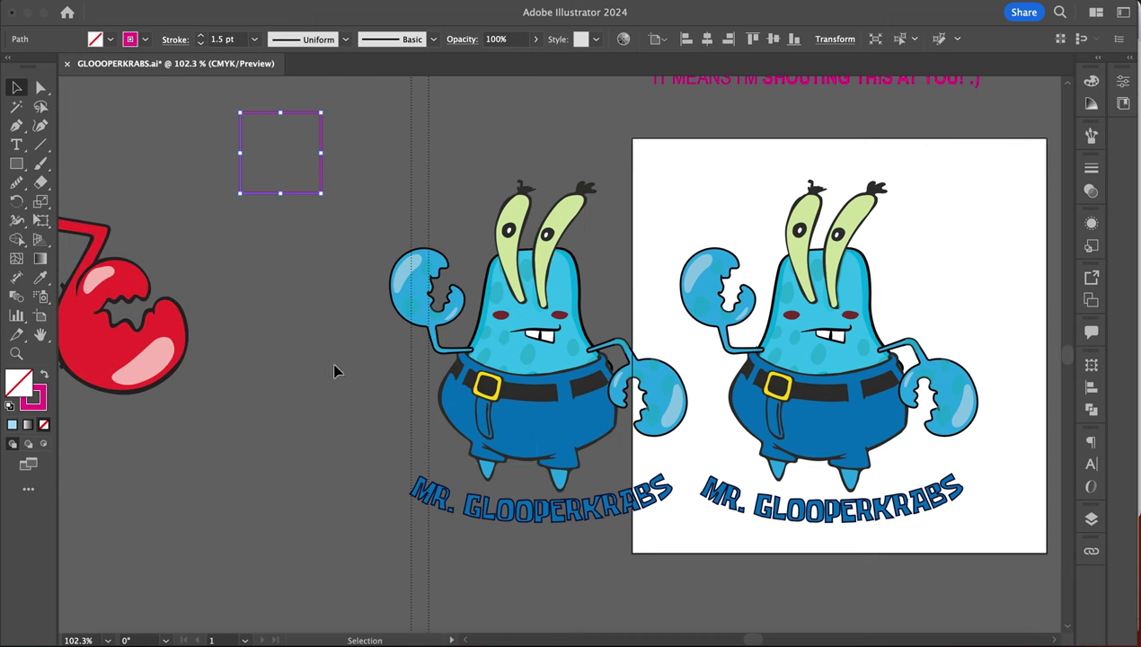
{"action": "left_click", "coordinate": [336, 372]}
- Shift the copied Mr. Glooperkrabs group slightly farther left from the original and deselect it
{"action": "scroll", "coordinate": [336, 372], "scroll_direction": "right", "scroll_amount": 5}
{"action": "left_click", "coordinate": [412, 270]}
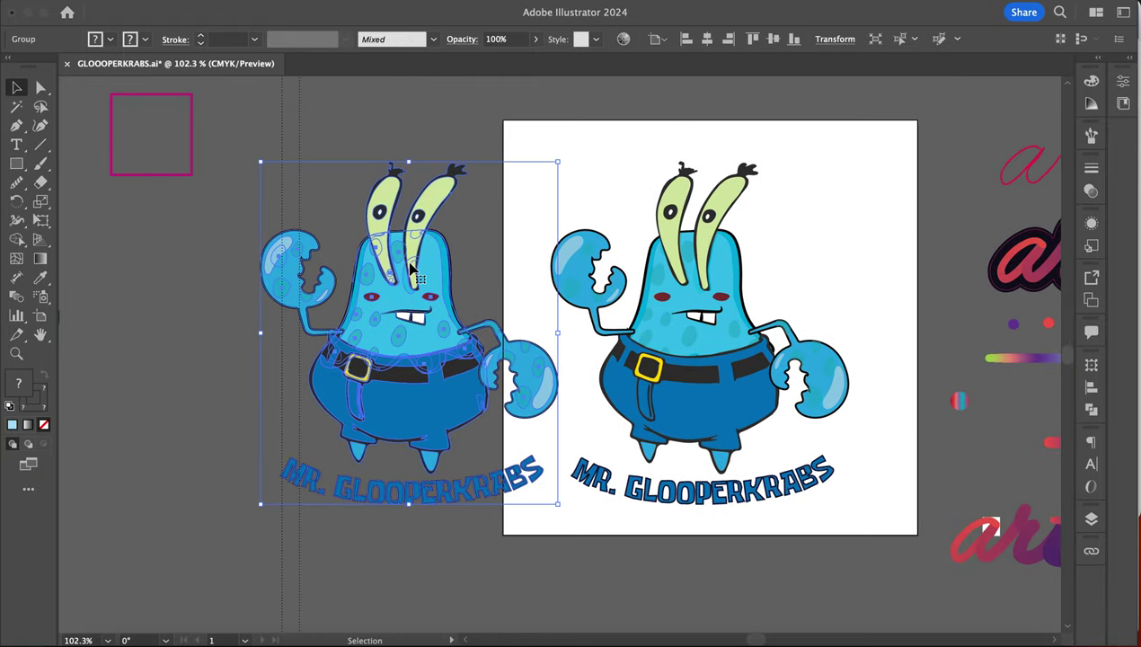
{"action": "left_click", "coordinate": [336, 148]}
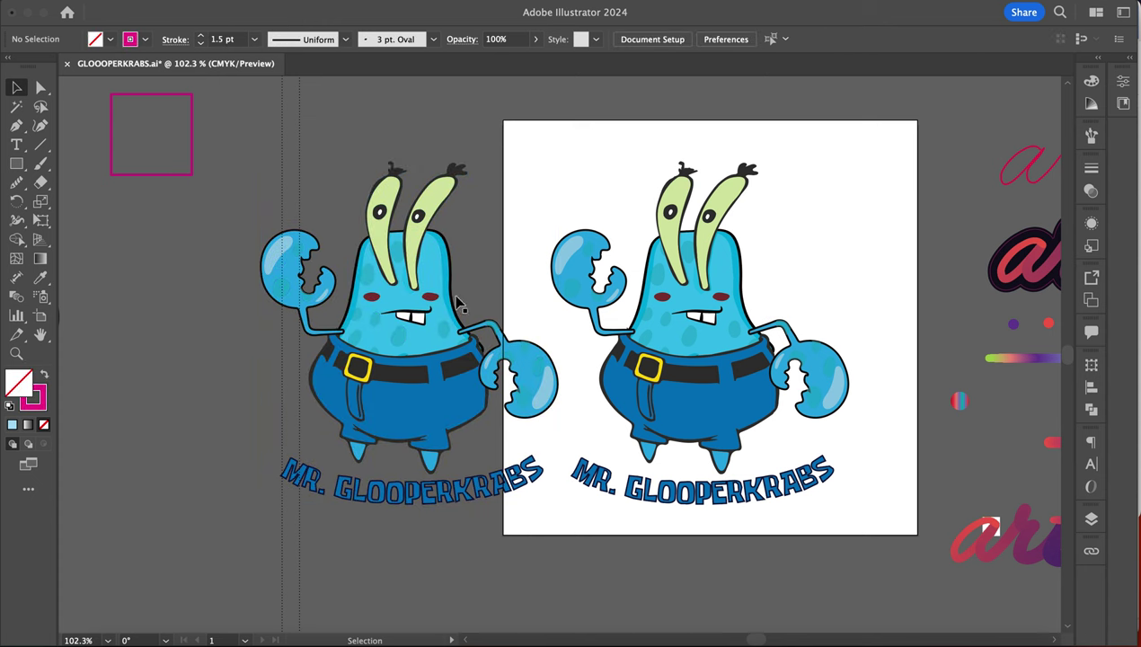
{"action": "left_click", "coordinate": [423, 295]}
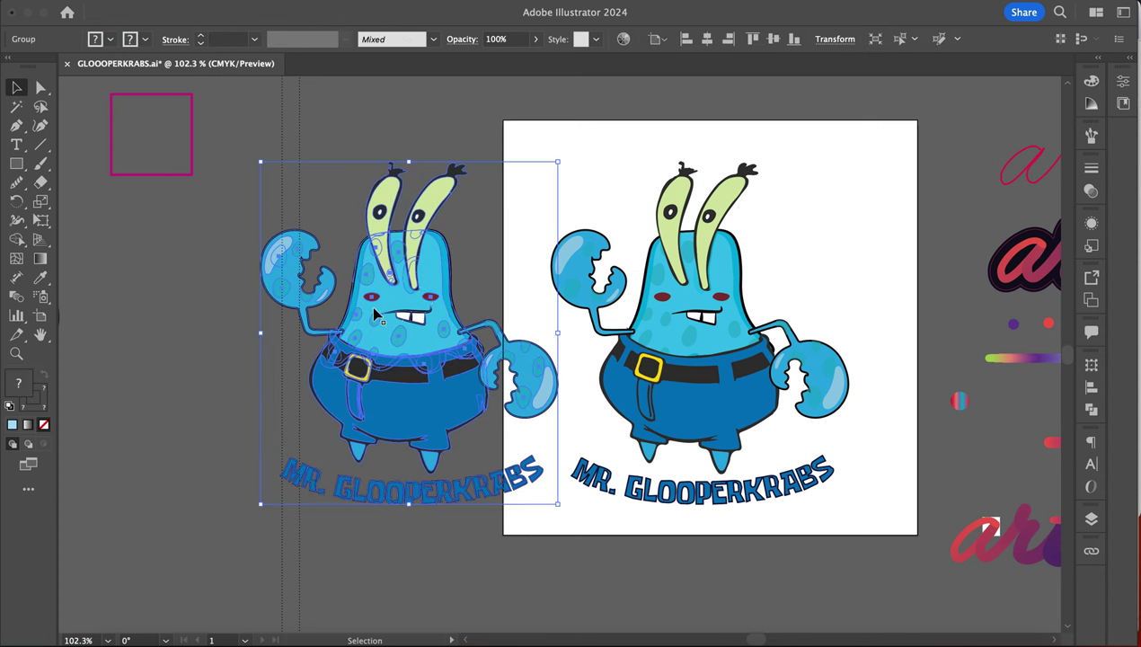
{"action": "left_click_drag", "start_coordinate": [415, 382], "coordinate": [372, 388]}
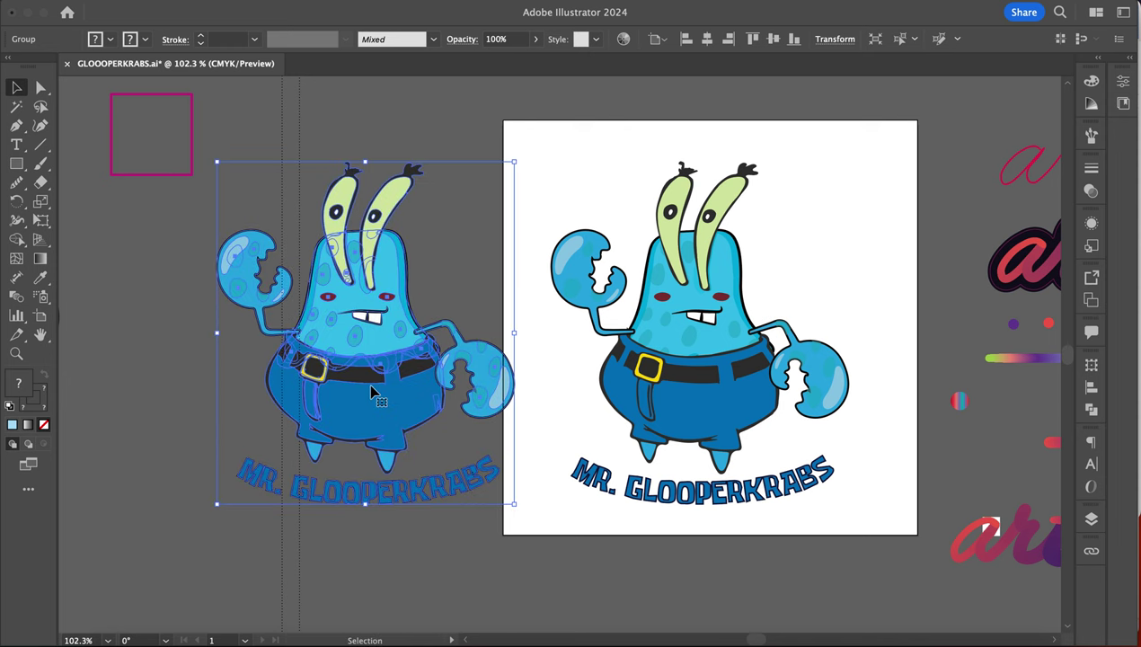
{"action": "left_click", "coordinate": [367, 530]}
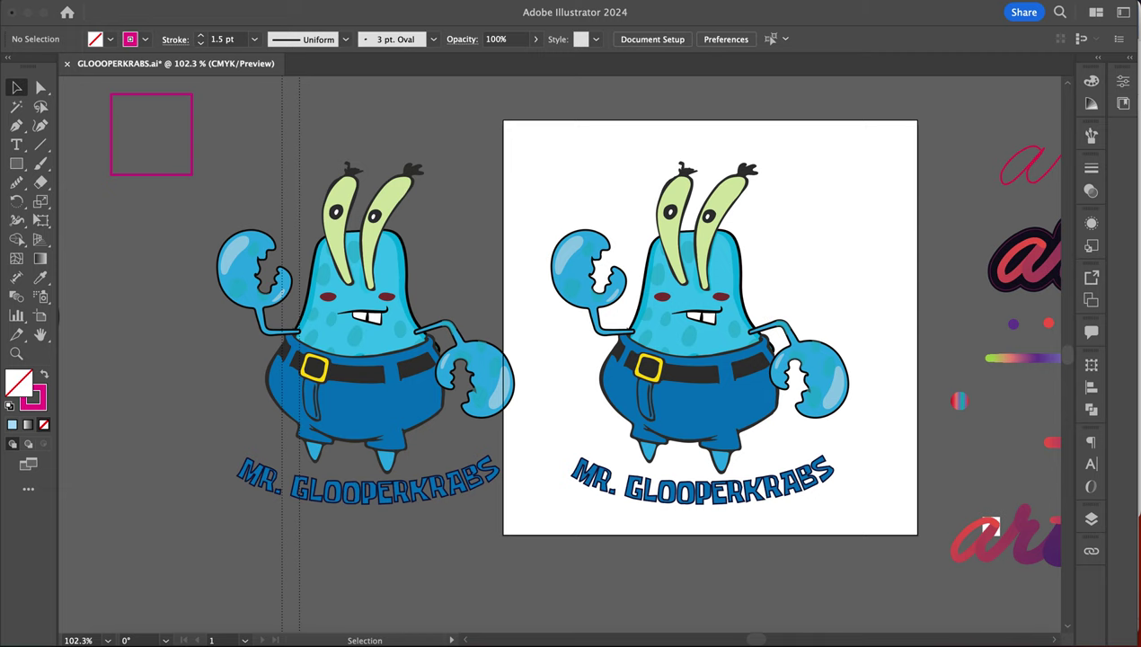
- Combine the copied Mr. Glooperkrabs artwork into one silhouette using the Pathfinder Unite shape mode and inspect its edges
{"action": "left_click", "coordinate": [235, 1]}
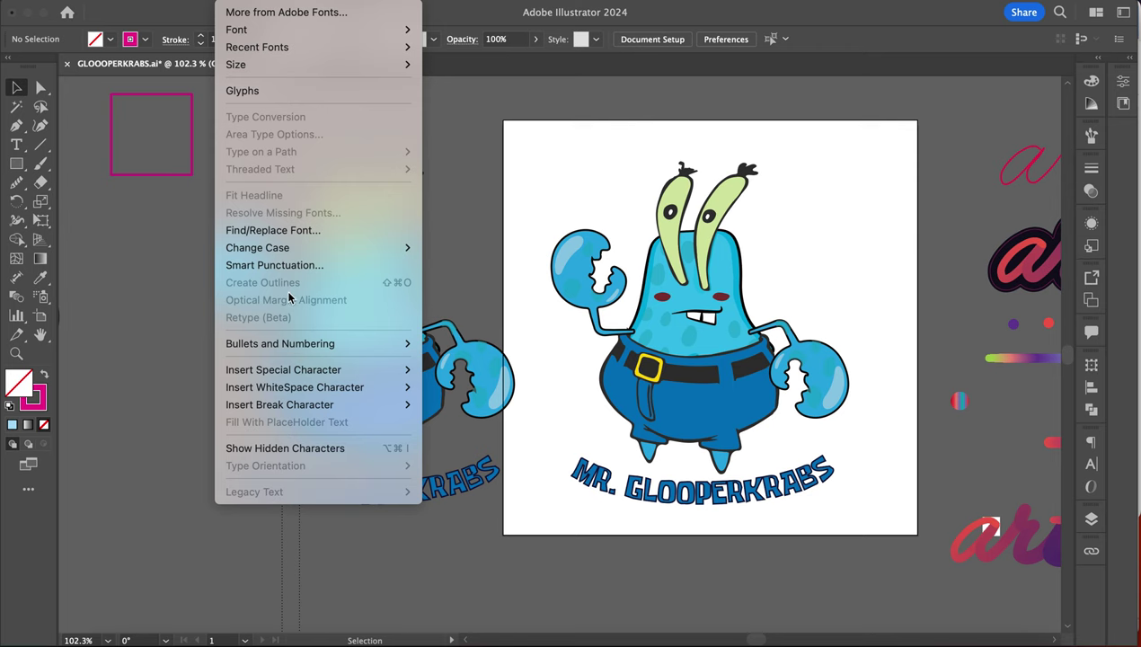
{"action": "left_click", "coordinate": [189, 361]}
{"action": "left_click", "coordinate": [417, 382]}
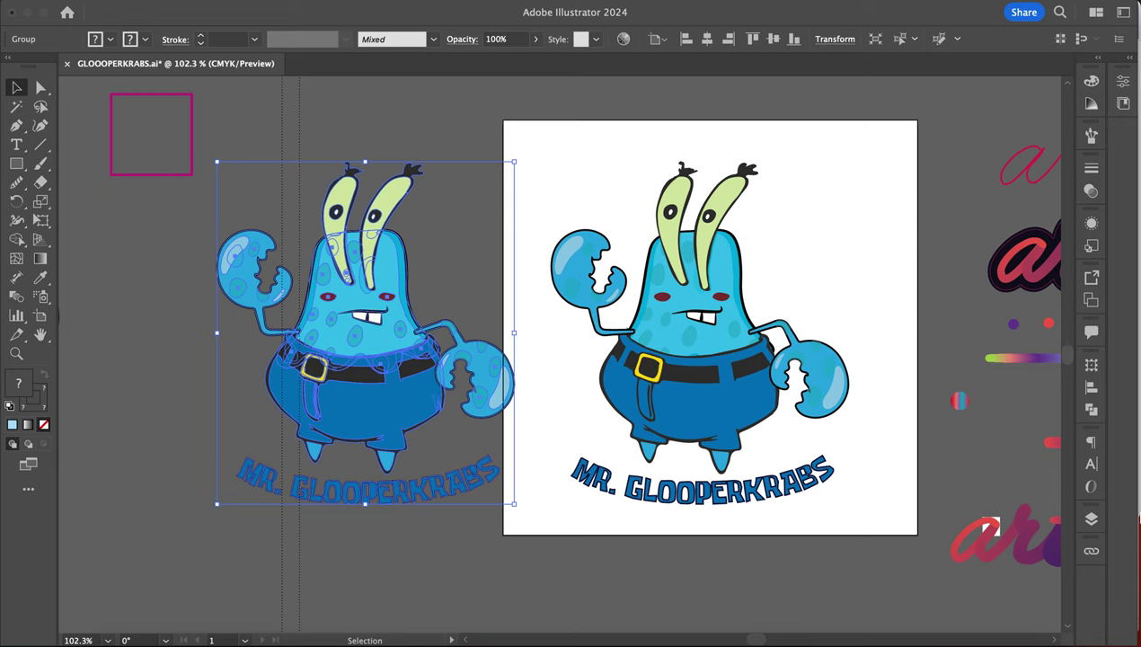
{"action": "left_click", "coordinate": [1090, 411]}
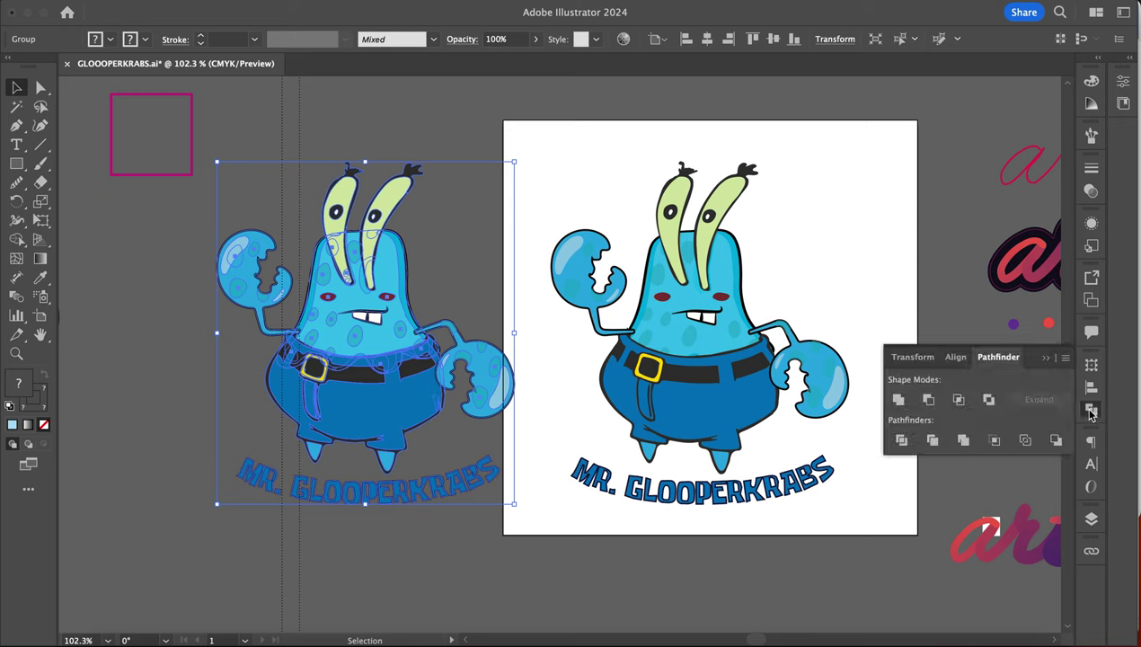
{"action": "left_click", "coordinate": [902, 400]}
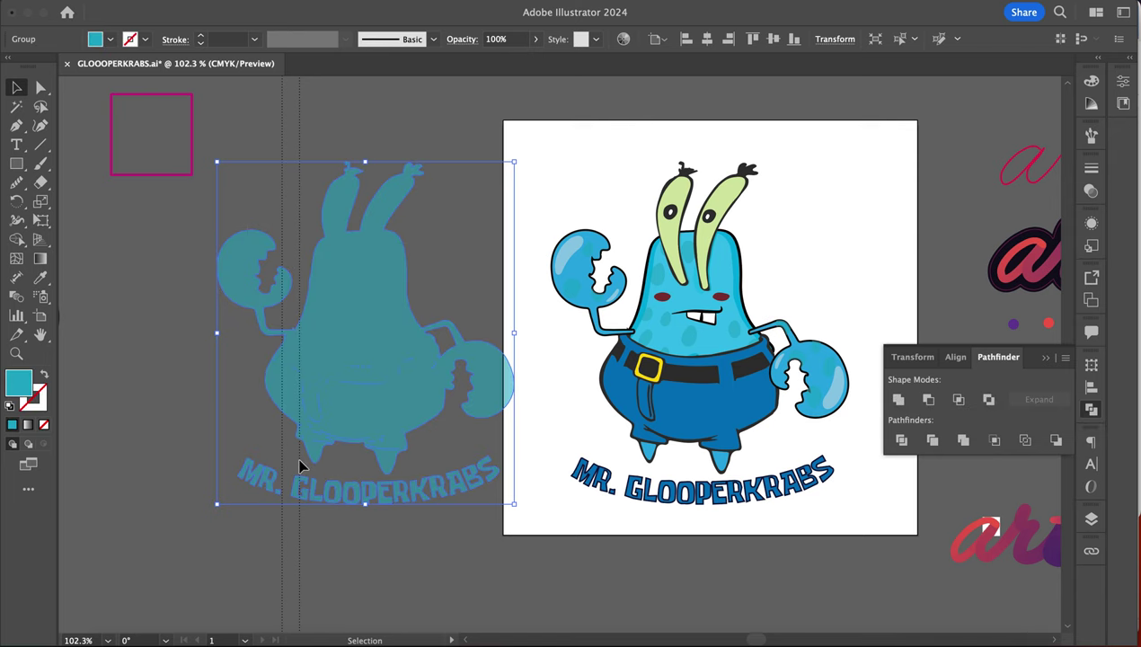
{"action": "scroll", "coordinate": [301, 461], "scroll_direction": "up", "scroll_amount": 5}
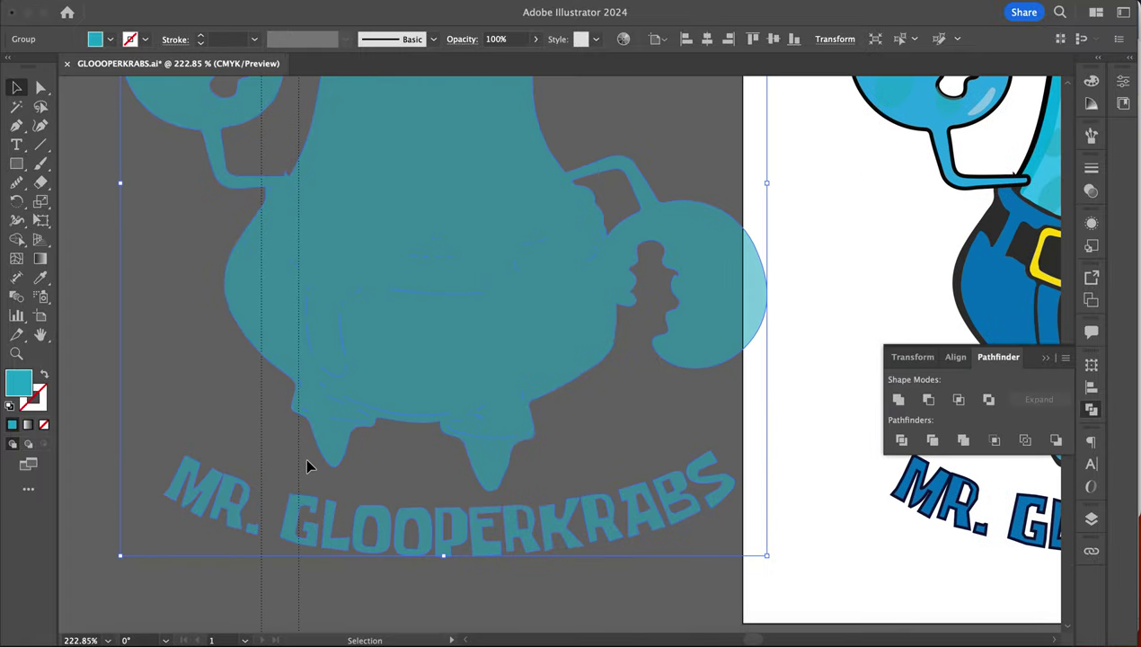
{"action": "scroll", "coordinate": [481, 353], "scroll_direction": "up", "scroll_amount": 5}
{"action": "scroll", "coordinate": [481, 352], "scroll_direction": "down", "scroll_amount": 8}
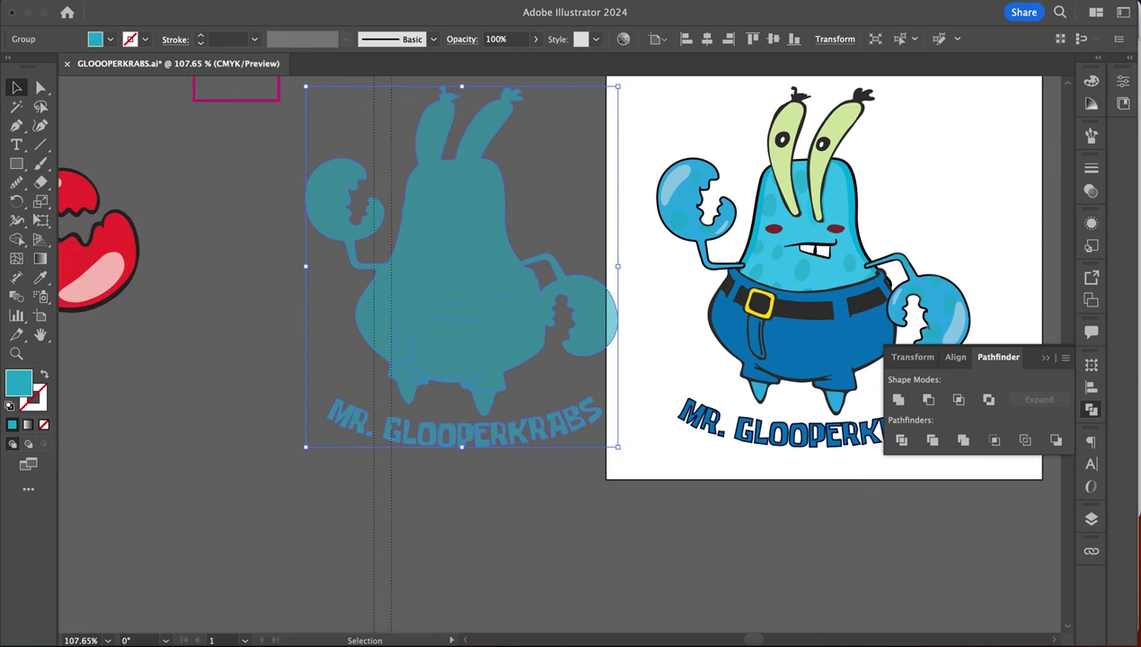
- Apply the Pathfinder Merge operation to the teal silhouette and use Expand on the selected group
{"action": "left_click", "coordinate": [961, 440]}
{"action": "left_click", "coordinate": [282, 356]}
{"action": "left_click", "coordinate": [426, 344]}
{"action": "left_click", "coordinate": [189, 0]}
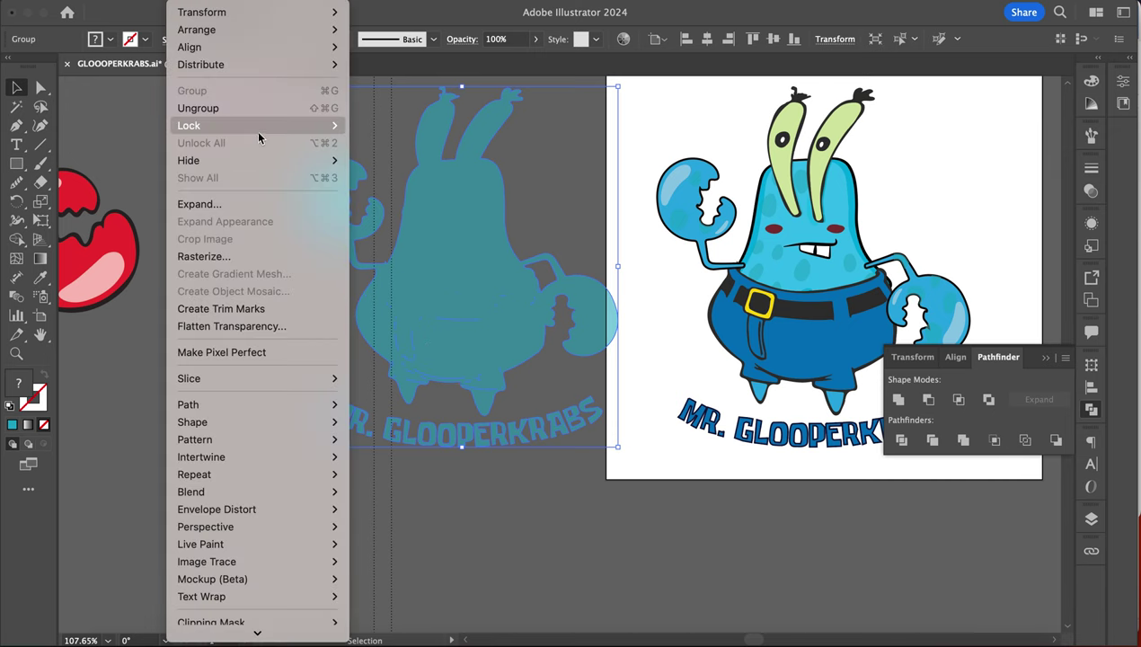
{"action": "left_click", "coordinate": [228, 206]}
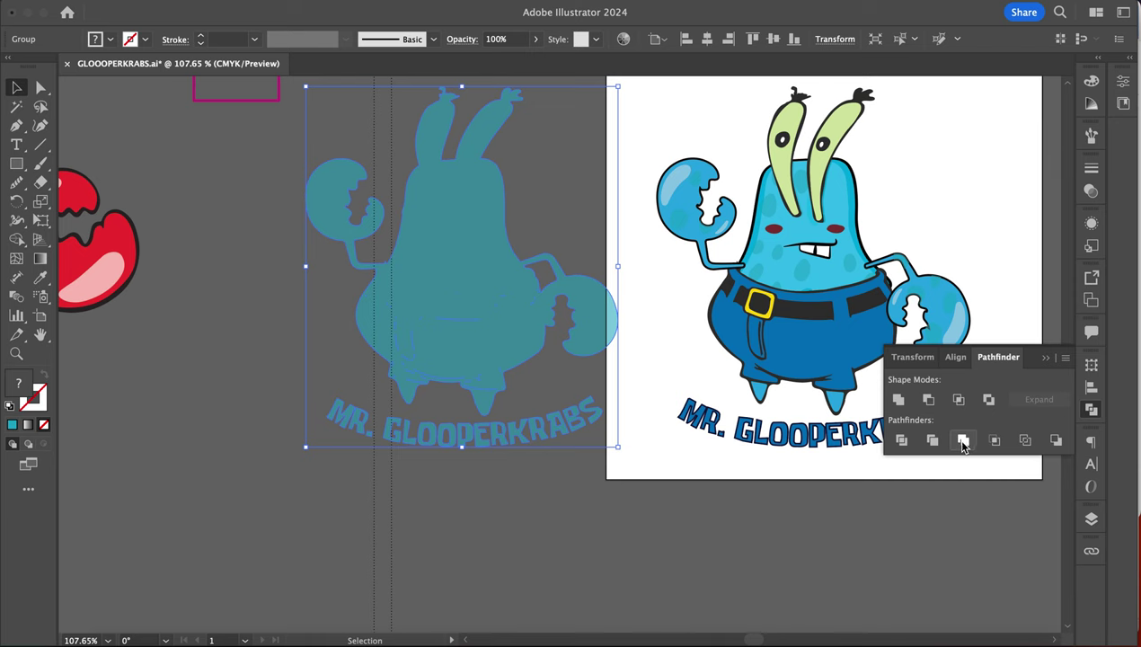
- Clear the leftover interior lines from the silhouette with Pathfinder Minus Front, and reapply Unite to the group
{"action": "left_click", "coordinate": [929, 405]}
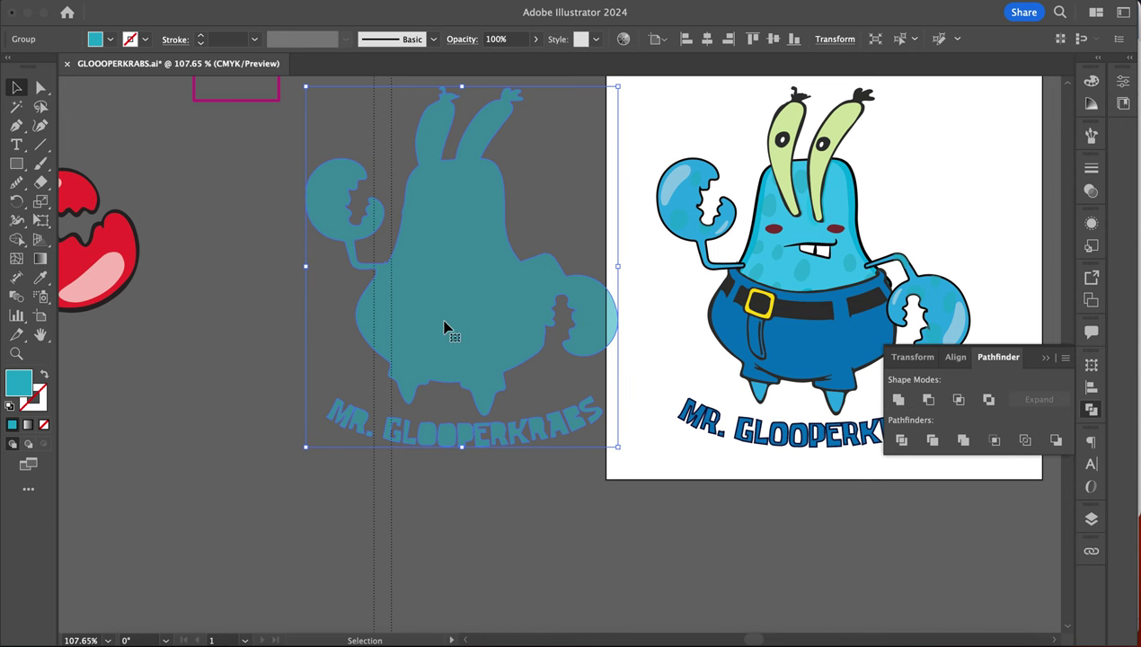
{"action": "scroll", "coordinate": [446, 326], "scroll_direction": "up", "scroll_amount": 5}
{"action": "scroll", "coordinate": [441, 332], "scroll_direction": "down", "scroll_amount": 2}
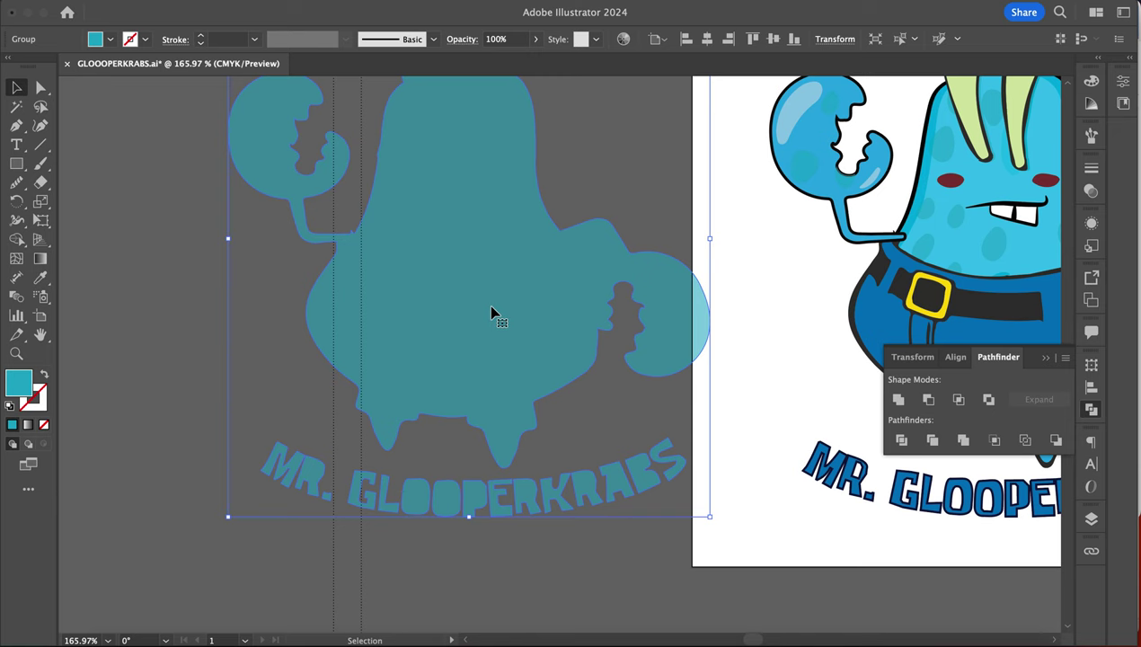
{"action": "left_click", "coordinate": [180, 0]}
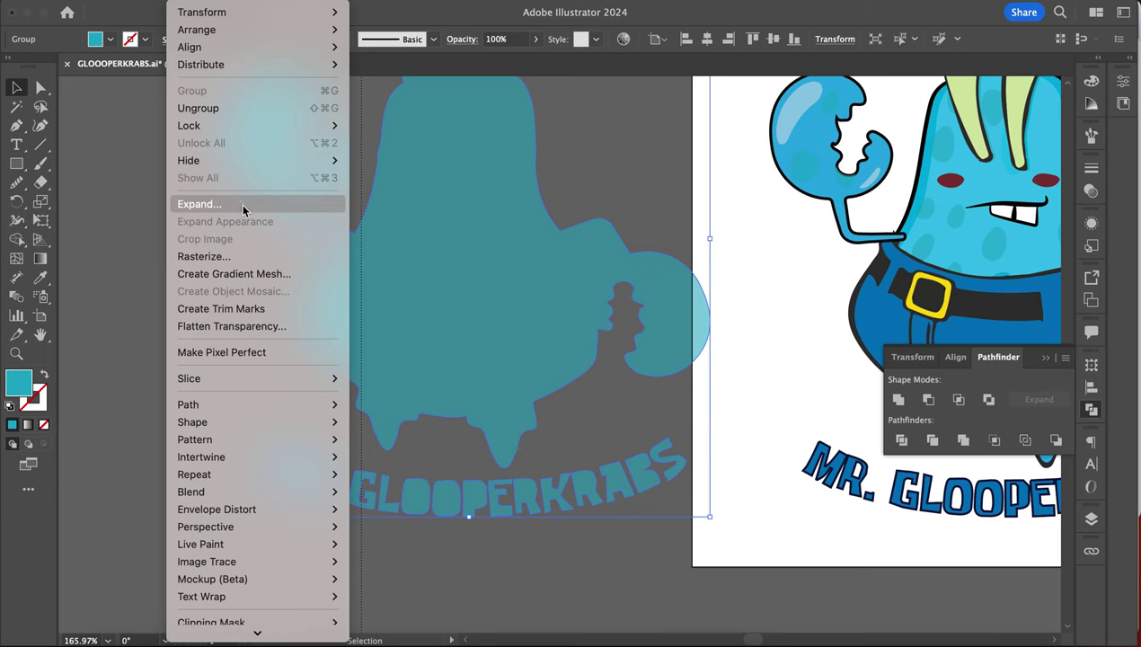
{"action": "left_click", "coordinate": [901, 402]}
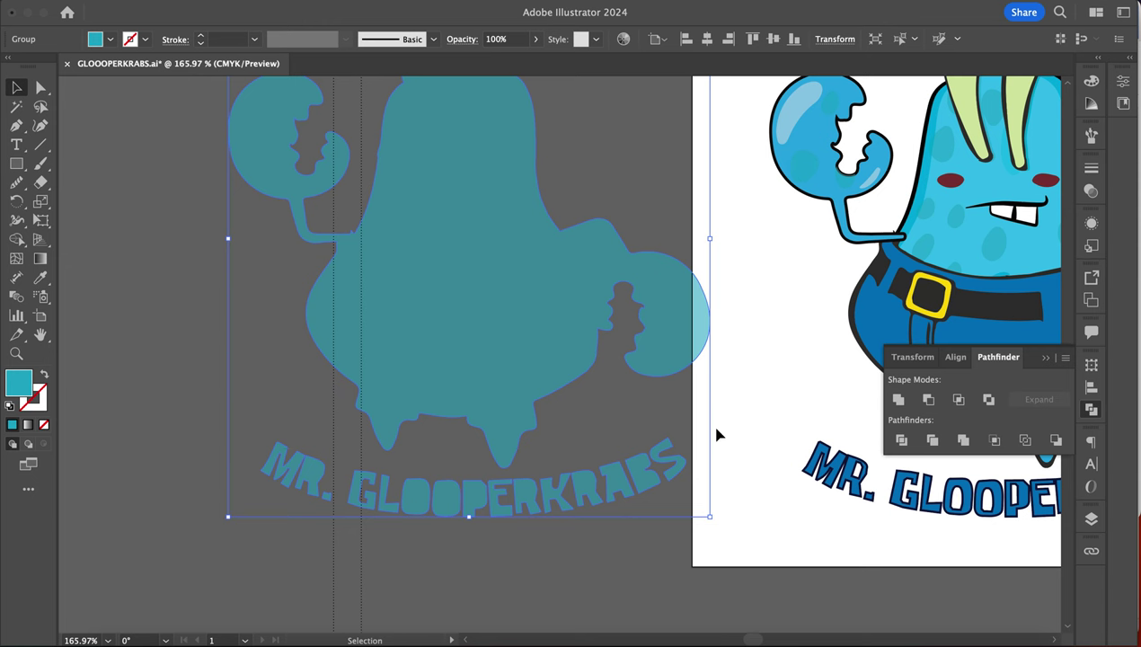
- Swap the silhouette's fill and stroke to display it as a teal outline, and focus on the raised arm's joint
{"action": "scroll", "coordinate": [533, 396], "scroll_direction": "down", "scroll_amount": 4}
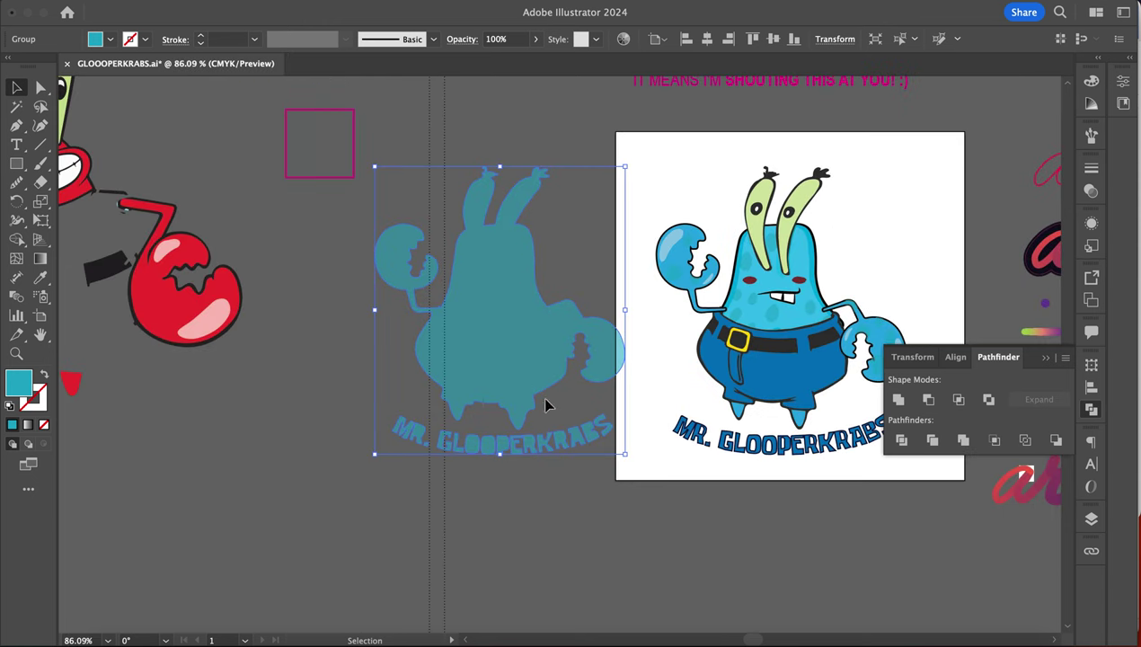
{"action": "left_click", "coordinate": [44, 381]}
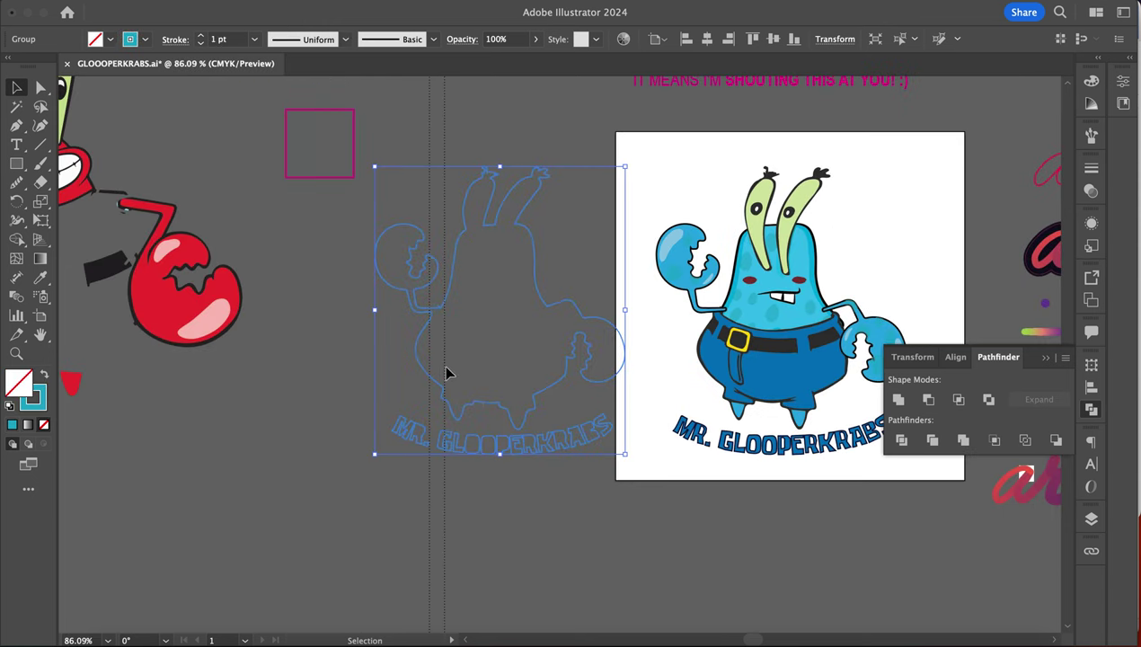
{"action": "scroll", "coordinate": [454, 360], "scroll_direction": "up", "scroll_amount": 6}
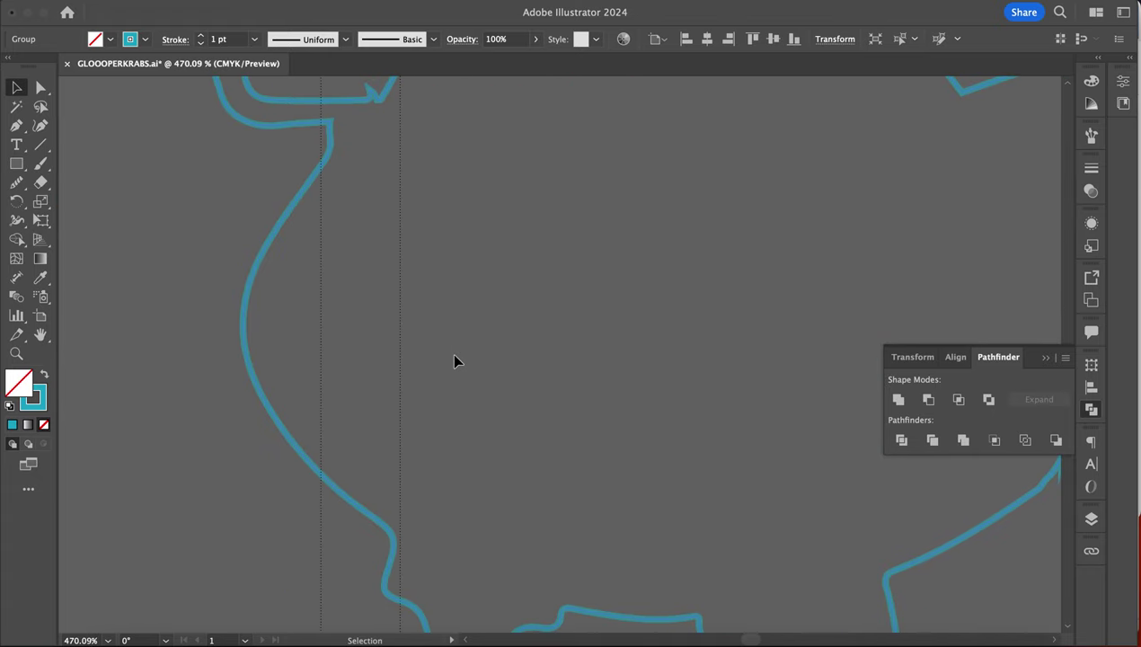
{"action": "scroll", "coordinate": [452, 355], "scroll_direction": "up", "scroll_amount": 3}
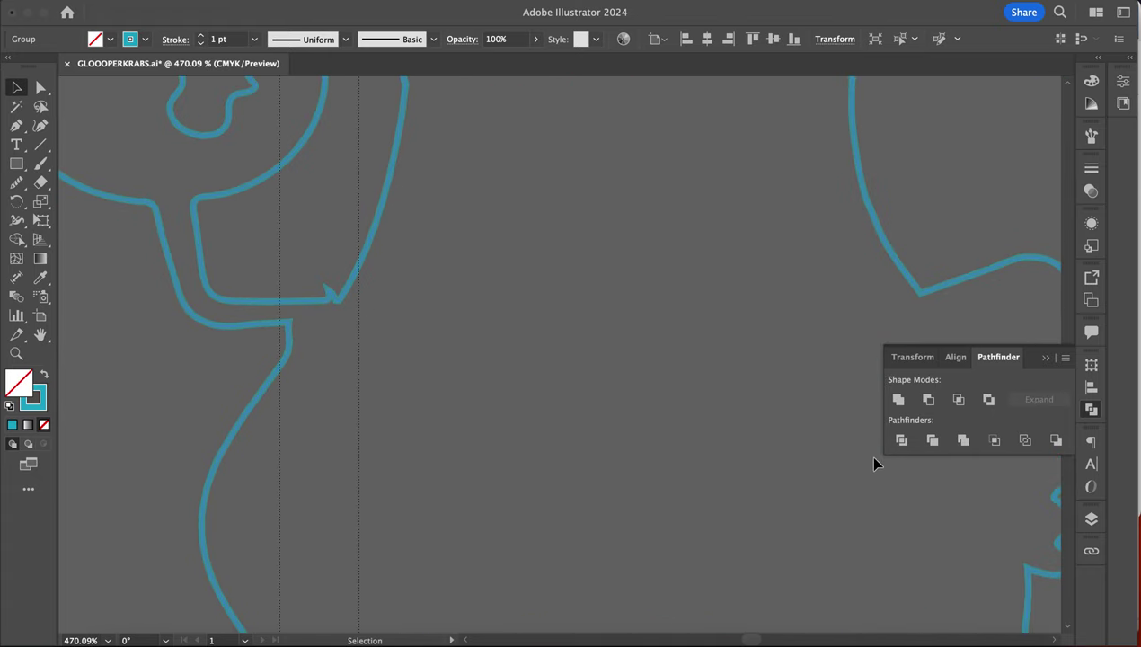
- Smooth the jagged notch where the raised claw's arm meets the body outline with the Smooth tool
{"action": "left_click", "coordinate": [17, 181]}
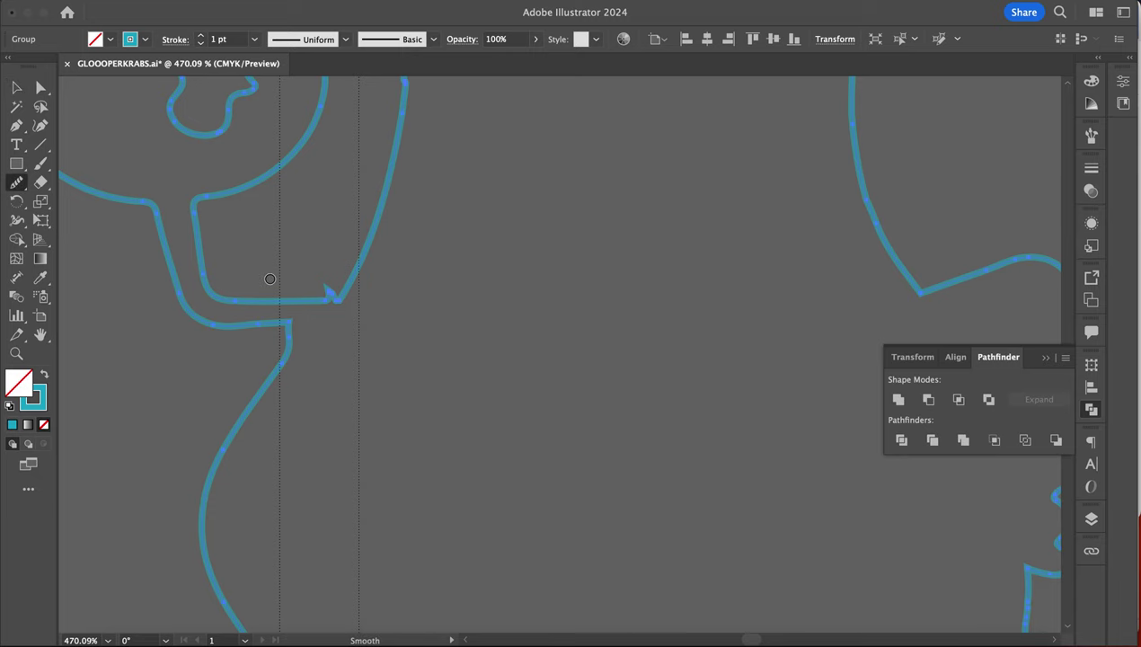
{"action": "scroll", "coordinate": [365, 320], "scroll_direction": "up", "scroll_amount": 3}
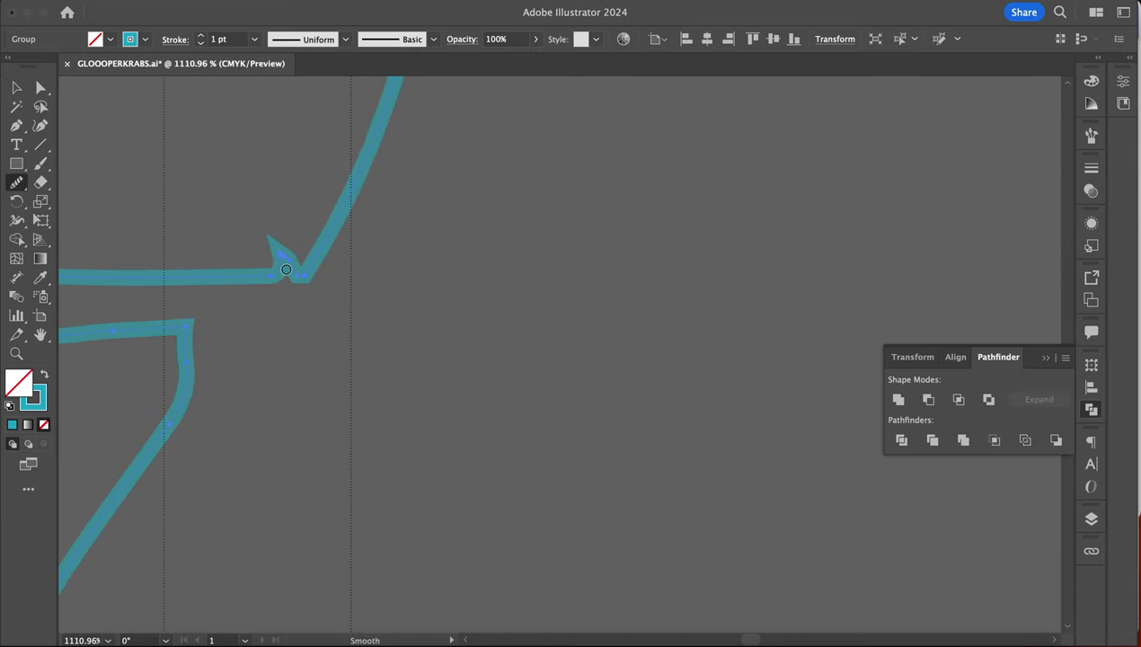
{"action": "mouse_move", "coordinate": [253, 274]}
{"action": "left_mouse_down"}
{"action": "mouse_move", "coordinate": [293, 267]}
{"action": "mouse_move", "coordinate": [171, 252]}
{"action": "left_mouse_up"}
- Adjust the remaining spike's anchor points at the arm joint with Direct Selection, and smooth that part of the outline again
{"action": "left_click", "coordinate": [40, 87]}
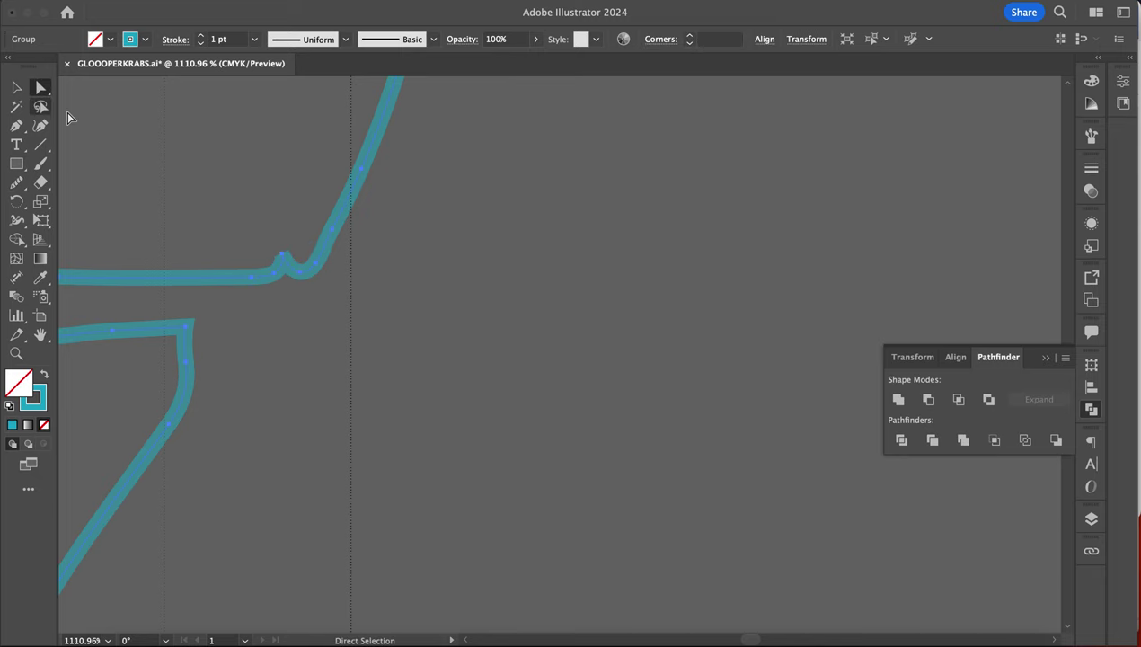
{"action": "mouse_move", "coordinate": [284, 261]}
{"action": "left_mouse_down"}
{"action": "mouse_move", "coordinate": [290, 272]}
{"action": "mouse_move", "coordinate": [336, 267]}
{"action": "left_mouse_up"}
{"action": "left_click", "coordinate": [16, 182]}
{"action": "left_click_drag", "start_coordinate": [241, 264], "coordinate": [311, 274]}
{"action": "left_click", "coordinate": [16, 87]}
- Select the whole character outline group and swap its stroke and fill to restore the solid teal silhouette
{"action": "scroll", "coordinate": [415, 270], "scroll_direction": "down", "scroll_amount": 10}
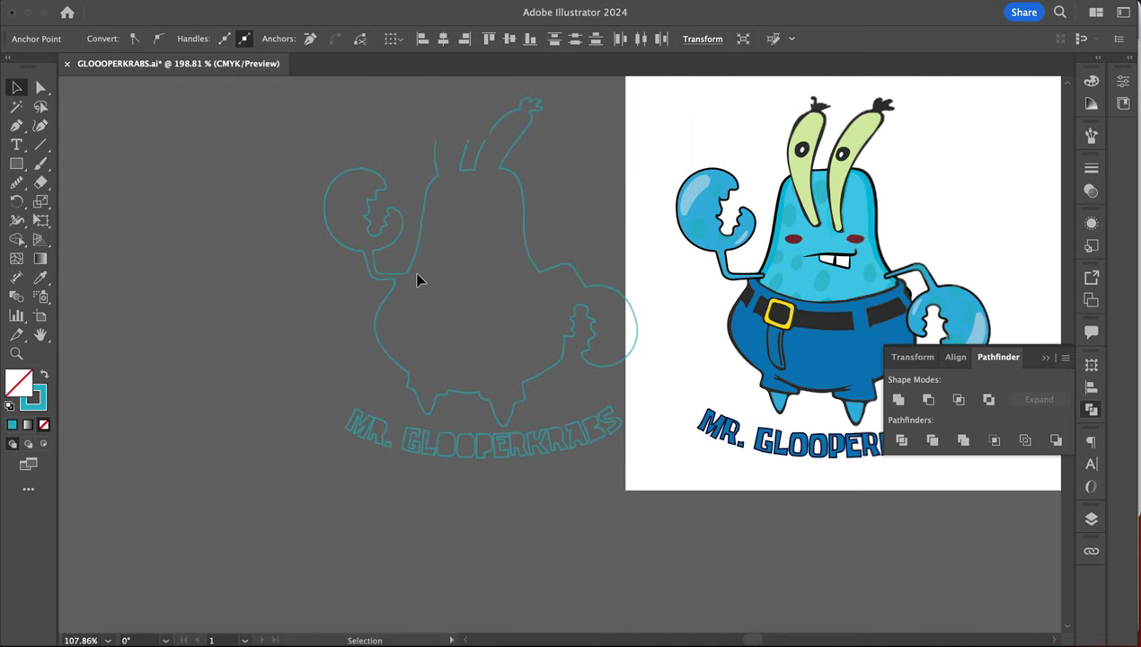
{"action": "scroll", "coordinate": [416, 279], "scroll_direction": "down", "scroll_amount": 1}
{"action": "left_click", "coordinate": [404, 476]}
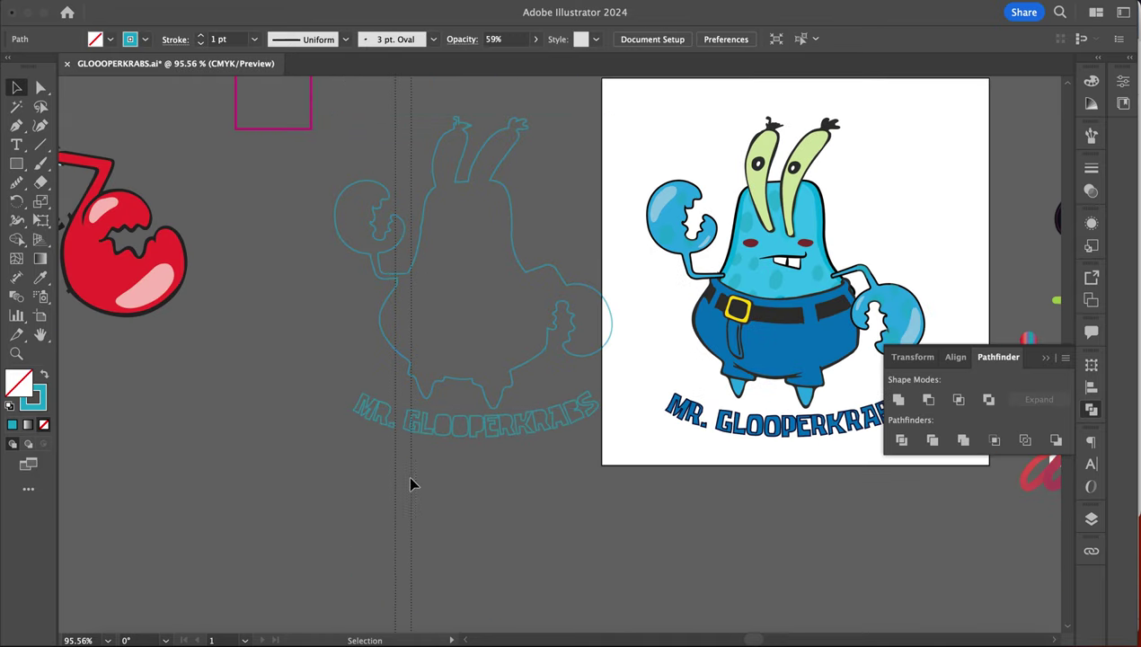
{"action": "left_click", "coordinate": [491, 428]}
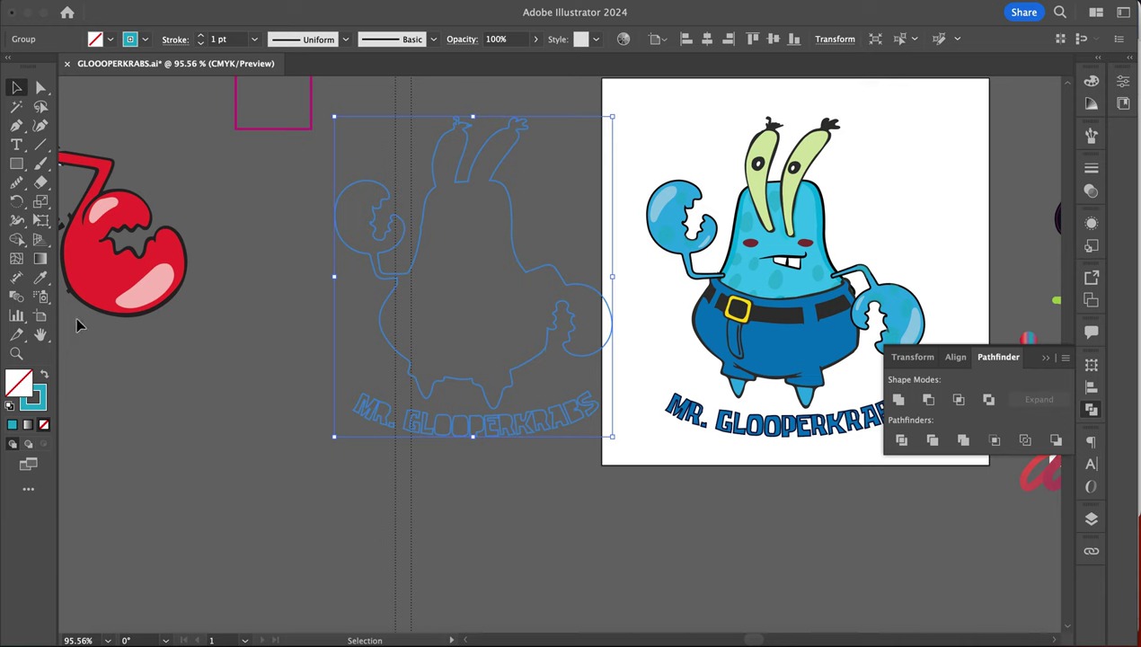
{"action": "left_click", "coordinate": [45, 373]}
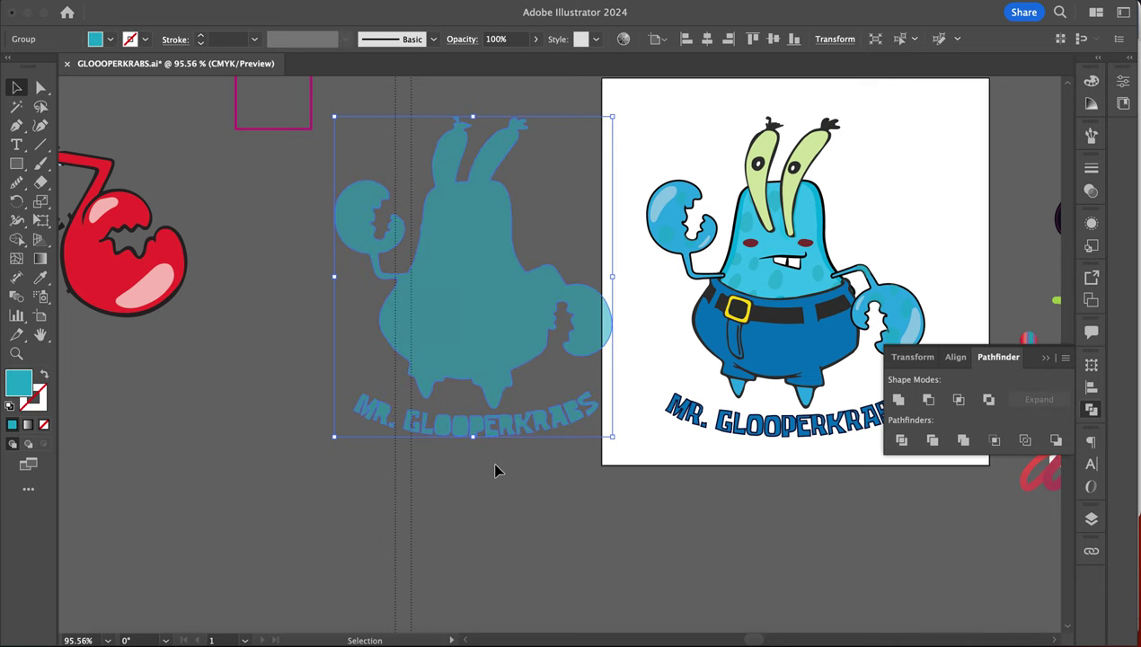
{"action": "scroll", "coordinate": [495, 467], "scroll_direction": "up", "scroll_amount": 10}
{"action": "scroll", "coordinate": [495, 466], "scroll_direction": "down", "scroll_amount": 12}
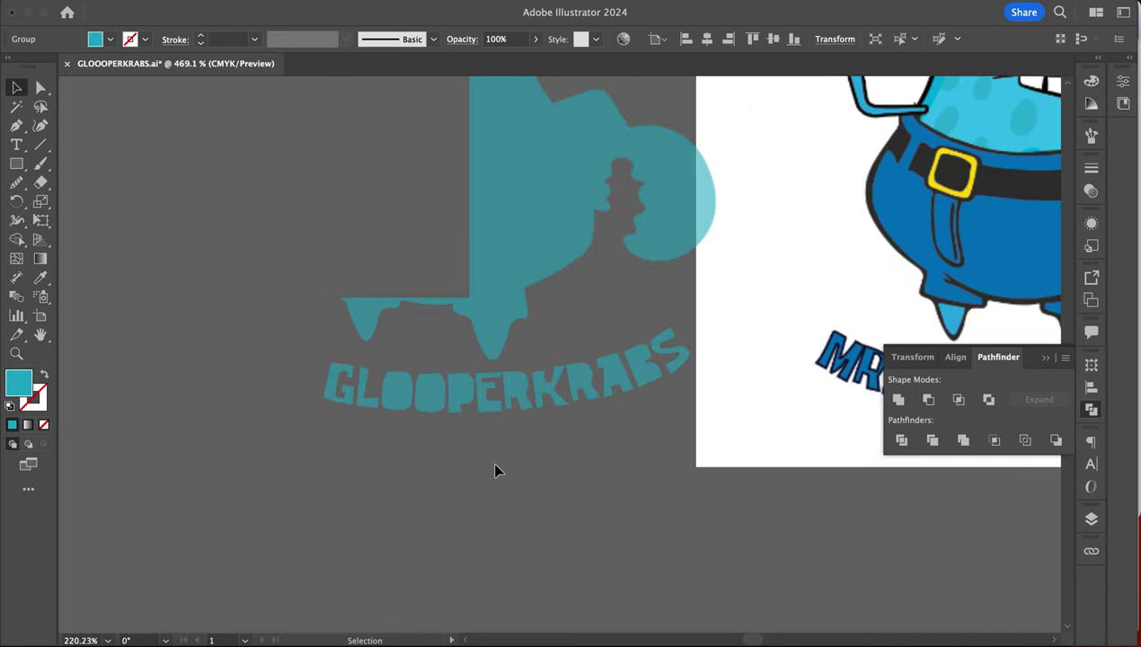
{"action": "scroll", "coordinate": [494, 469], "scroll_direction": "up", "scroll_amount": 2}
{"action": "scroll", "coordinate": [495, 469], "scroll_direction": "right", "scroll_amount": 2}
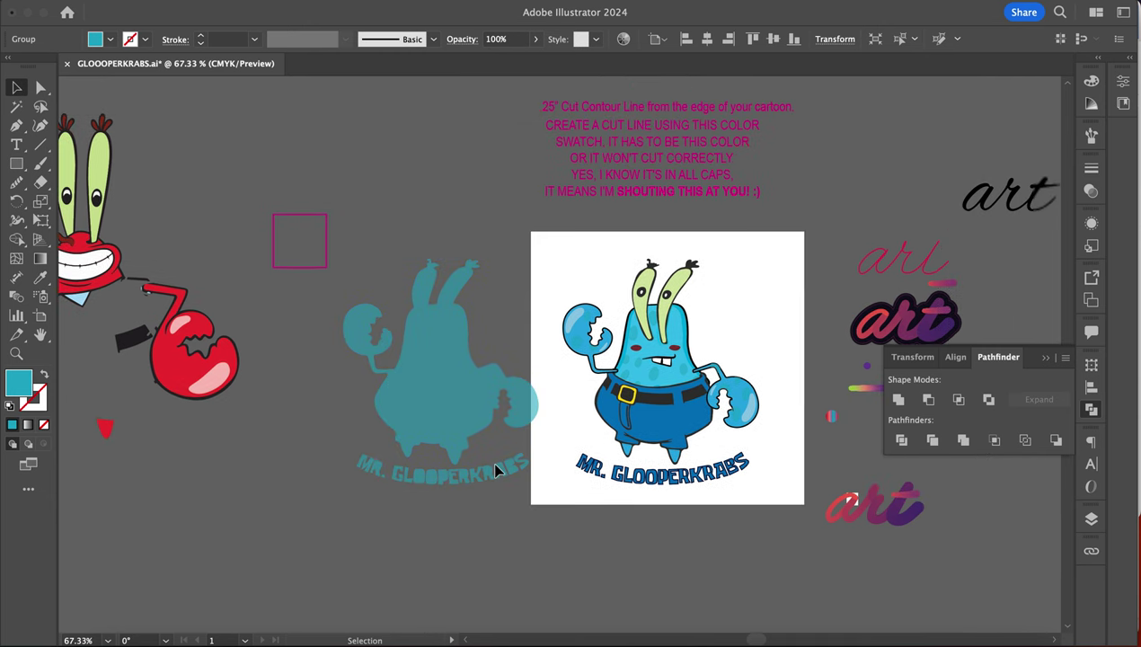
{"action": "right_click", "coordinate": [168, 323]}
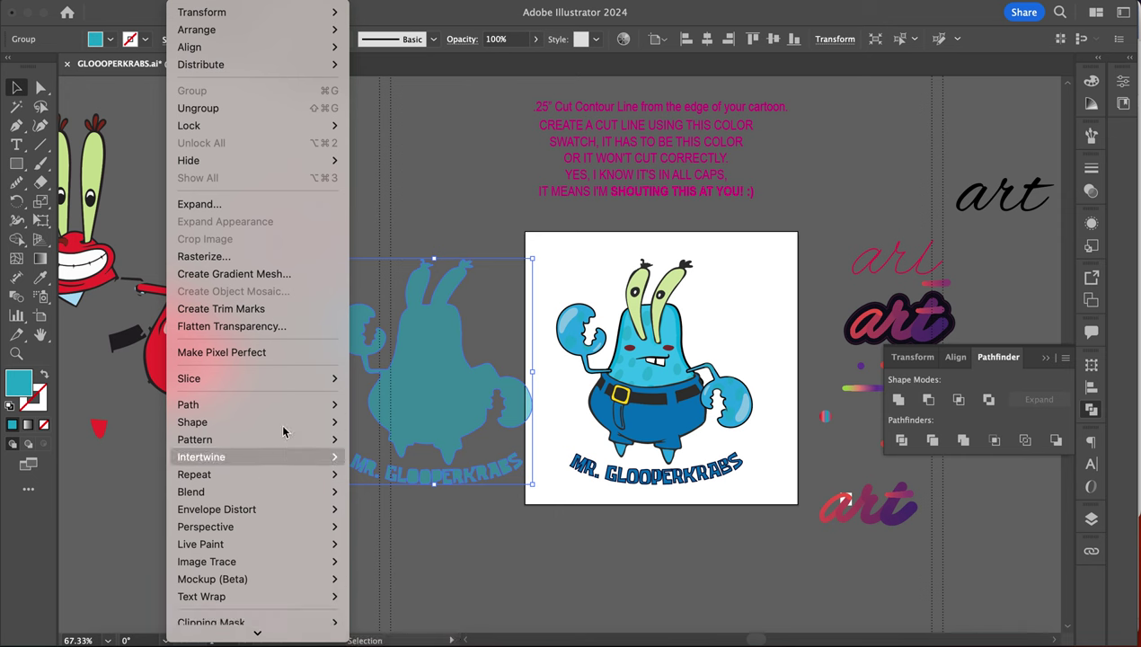
{"action": "scroll", "coordinate": [279, 432], "scroll_direction": "down", "scroll_amount": 3}
{"action": "mouse_move", "coordinate": [277, 418]}
{"action": "mouse_move", "coordinate": [265, 335]}
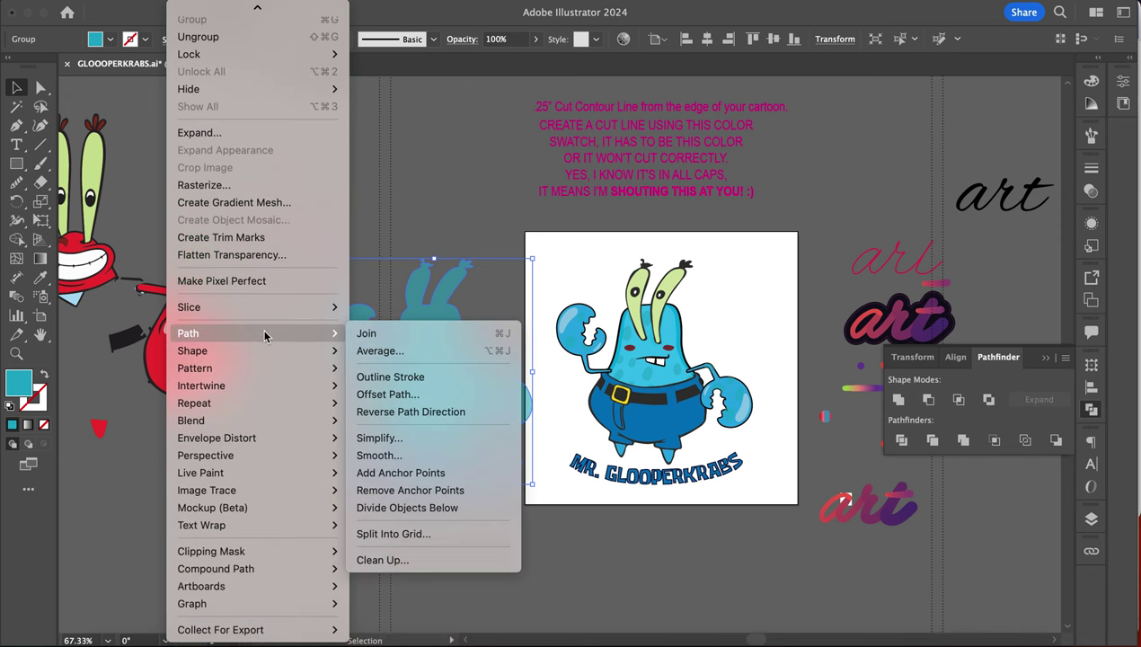
{"action": "left_click", "coordinate": [409, 394]}
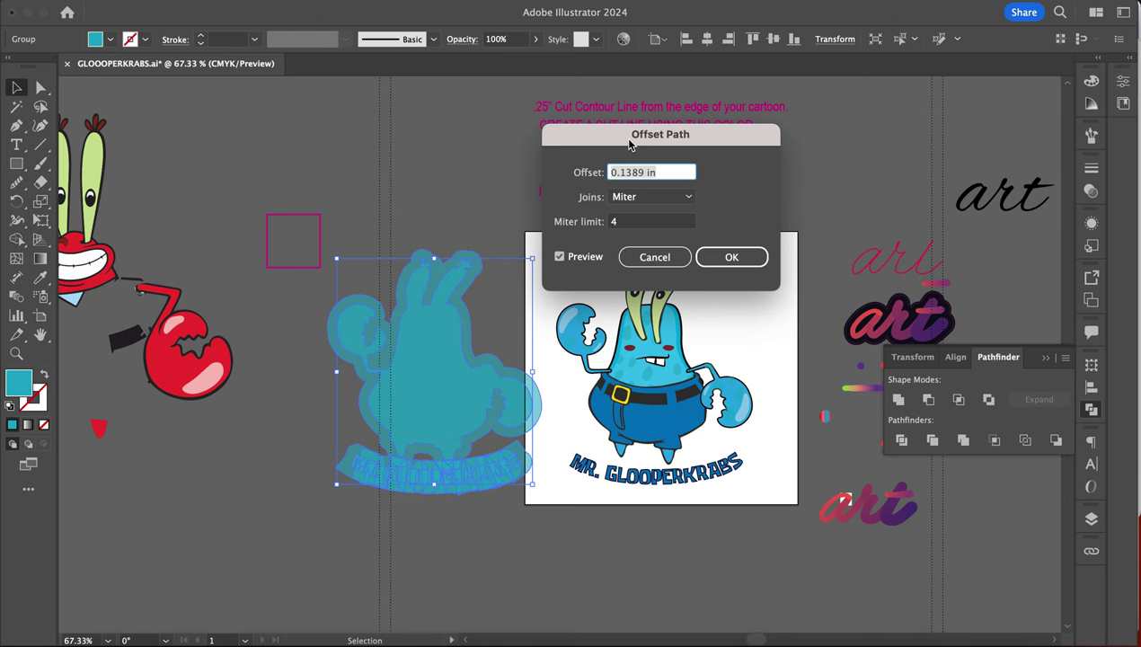
{"action": "left_click_drag", "start_coordinate": [631, 146], "coordinate": [712, 221]}
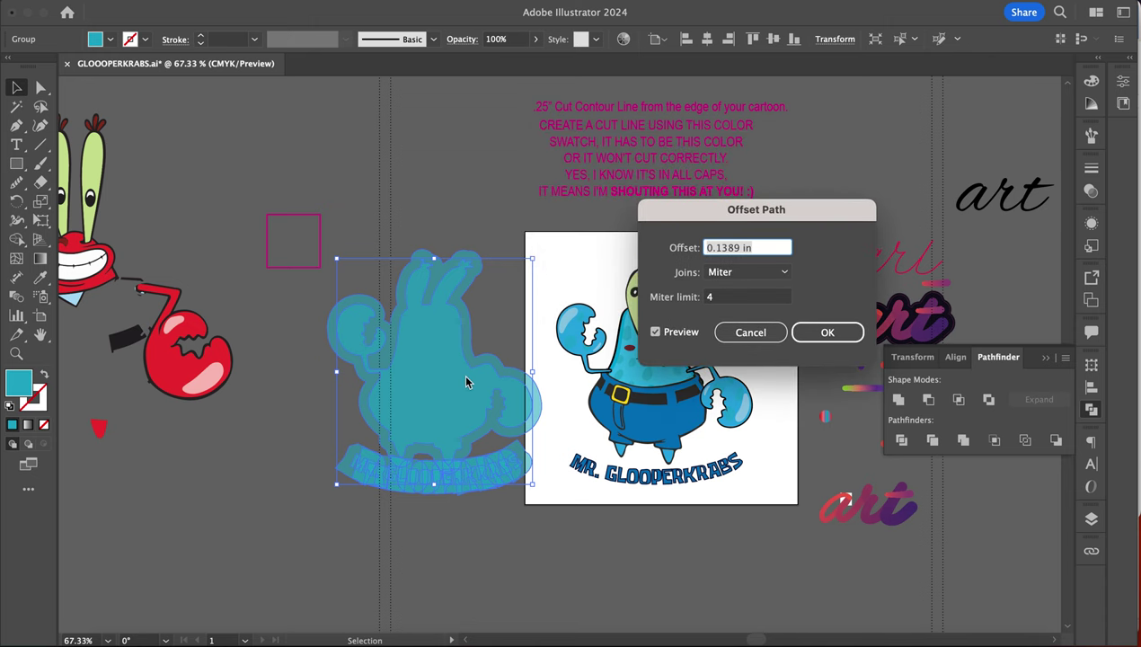
{"action": "left_click", "coordinate": [748, 332]}
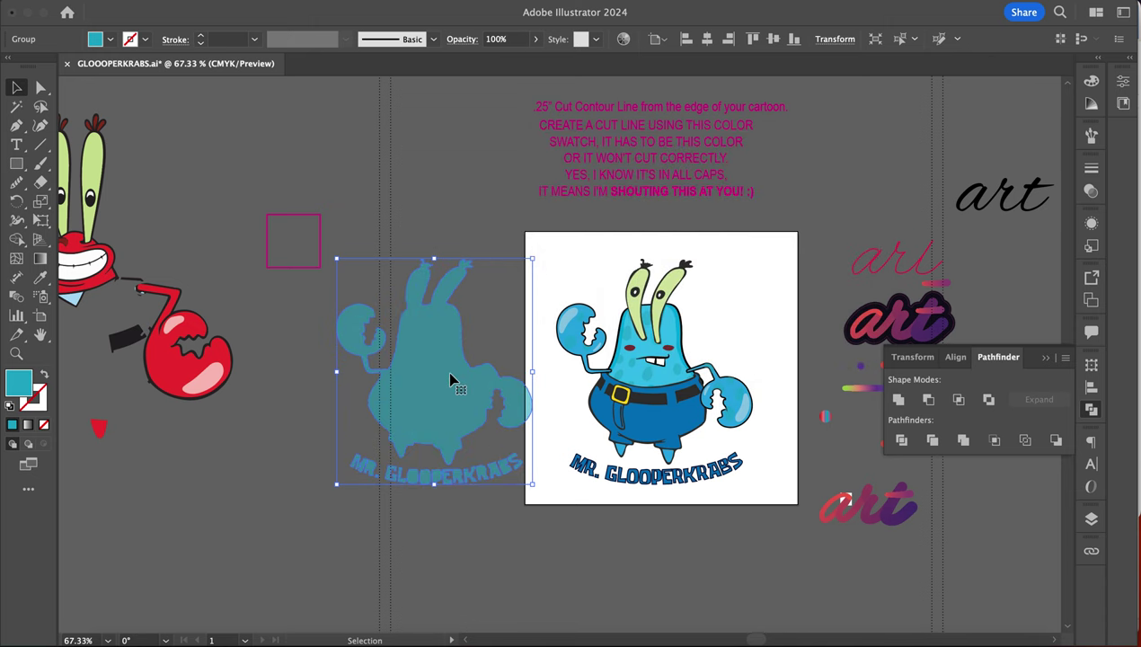
- Offset the path of the teal silhouette group by 0.14 in with round joins
{"action": "scroll", "coordinate": [452, 380], "scroll_direction": "up", "scroll_amount": 5}
{"action": "scroll", "coordinate": [306, 234], "scroll_direction": "down", "scroll_amount": 3}
{"action": "scroll", "coordinate": [308, 235], "scroll_direction": "up", "scroll_amount": 2}
{"action": "left_click", "coordinate": [194, 0]}
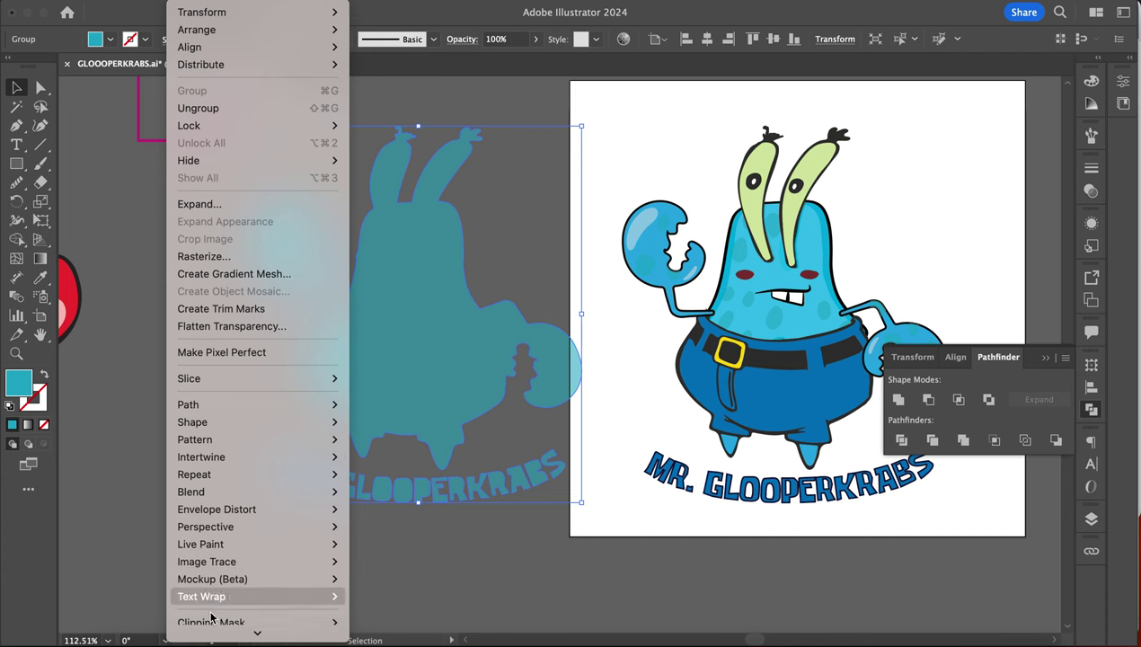
{"action": "scroll", "coordinate": [212, 612], "scroll_direction": "down", "scroll_amount": 2}
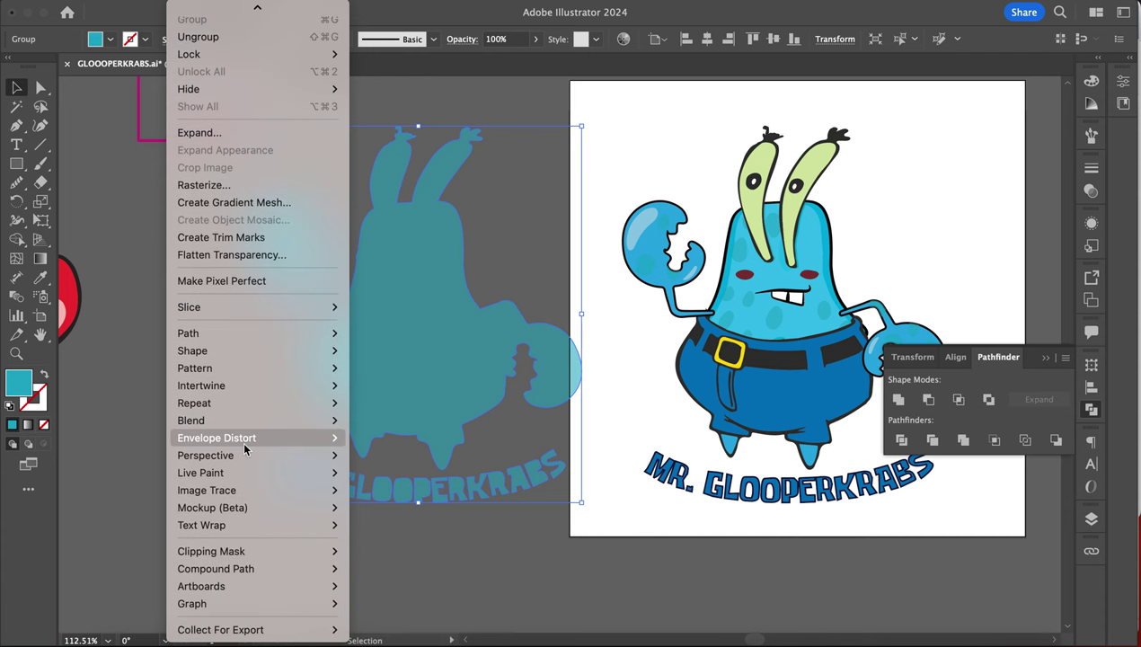
{"action": "mouse_move", "coordinate": [224, 333]}
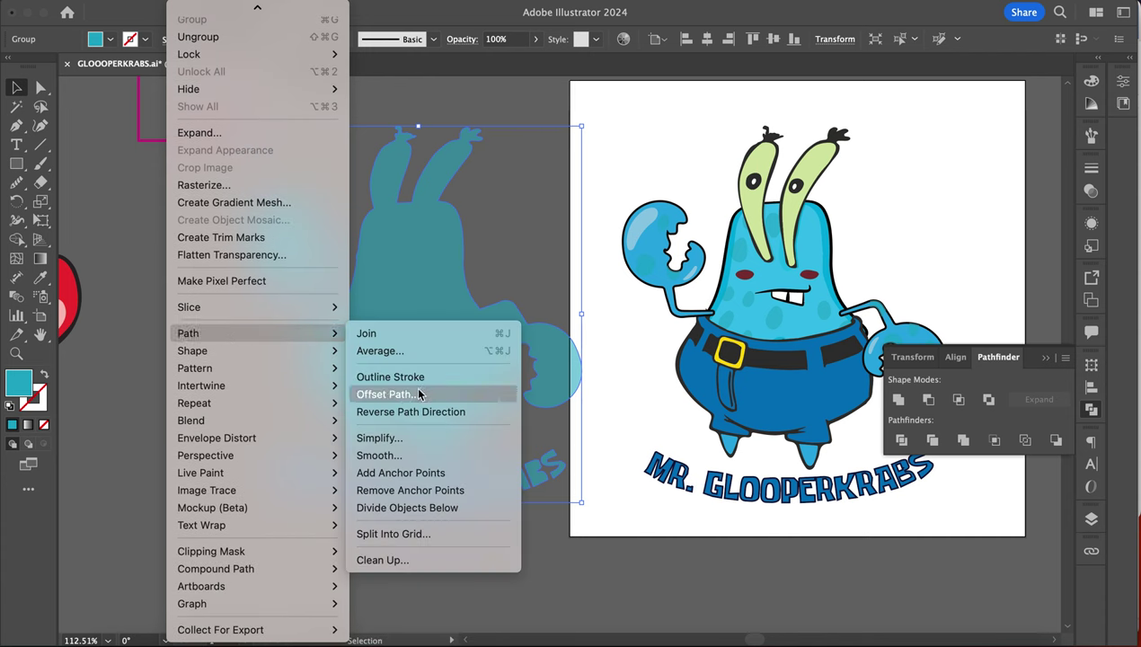
{"action": "left_click", "coordinate": [417, 397]}
{"action": "left_click_drag", "start_coordinate": [743, 214], "coordinate": [802, 189]}
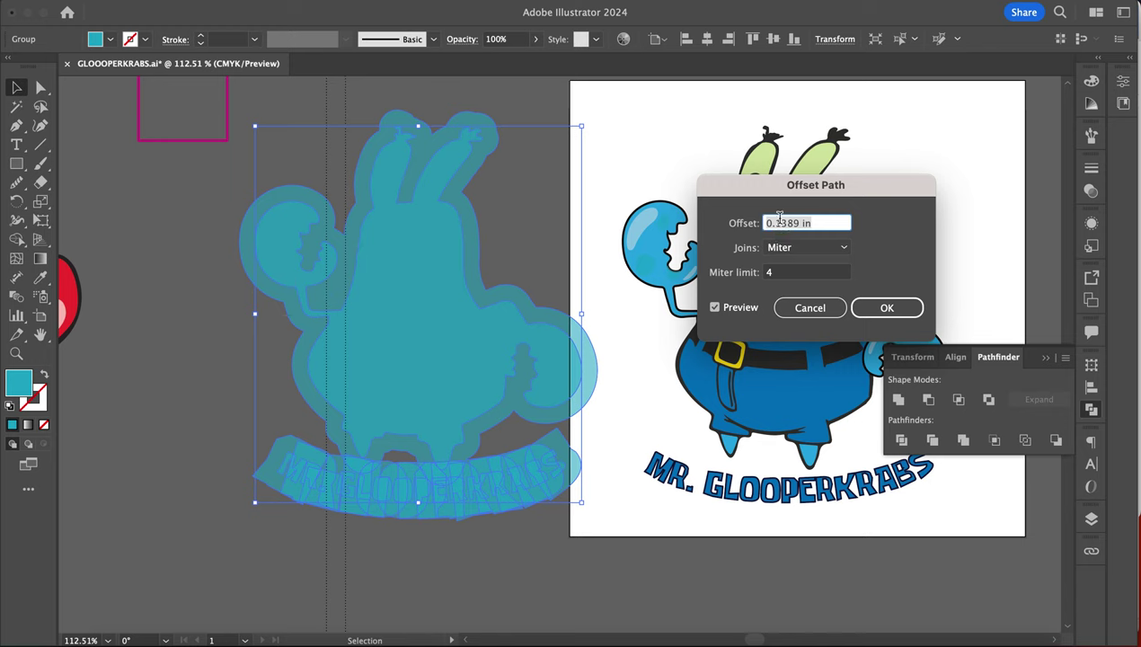
{"action": "key", "text": "BackSpace"}
{"action": "key", "text": "Tab"}
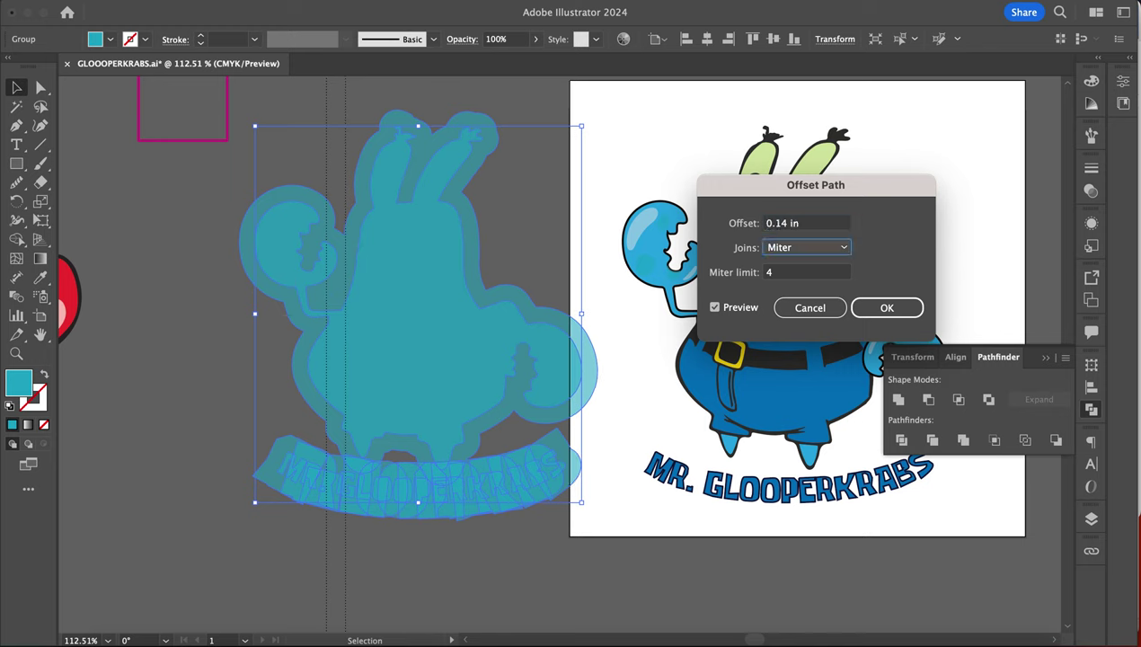
{"action": "left_click", "coordinate": [783, 250]}
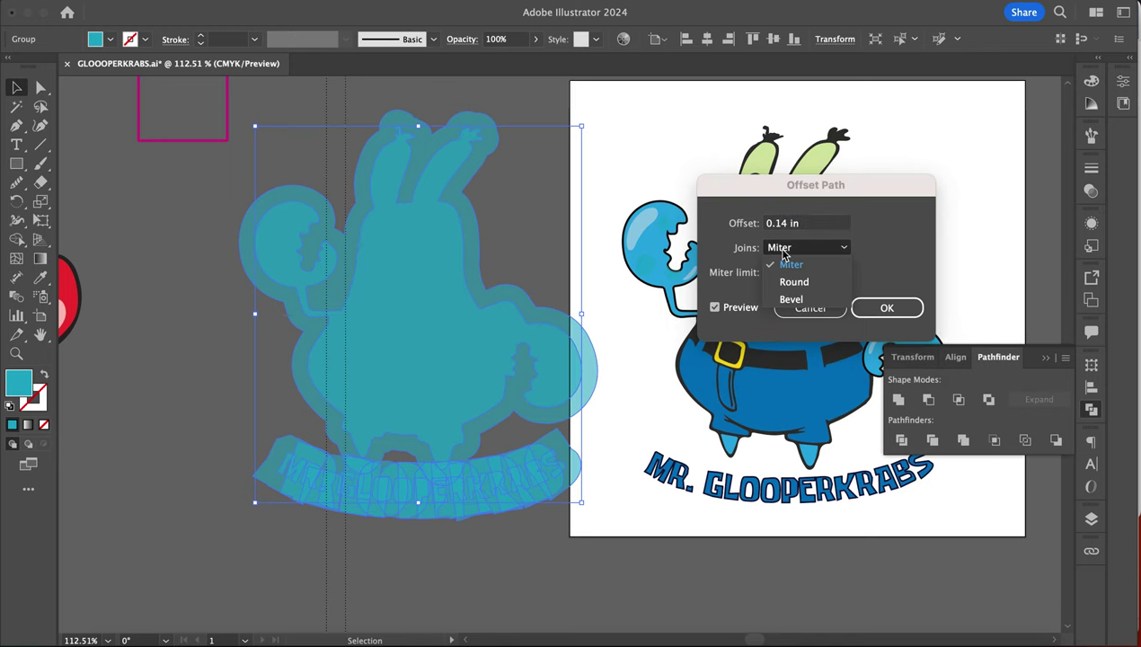
{"action": "left_click", "coordinate": [792, 282]}
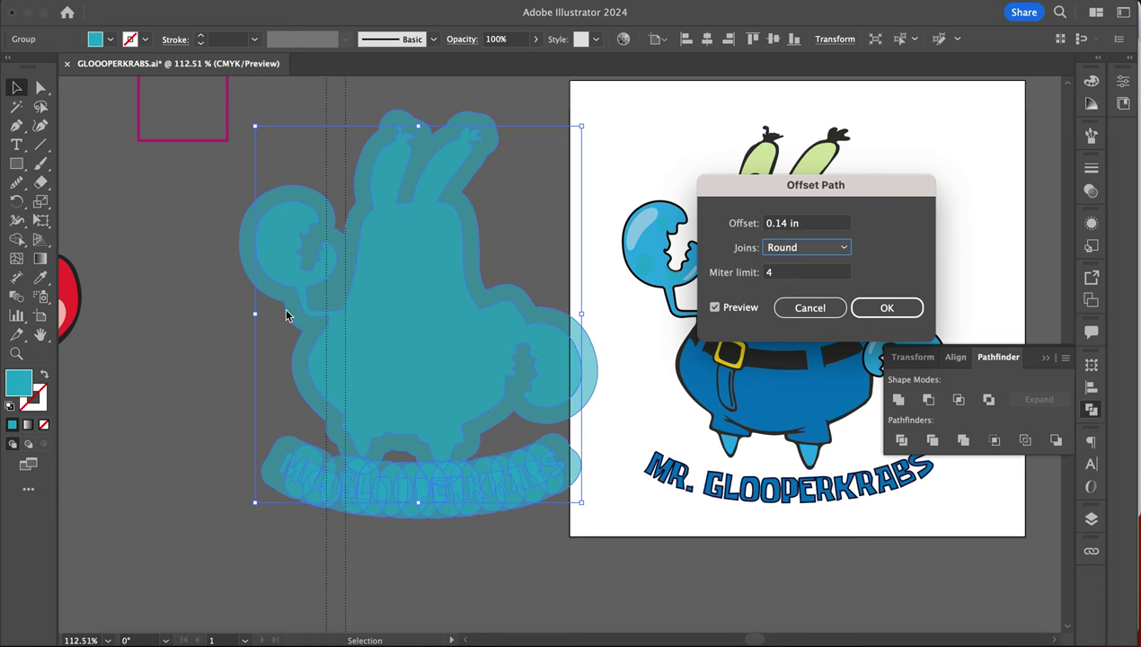
{"action": "left_click", "coordinate": [879, 309]}
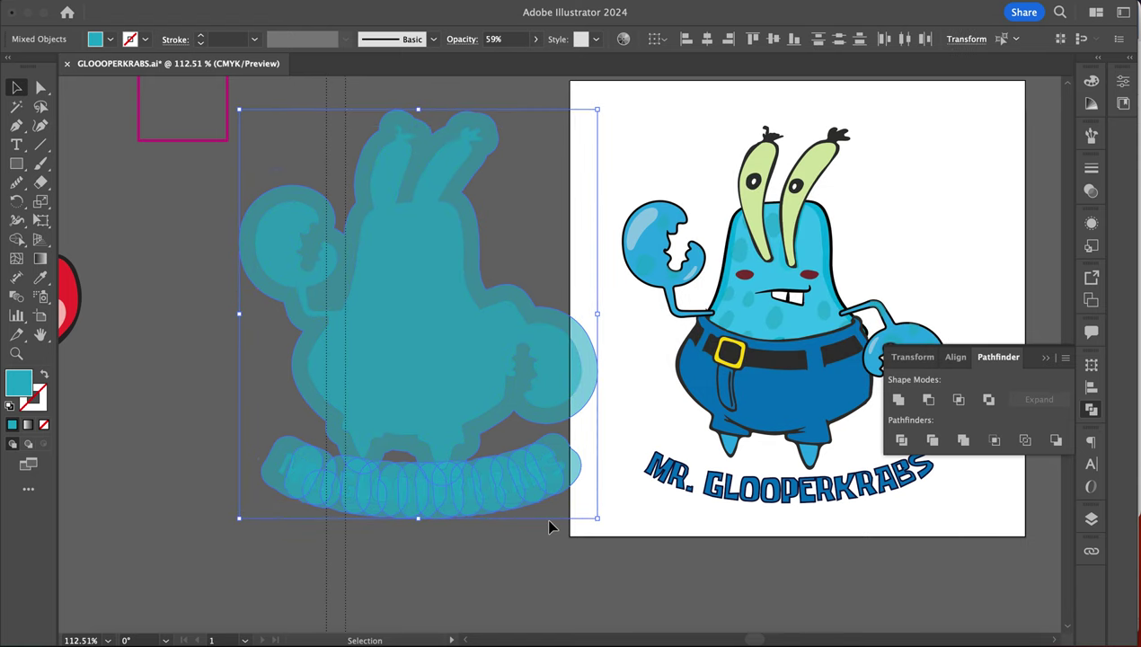
- Unite the overlapping offset shapes around the character and lettering into one contour
{"action": "scroll", "coordinate": [550, 525], "scroll_direction": "up", "scroll_amount": 3}
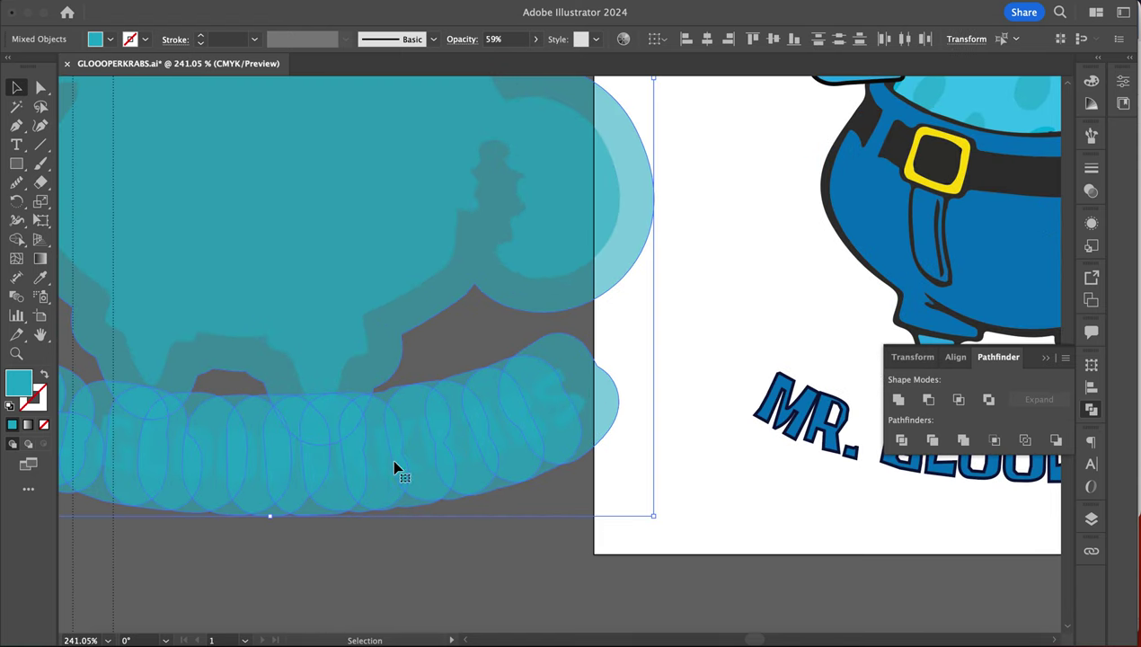
{"action": "scroll", "coordinate": [324, 449], "scroll_direction": "down", "scroll_amount": 5}
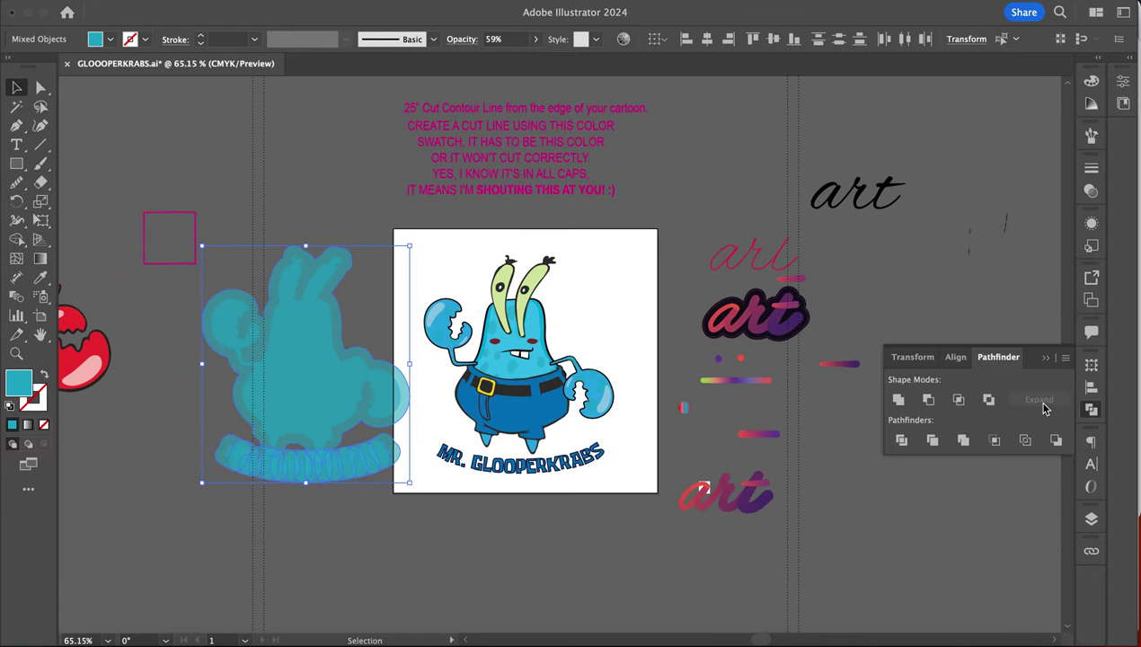
{"action": "left_click", "coordinate": [898, 401]}
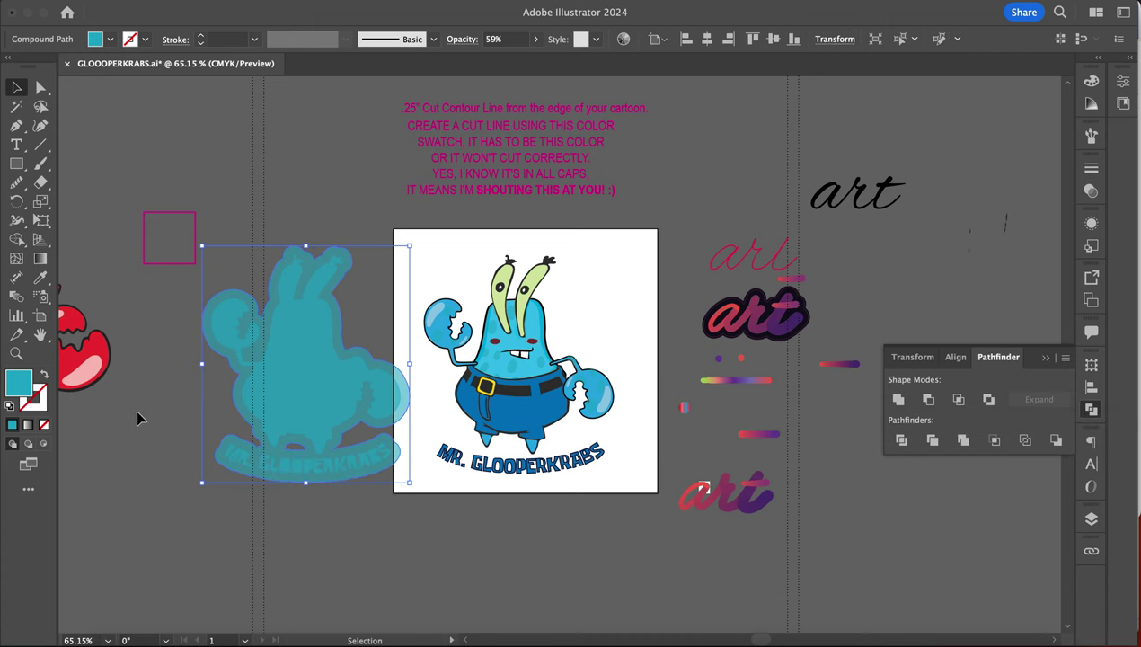
- Give the united contour the default 1 pt black stroke, remove its fill, and deselect it
{"action": "scroll", "coordinate": [136, 408], "scroll_direction": "up", "scroll_amount": 3}
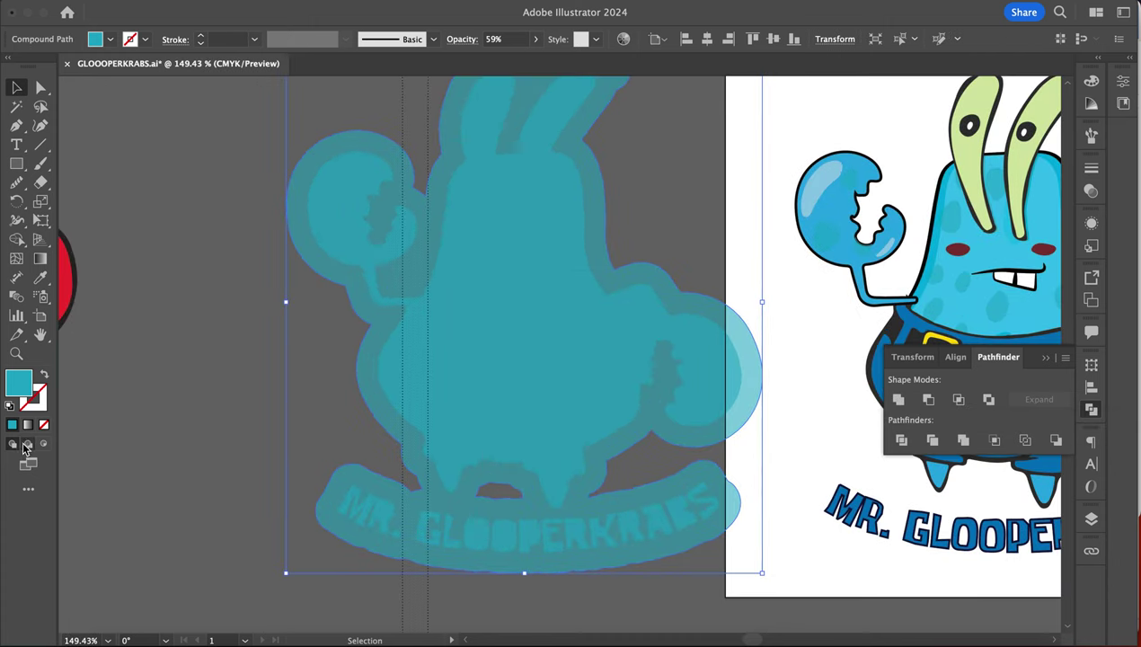
{"action": "left_click", "coordinate": [9, 406]}
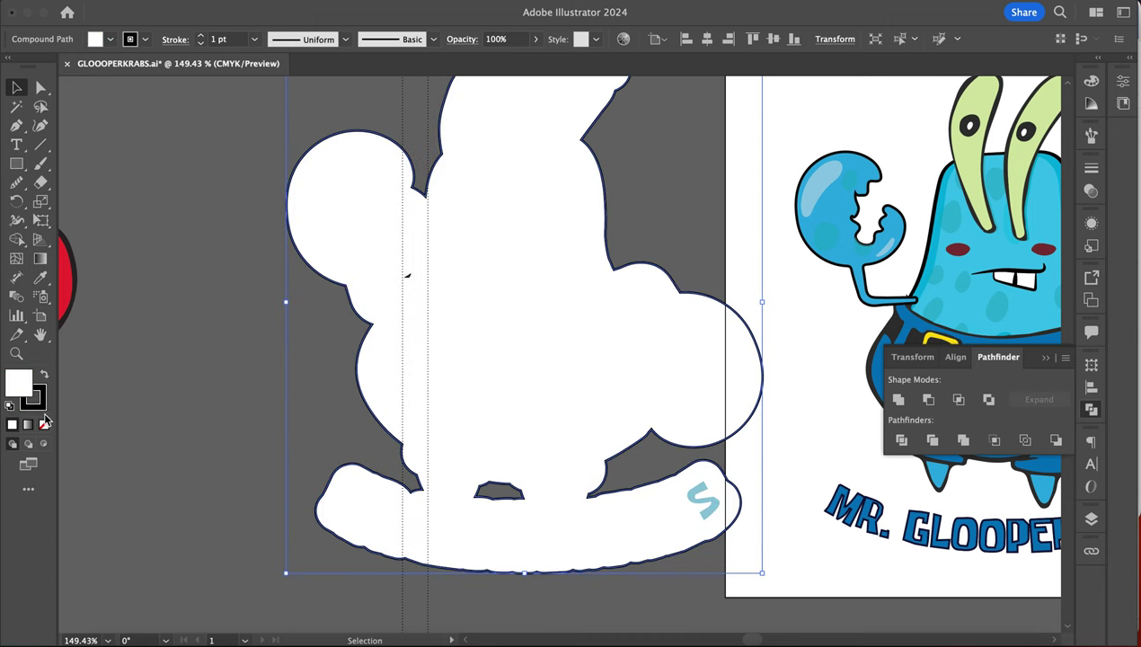
{"action": "left_click", "coordinate": [44, 426]}
{"action": "scroll", "coordinate": [293, 359], "scroll_direction": "down", "scroll_amount": 3}
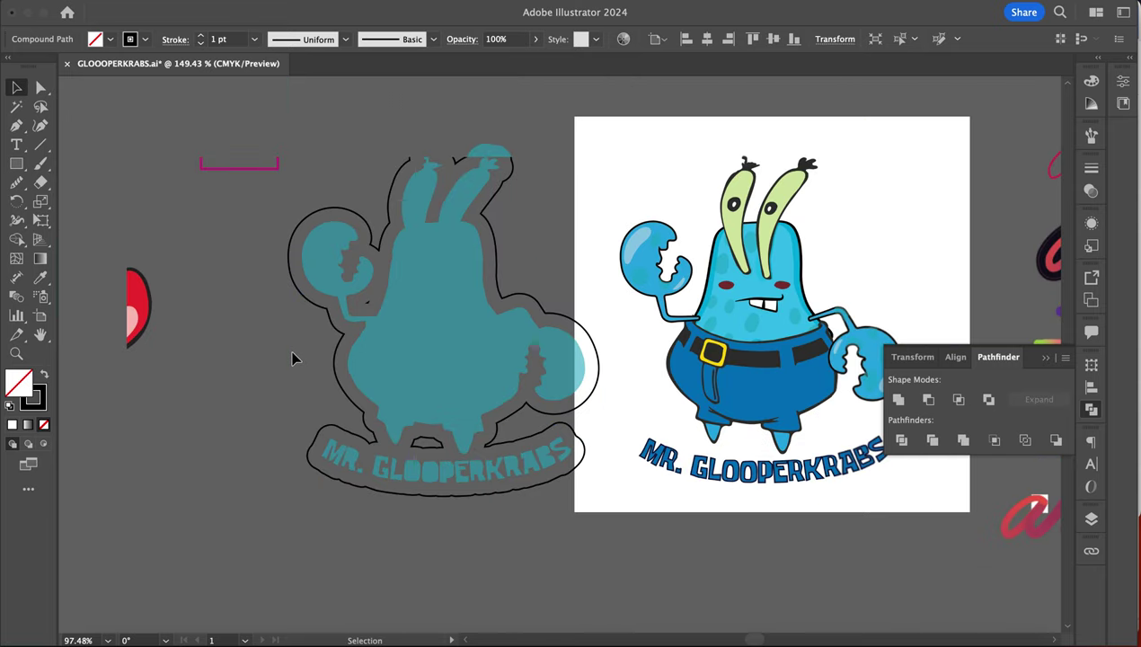
{"action": "left_click", "coordinate": [196, 385]}
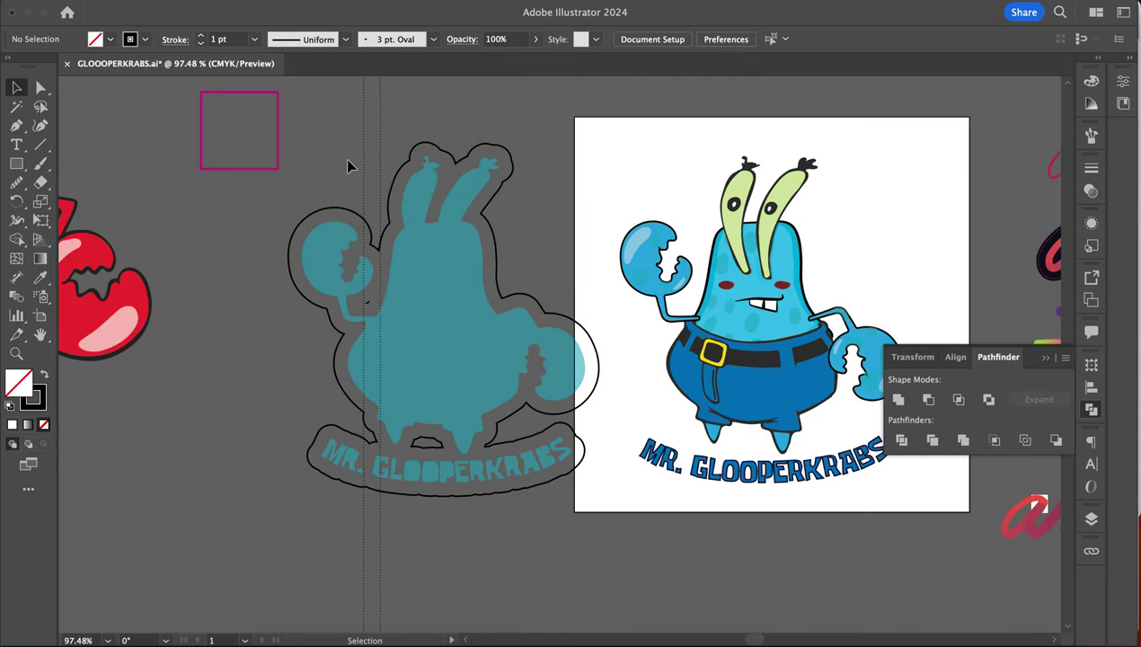
- Select the grouped silhouette and contour outline and move them left, clear of the artboard
{"action": "left_click", "coordinate": [388, 200]}
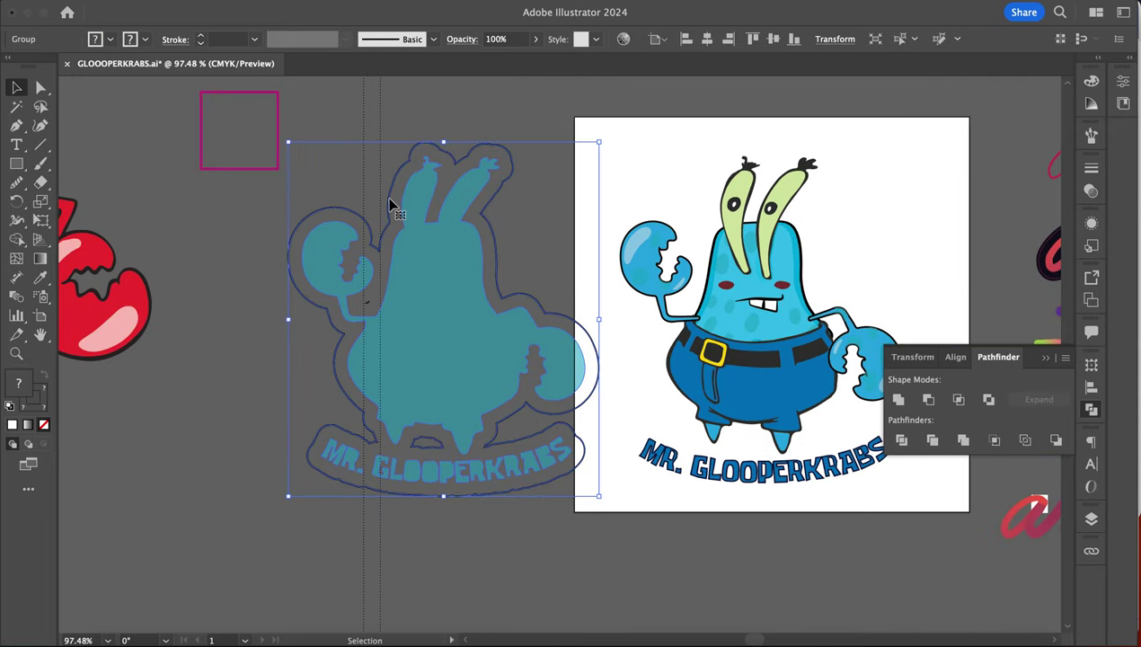
{"action": "scroll", "coordinate": [390, 206], "scroll_direction": "up", "scroll_amount": 4}
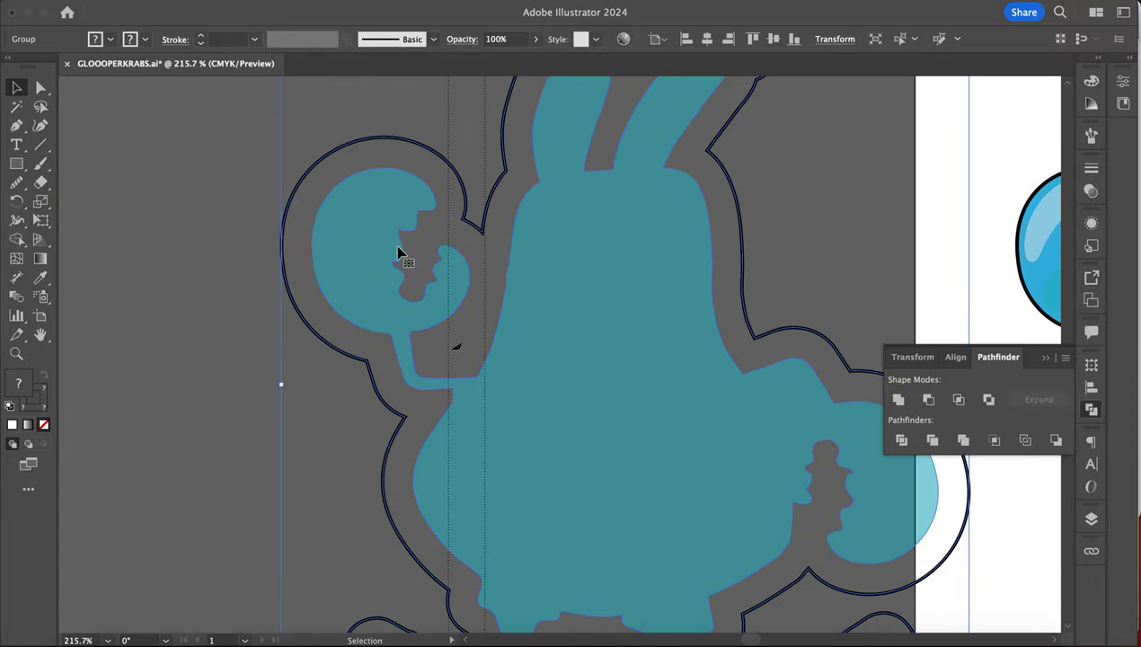
{"action": "scroll", "coordinate": [341, 325], "scroll_direction": "down", "scroll_amount": 2}
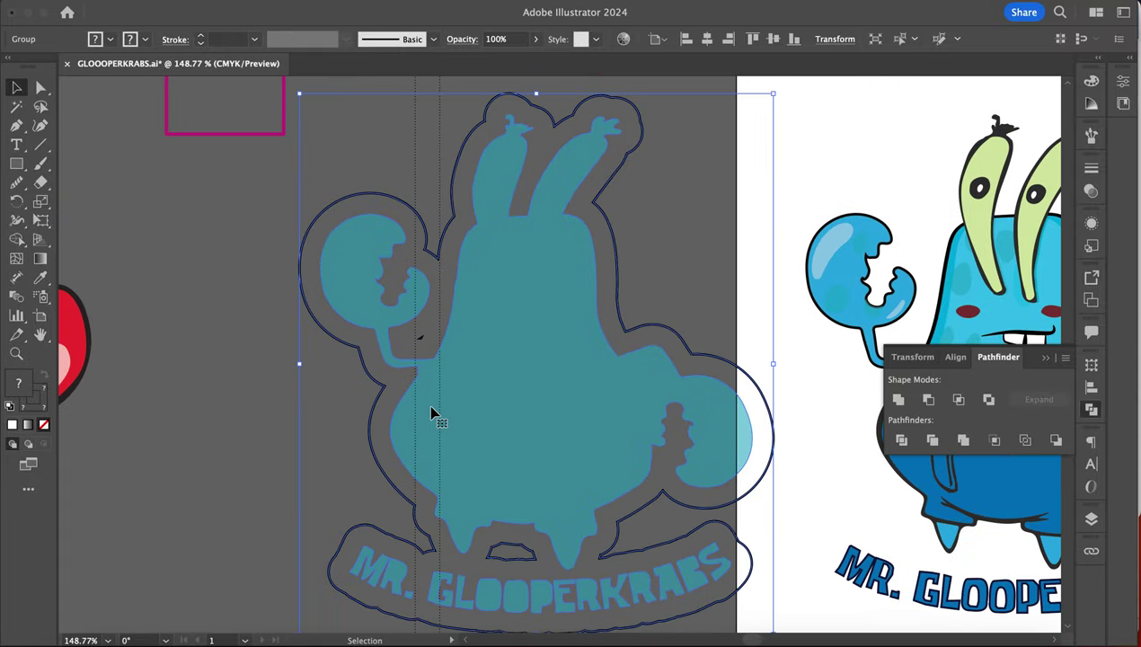
{"action": "scroll", "coordinate": [311, 399], "scroll_direction": "down", "scroll_amount": 2}
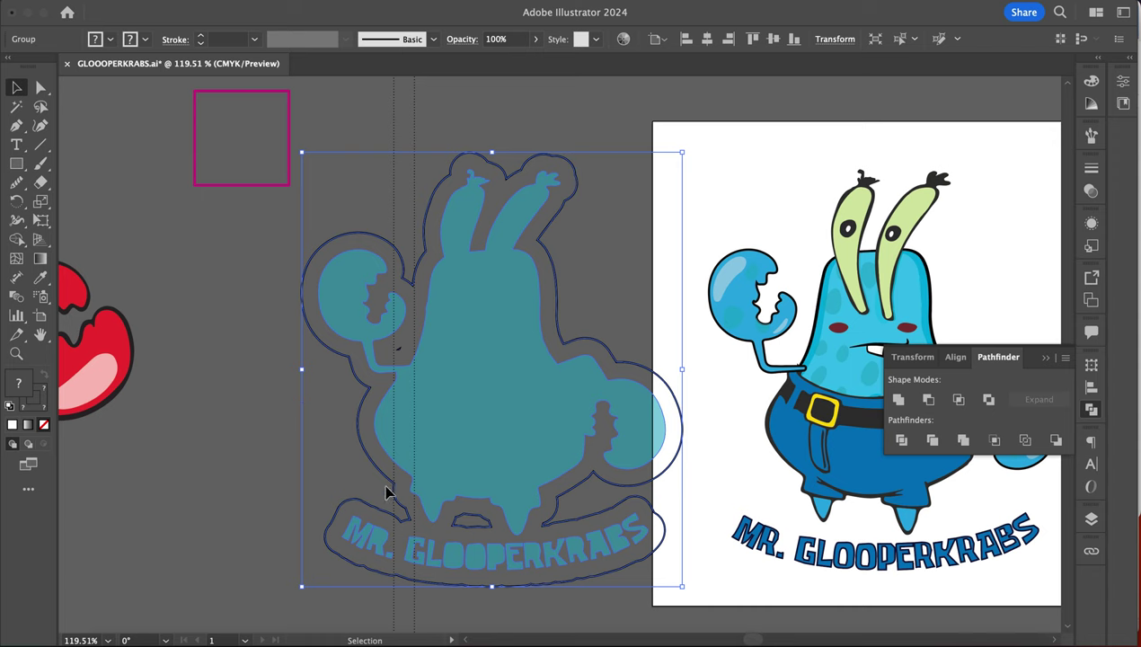
{"action": "left_click_drag", "start_coordinate": [396, 496], "coordinate": [248, 539]}
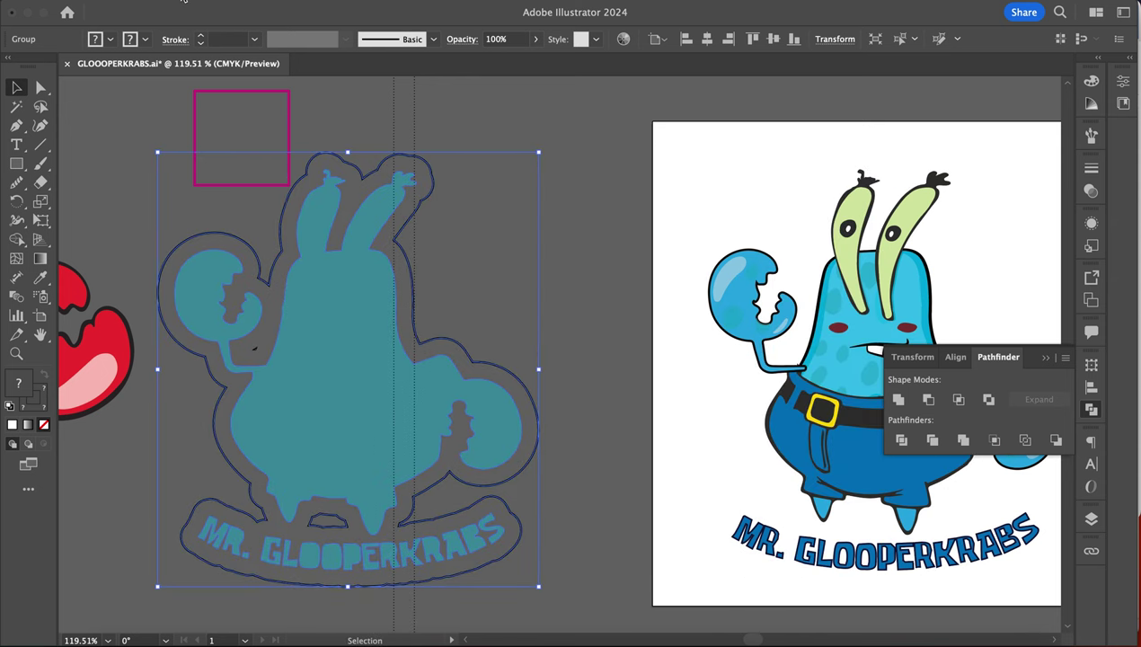
- Ungroup the silhouette and contour, and move the contour outline alone to the right, apart from the teal silhouette
{"action": "left_click", "coordinate": [183, 1]}
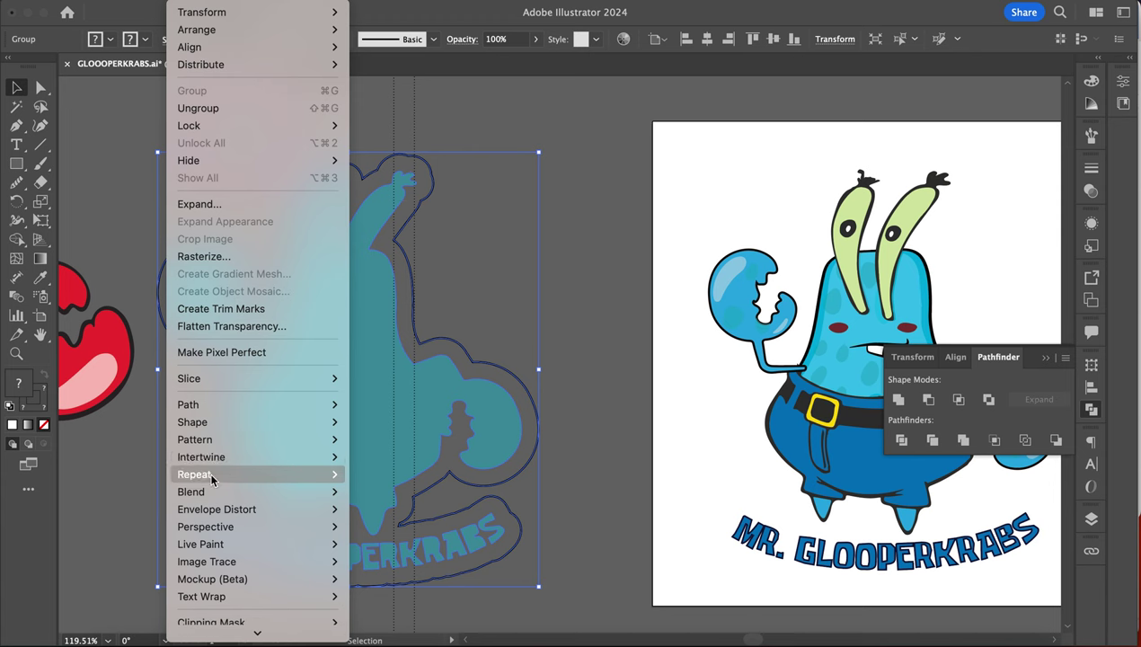
{"action": "left_click", "coordinate": [226, 108]}
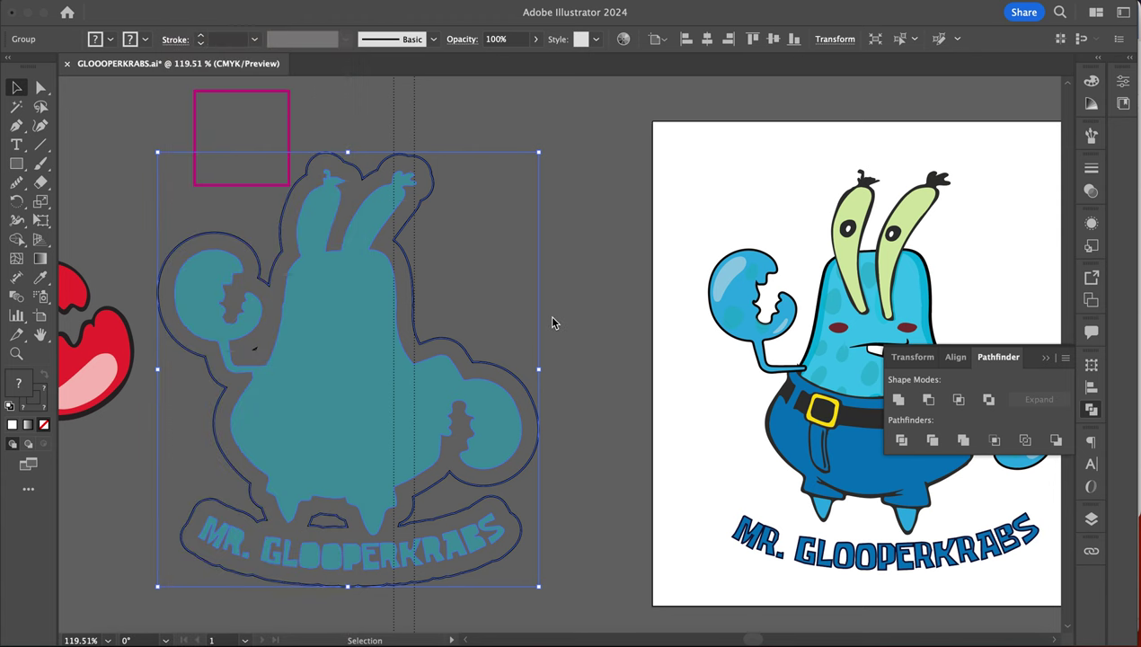
{"action": "left_click", "coordinate": [509, 342]}
{"action": "left_click", "coordinate": [456, 350]}
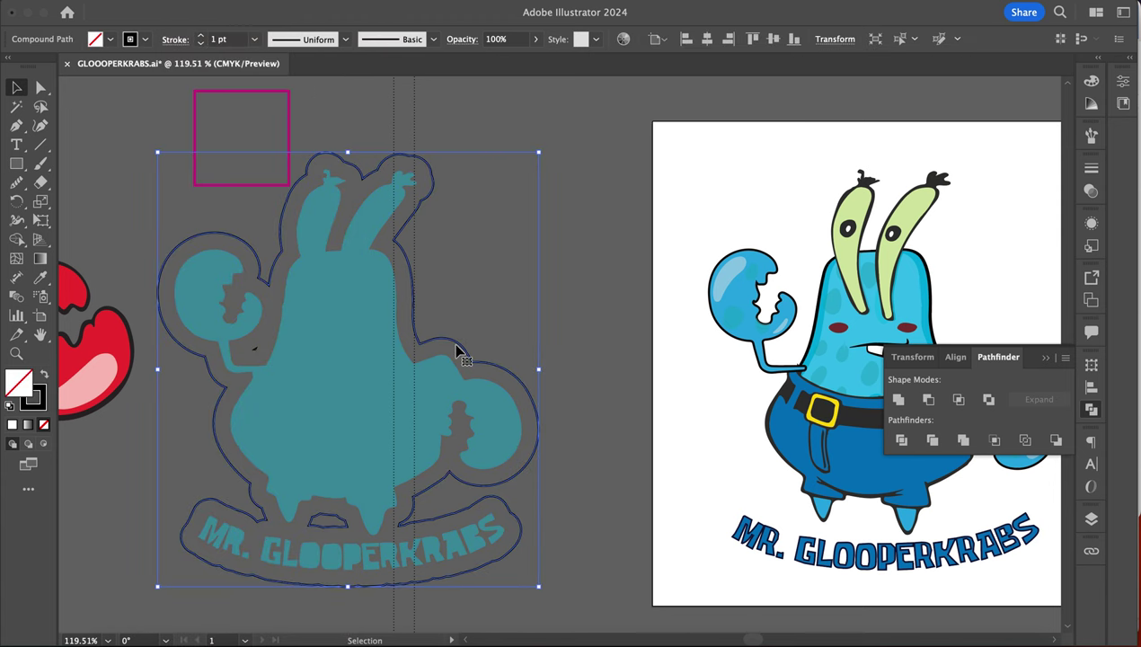
{"action": "left_click_drag", "start_coordinate": [457, 351], "coordinate": [867, 359]}
{"action": "scroll", "coordinate": [629, 314], "scroll_direction": "down", "scroll_amount": 5}
{"action": "scroll", "coordinate": [630, 315], "scroll_direction": "right", "scroll_amount": 5}
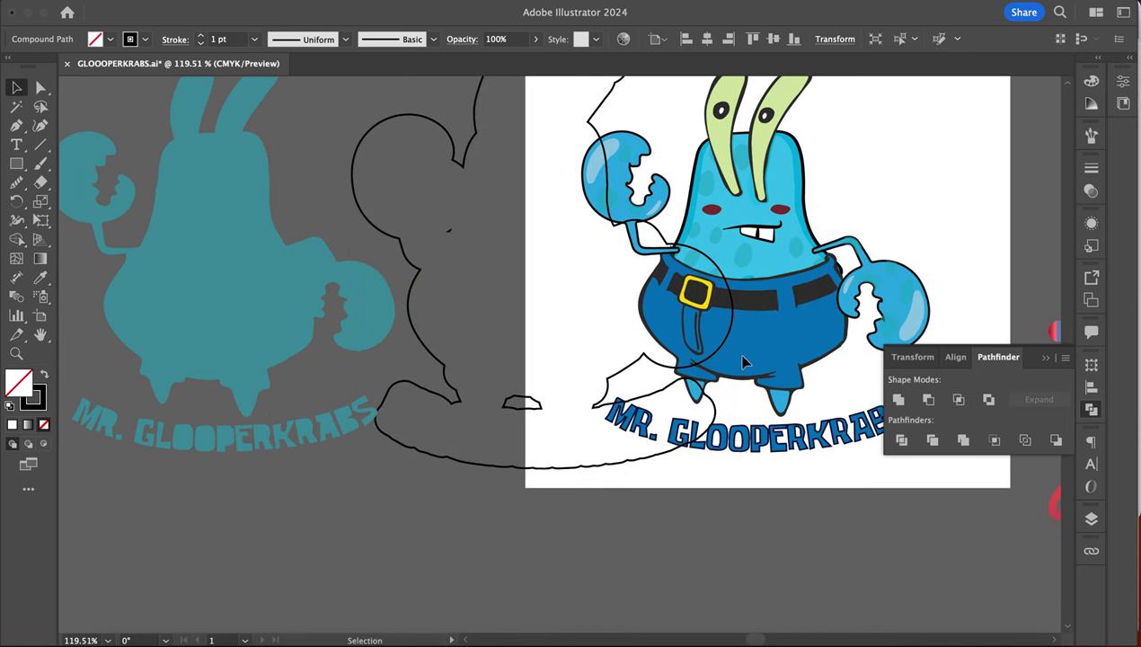
- Delete the leftover inner shapes of the contour outline, including the small closed opening between the legs and the lettering area
{"action": "left_click", "coordinate": [474, 240]}
{"action": "scroll", "coordinate": [471, 239], "scroll_direction": "left", "scroll_amount": 2}
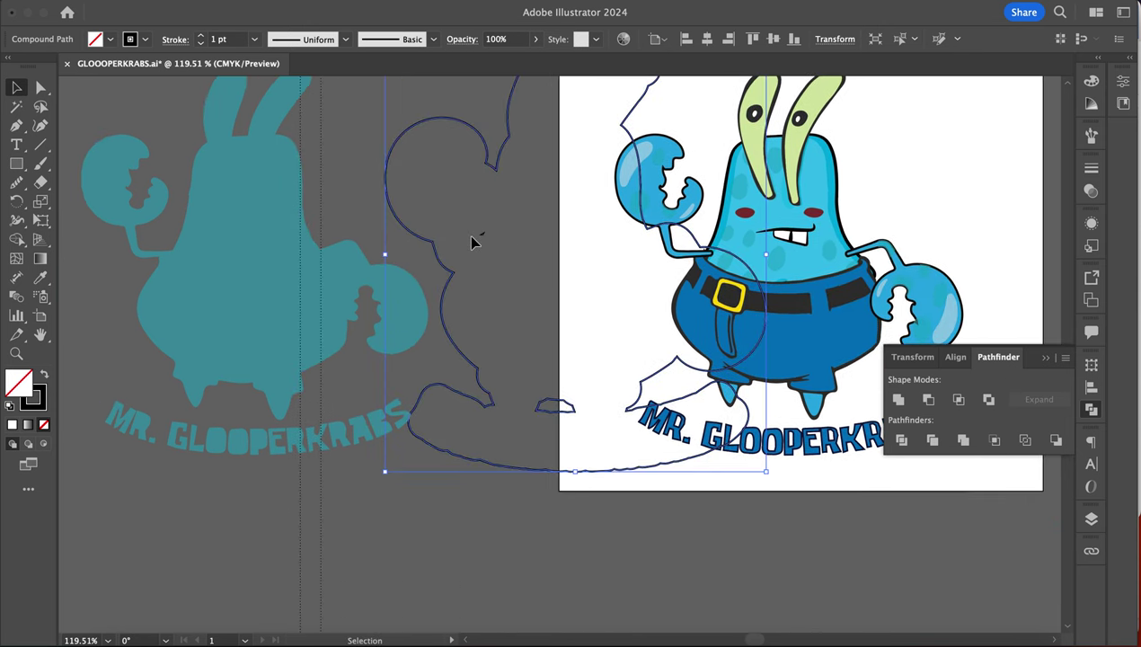
{"action": "scroll", "coordinate": [474, 242], "scroll_direction": "up", "scroll_amount": 5}
{"action": "key", "text": "super+a"}
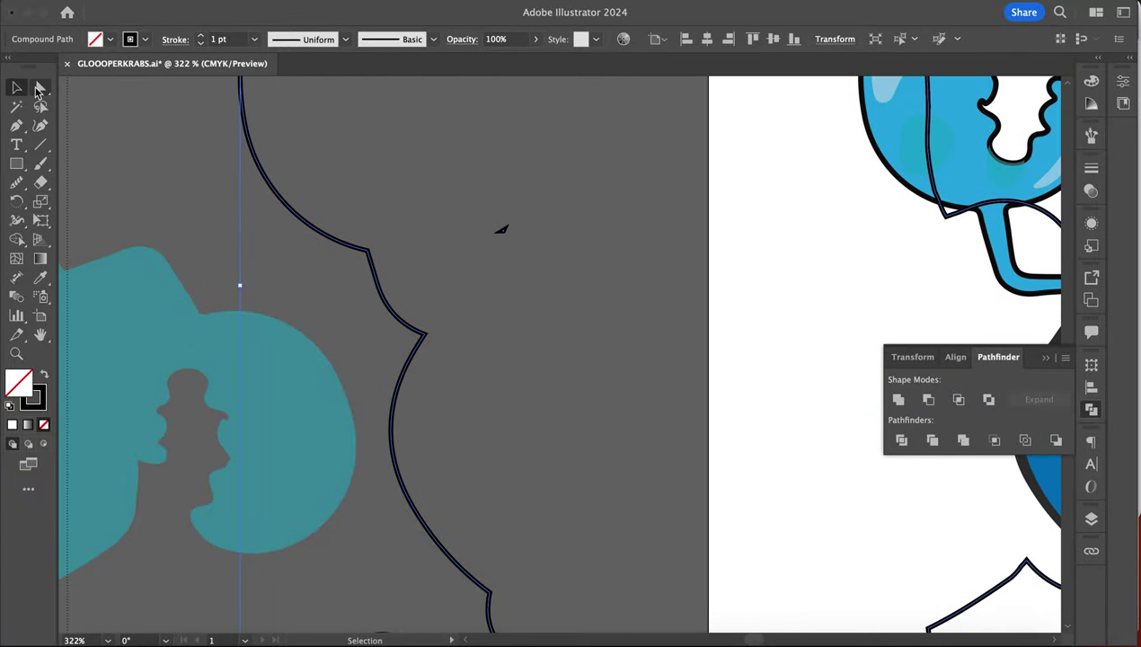
{"action": "left_click", "coordinate": [39, 88]}
{"action": "left_click", "coordinate": [529, 248]}
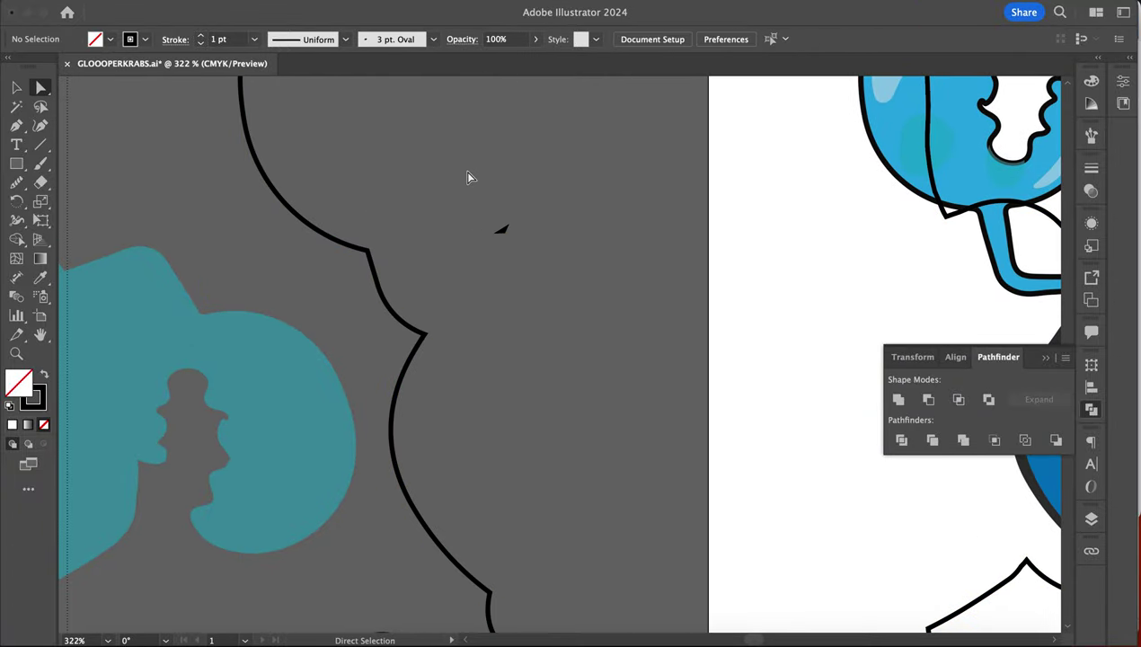
{"action": "scroll", "coordinate": [559, 348], "scroll_direction": "down", "scroll_amount": 5}
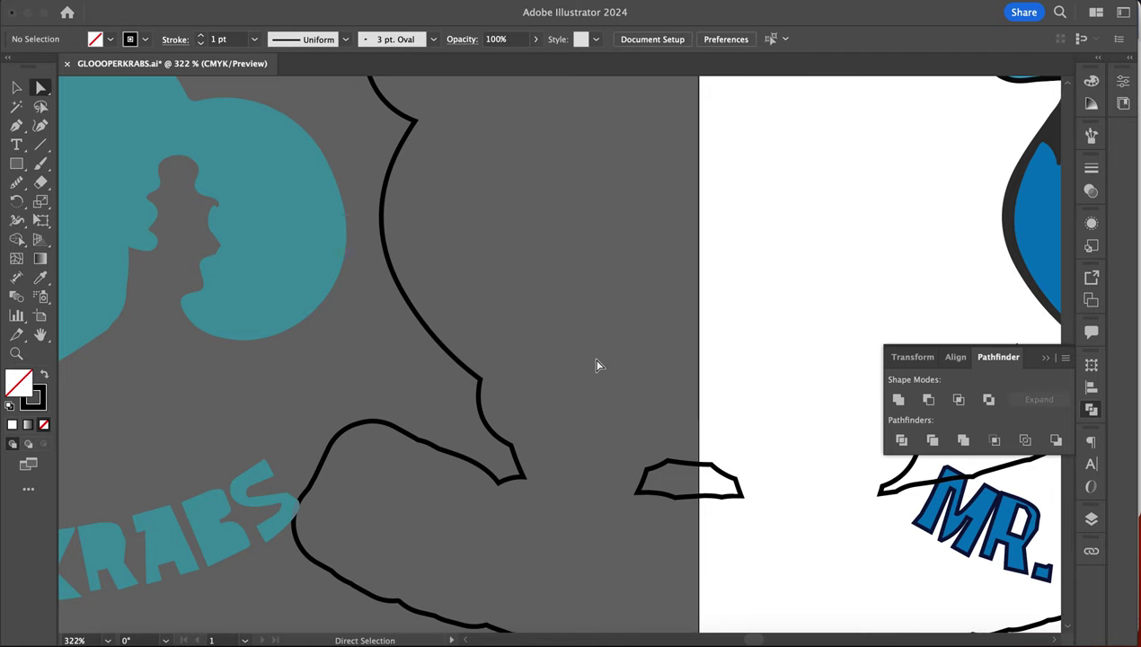
{"action": "left_click", "coordinate": [685, 497]}
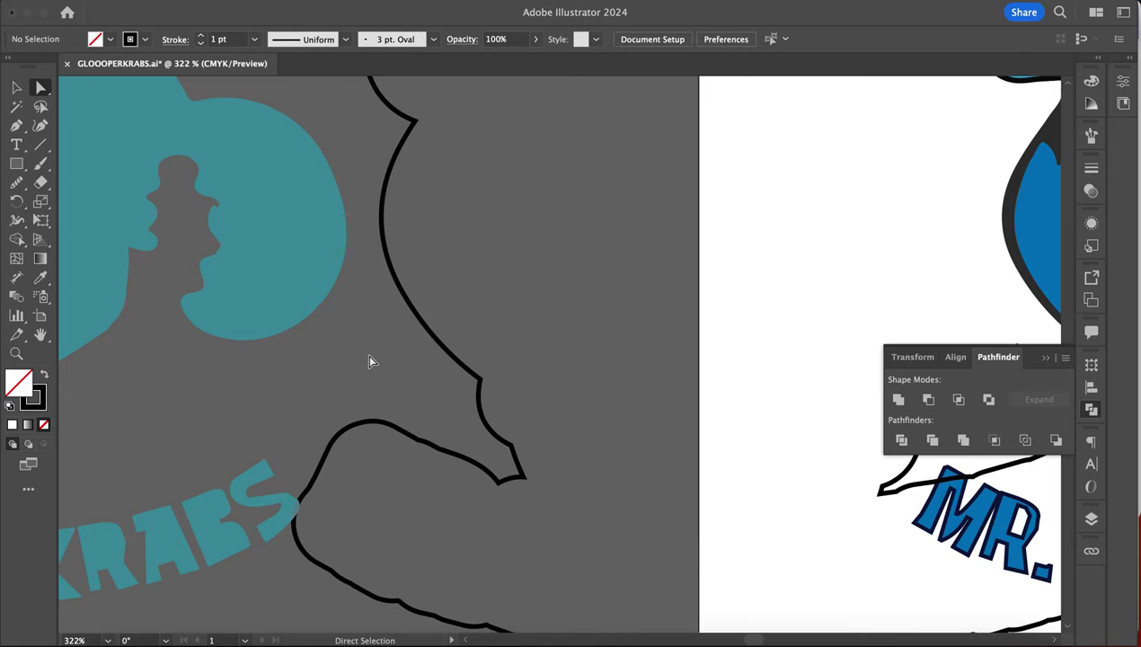
- Move the cleaned contour outline back onto the artboard so it surrounds the character and the lettering evenly
{"action": "left_click", "coordinate": [22, 85]}
{"action": "scroll", "coordinate": [556, 371], "scroll_direction": "down", "scroll_amount": 5}
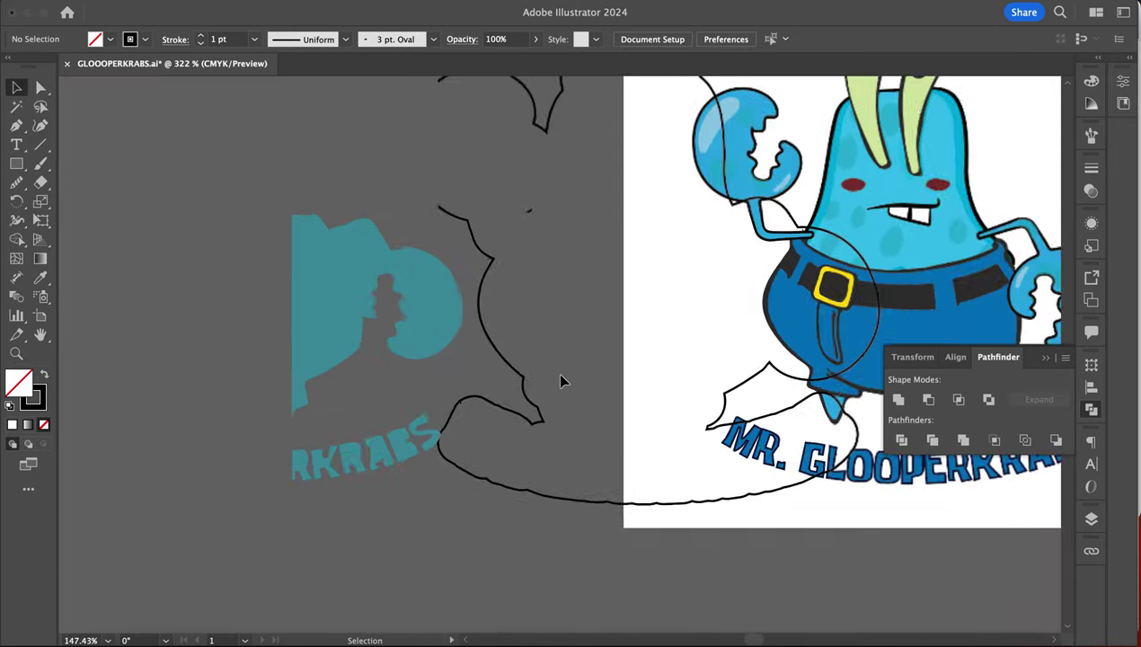
{"action": "scroll", "coordinate": [525, 428], "scroll_direction": "right", "scroll_amount": 5}
{"action": "left_click_drag", "start_coordinate": [268, 366], "coordinate": [510, 384]}
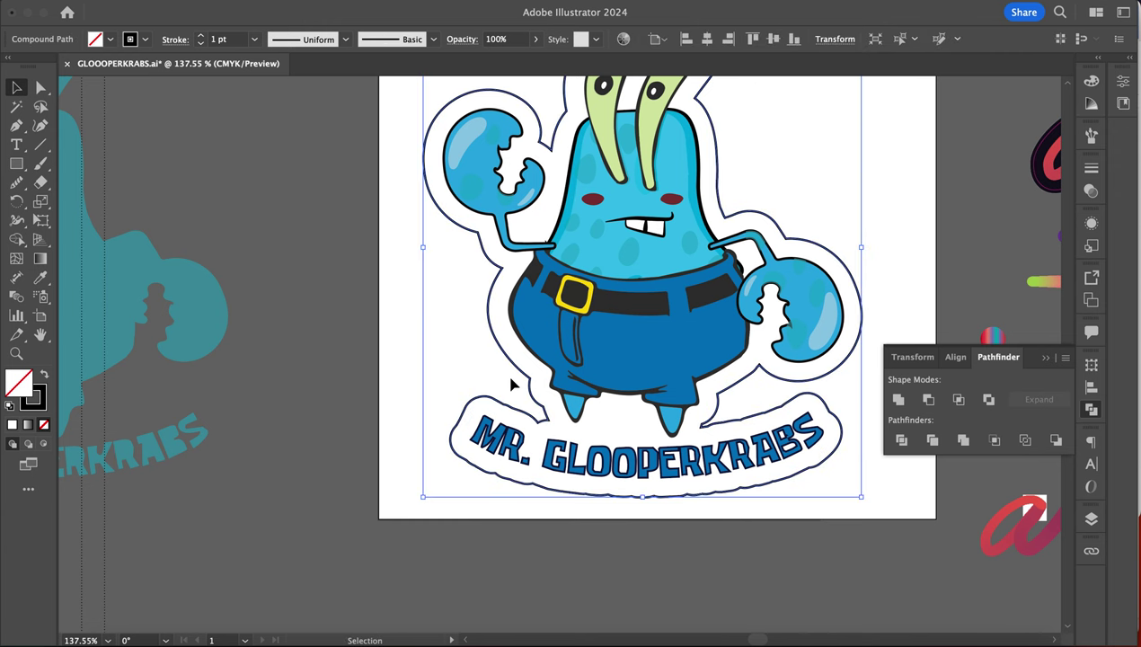
- Sample the magenta rectangle's 1.5 pt stroke onto the contour outline with the Eyedropper, and deselect the outline
{"action": "key", "text": "i"}
{"action": "scroll", "coordinate": [509, 377], "scroll_direction": "up", "scroll_amount": 5}
{"action": "scroll", "coordinate": [510, 378], "scroll_direction": "left", "scroll_amount": 3}
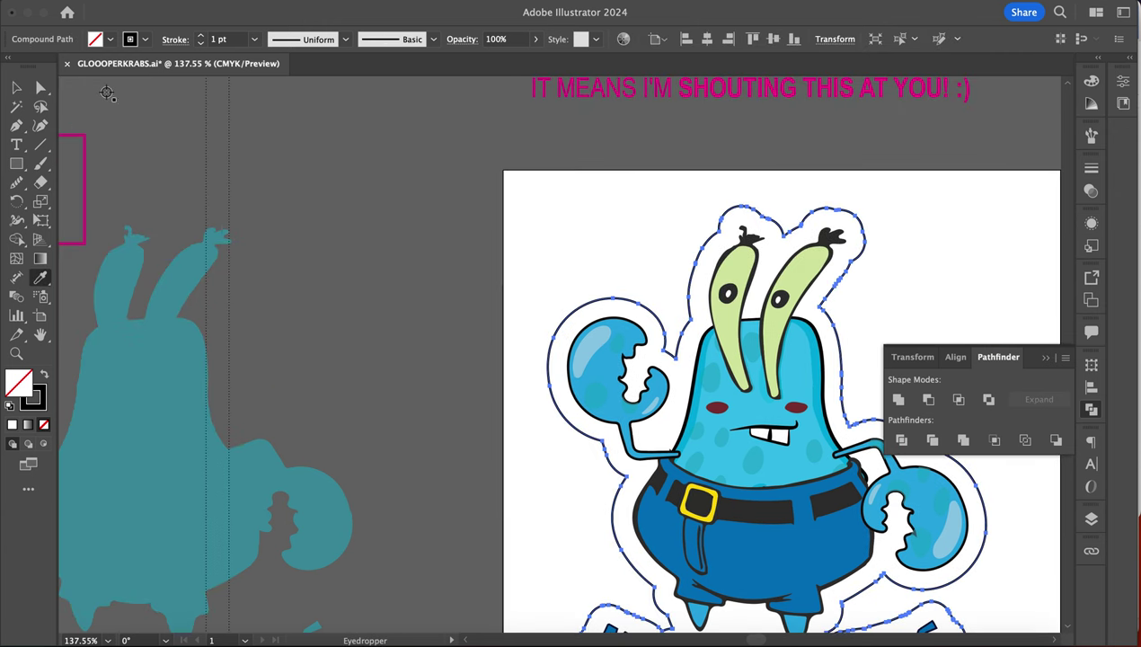
{"action": "left_click", "coordinate": [82, 138]}
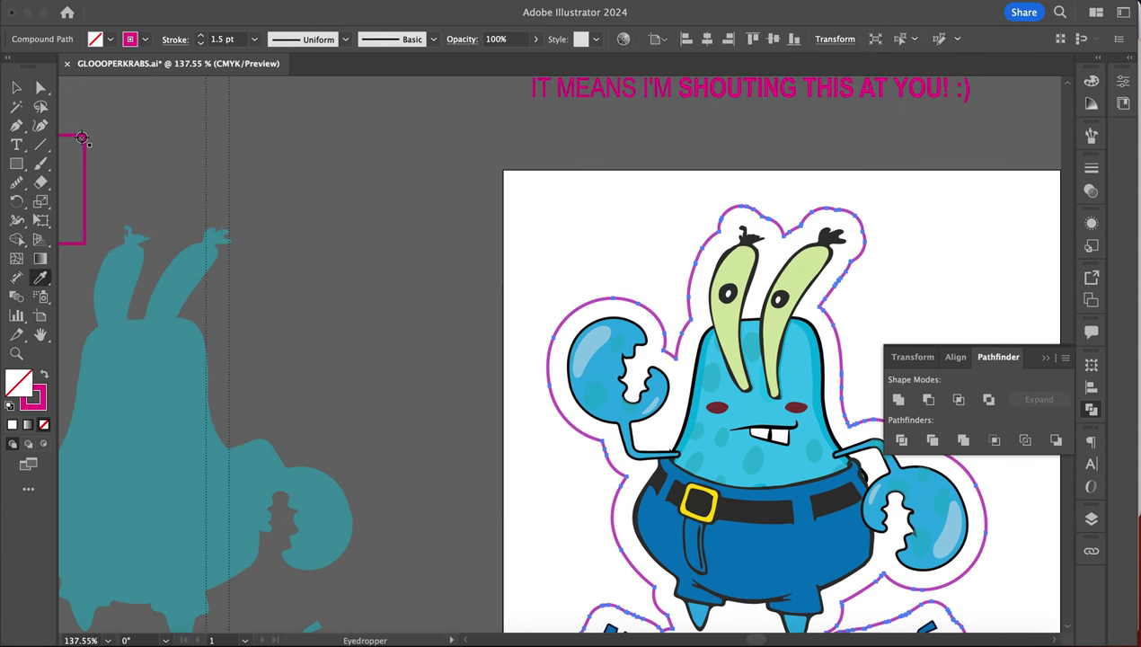
{"action": "left_click", "coordinate": [16, 87]}
{"action": "scroll", "coordinate": [508, 446], "scroll_direction": "down", "scroll_amount": 3}
{"action": "scroll", "coordinate": [507, 446], "scroll_direction": "down", "scroll_amount": 2}
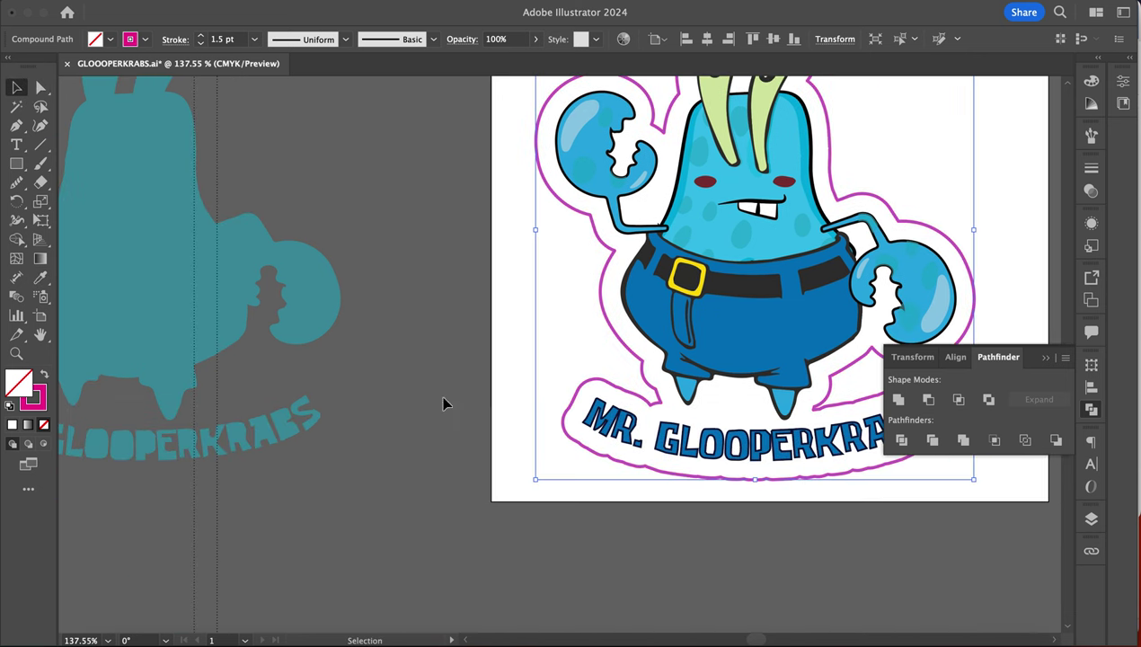
{"action": "left_click", "coordinate": [431, 390]}
{"action": "scroll", "coordinate": [426, 383], "scroll_direction": "right", "scroll_amount": 5}
{"action": "scroll", "coordinate": [632, 460], "scroll_direction": "up", "scroll_amount": 3}
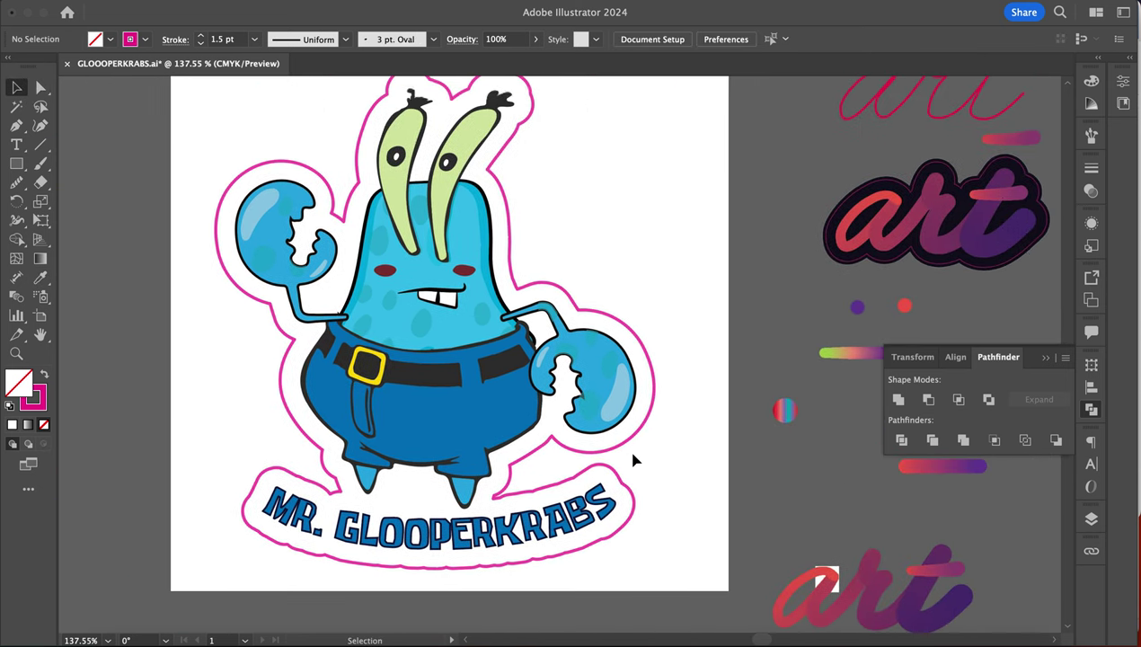